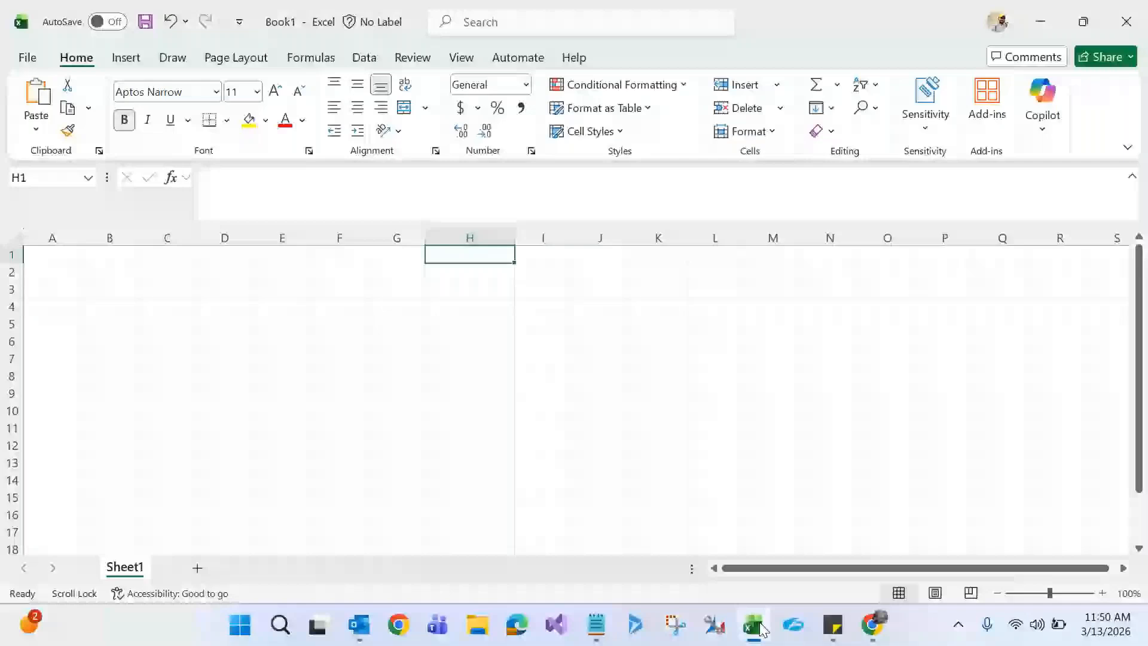
# - Enter the heading "Java Script" in cell H1
pyautogui.click(715, 445)
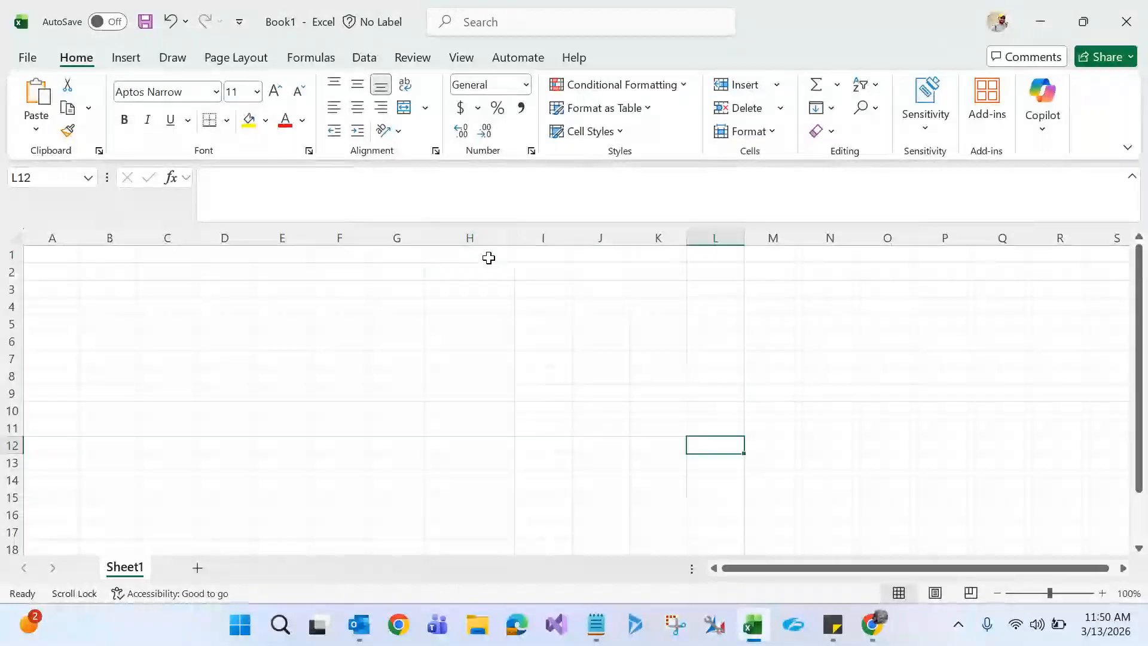
pyautogui.click(488, 258)
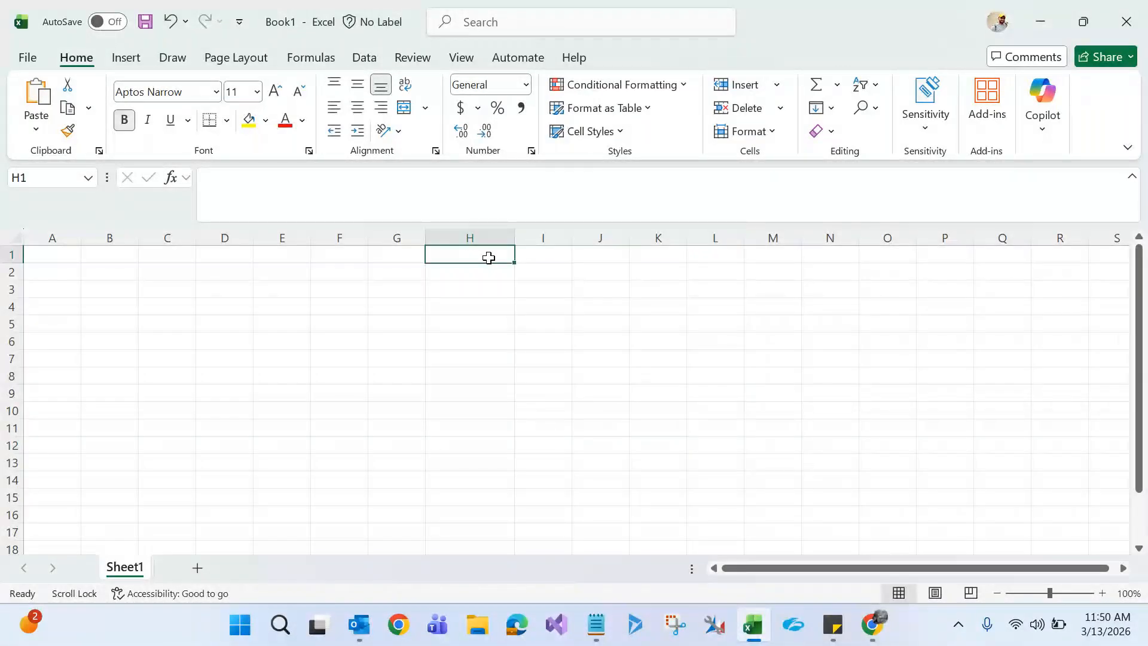
pyautogui.write('Jav')
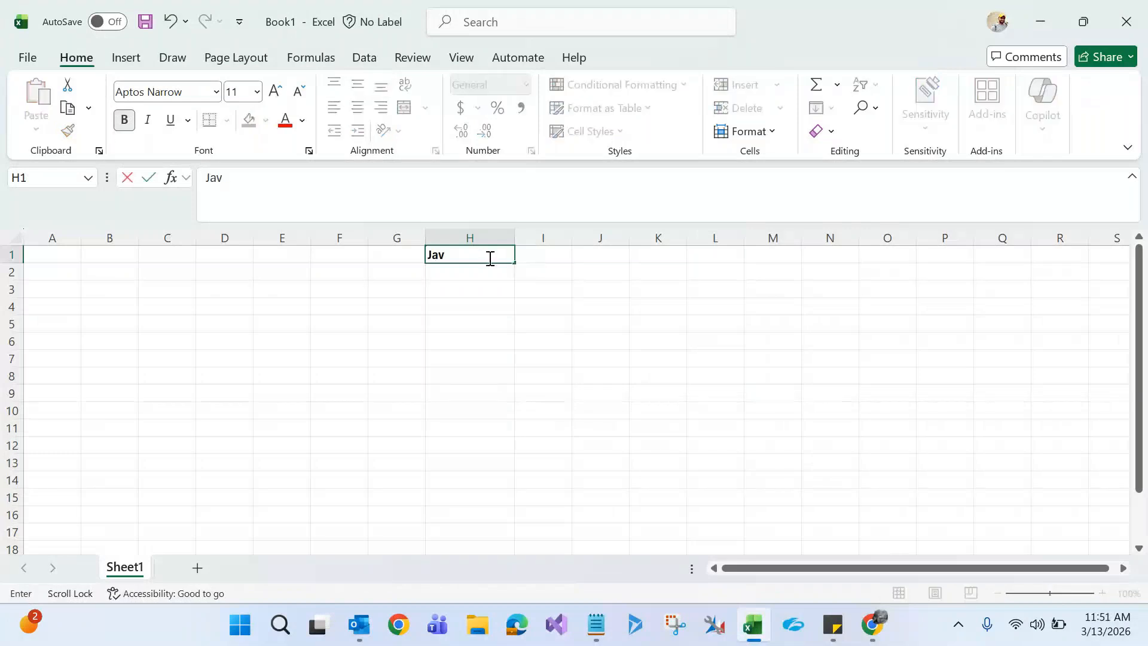
pyautogui.write('a Script')
pyautogui.click(473, 418)
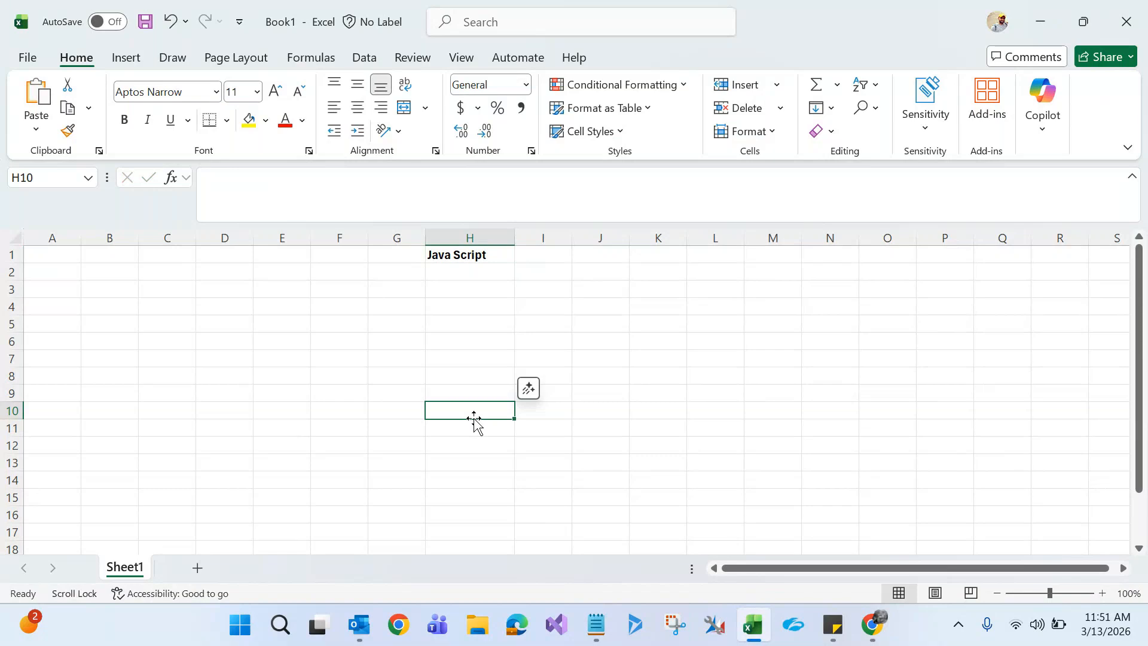
# - Enter the label "Form Customization" in cell D7
pyautogui.click(220, 355)
pyautogui.write('Form')
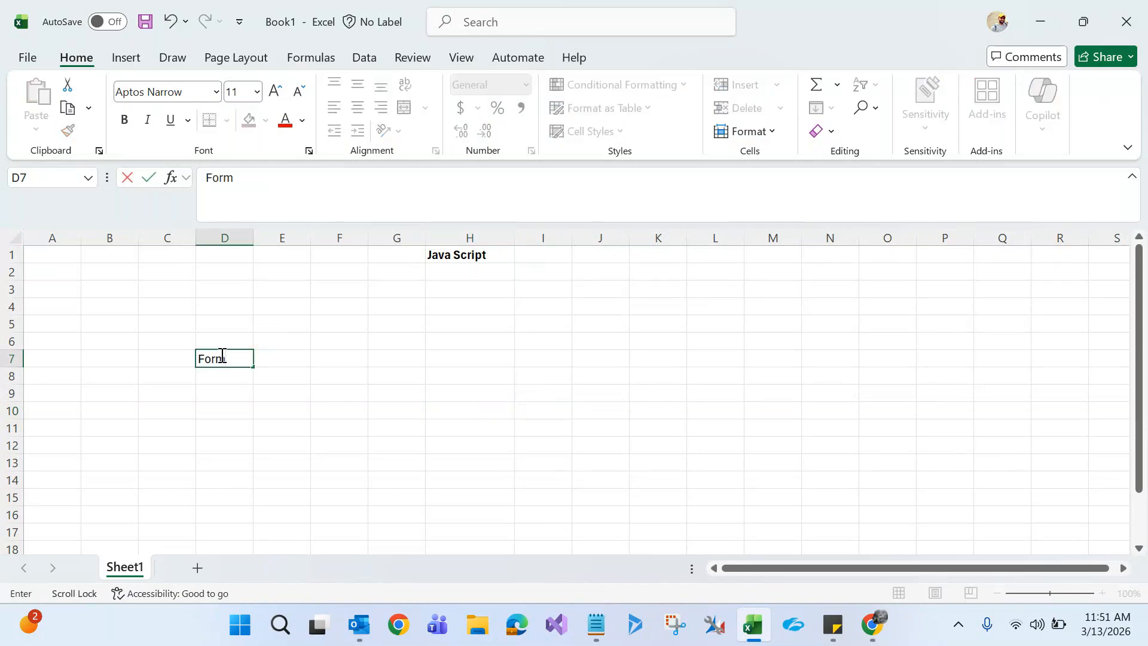
pyautogui.write(' Customization')
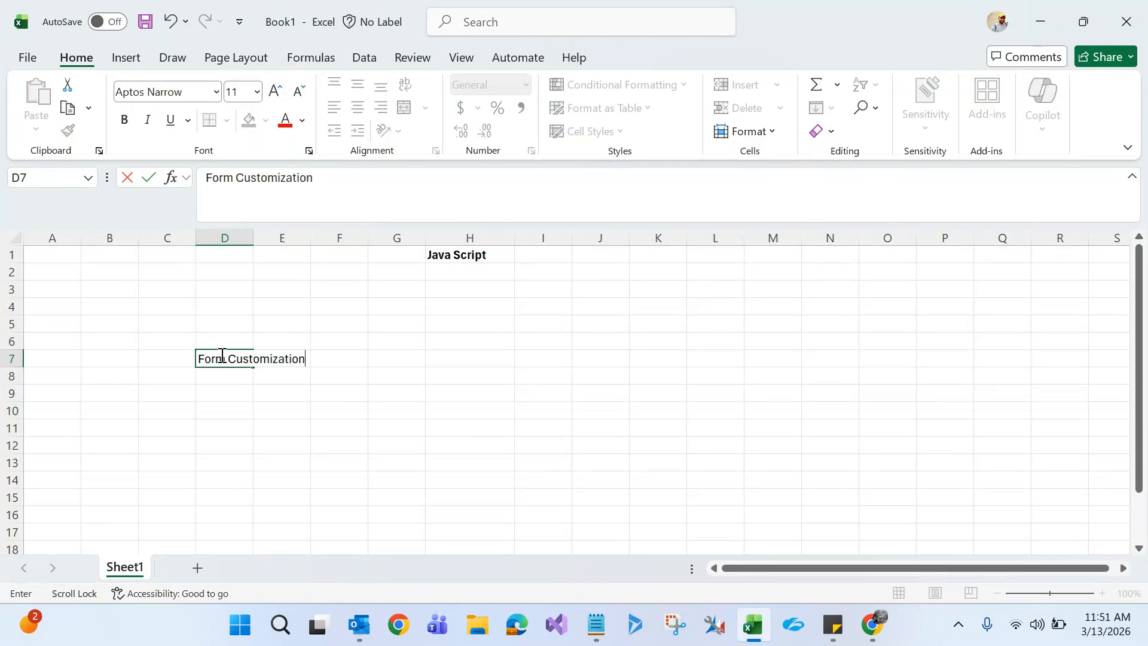
pyautogui.click(267, 479)
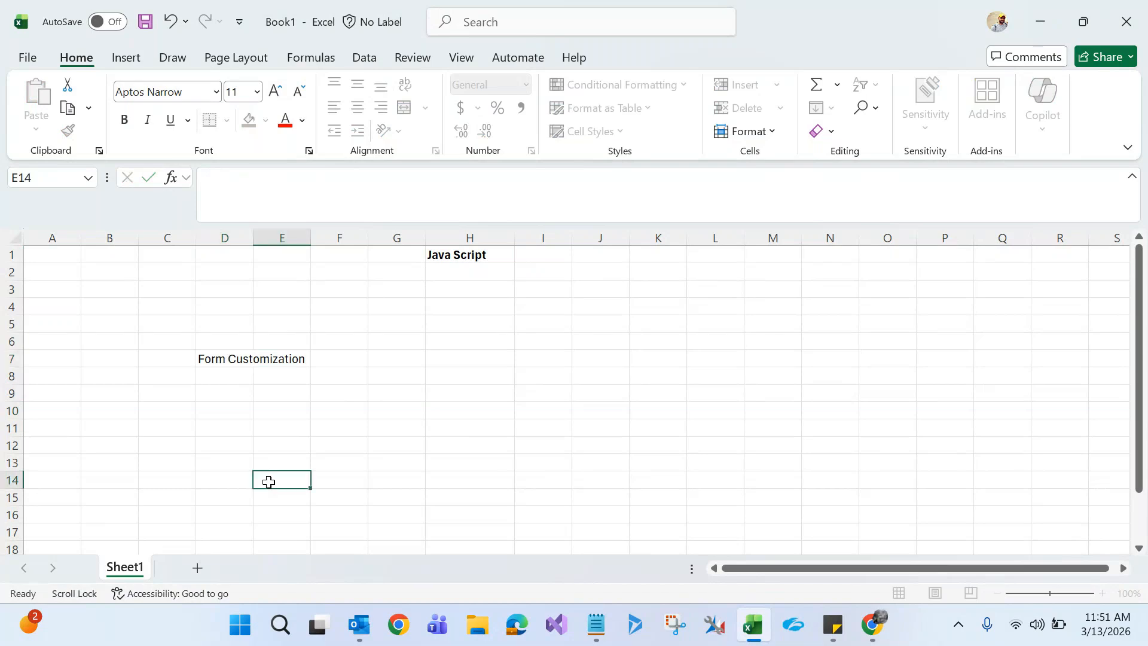
pyautogui.click(211, 365)
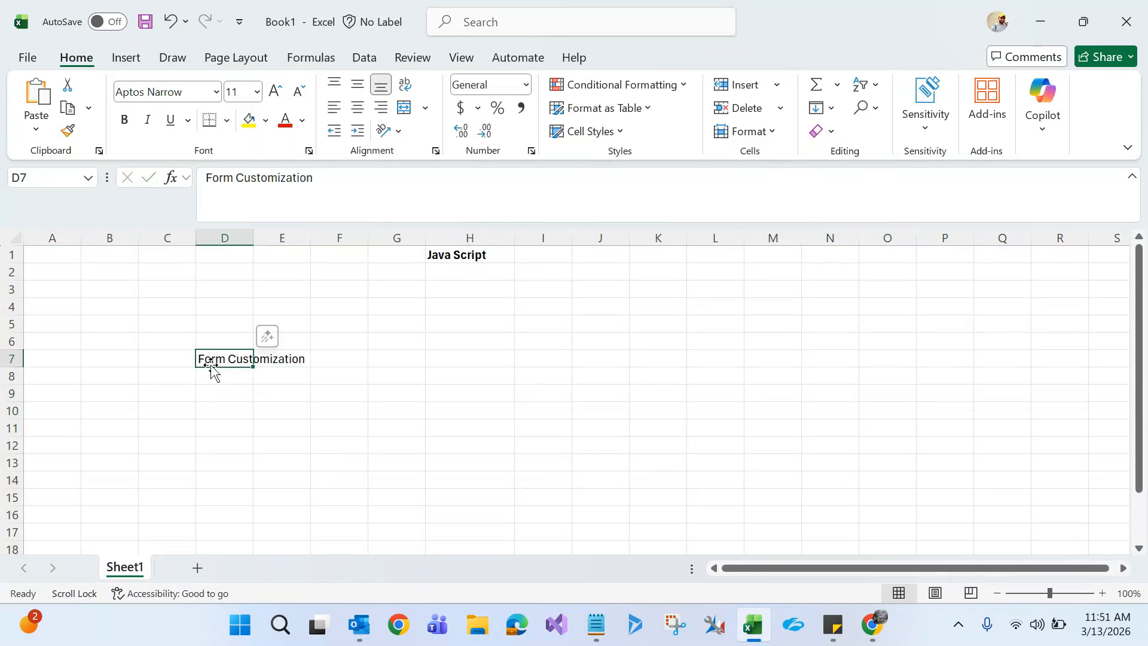
# - Enter the label "Business Rule" in cell H7 and "JS" in cell L7
pyautogui.click(456, 361)
pyautogui.write('Business')
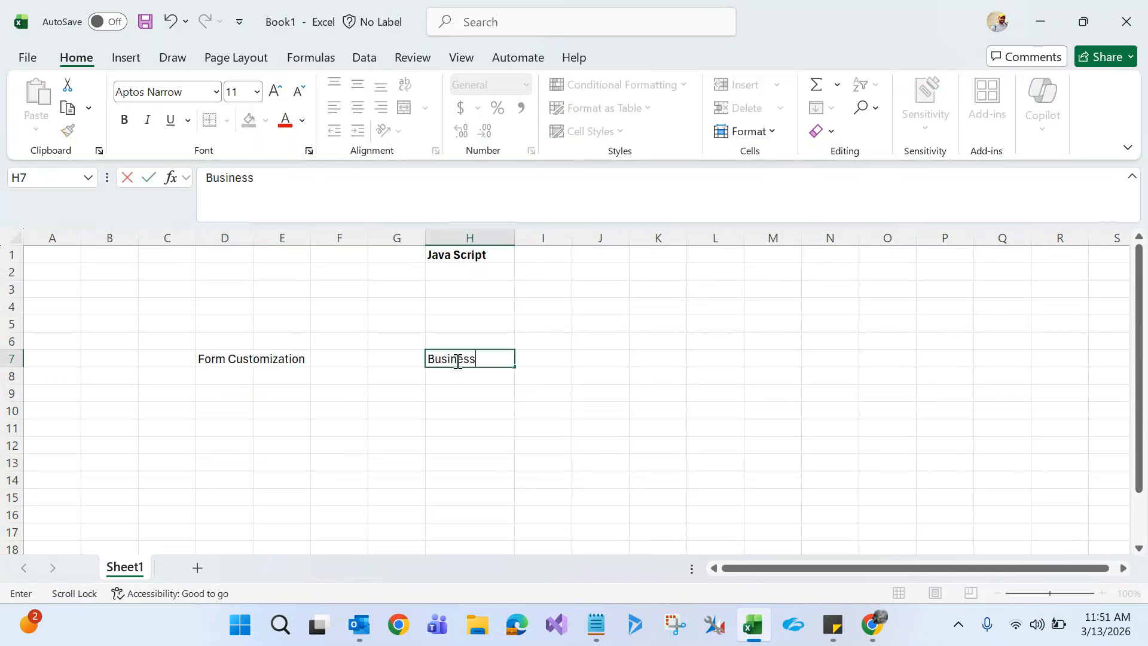
pyautogui.write(' Rule')
pyautogui.press('BackSpace')
pyautogui.press('BackSpace')
pyautogui.write('le')
pyautogui.click(729, 357)
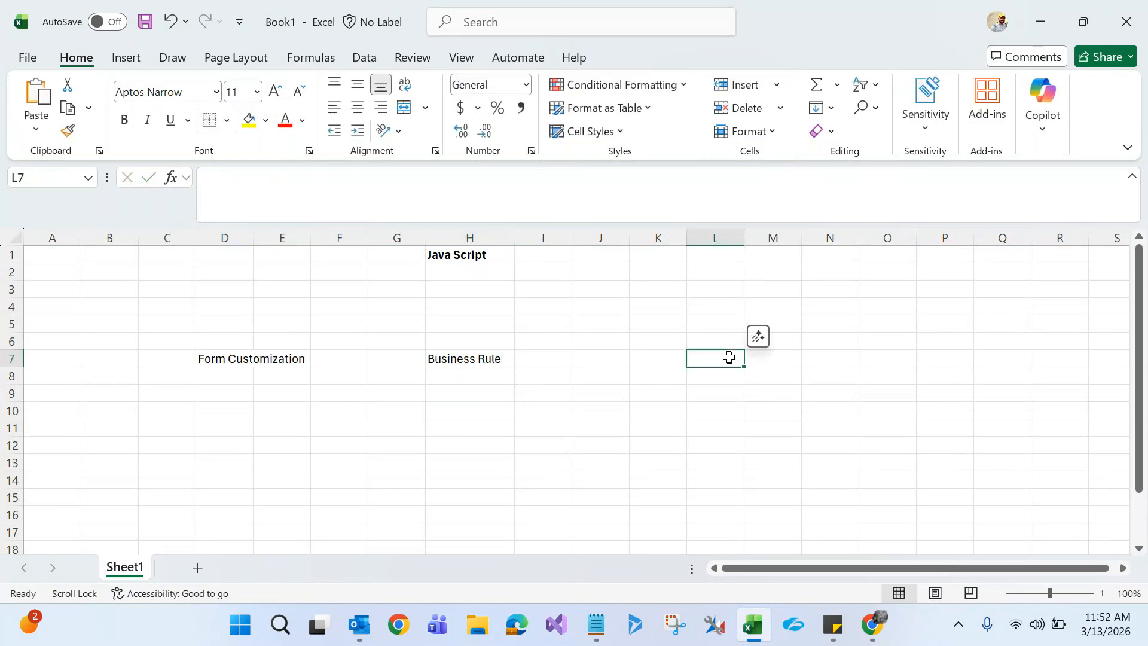
pyautogui.write('JS')
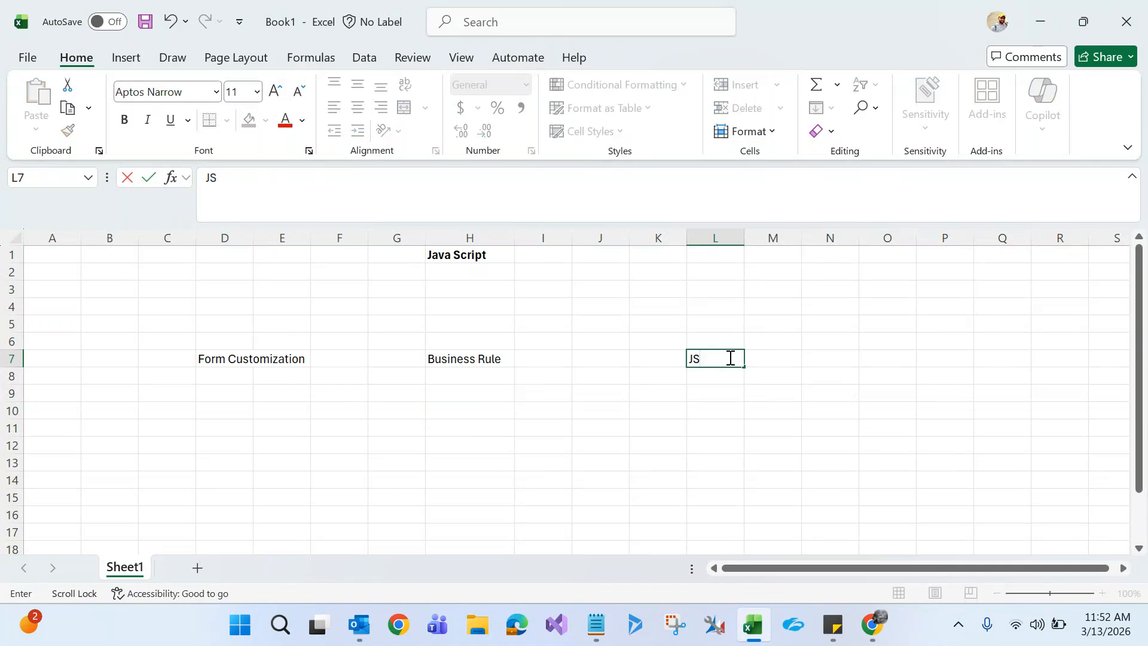
pyautogui.click(531, 457)
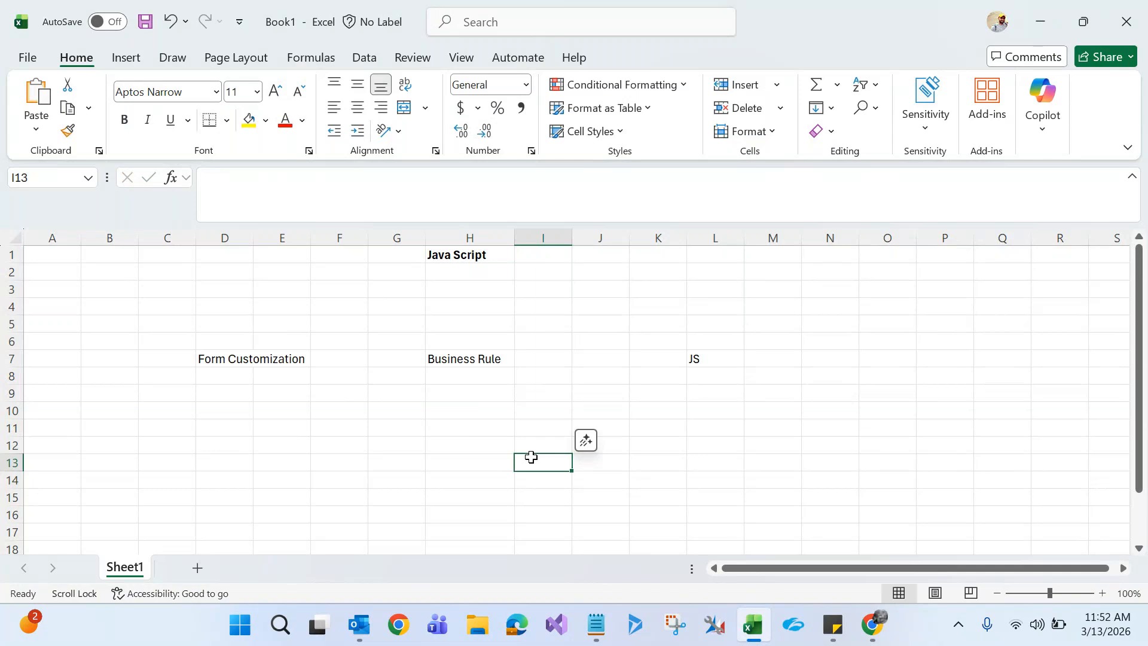
# - Enter the label "Client Side" in cell E3 and "Server Side" in cell L3
pyautogui.click(281, 294)
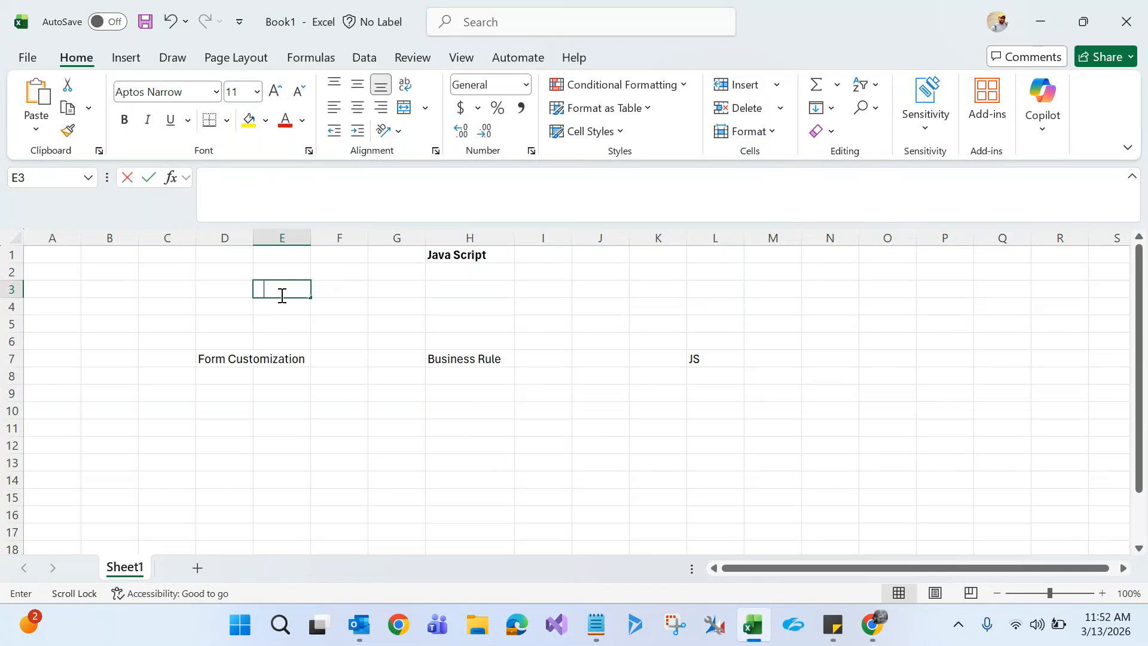
pyautogui.write('Cl')
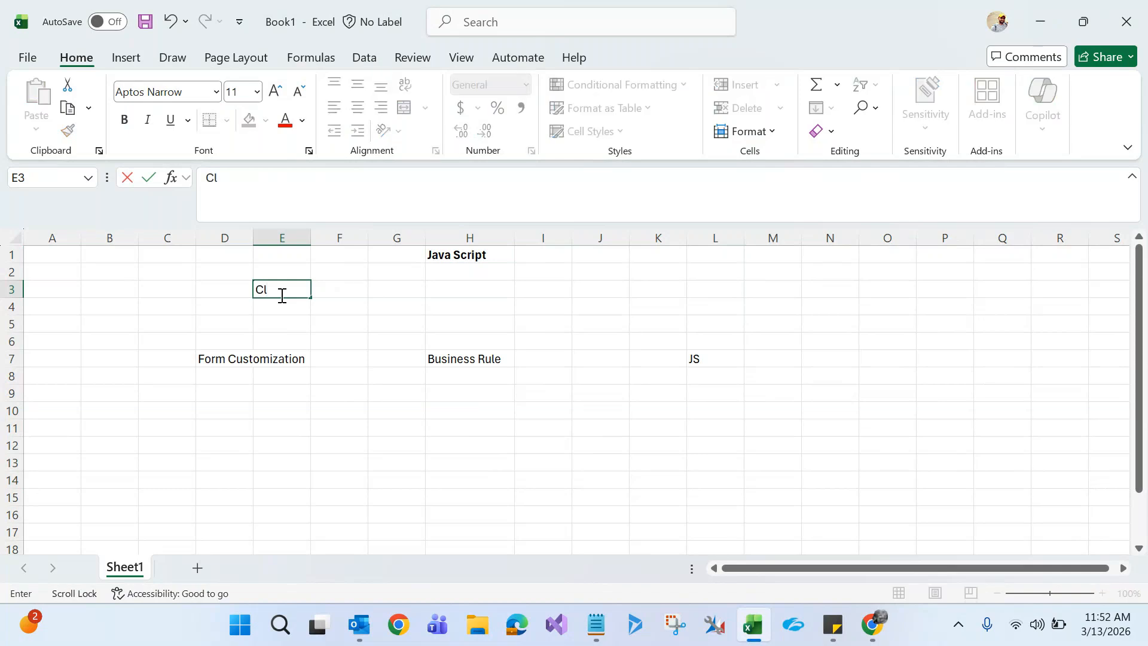
pyautogui.write('ient Side')
pyautogui.click(716, 292)
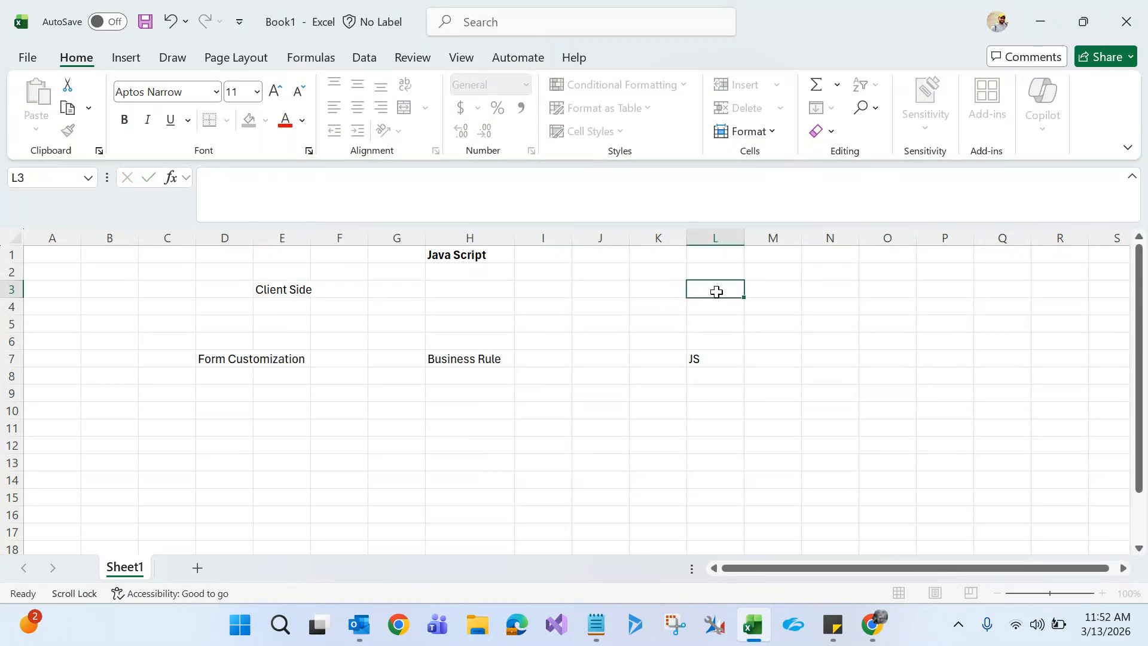
pyautogui.write('Server Side')
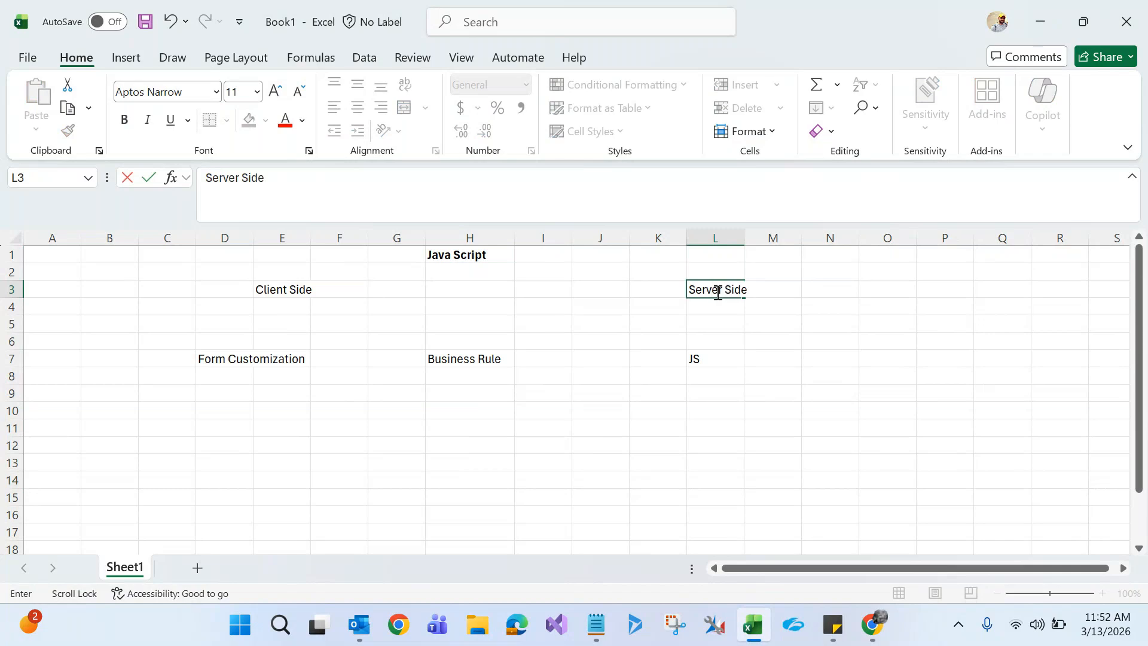
pyautogui.click(836, 287)
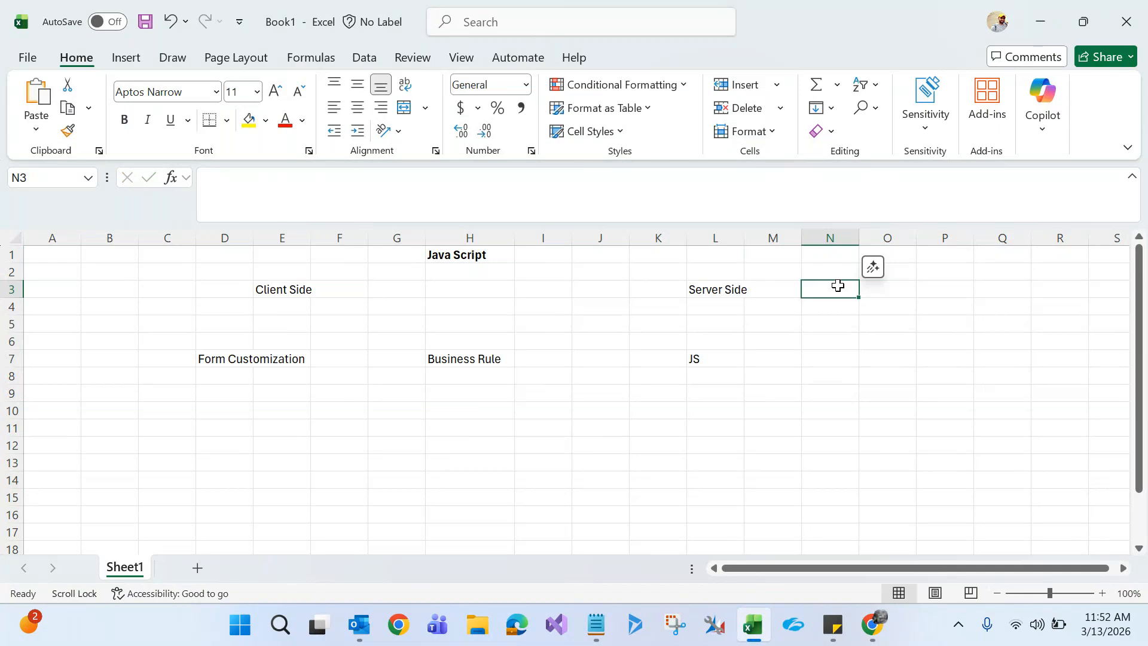
pyautogui.click(298, 290)
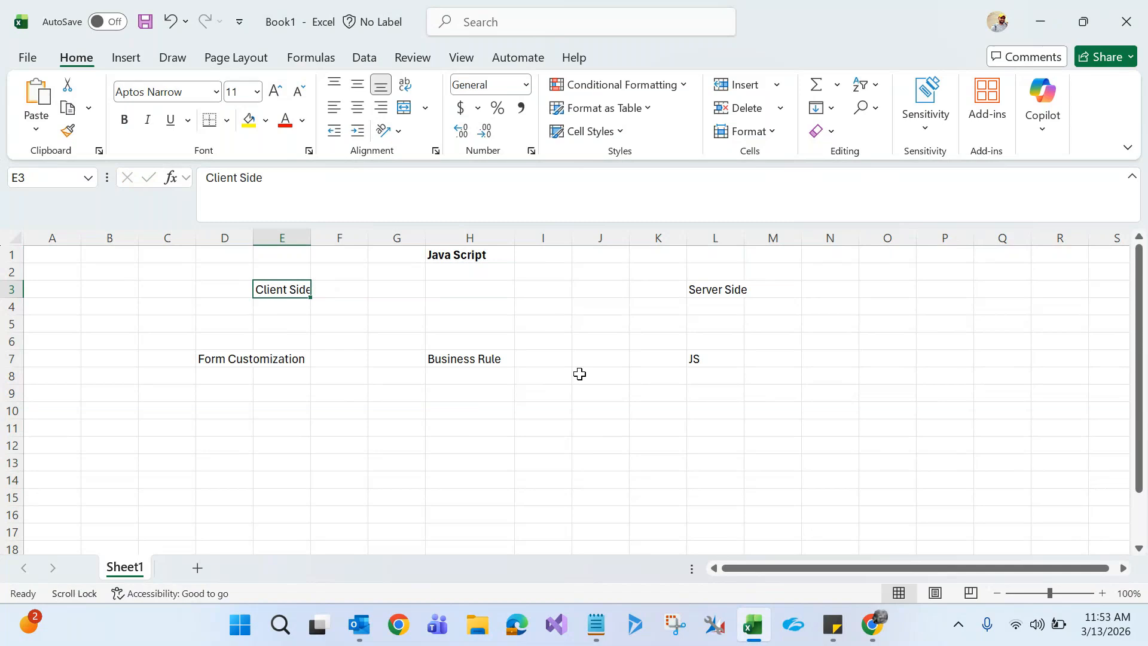
pyautogui.click(224, 355)
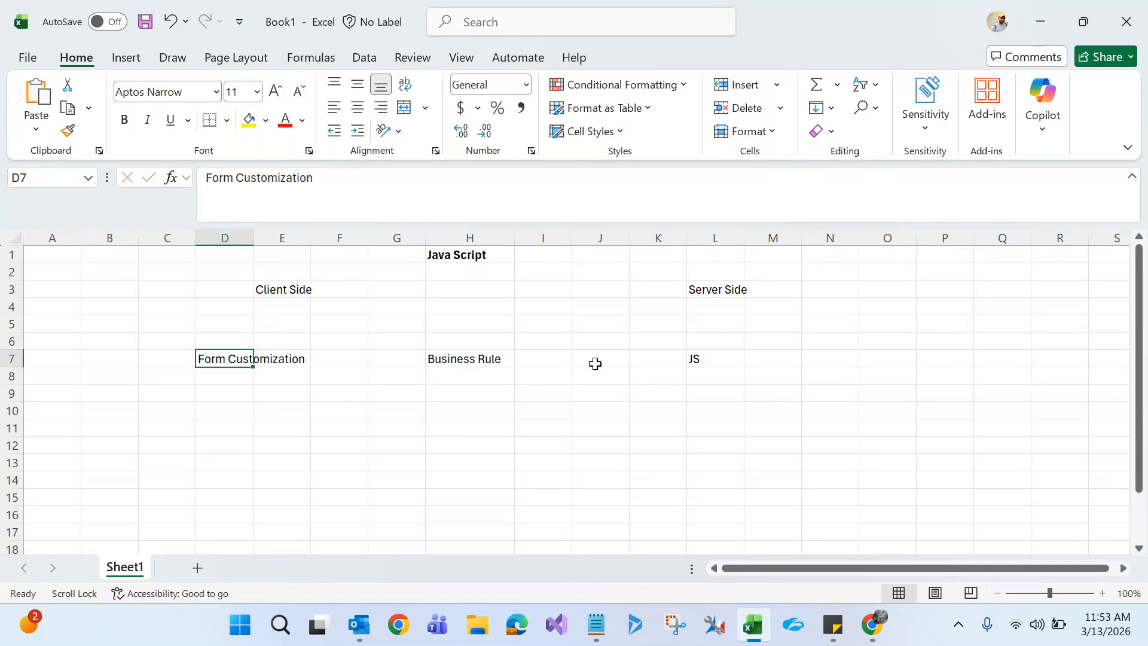
pyautogui.click(724, 357)
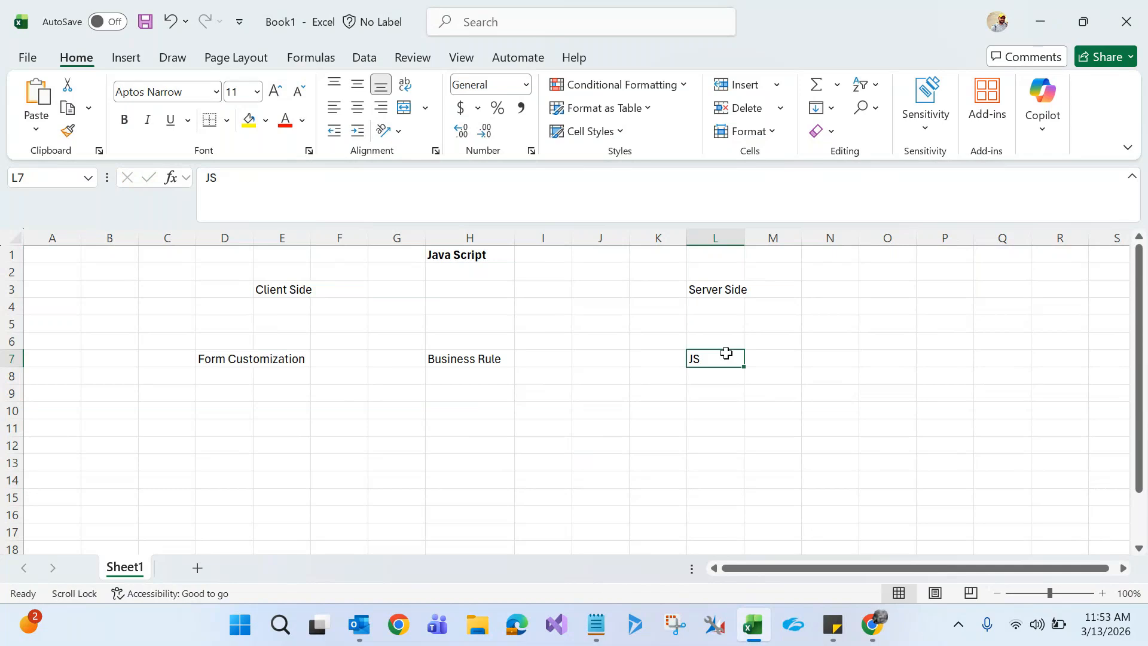
pyautogui.click(223, 361)
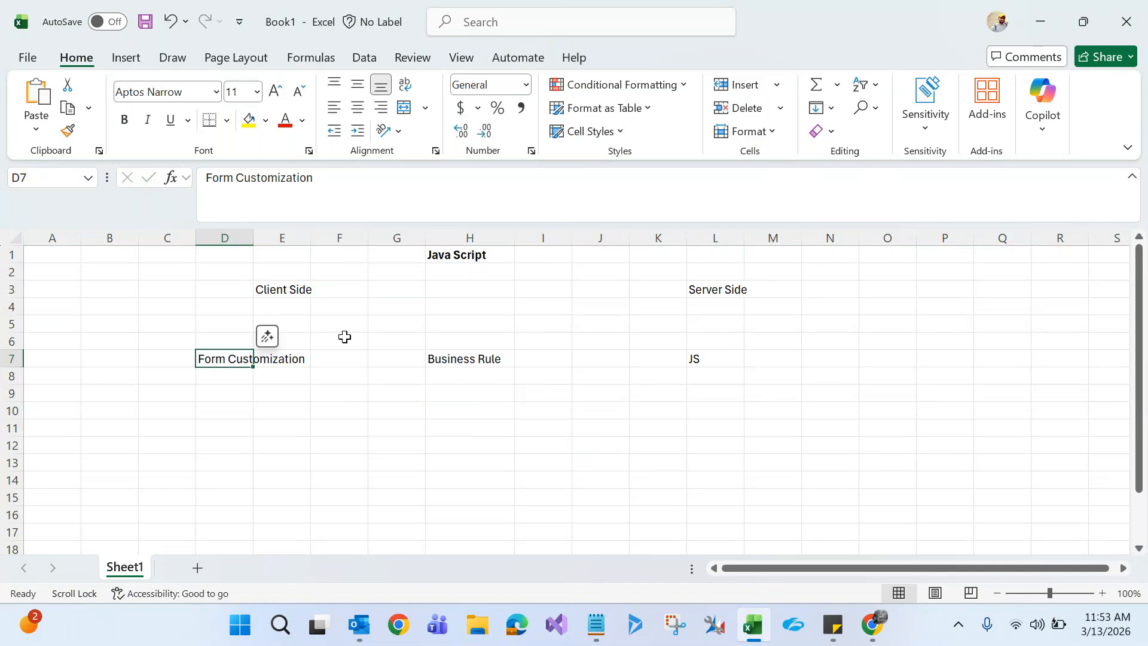
pyautogui.click(466, 362)
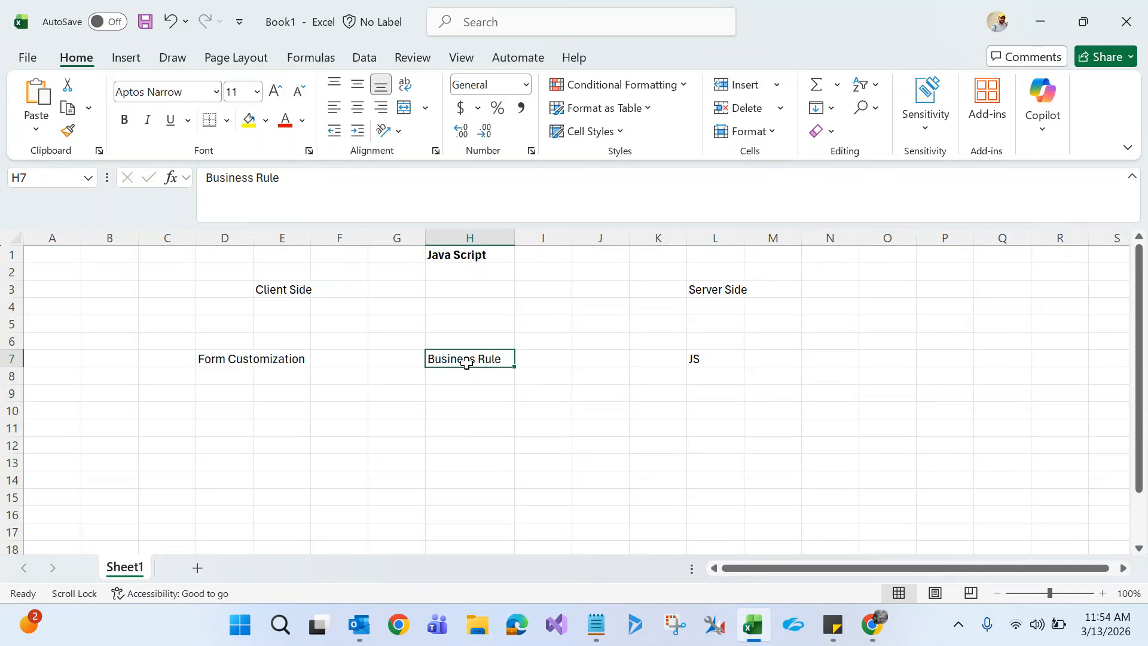
pyautogui.click(696, 363)
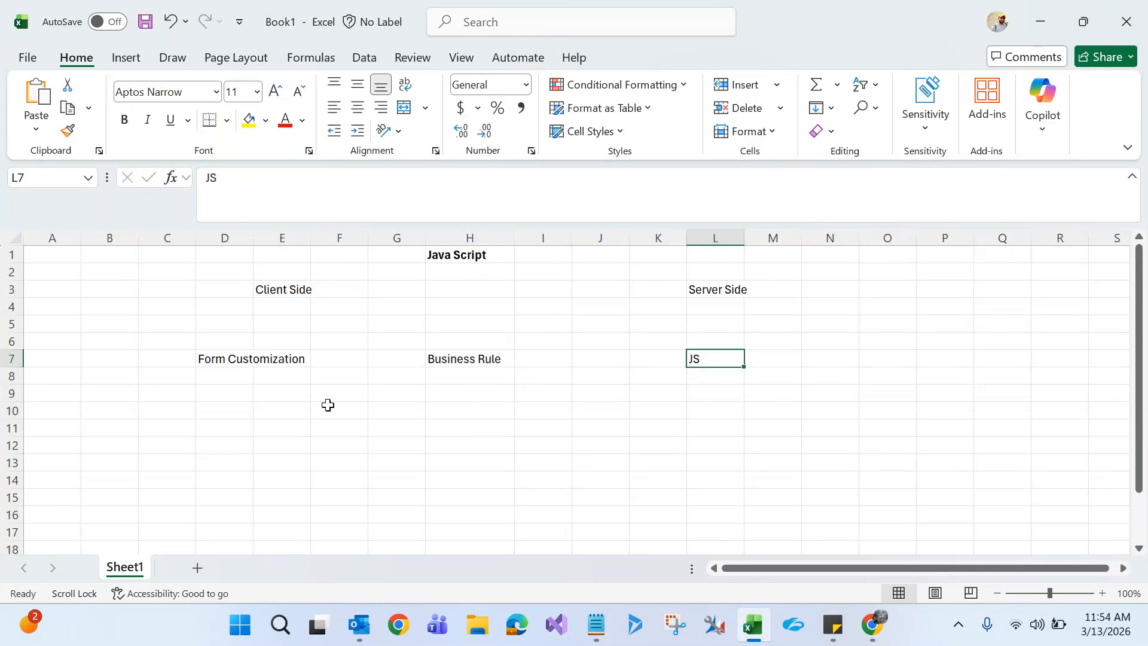
pyautogui.click(239, 359)
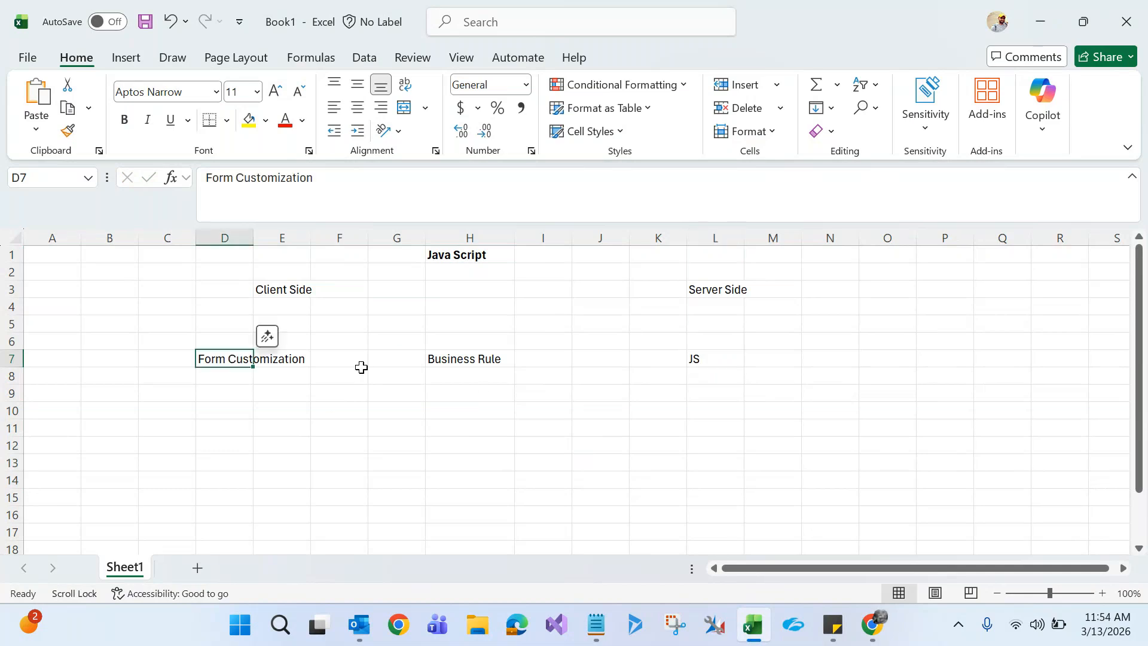
pyautogui.click(450, 361)
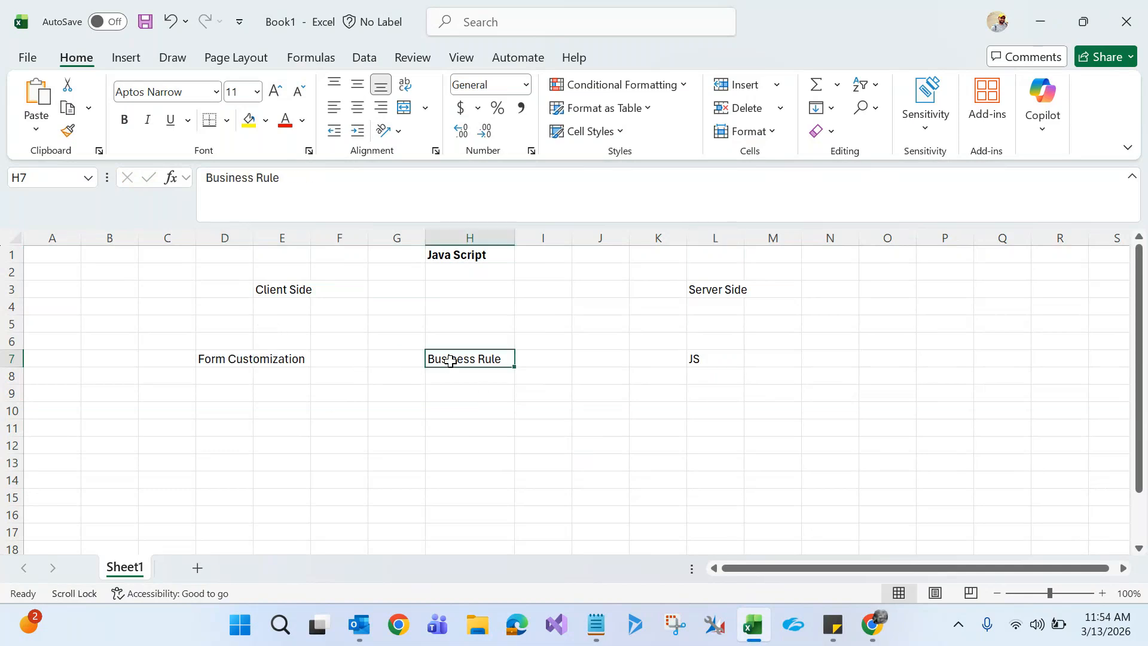
pyautogui.click(739, 356)
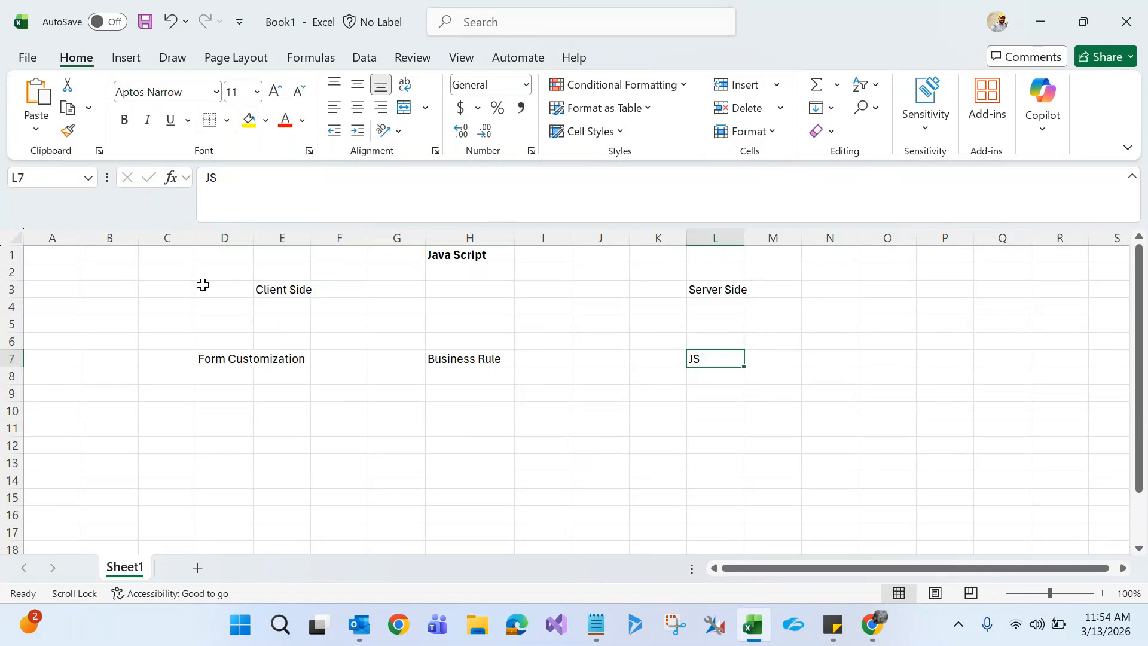
pyautogui.click(154, 283)
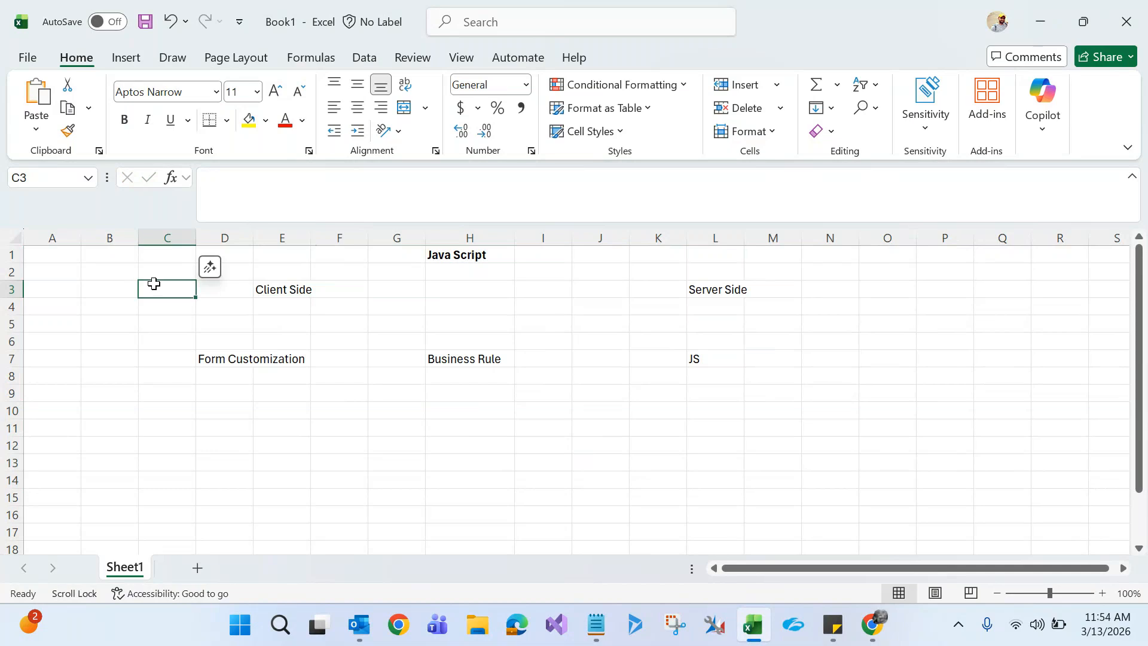
pyautogui.click(231, 300)
pyautogui.click(174, 286)
pyautogui.click(242, 375)
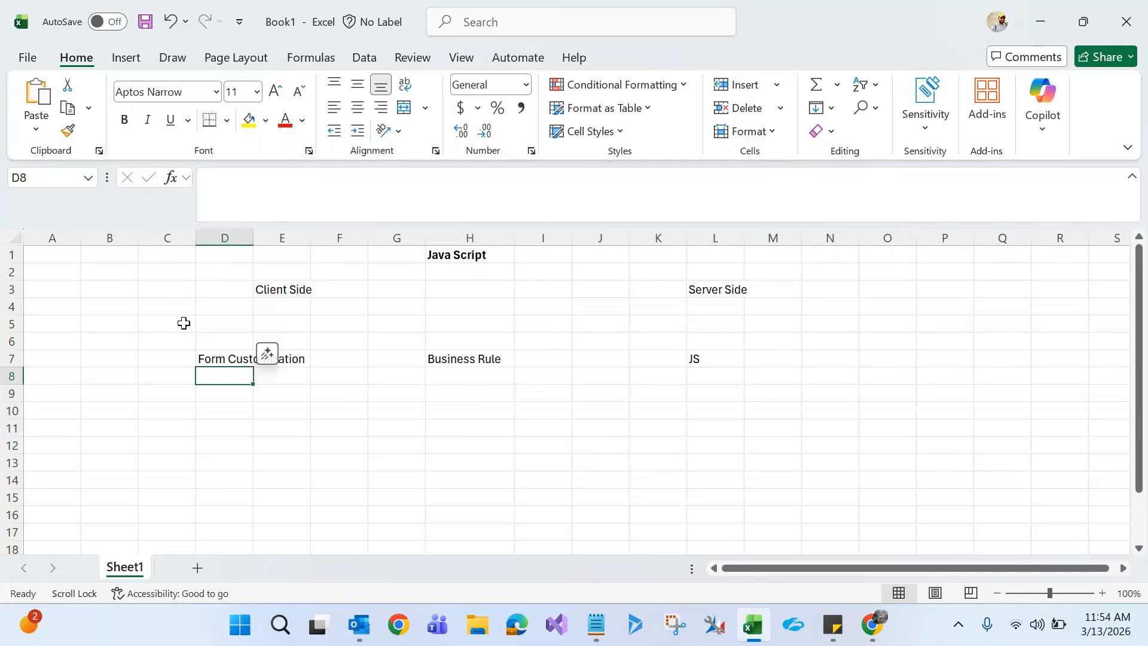
# - Delete the Client Side label and clear all remaining labels below the heading in range B2:O15
pyautogui.click(267, 289)
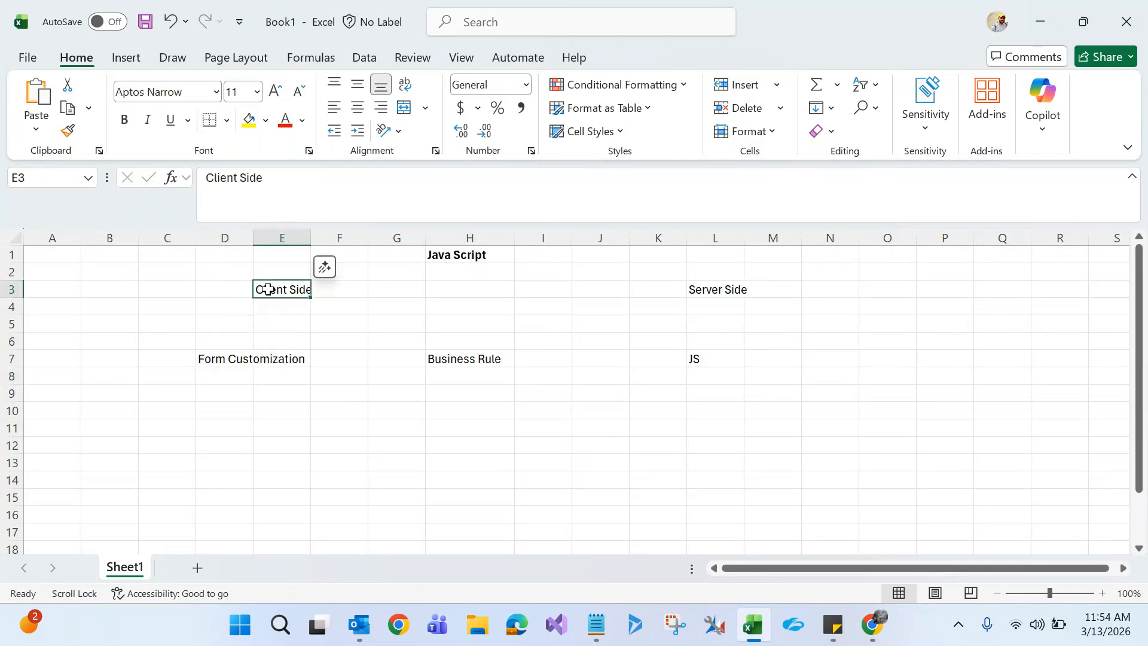
pyautogui.press('Delete')
pyautogui.click(747, 289)
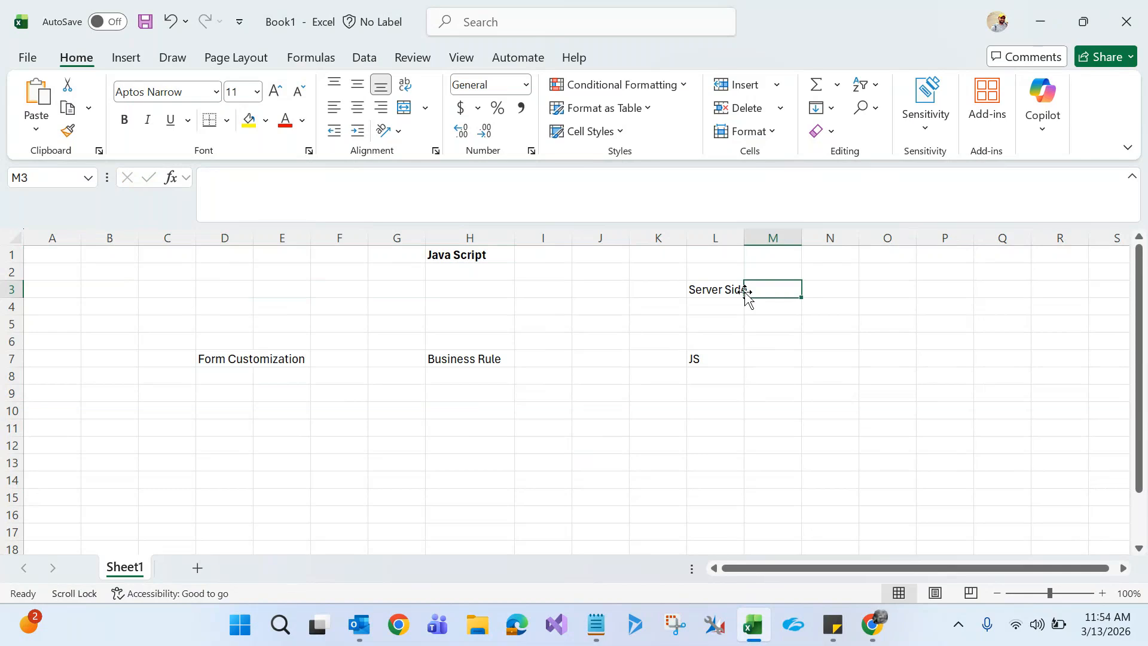
pyautogui.click(85, 275)
pyautogui.keyDown('shift'); pyautogui.click(896, 495); pyautogui.keyUp('shift')
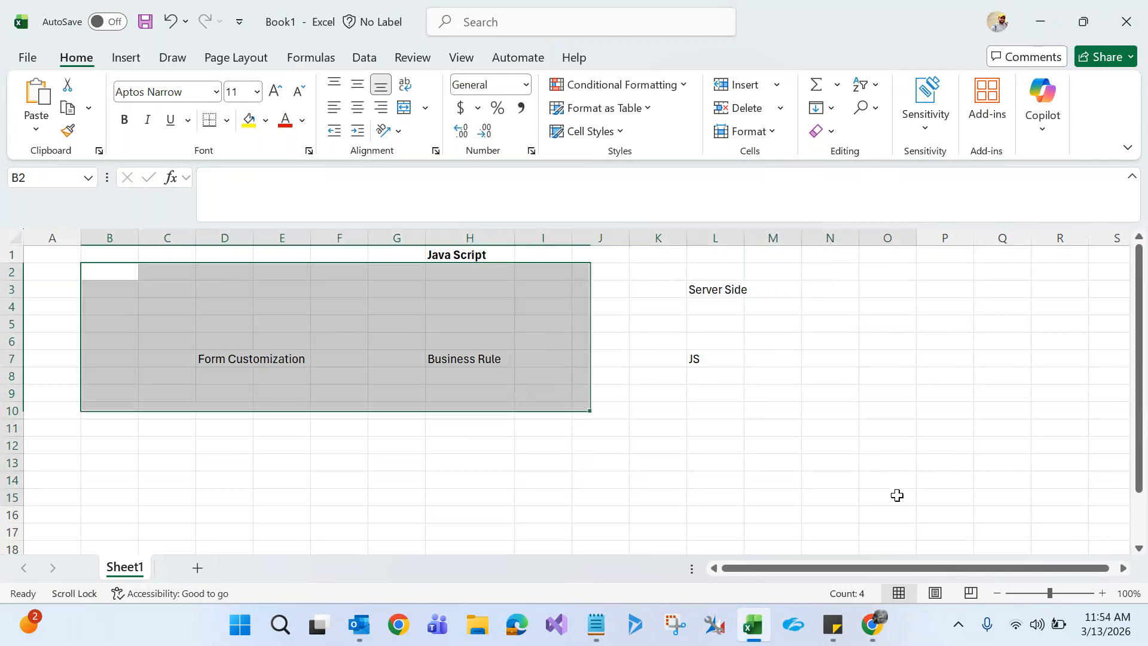
pyautogui.press('Delete')
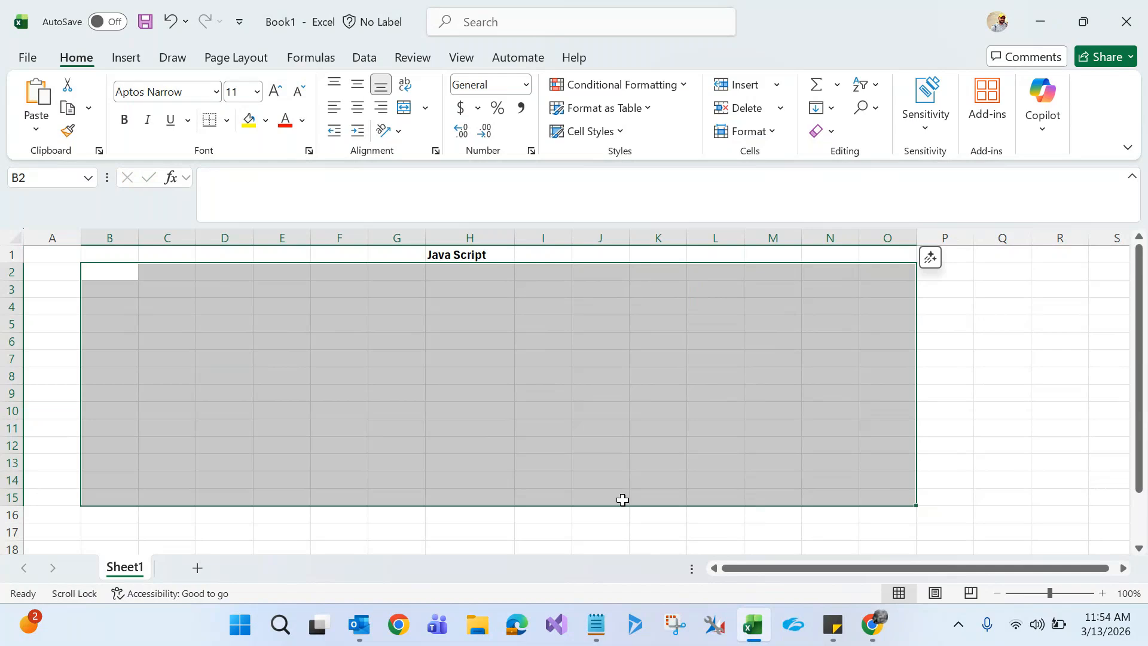
pyautogui.click(622, 500)
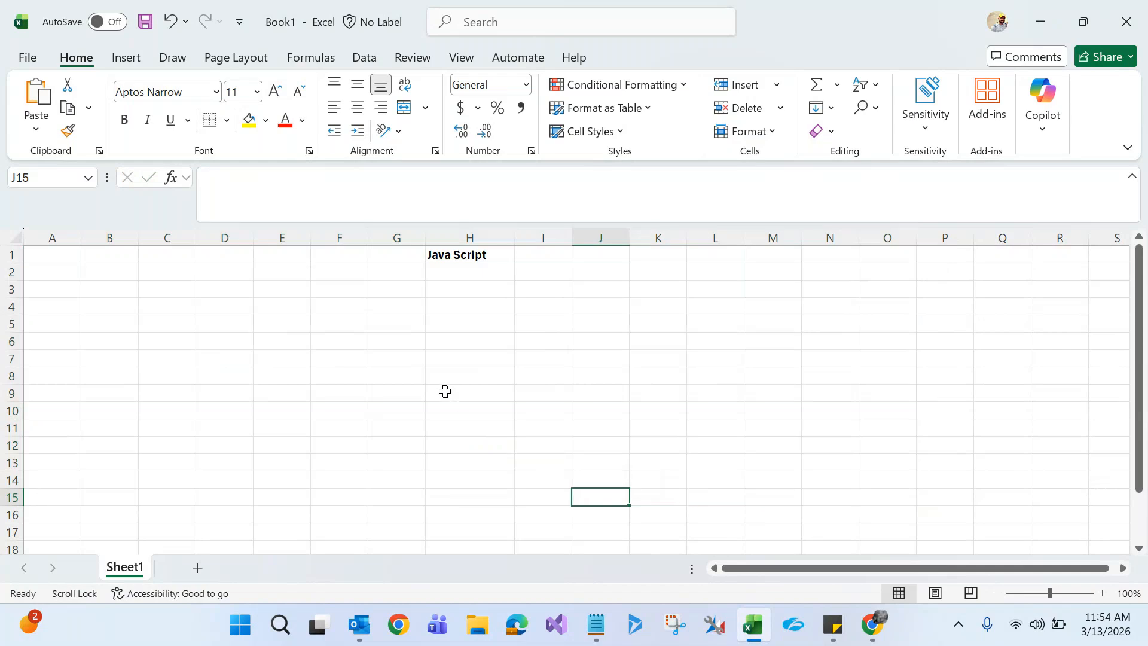
# - Enter the text "Three Events" in cell H4 and dismiss the mail notification
pyautogui.click(452, 310)
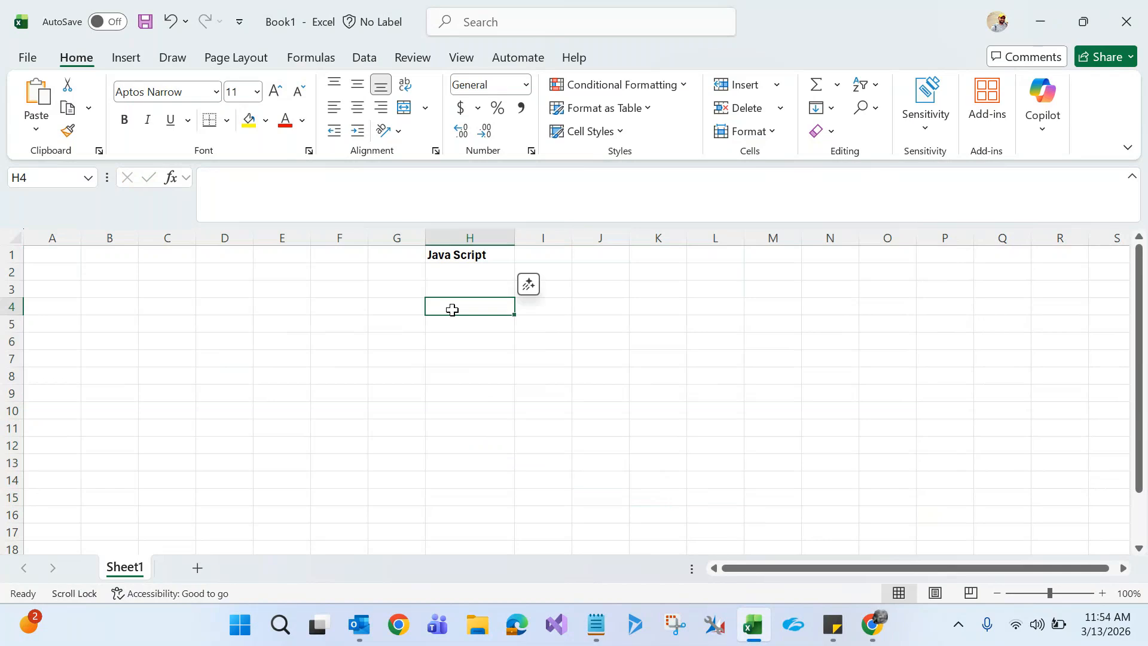
pyautogui.doubleClick(454, 310)
pyautogui.write('Thre')
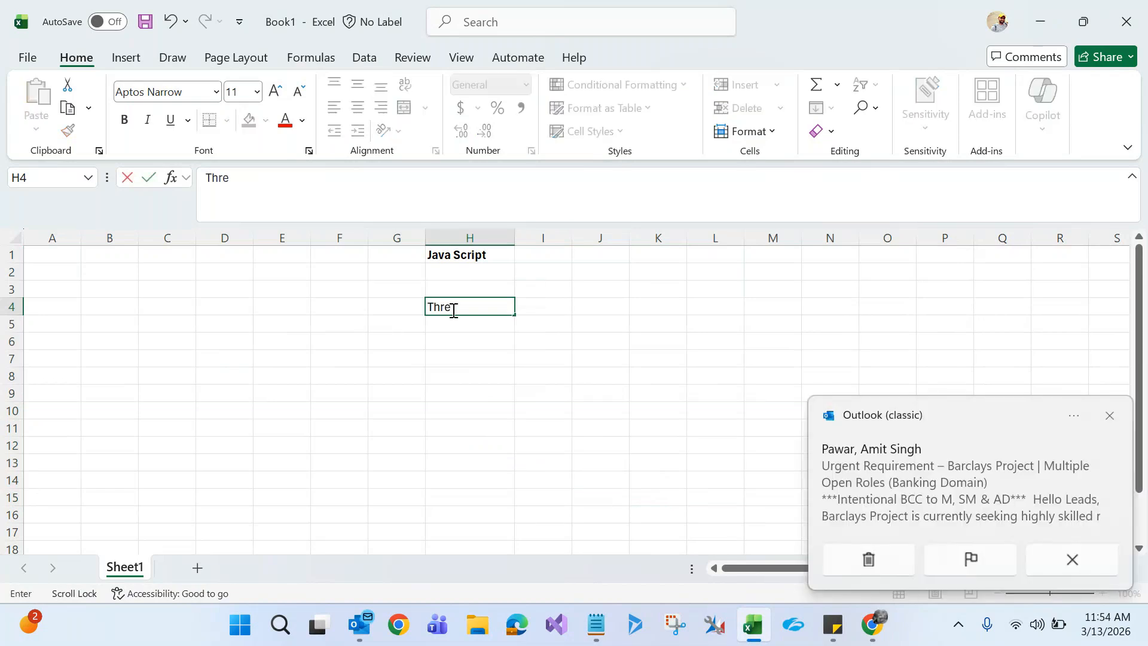
pyautogui.write('e Events')
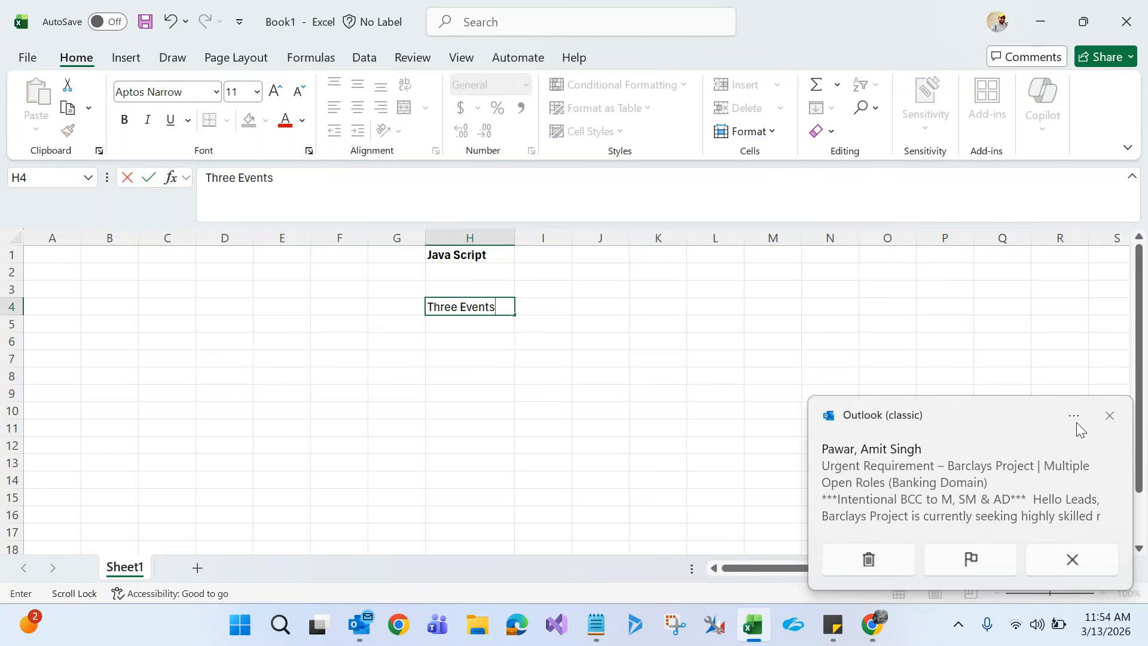
pyautogui.click(1108, 417)
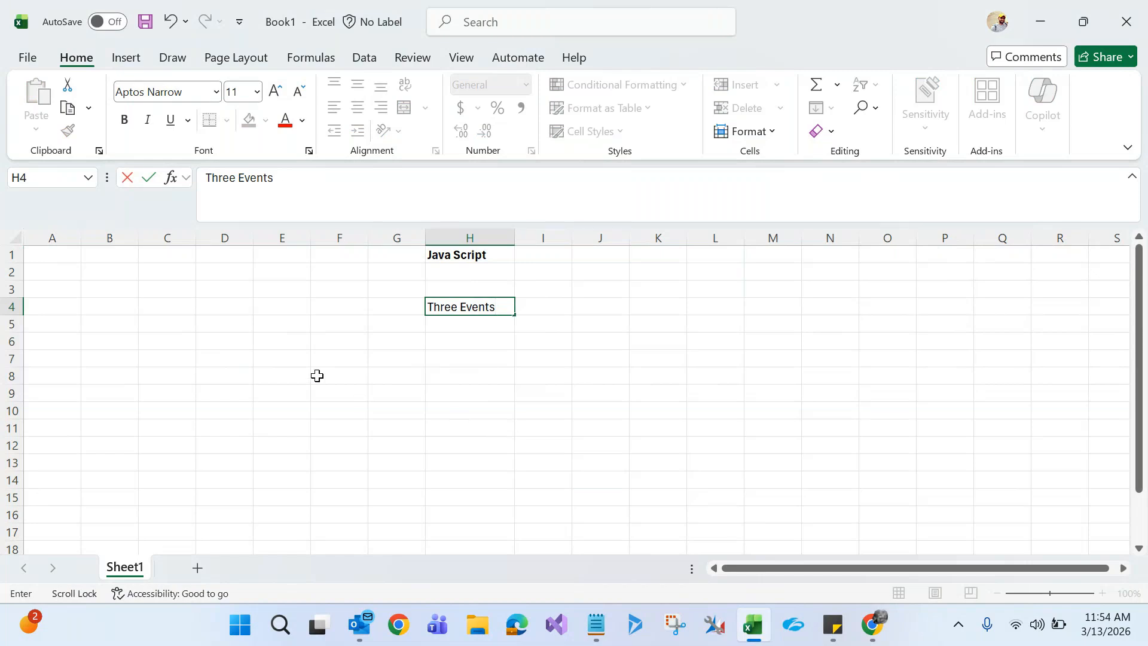
pyautogui.click(242, 380)
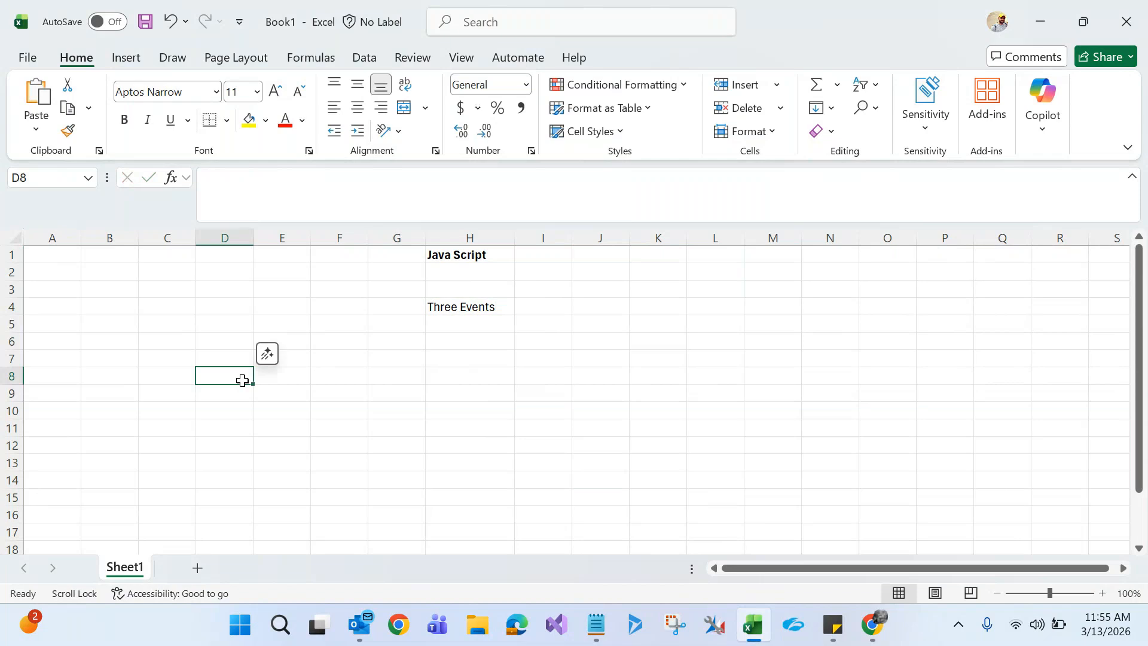
# - Extend the text in cell H4 to read "Three Events - Triggers"
pyautogui.click(500, 309)
pyautogui.doubleClick(500, 308)
pyautogui.write('-')
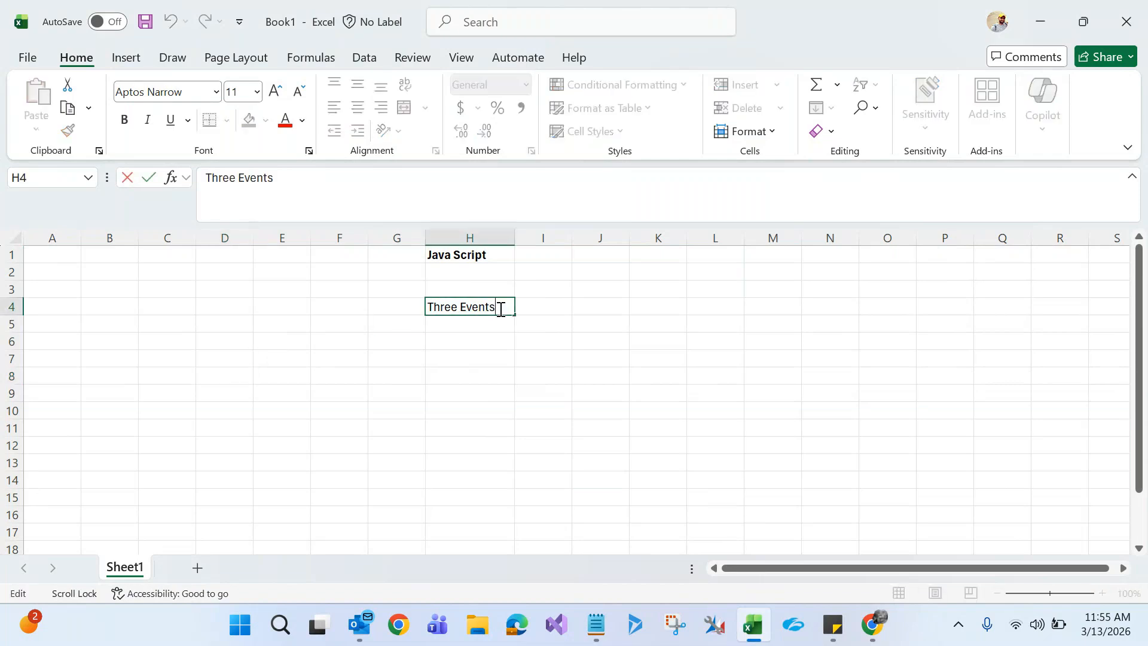
pyautogui.write(' Triggers')
pyautogui.click(500, 440)
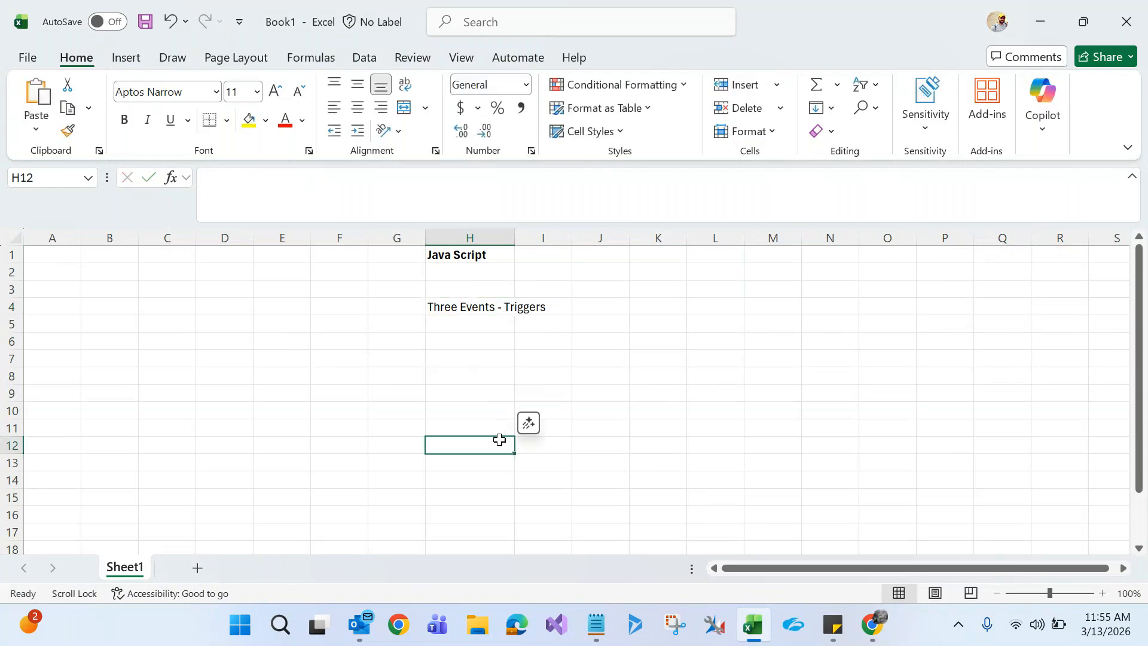
# - Enter the event labels "Onload" in cell E8, "Onchange" in H8 and "onSave" in K8
pyautogui.click(266, 374)
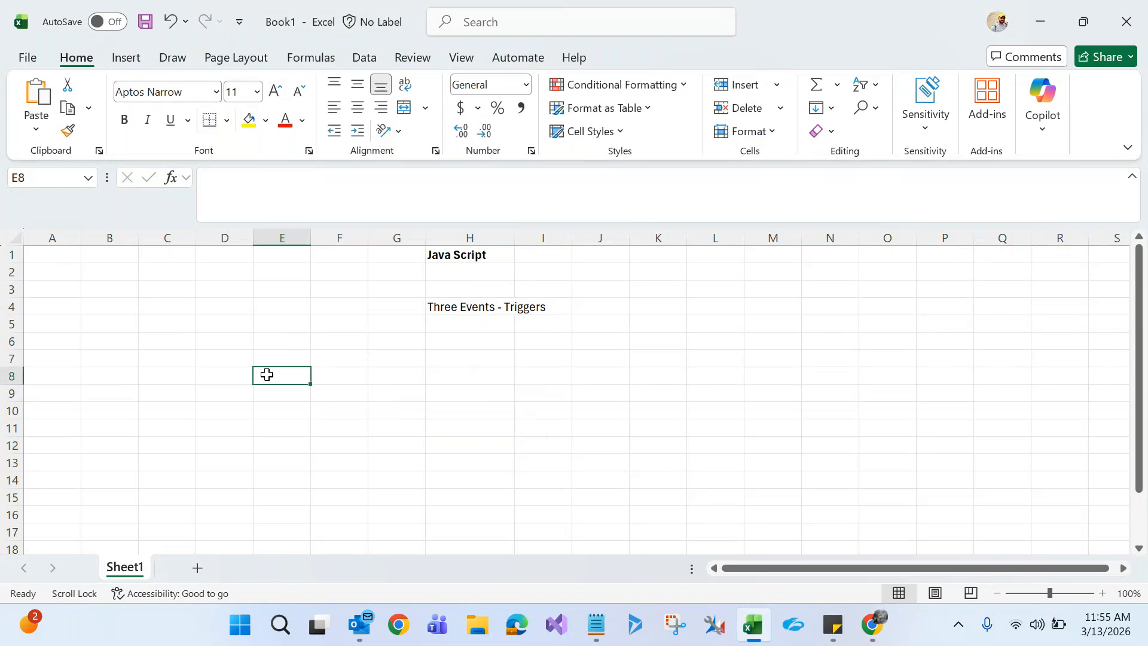
pyautogui.write('Onload')
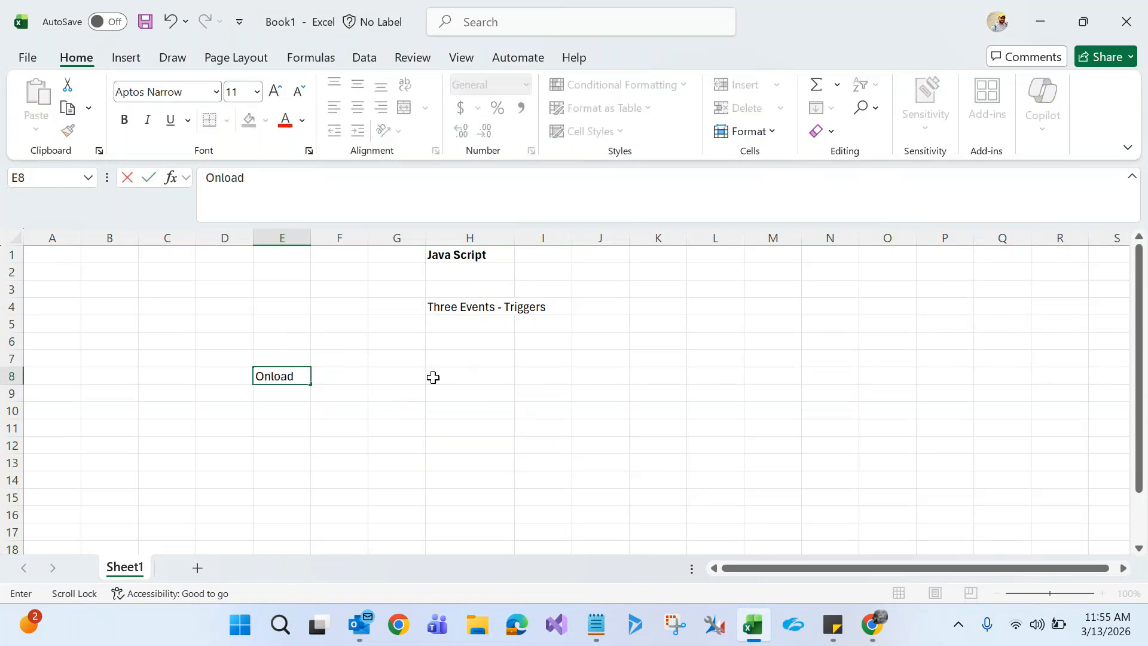
pyautogui.click(478, 376)
pyautogui.write('Onchange')
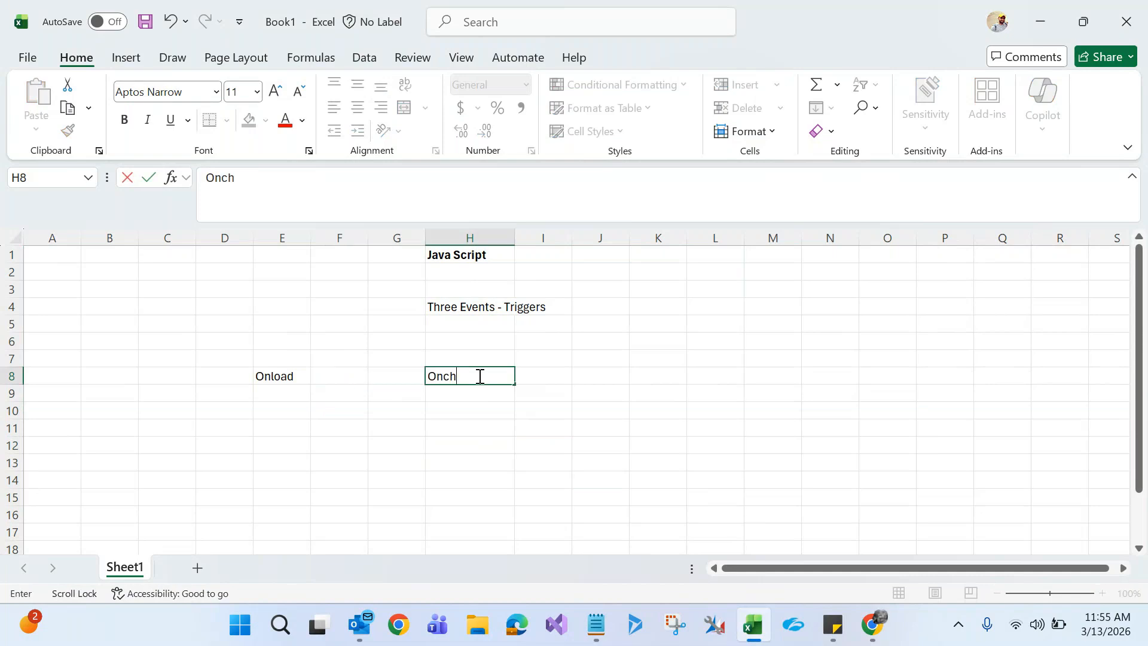
pyautogui.click(662, 379)
pyautogui.write('on')
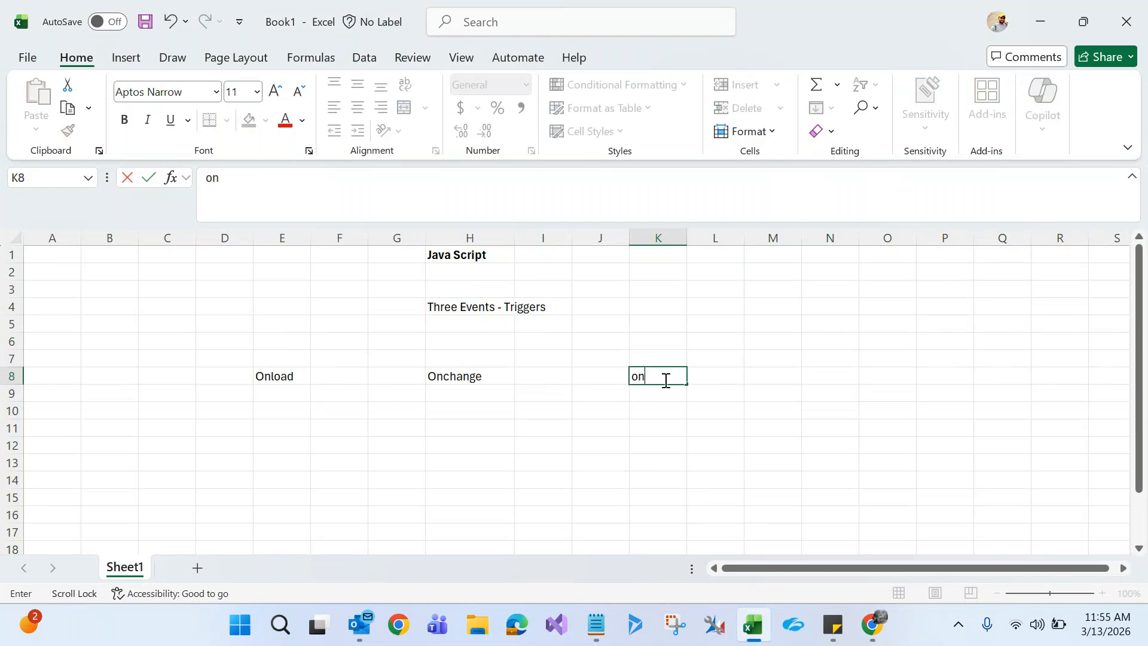
pyautogui.write('Save')
pyautogui.click(450, 311)
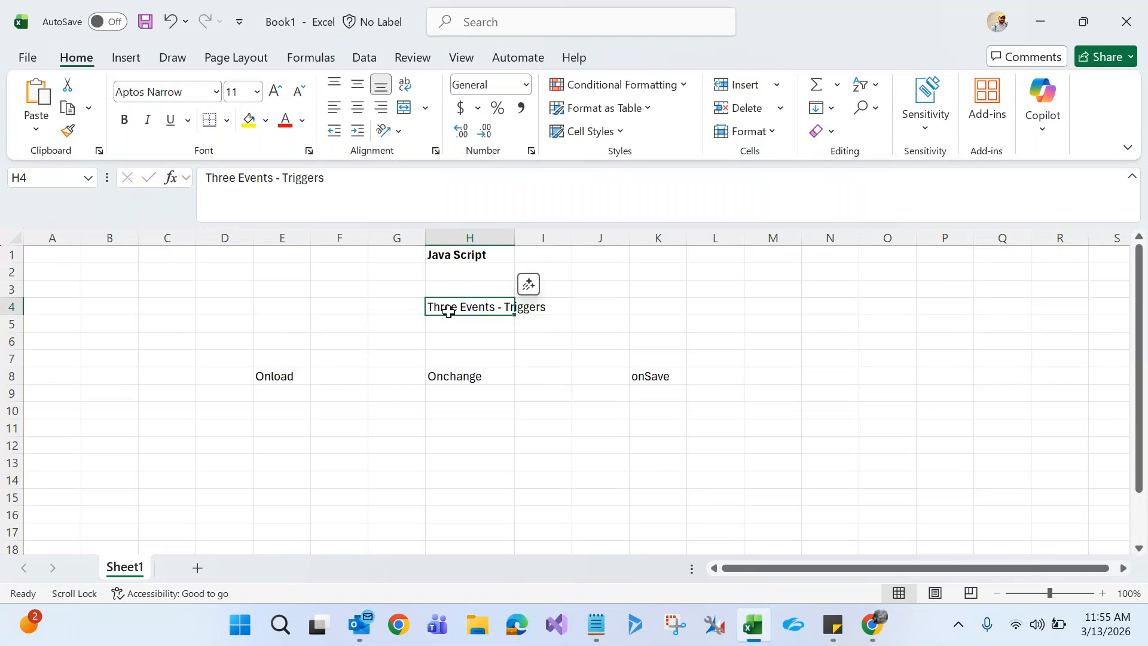
pyautogui.click(269, 378)
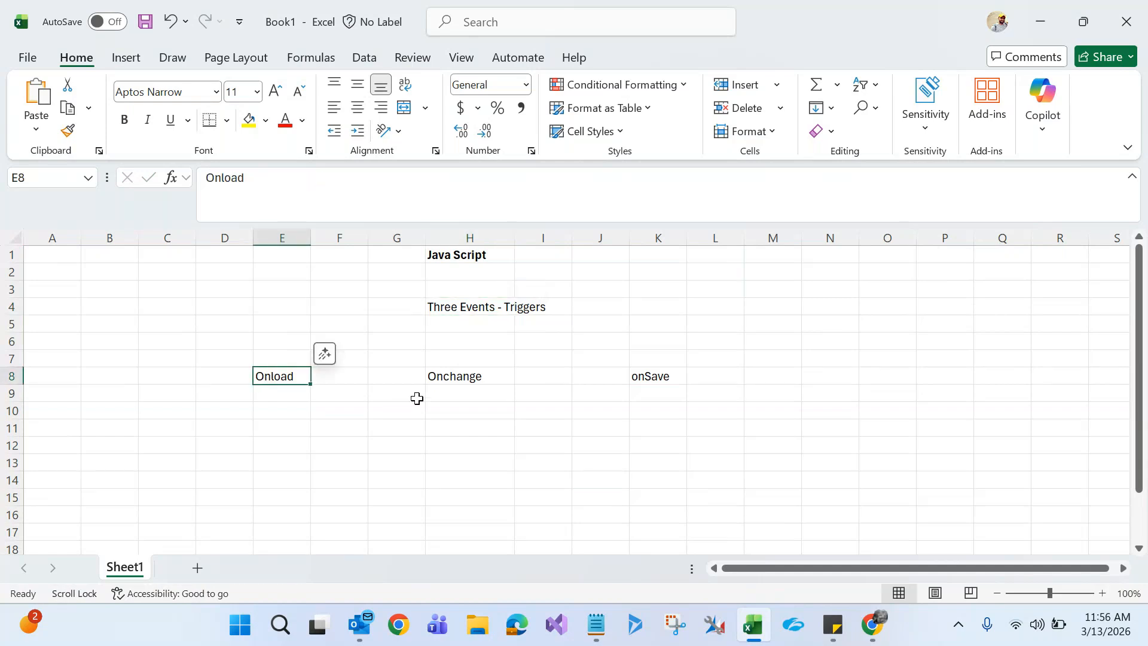
pyautogui.click(451, 378)
pyautogui.click(654, 382)
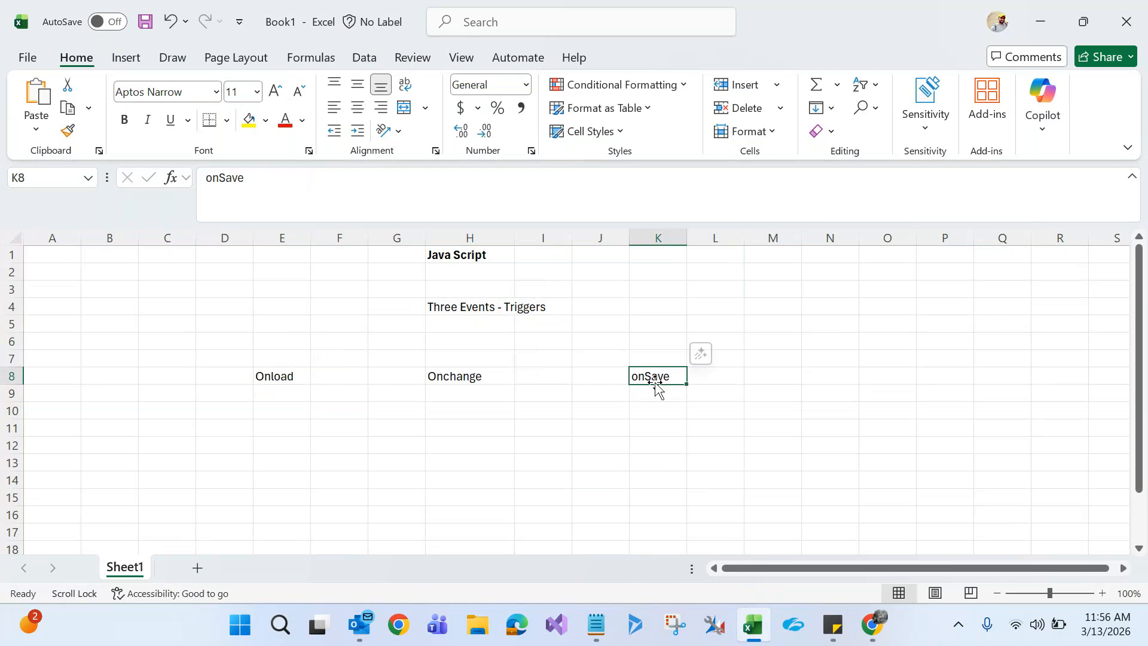
pyautogui.click(294, 374)
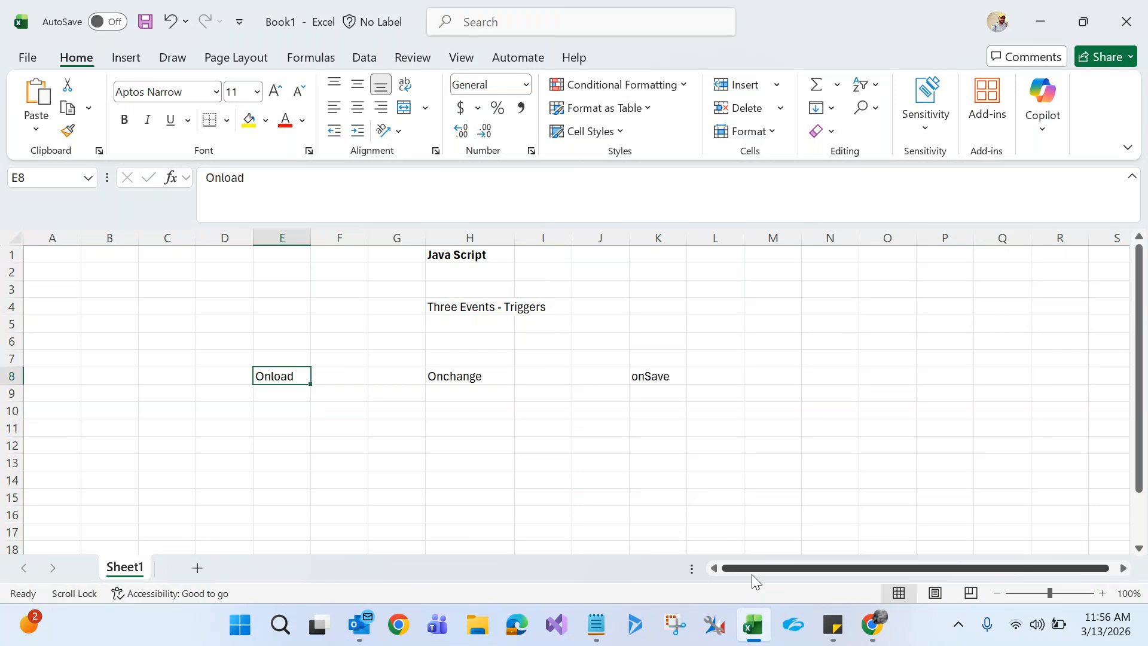
# - Switch to the Sales Trail app in Chrome and open the ₹3,000.00 claim from the active claims
pyautogui.moveTo(872, 625)
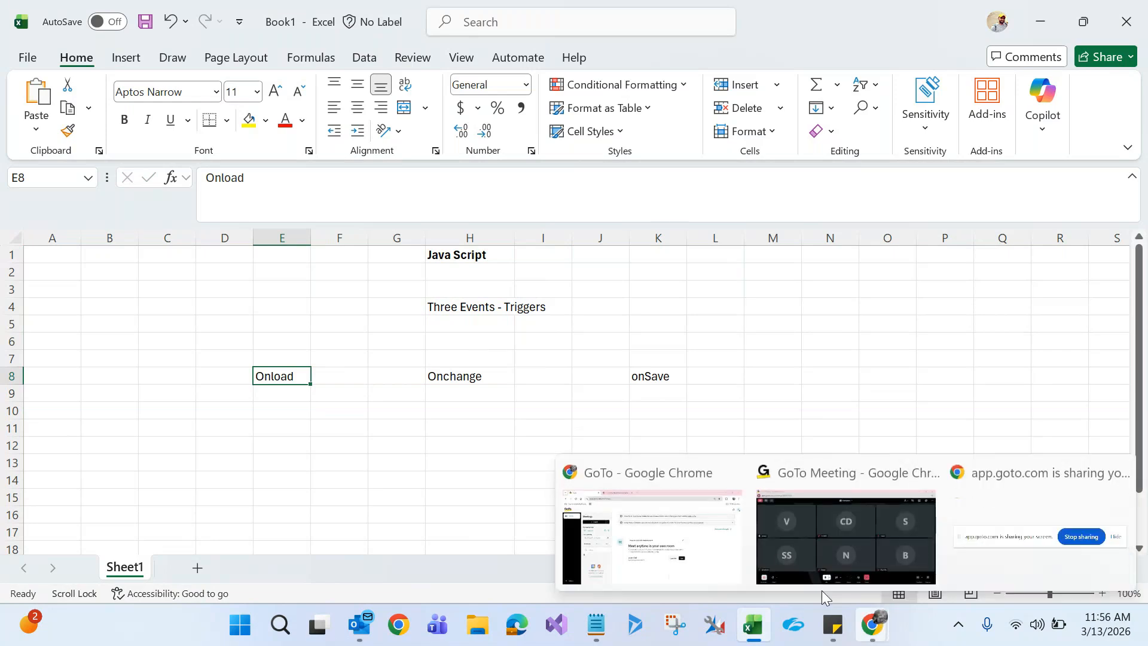
pyautogui.click(687, 540)
pyautogui.click(330, 11)
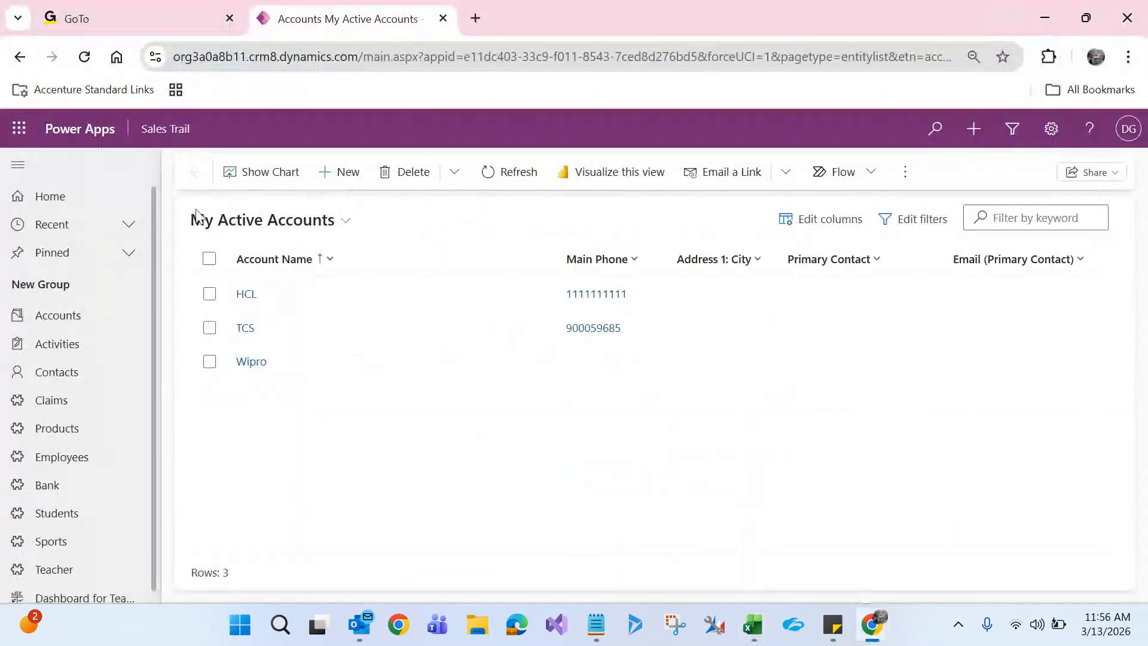
pyautogui.click(62, 409)
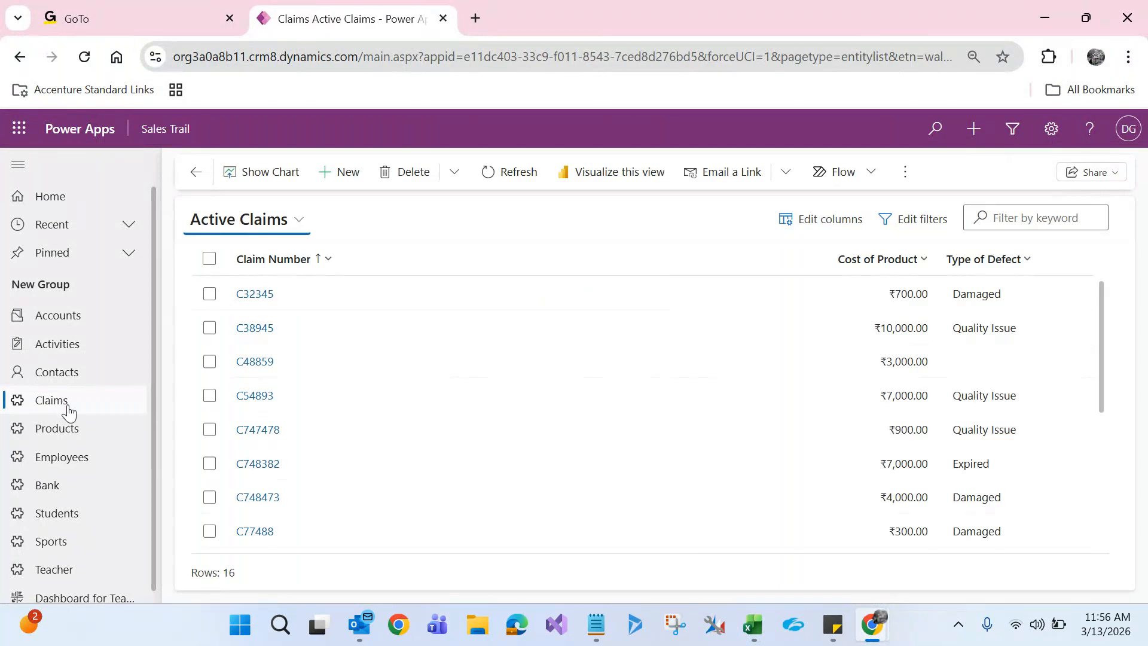
pyautogui.click(250, 362)
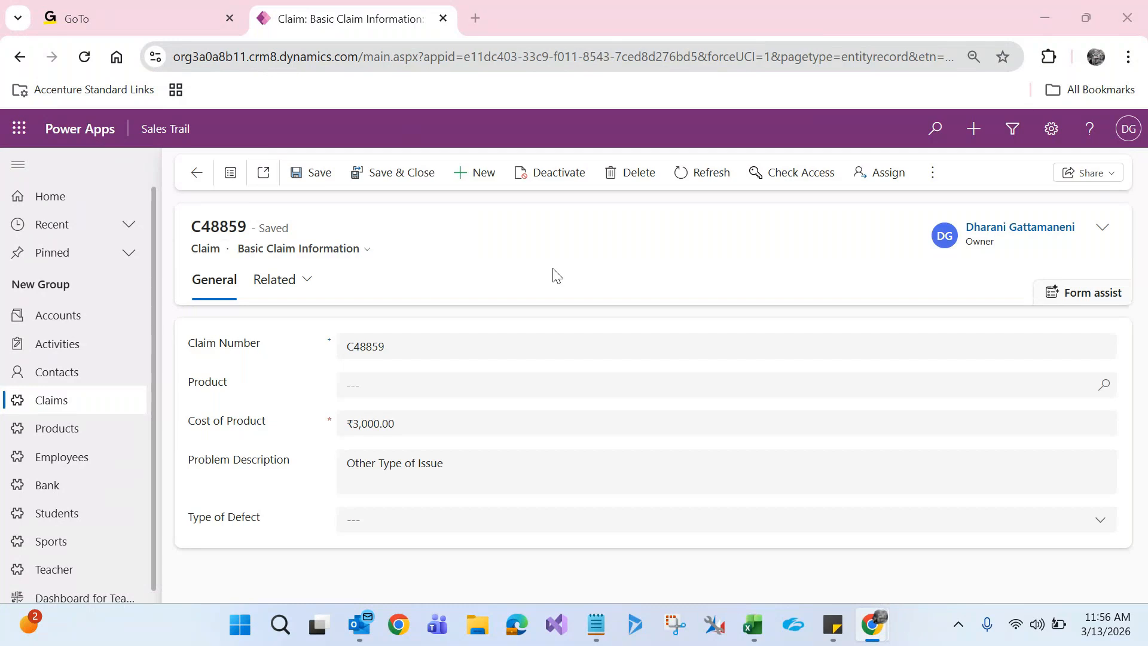
# - Return to the claims list, open the Expired claim costing ₹7,000.00 and reload its page
pyautogui.hotkey('alt', 'Tab')
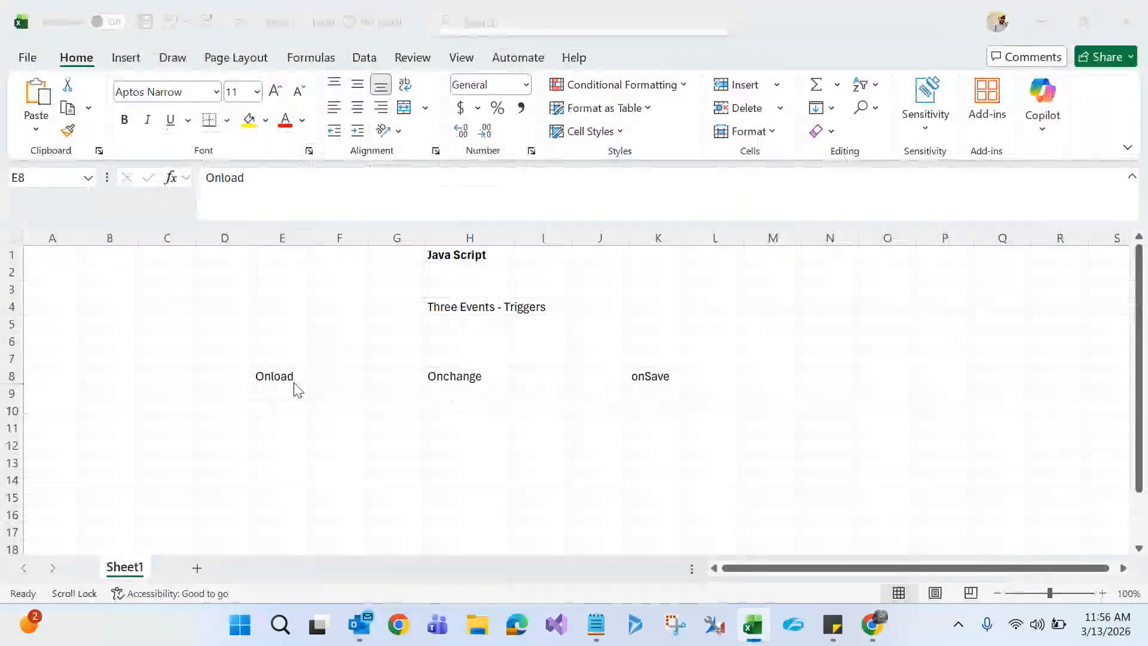
pyautogui.hotkey('alt', 'Tab')
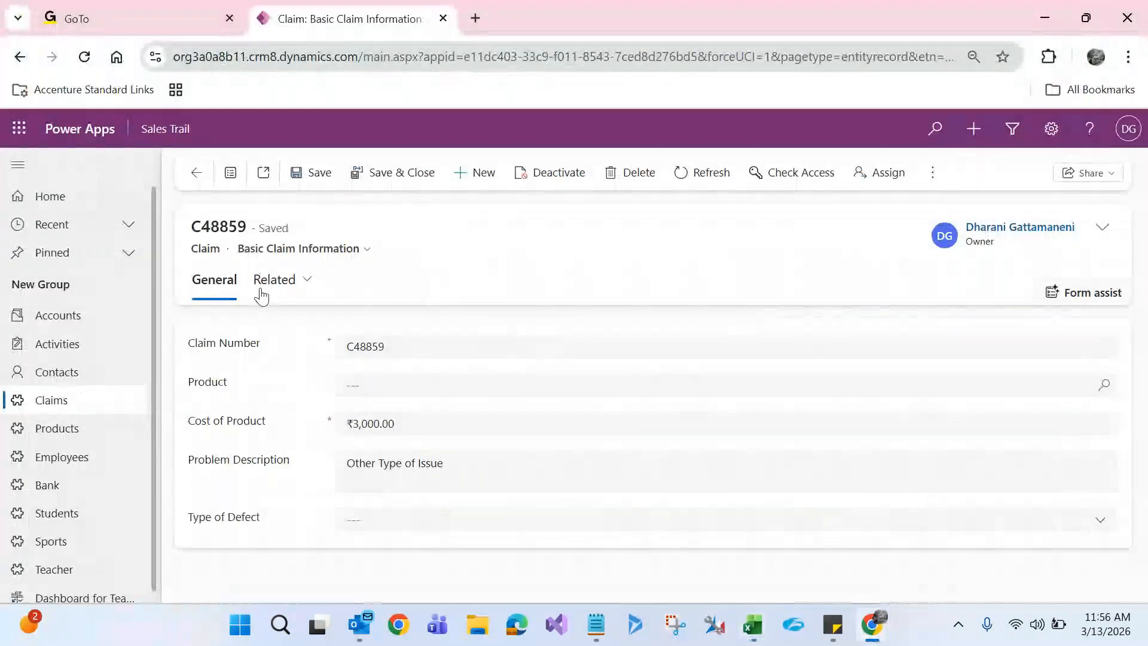
pyautogui.click(196, 173)
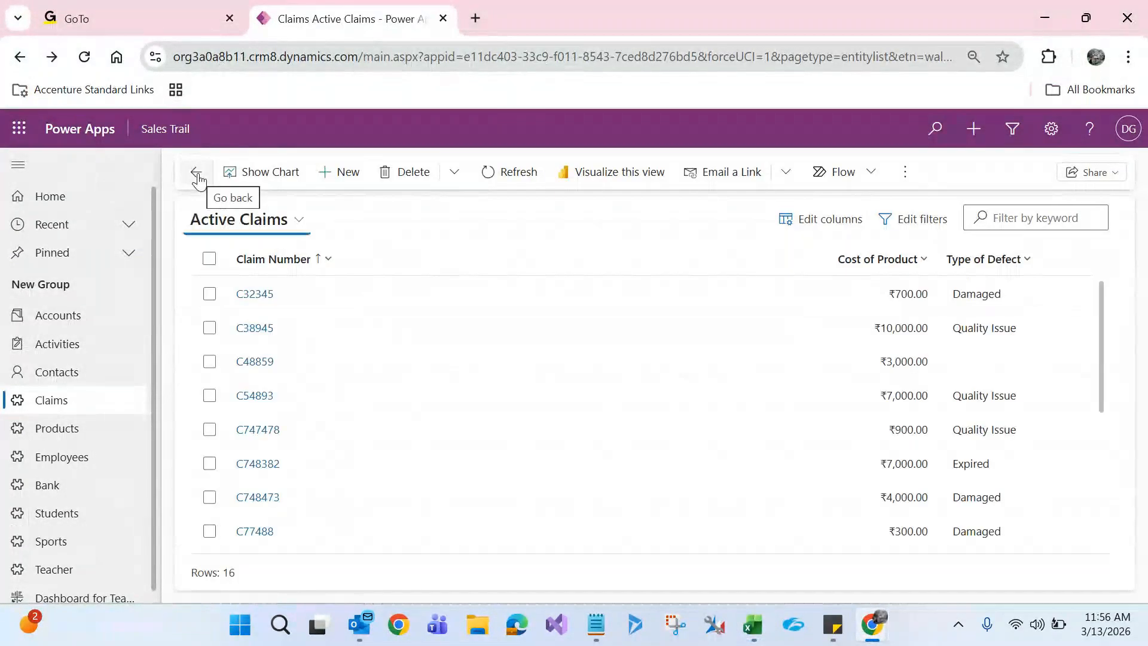
pyautogui.click(257, 464)
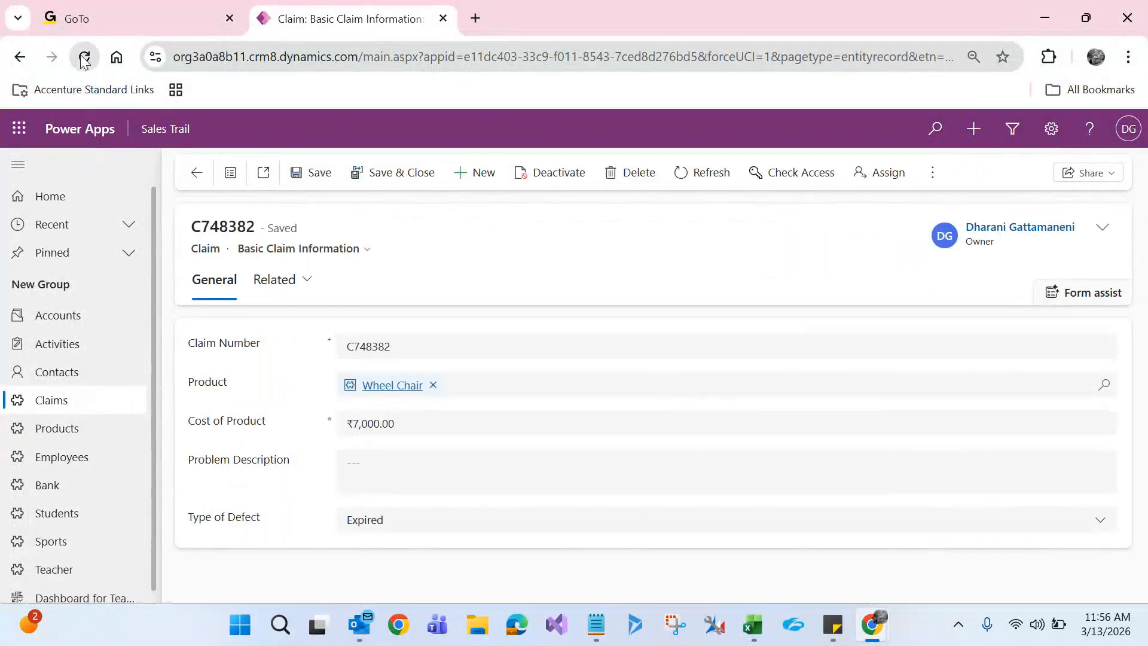
pyautogui.click(85, 58)
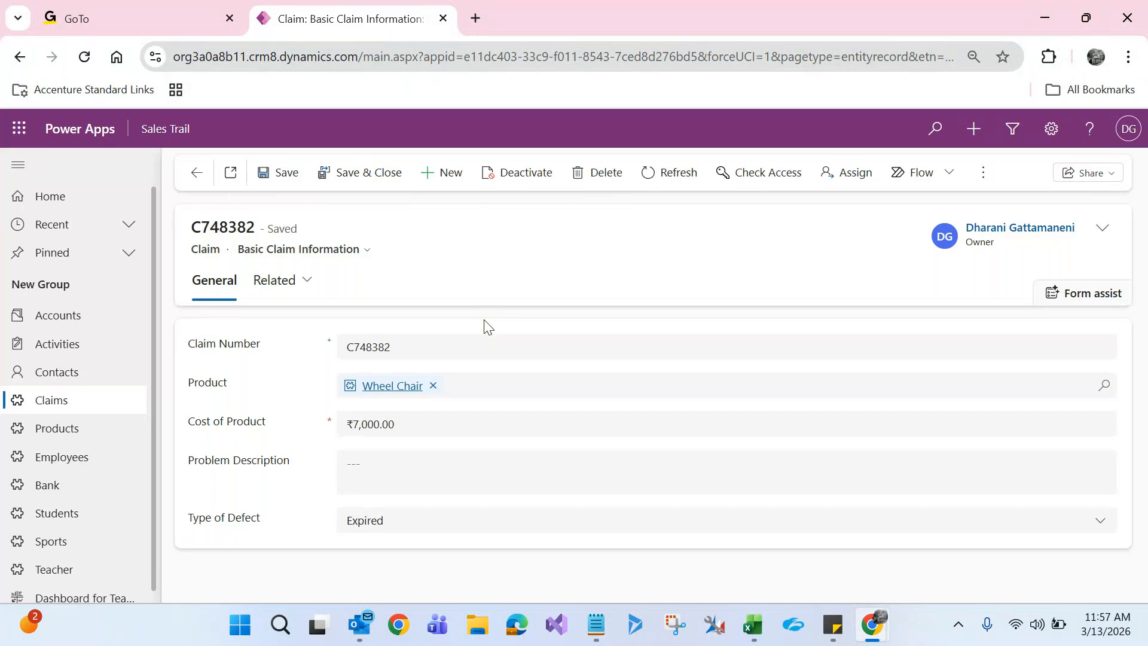
# - Open a blank new claim form and reopen the Expired ₹7,000.00 claim from the claims list
pyautogui.click(441, 179)
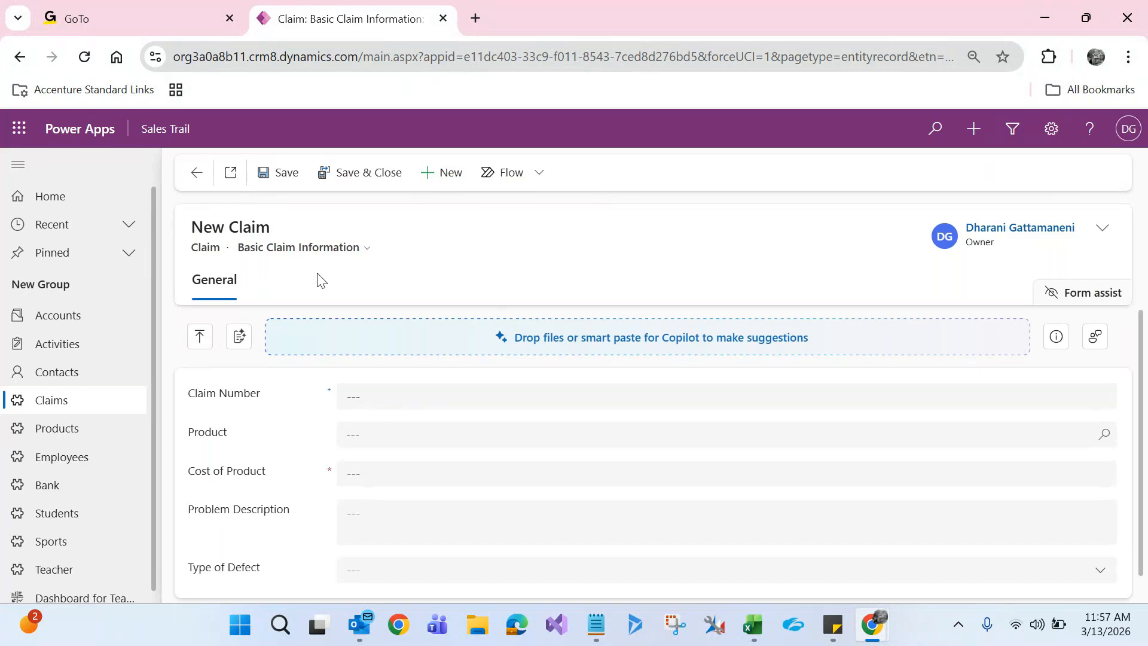
pyautogui.click(75, 414)
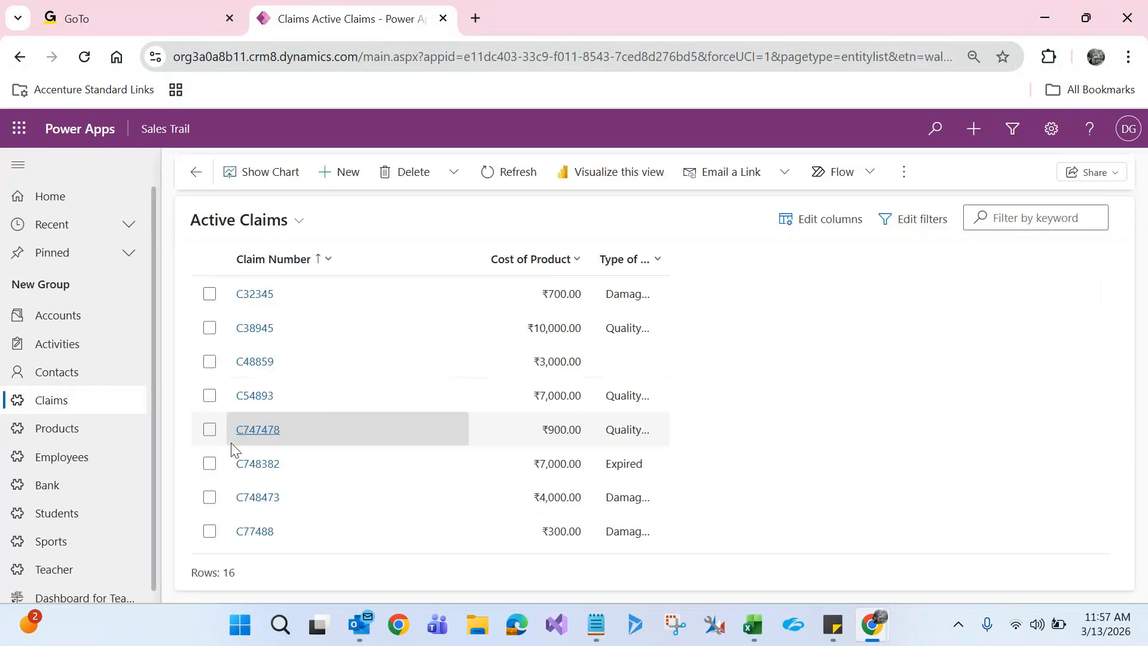
pyautogui.click(256, 464)
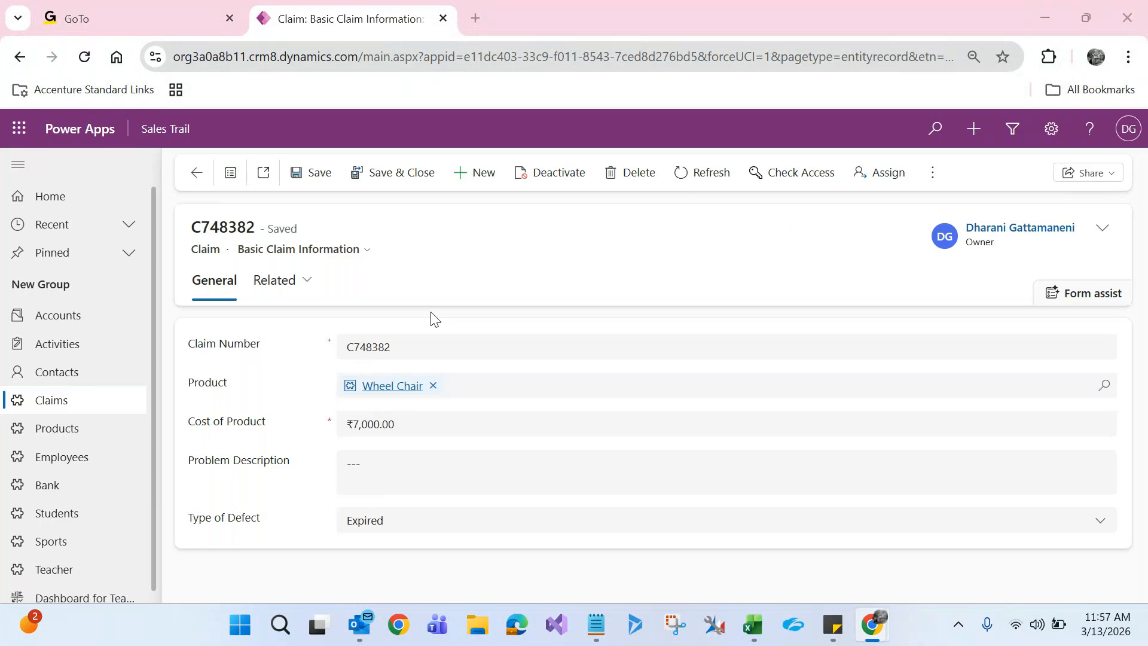
# - Select the Onchange label in the Excel worksheet and switch the open Power Apps claim to the Information form
pyautogui.hotkey('alt', 'Tab')
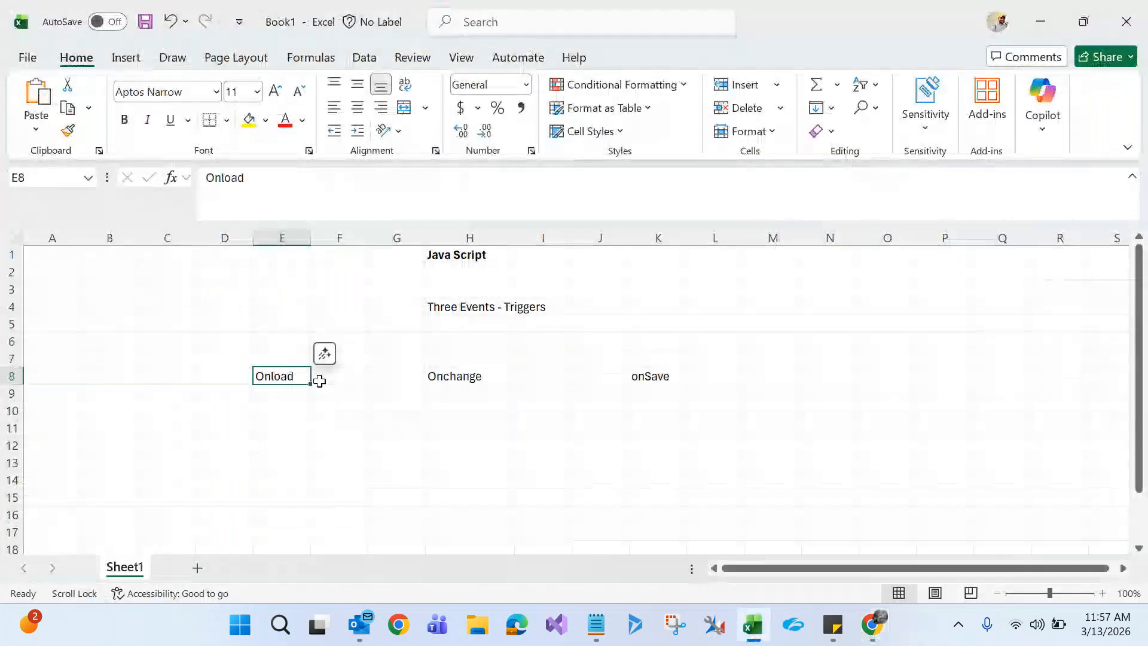
pyautogui.click(467, 373)
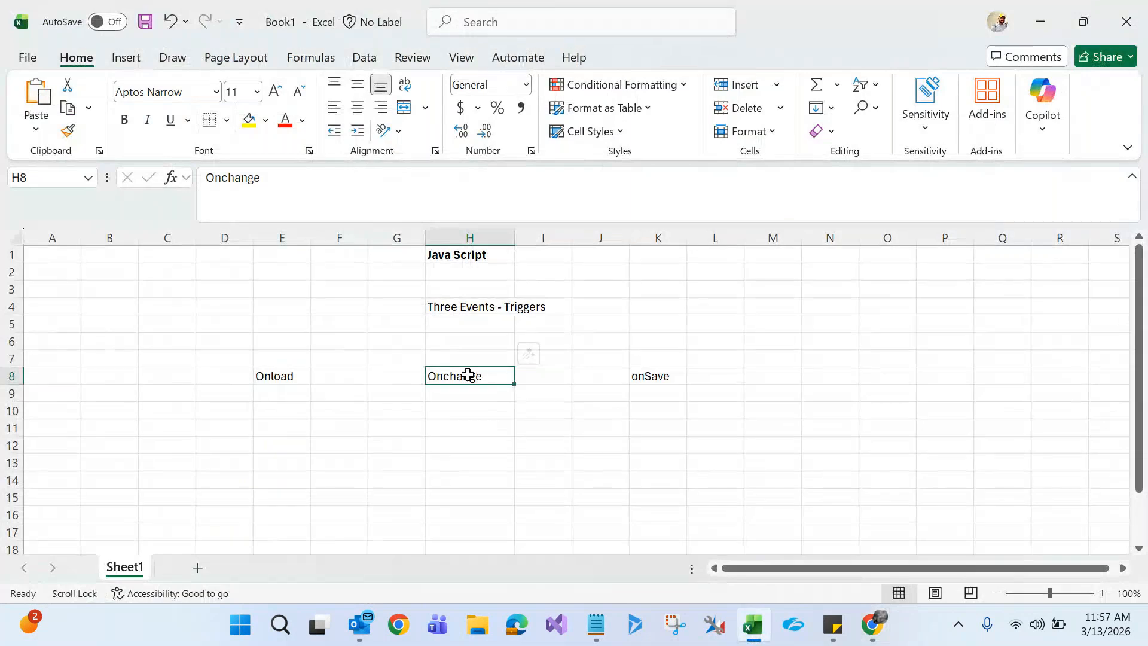
pyautogui.hotkey('alt', 'Tab')
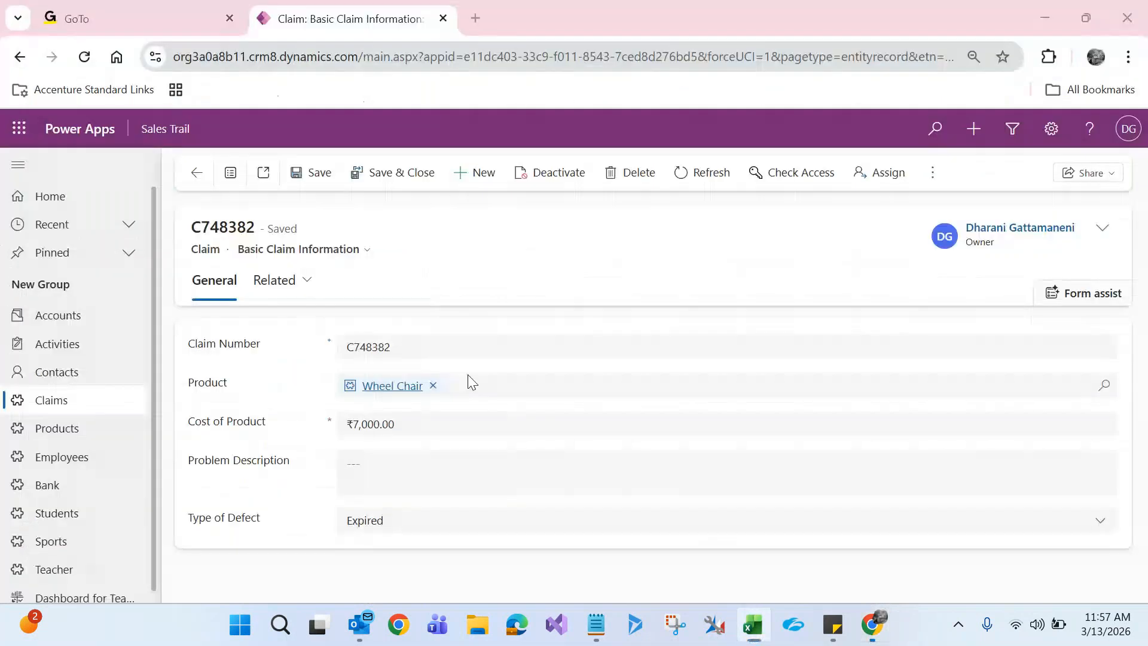
pyautogui.click(322, 250)
pyautogui.click(307, 304)
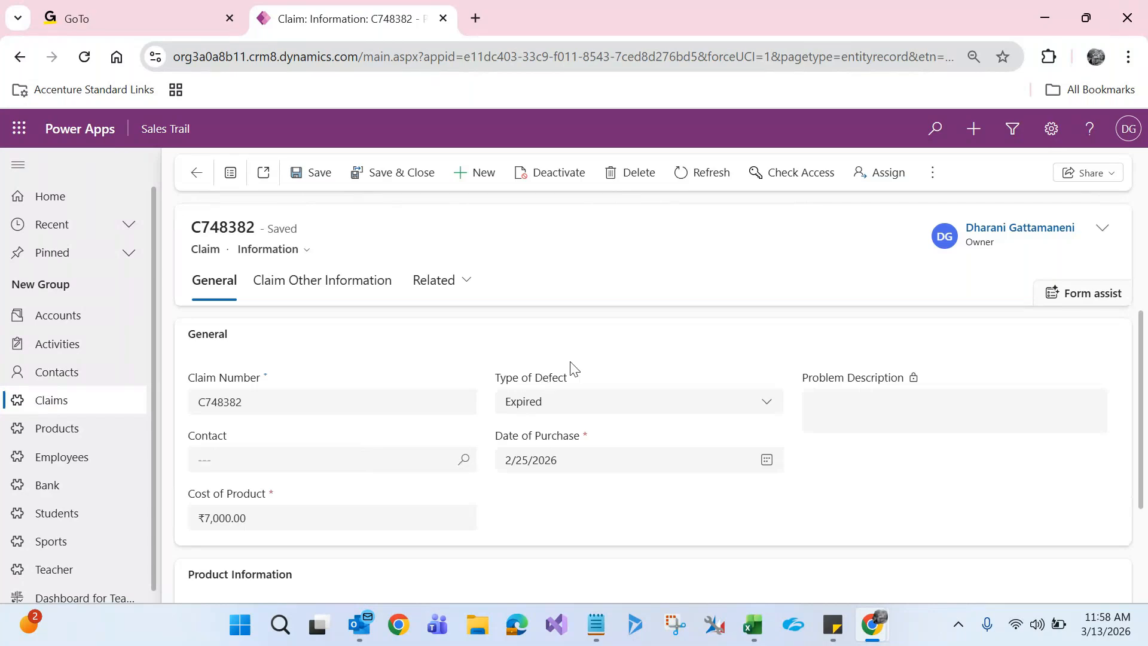
# - Set the claim's Type of Defect to Quality Issue and insert 555 in the middle of its Claim Number
pyautogui.click(550, 403)
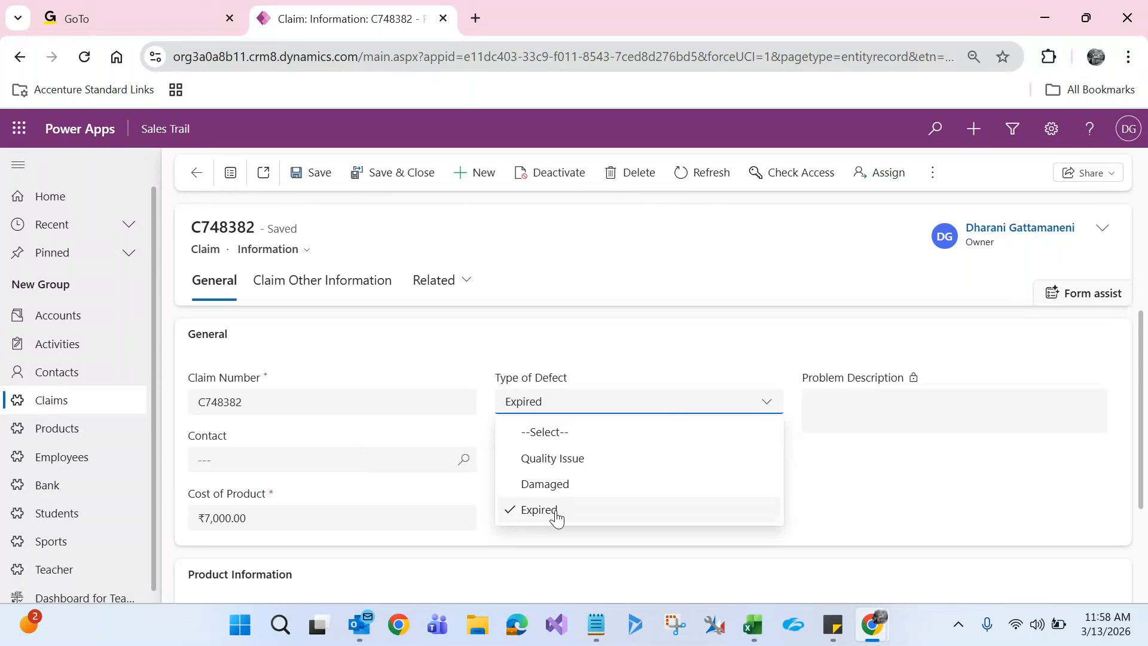
pyautogui.click(557, 462)
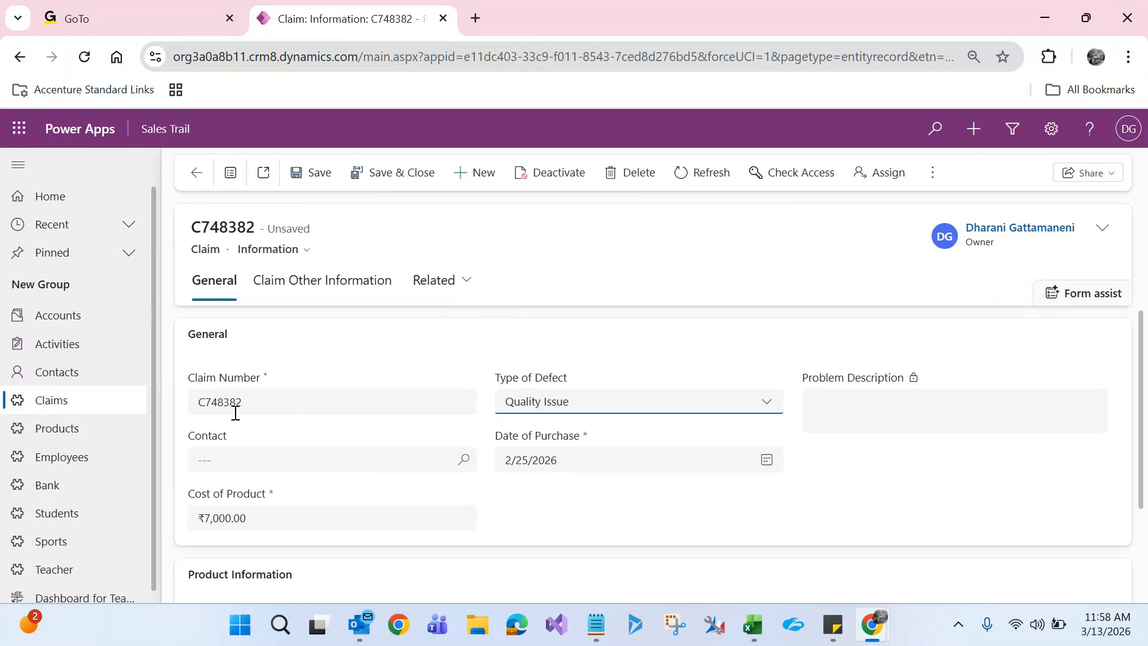
pyautogui.click(222, 399)
pyautogui.write('555')
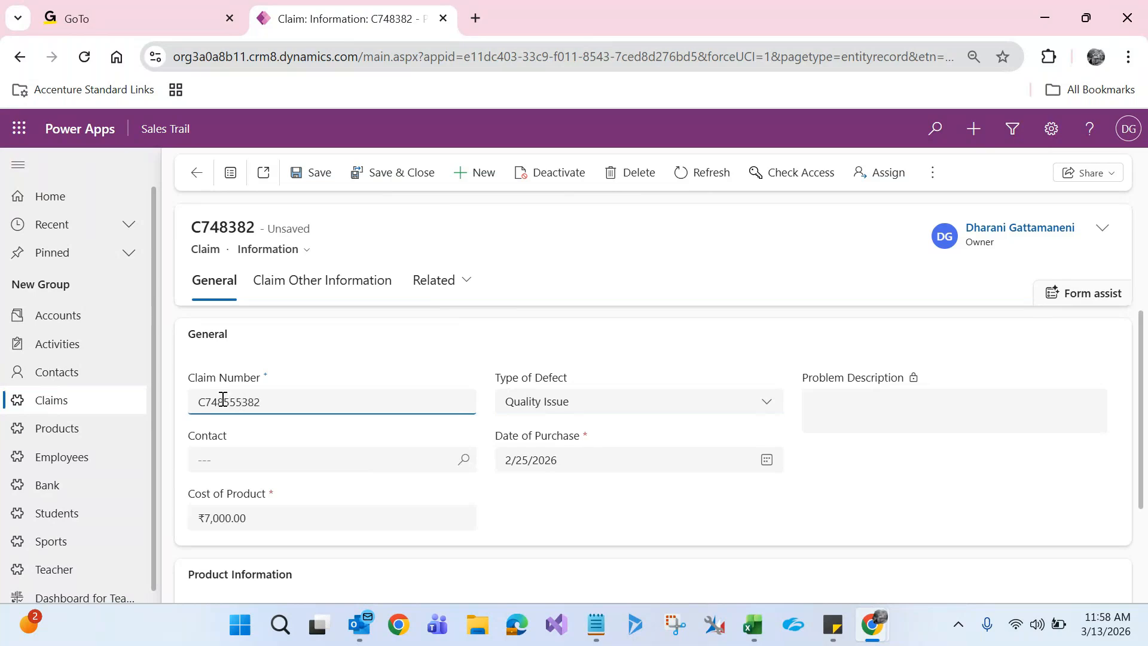
pyautogui.click(315, 357)
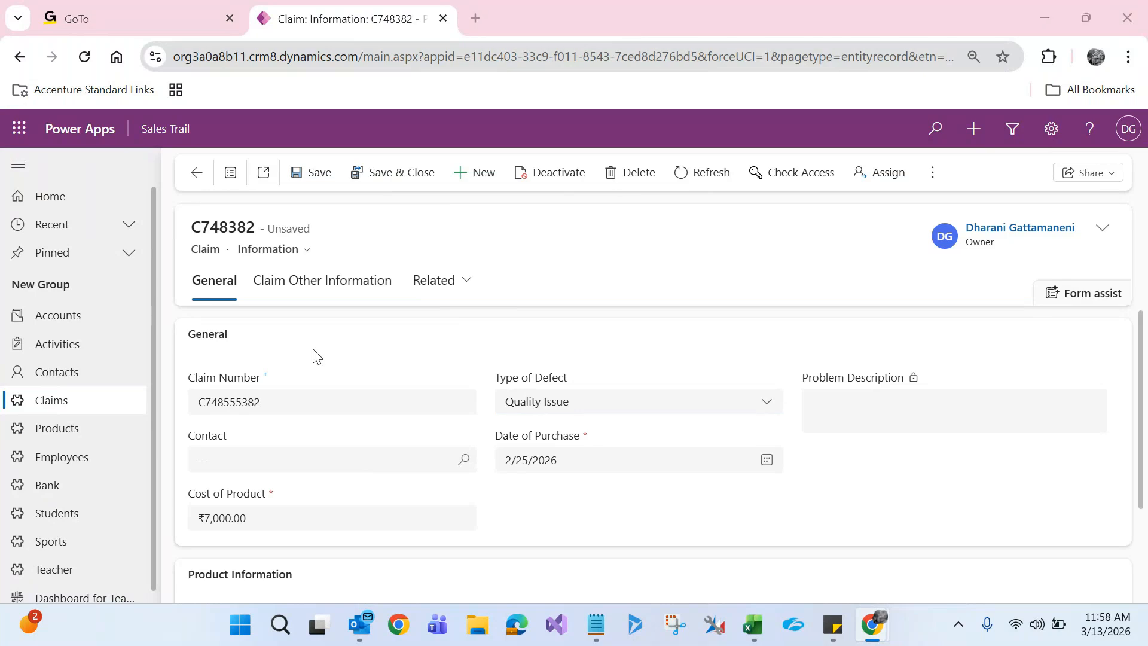
# - Select the onSave label in the Excel worksheet and save the edited claim in Power Apps
pyautogui.hotkey('alt', 'Tab')
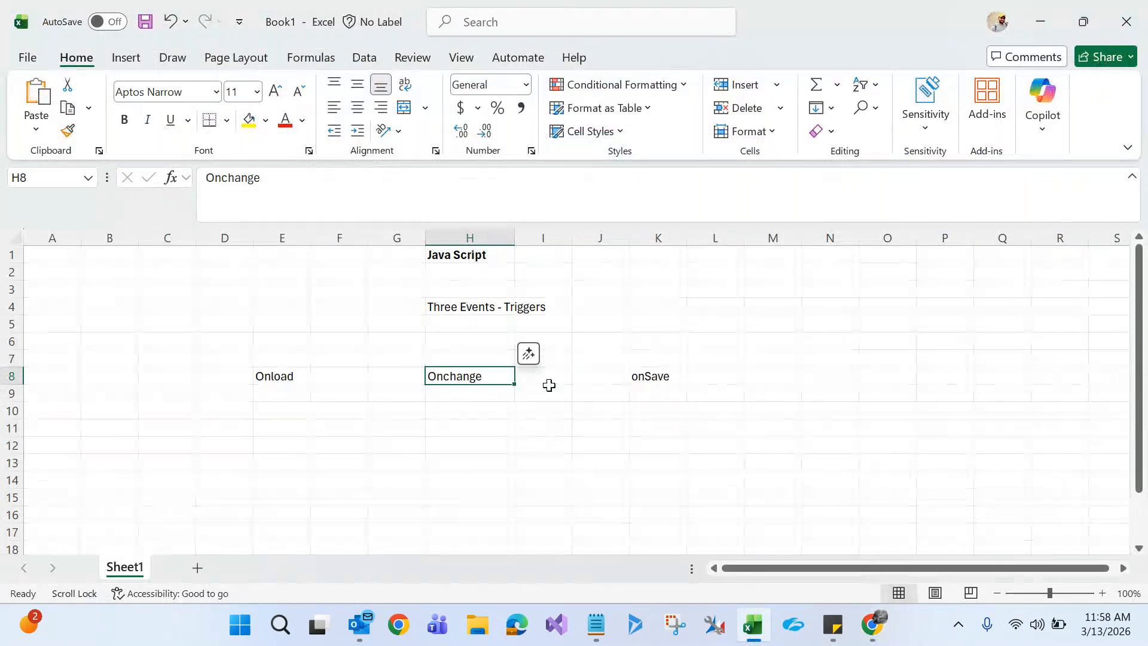
pyautogui.click(670, 388)
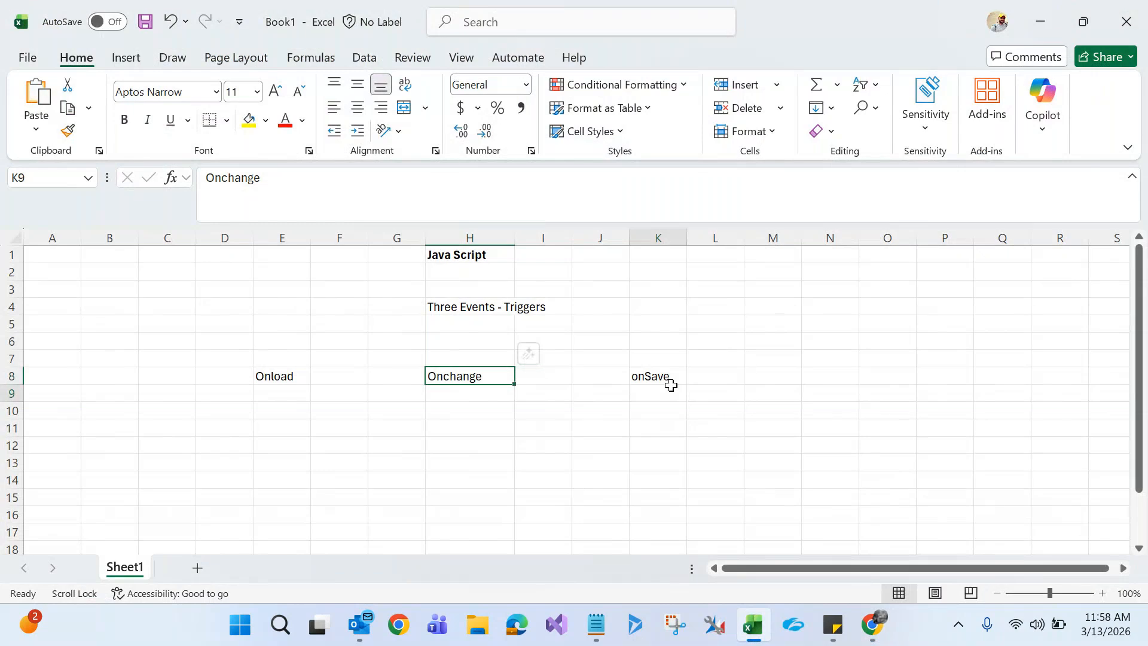
pyautogui.click(663, 375)
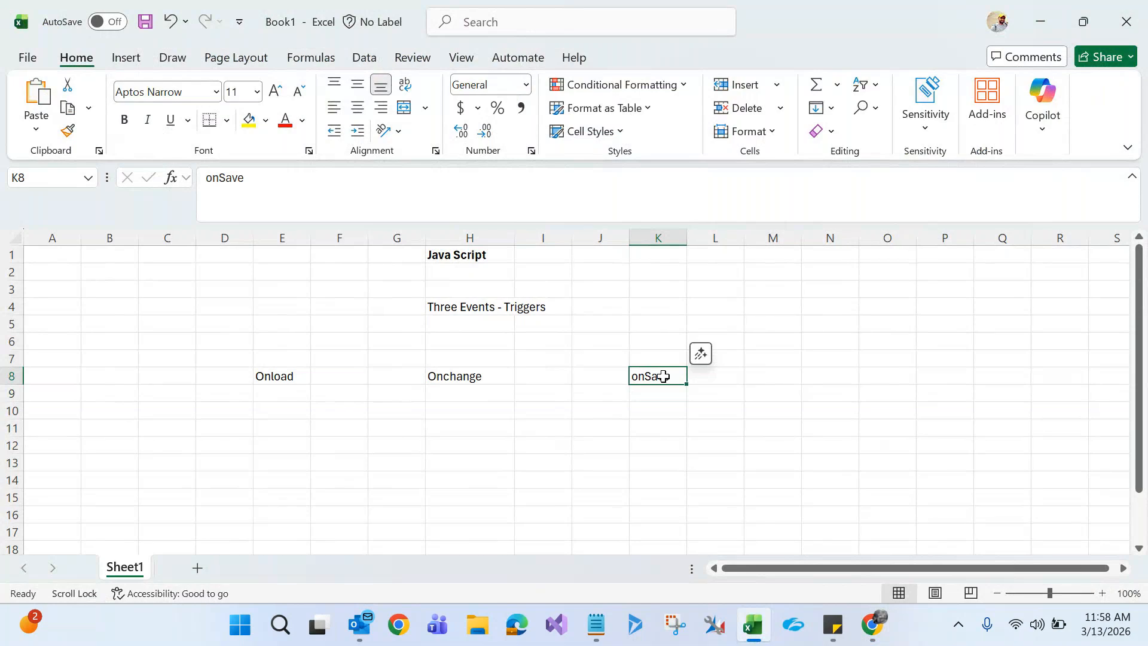
pyautogui.hotkey('alt', 'Tab')
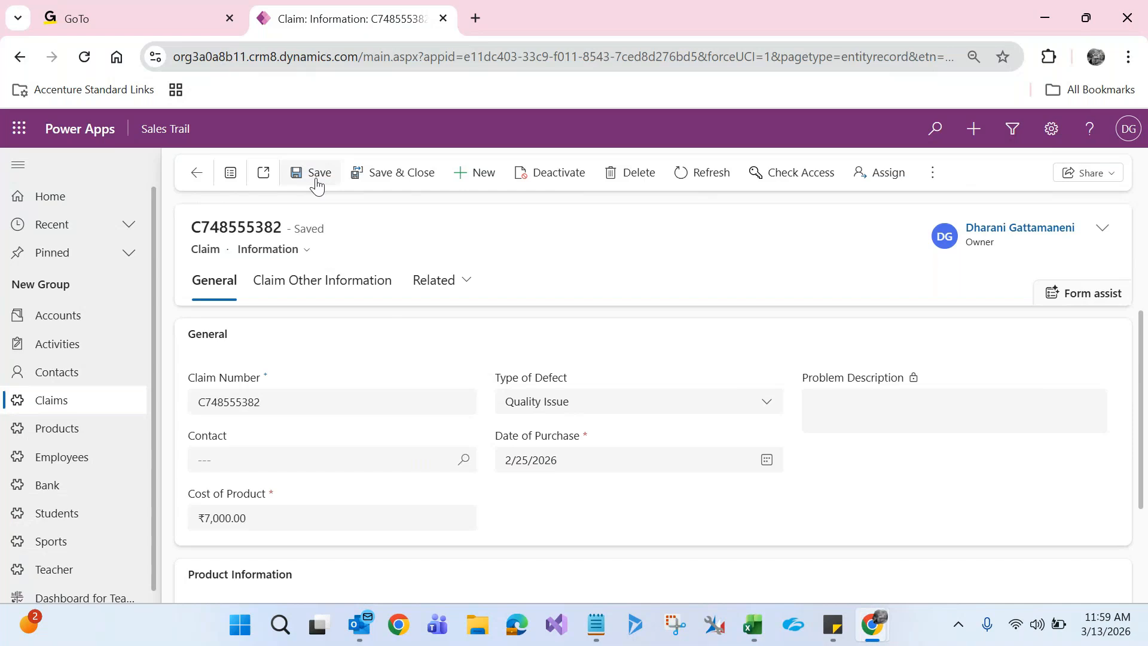
# - Point out the Java Script title in the Excel worksheet and minimize the workbook to return to the Power Apps claim
pyautogui.hotkey('alt', 'Tab')
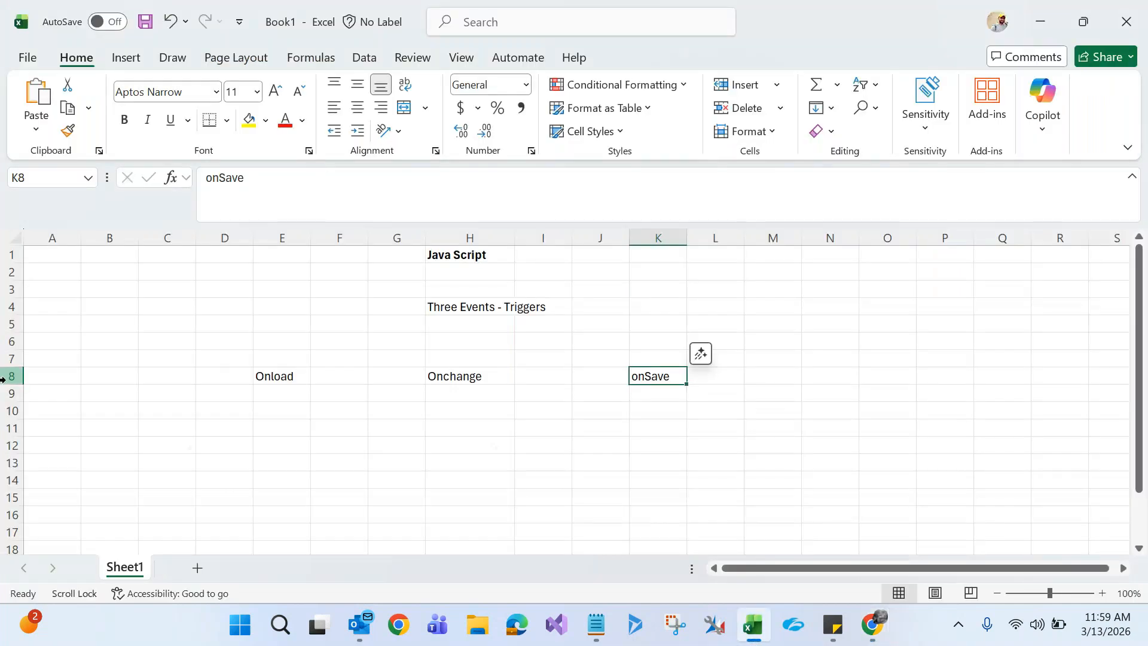
pyautogui.click(454, 253)
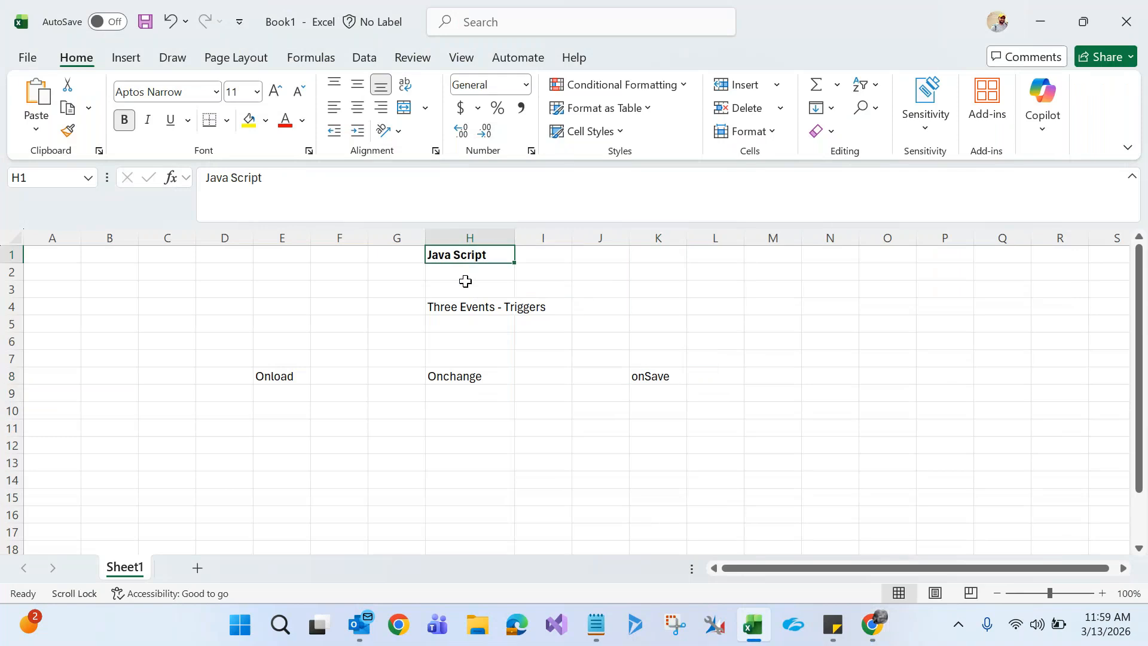
pyautogui.click(518, 441)
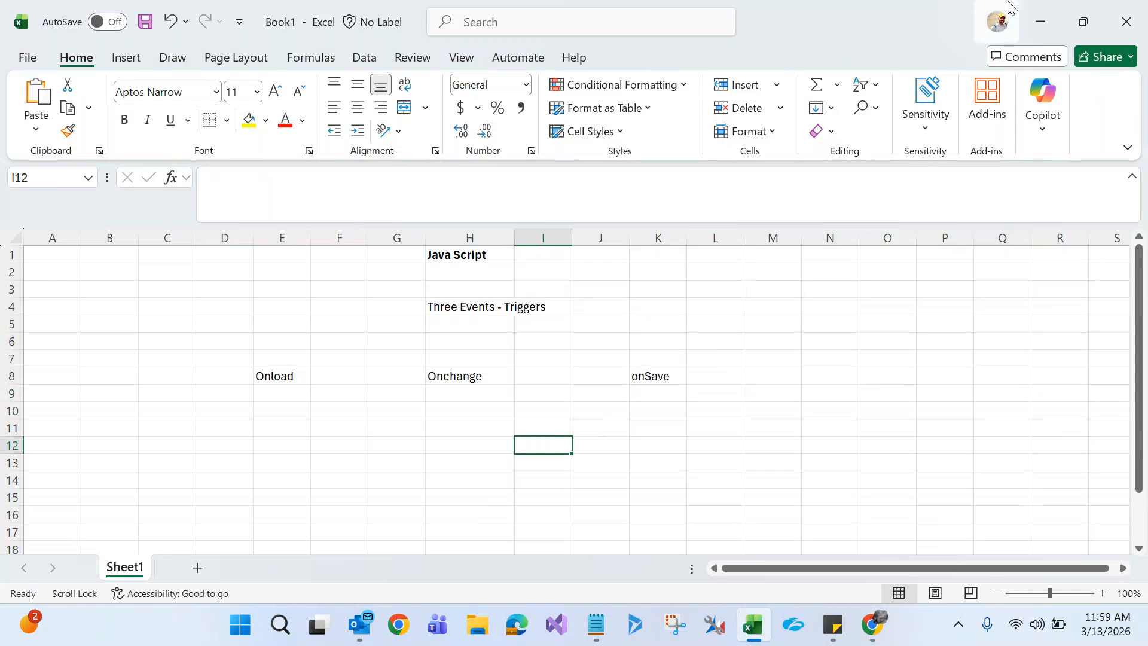
pyautogui.click(1040, 24)
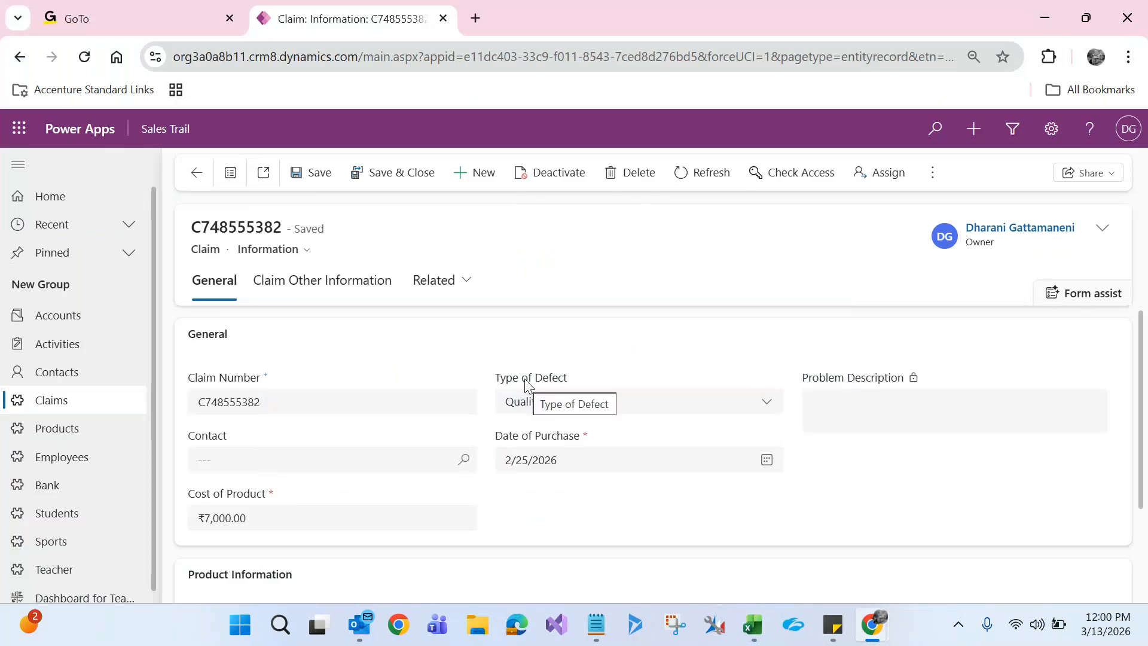
# - Switch the claim's Type of Defect to Expired and back to Quality Issue twice
pyautogui.click(534, 403)
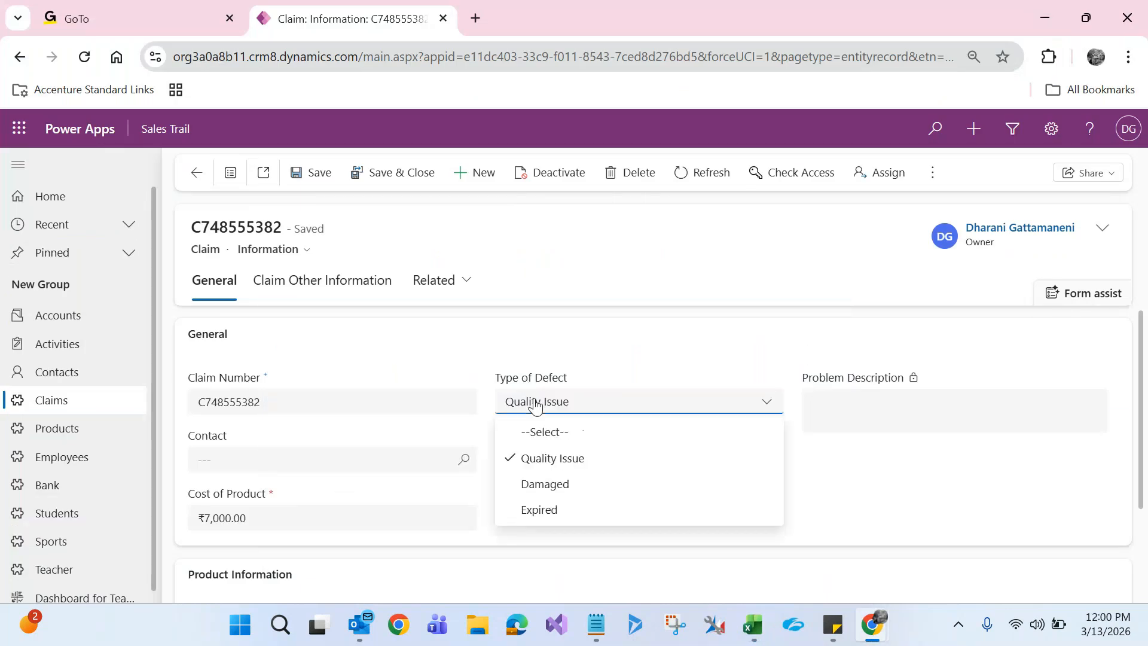
pyautogui.click(553, 459)
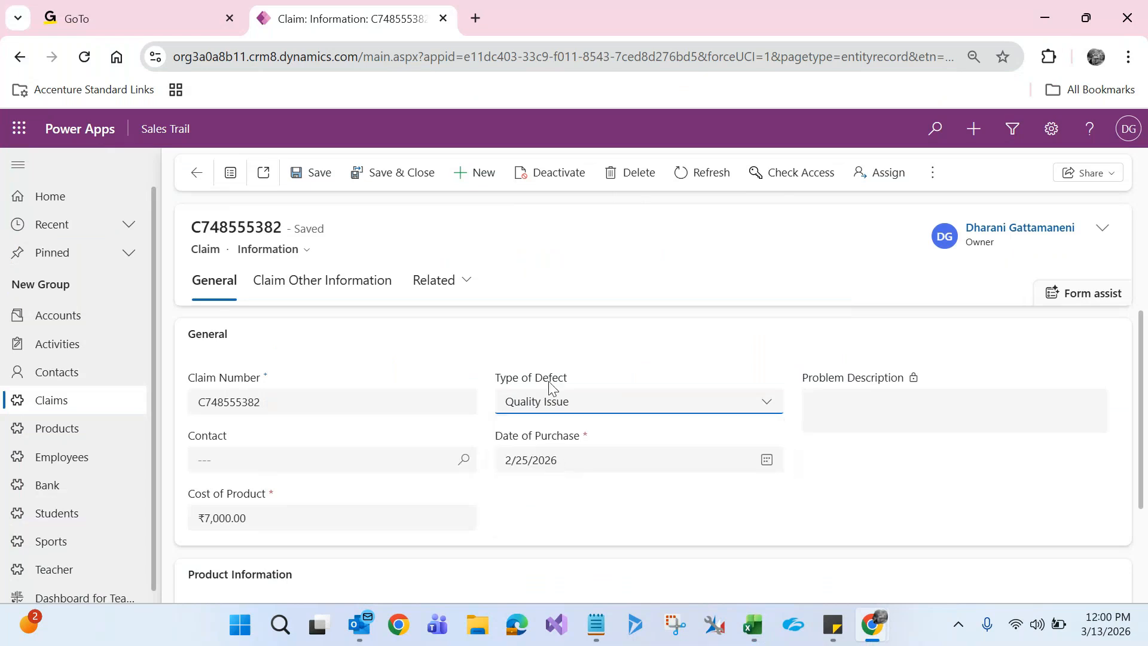
pyautogui.click(550, 401)
pyautogui.click(563, 510)
pyautogui.click(531, 406)
pyautogui.click(542, 462)
pyautogui.click(550, 402)
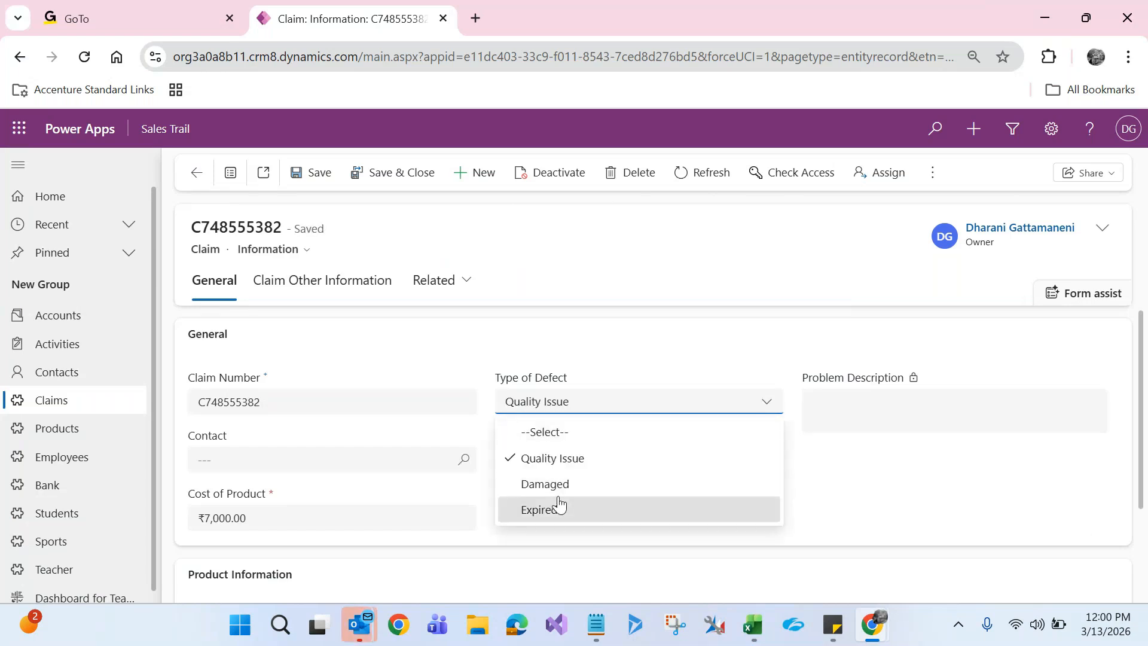
pyautogui.click(559, 507)
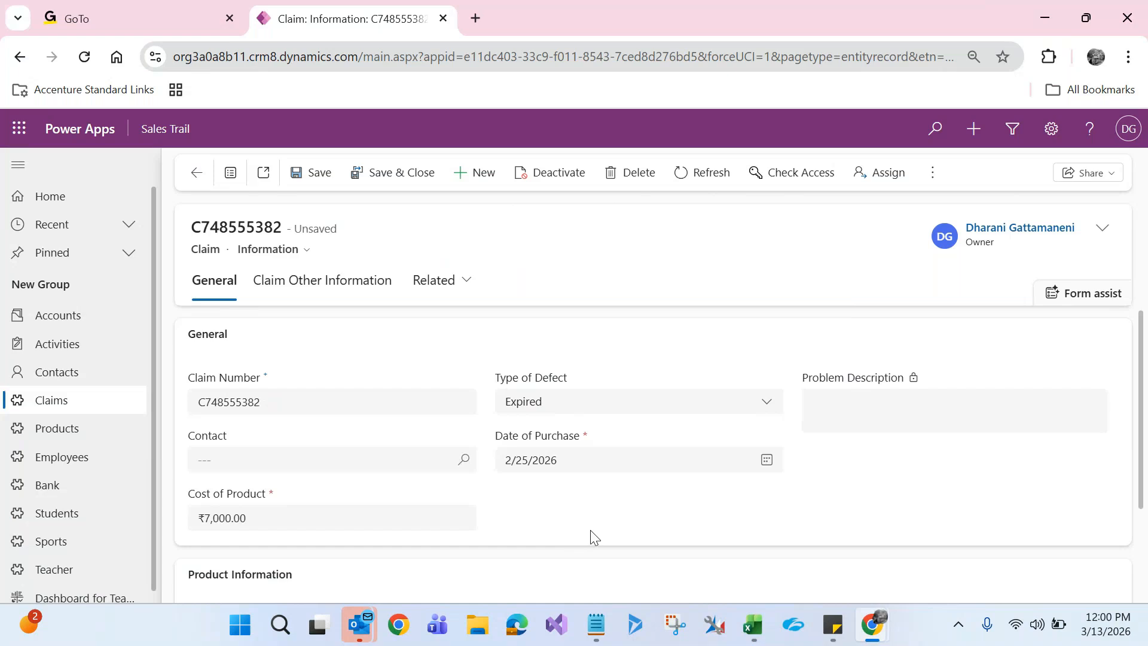
pyautogui.click(545, 414)
pyautogui.click(542, 459)
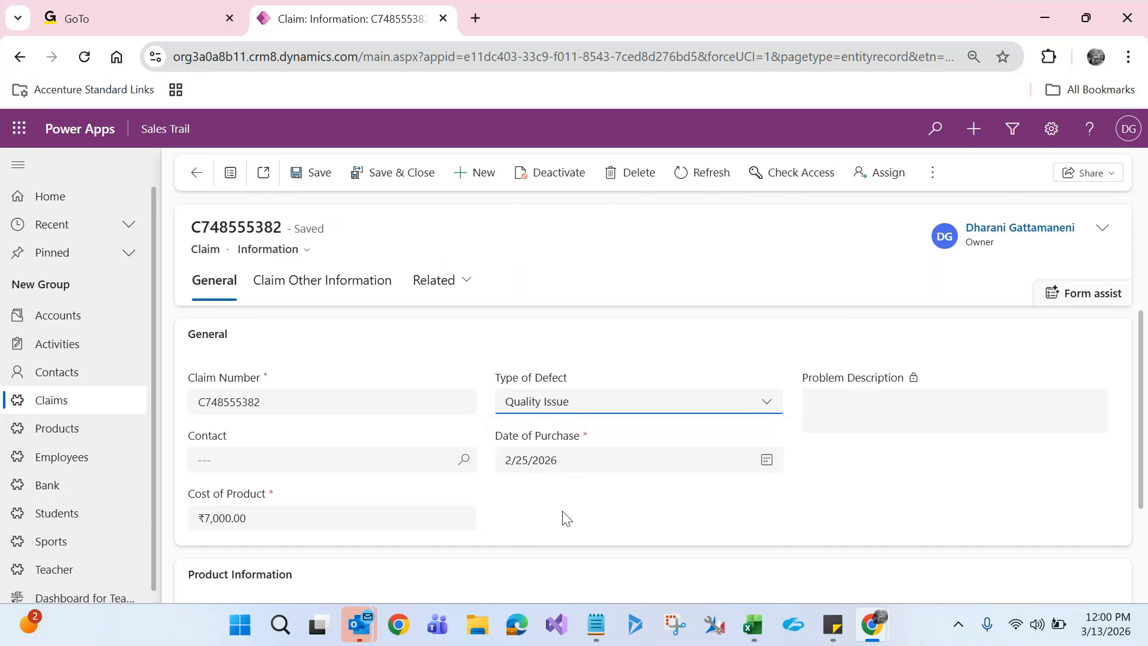
pyautogui.click(564, 518)
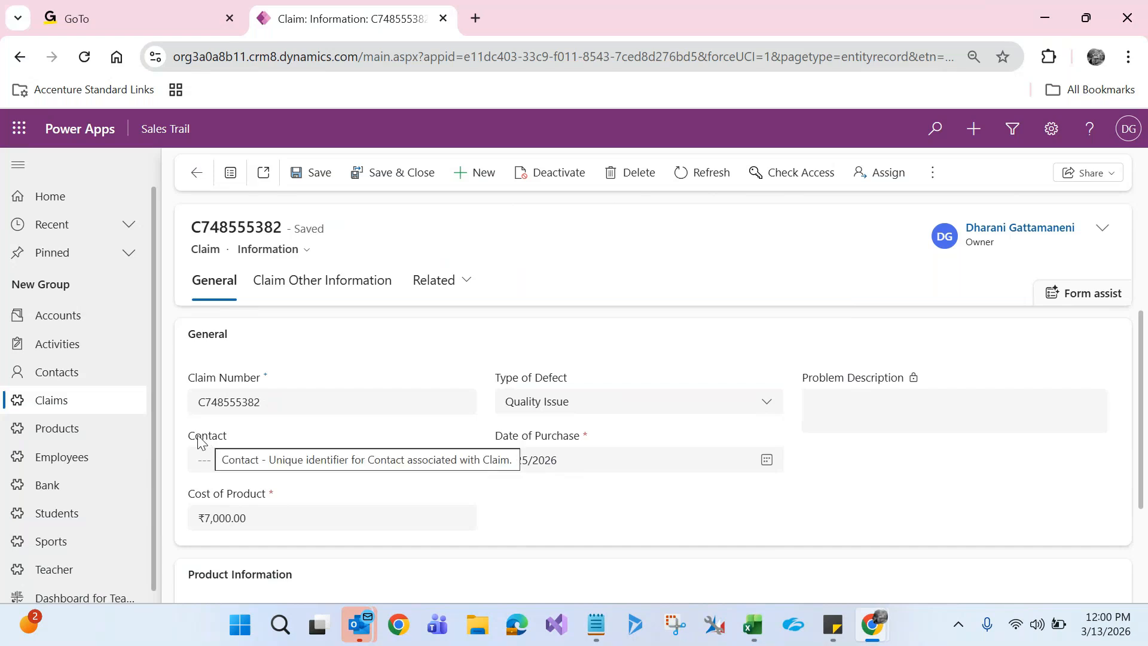
# - Examine the Type of Defect choices on the claim and highlight the Contact field label
pyautogui.click(531, 509)
pyautogui.click(538, 403)
pyautogui.click(562, 458)
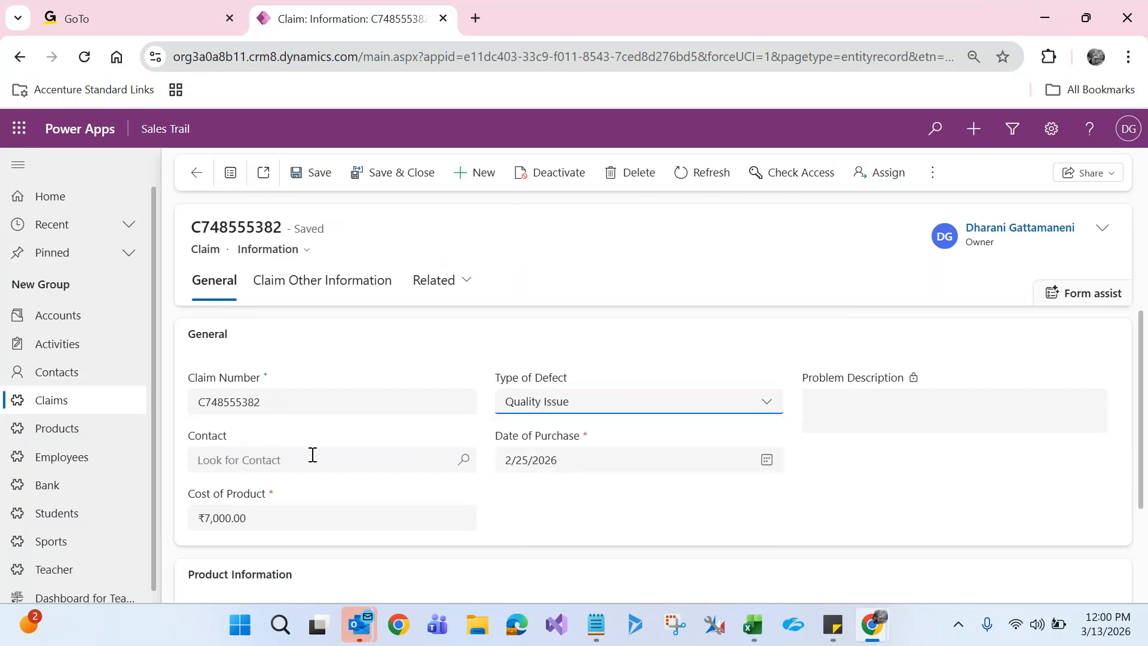
pyautogui.moveTo(190, 440); pyautogui.dragTo(208, 442)
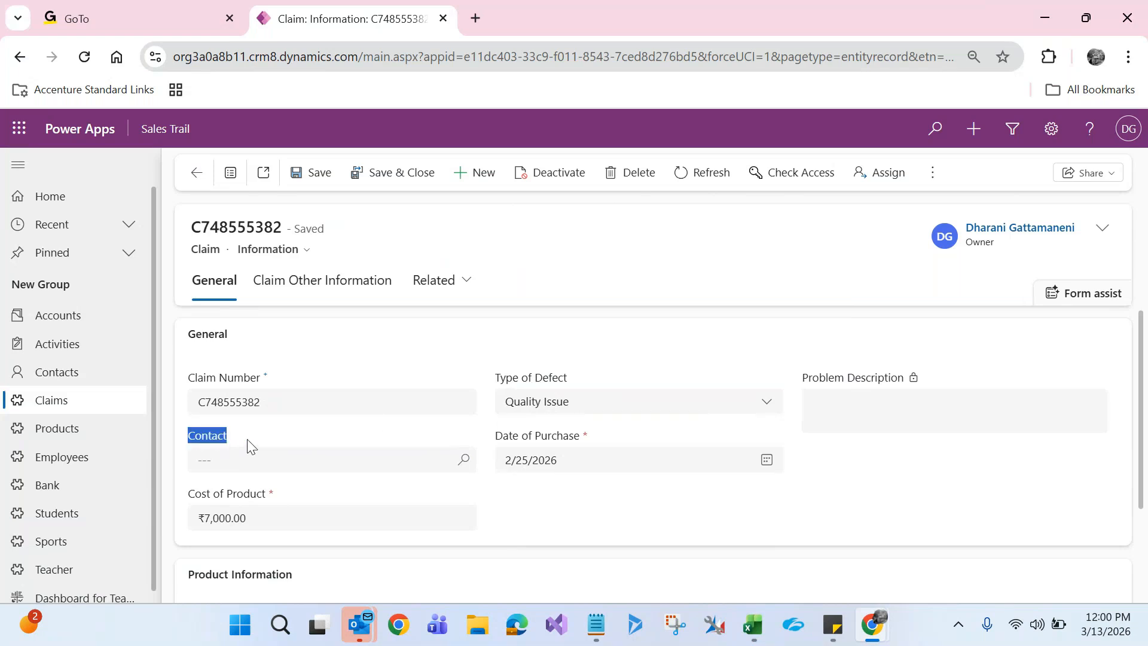
pyautogui.click(540, 405)
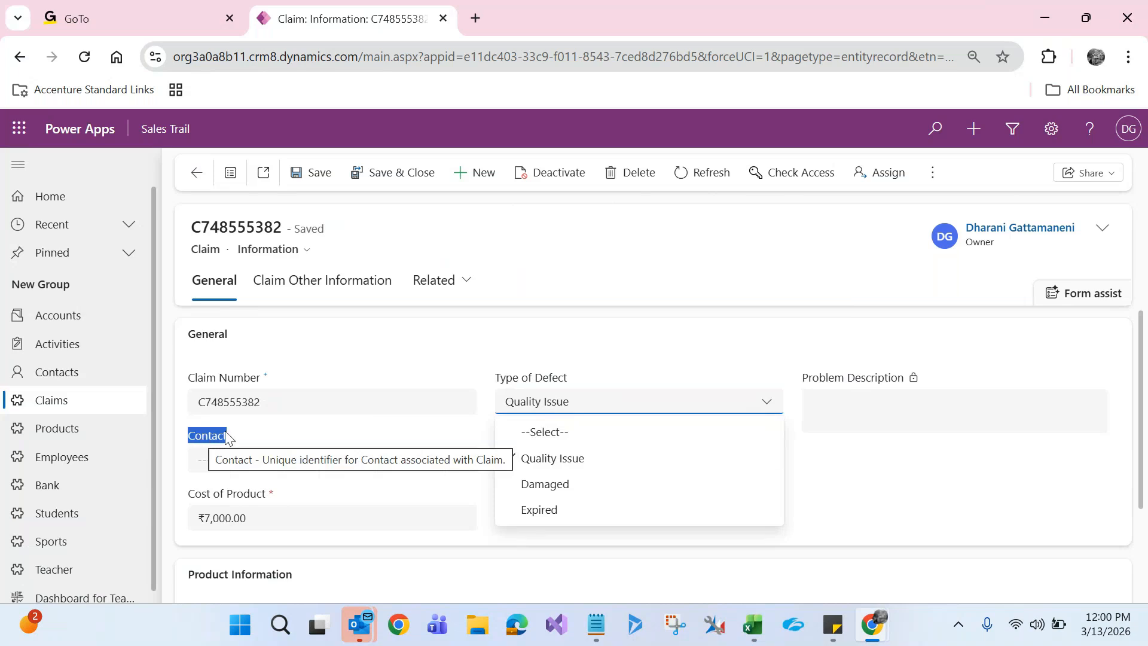
pyautogui.click(309, 435)
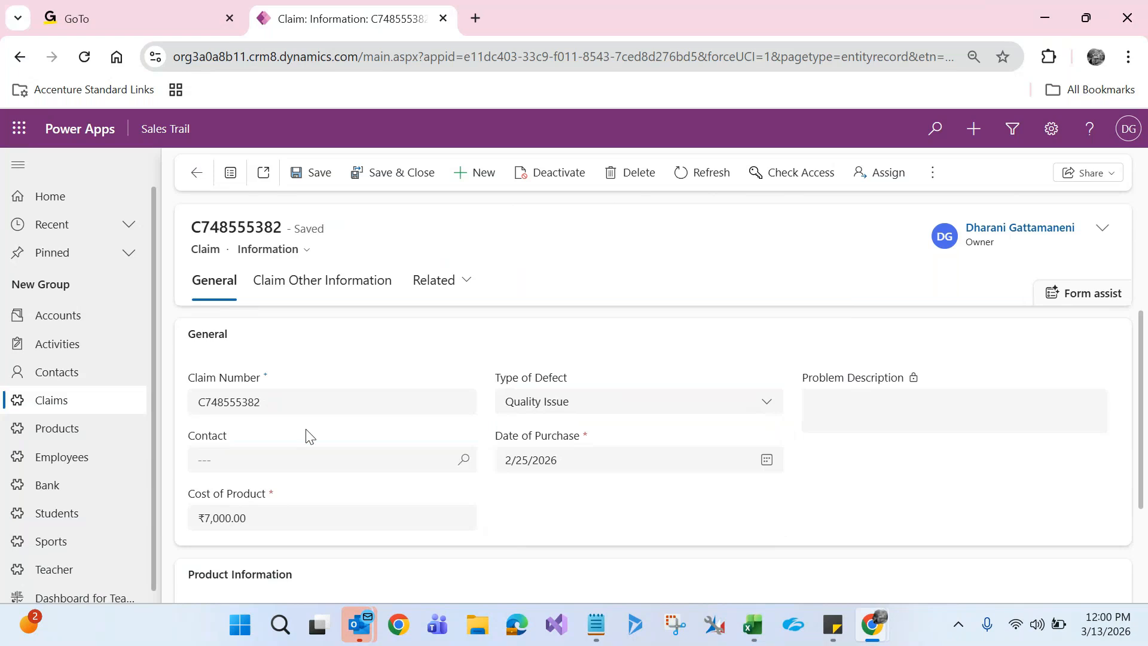
pyautogui.doubleClick(201, 441)
# - Switch to the Excel worksheet and review the Onload, Onchange and onSave event notes
pyautogui.click(752, 628)
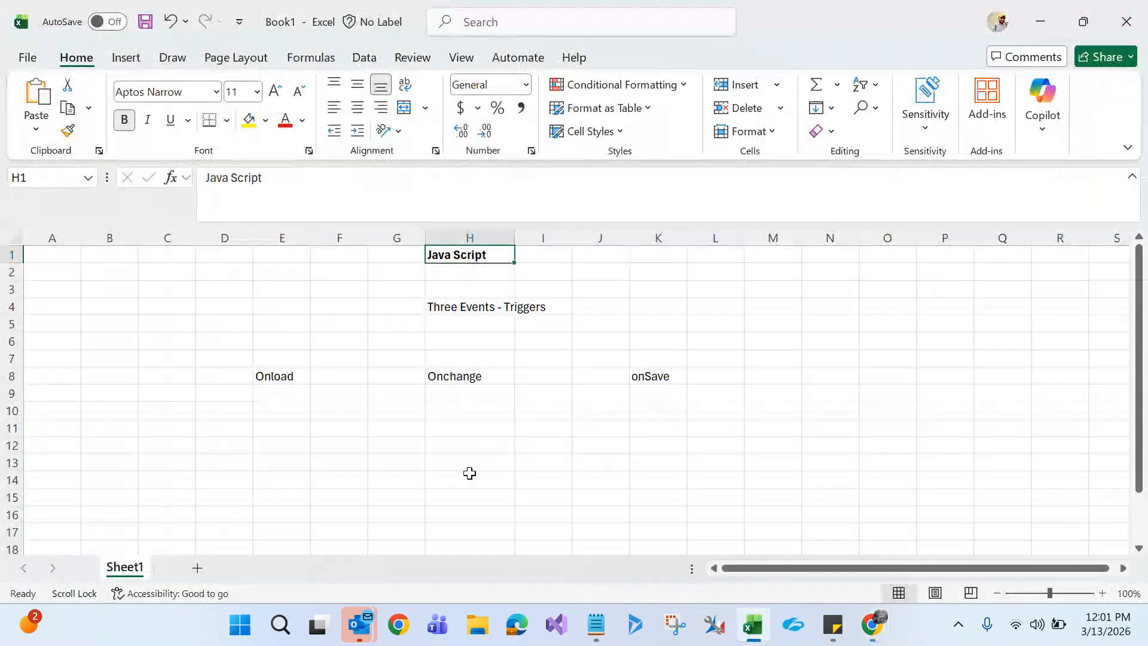
pyautogui.click(470, 476)
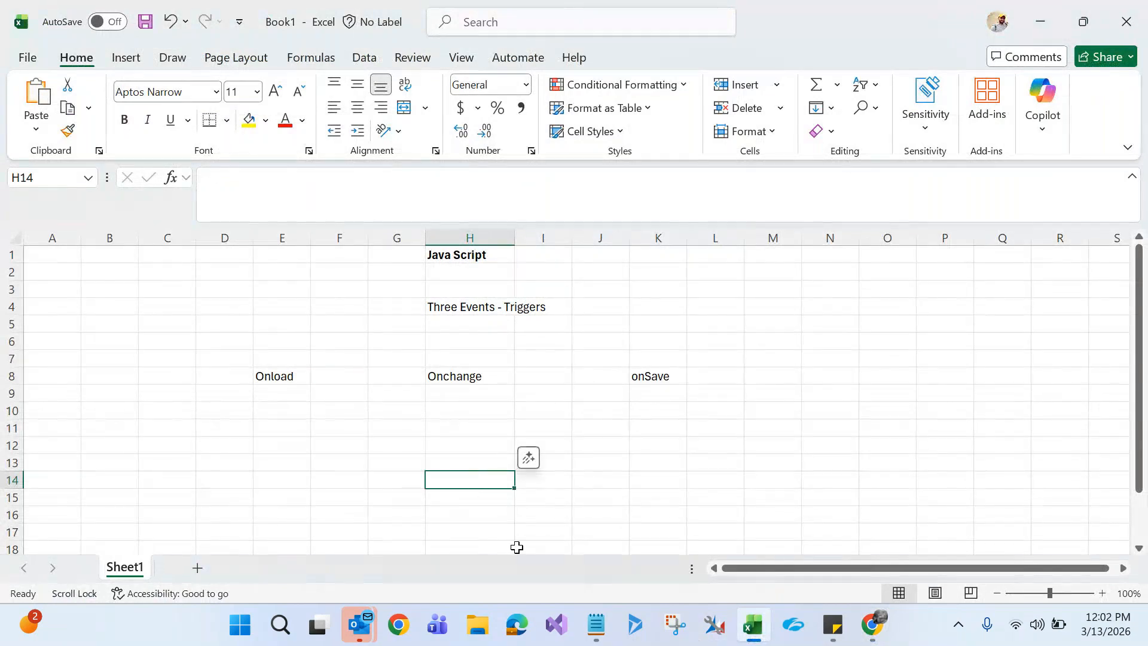
pyautogui.click(915, 386)
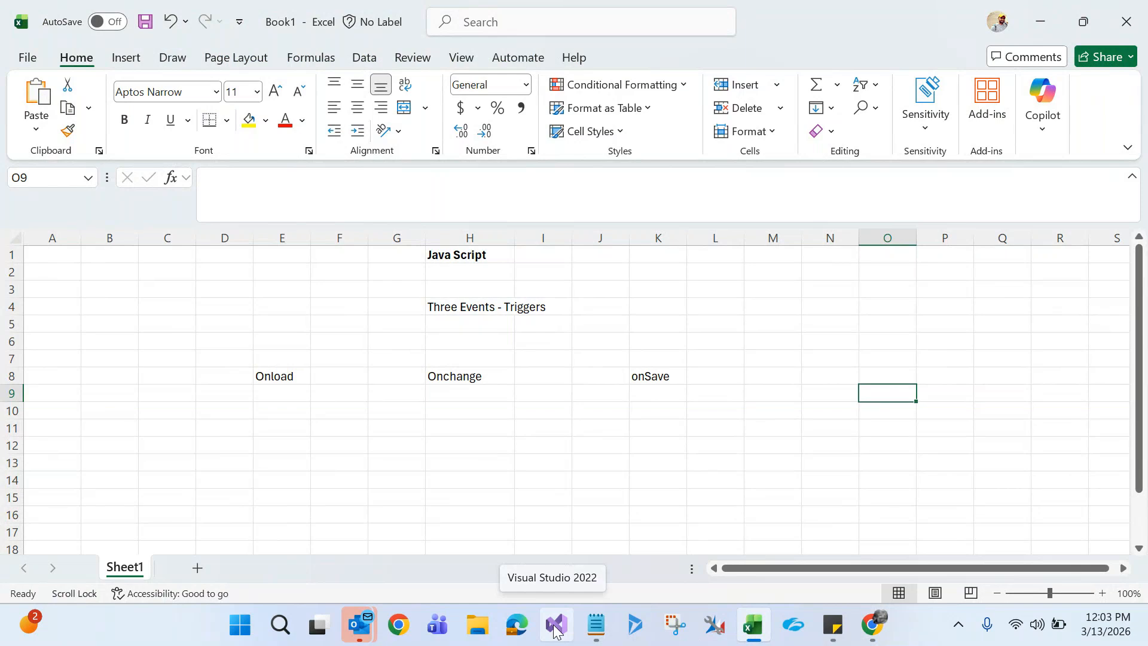
# - Switch to the Chrome window with the claim and search Google for "visual studio free trail" in a new tab
pyautogui.moveTo(876, 639)
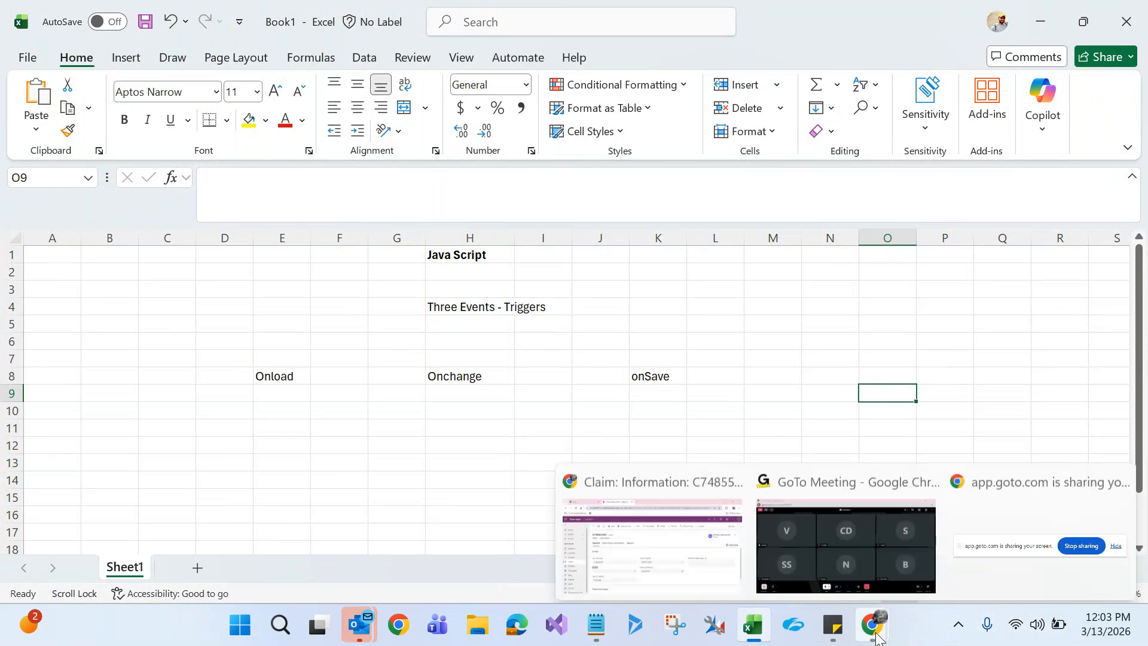
pyautogui.click(684, 536)
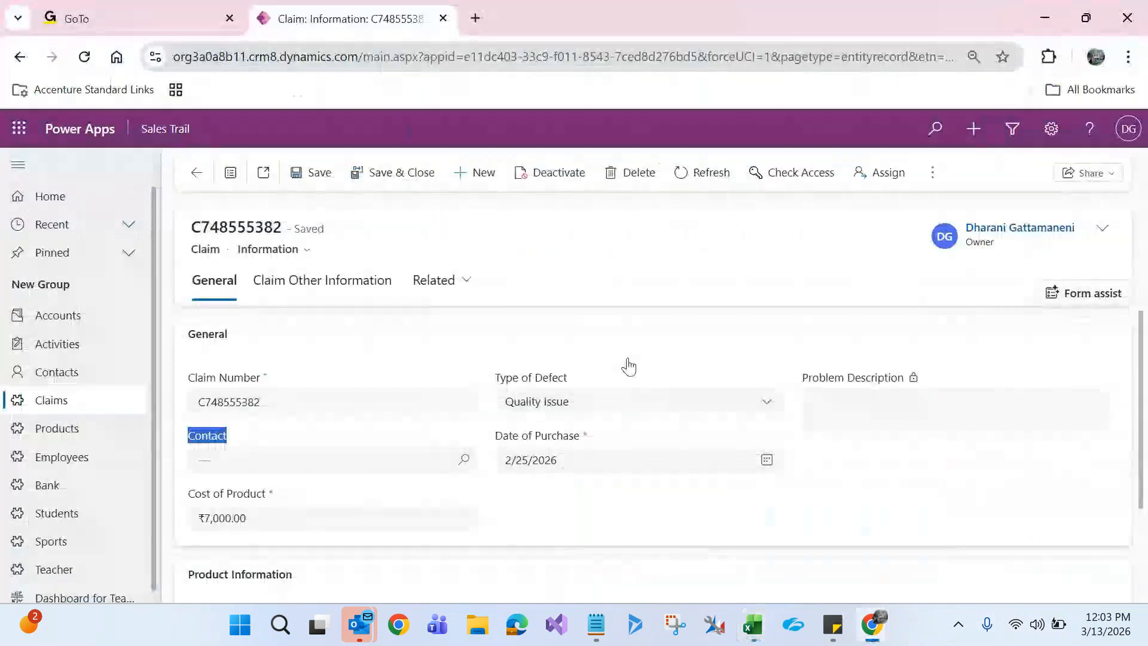
pyautogui.click(478, 22)
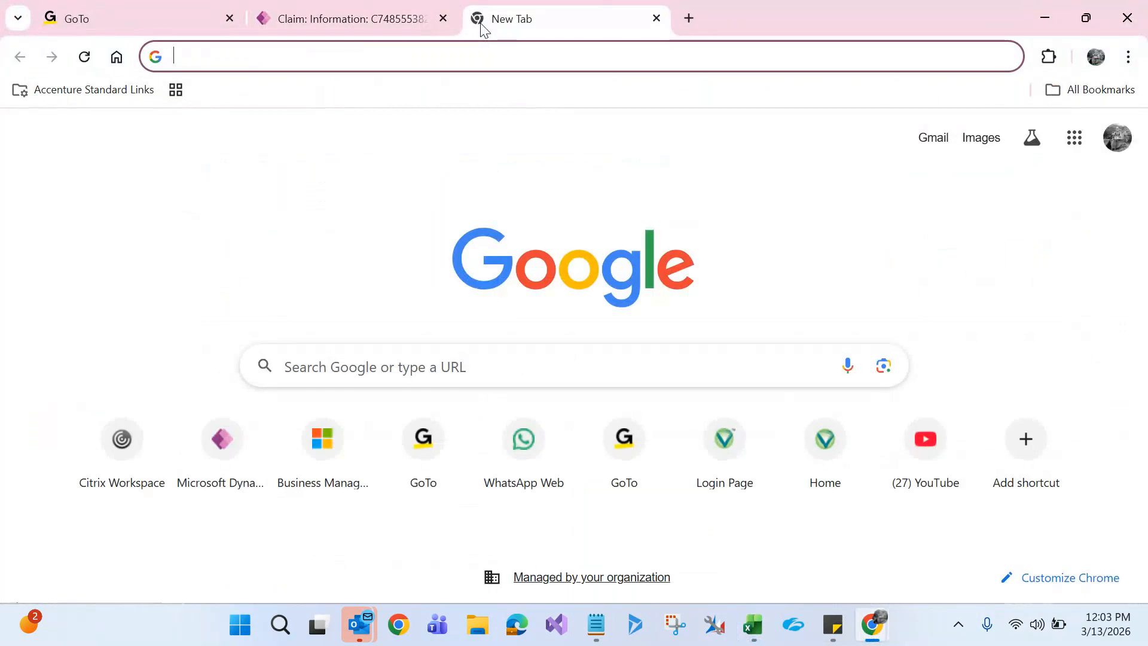
pyautogui.write('visual stud')
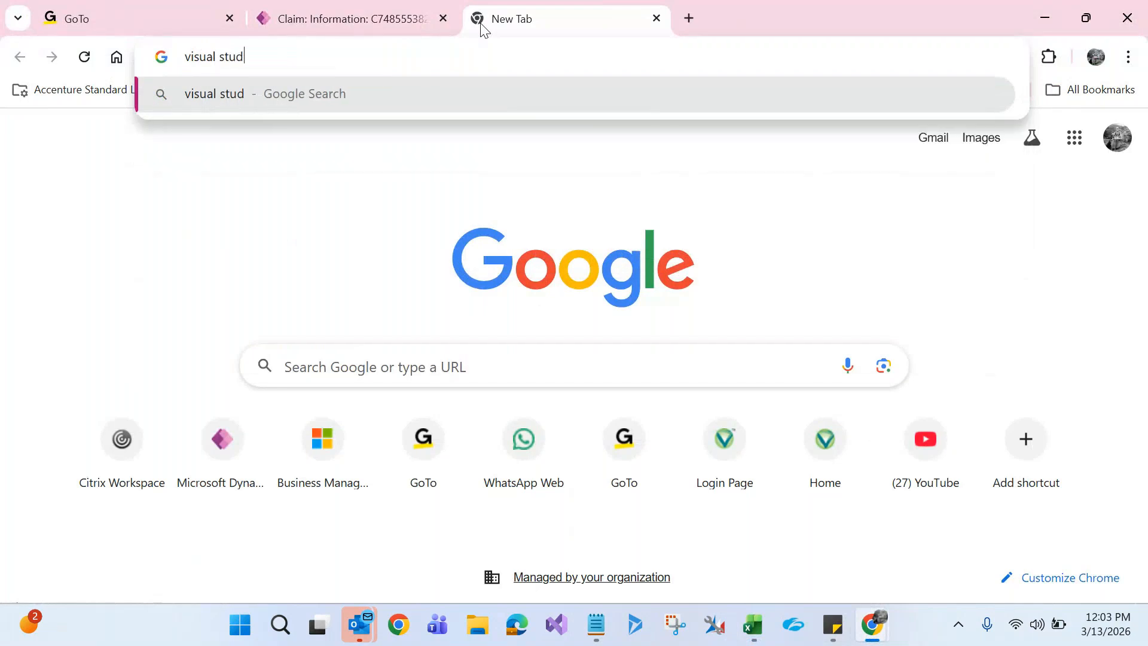
pyautogui.write('io free trail')
pyautogui.press('Return')
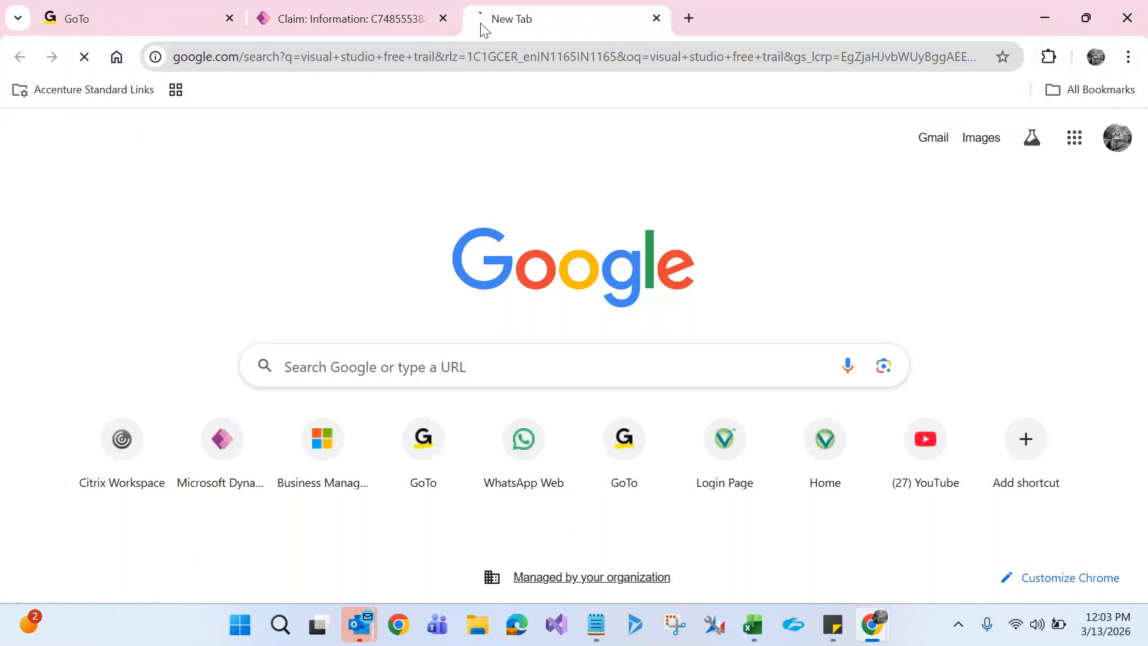
# - Open the Visual Studio & VS Code Downloads search result in a new browser tab and switch to it
pyautogui.rightClick(516, 370)
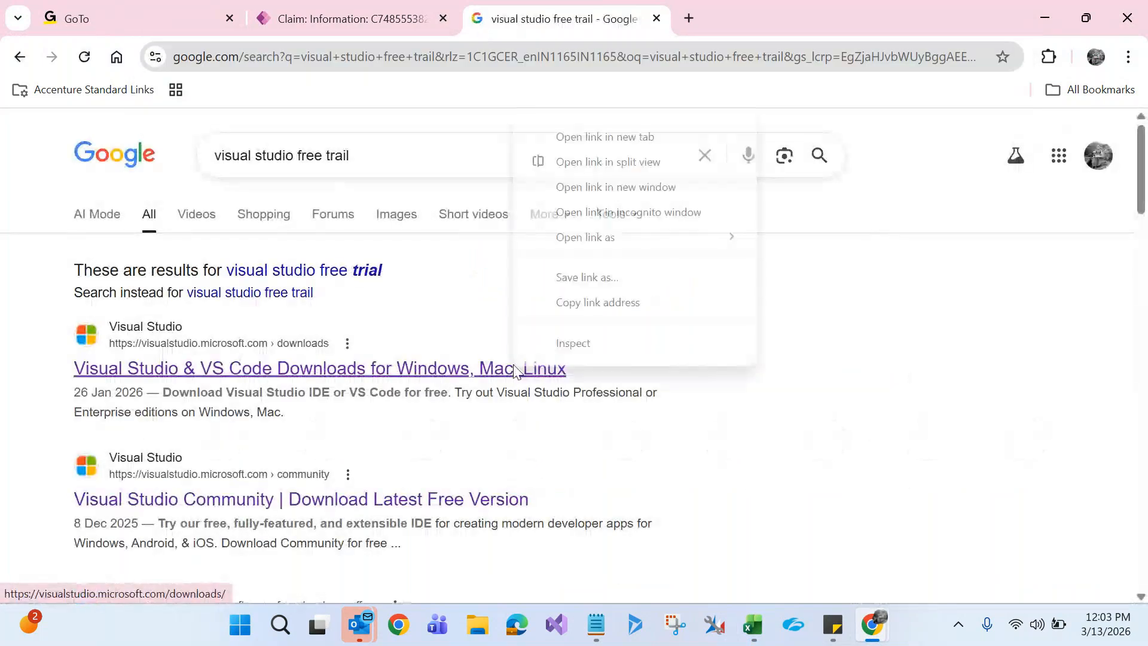
pyautogui.click(582, 137)
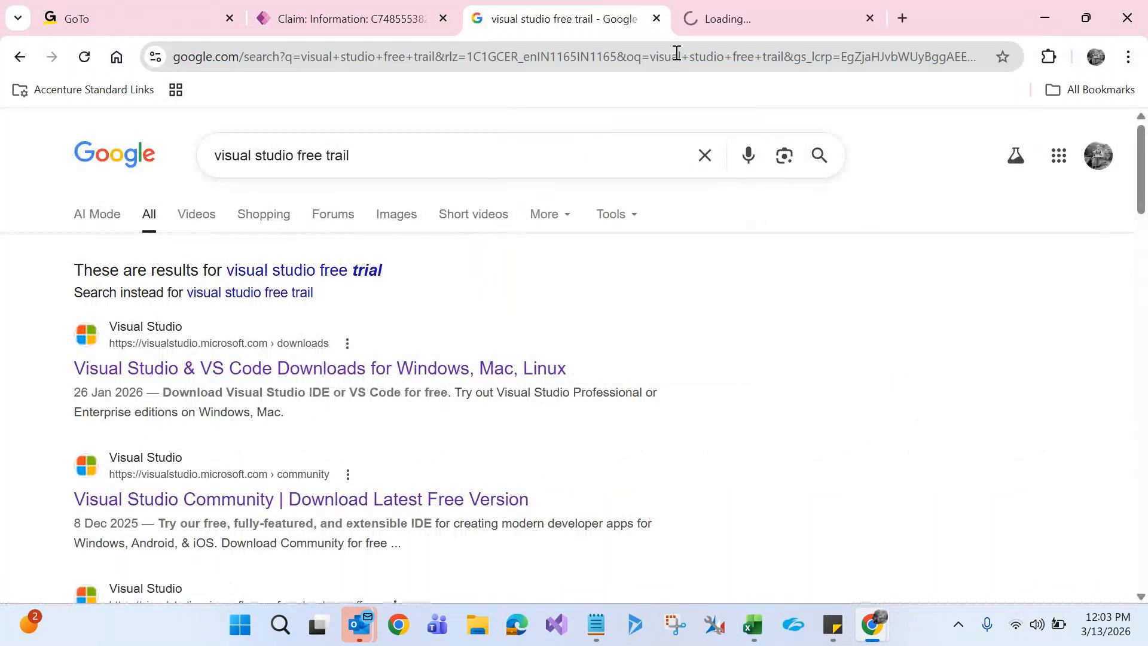
pyautogui.click(764, 23)
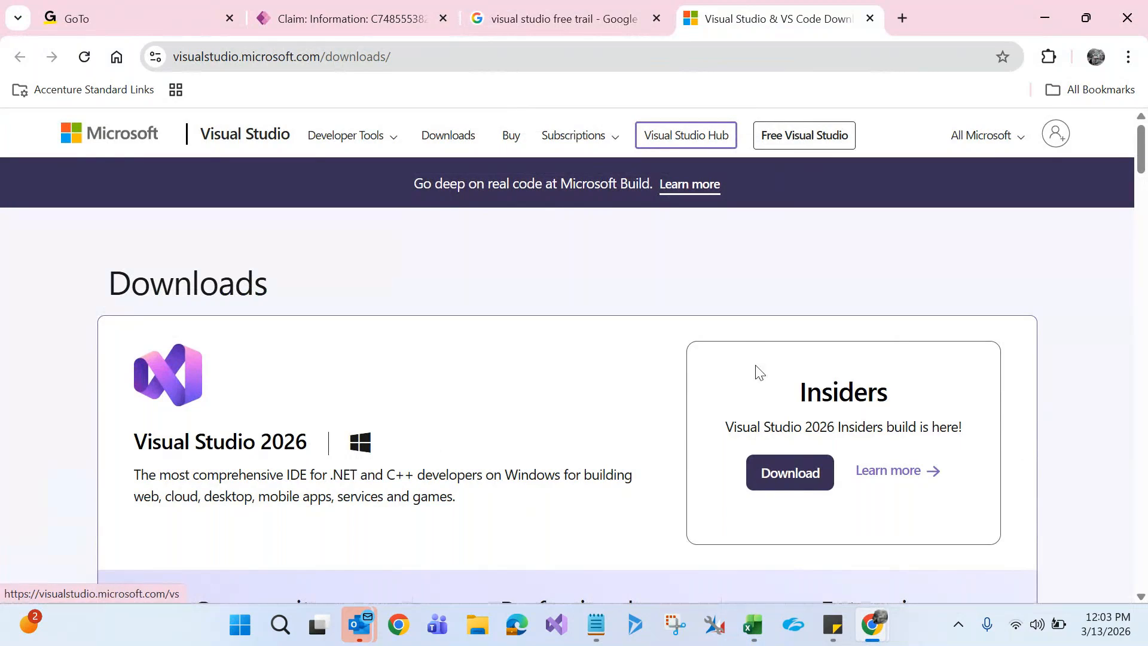
# - Start the Visual Studio 2026 Professional free trial download and check its progress in the recent download history
pyautogui.moveTo(1143, 164); pyautogui.dragTo(1143, 207)
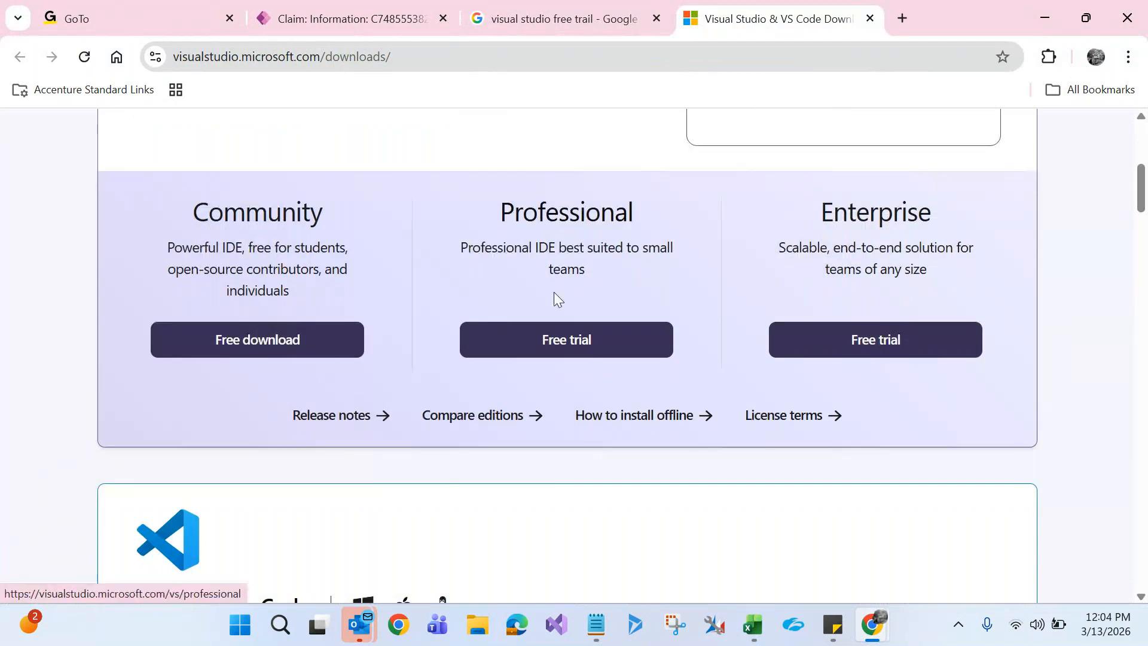
pyautogui.click(554, 343)
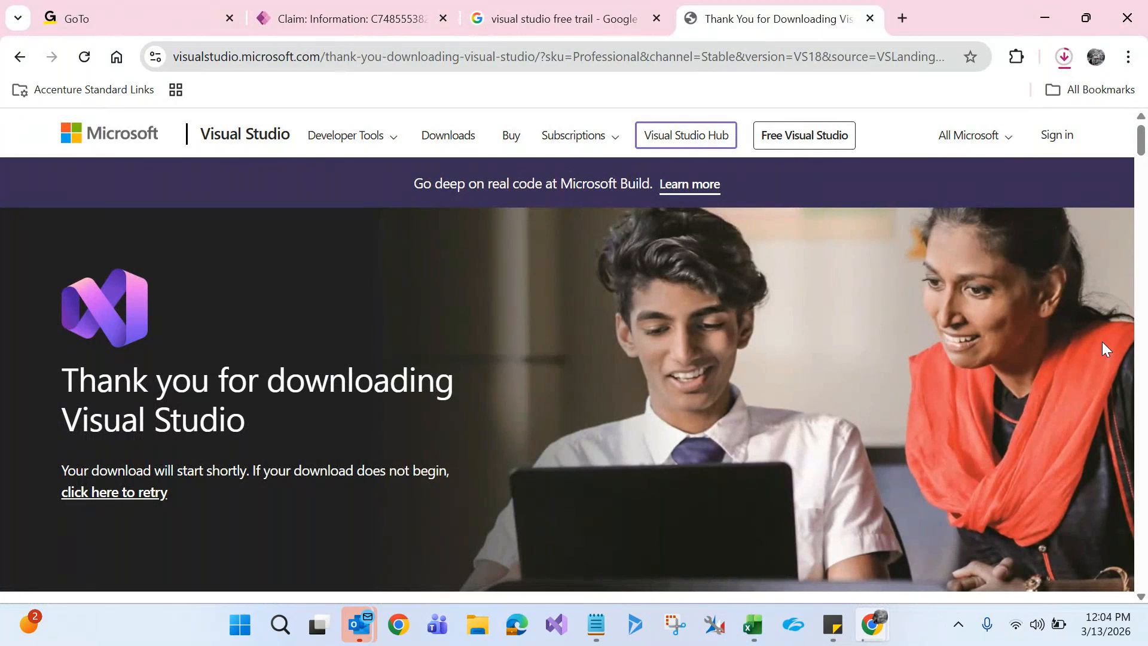
pyautogui.click(1068, 65)
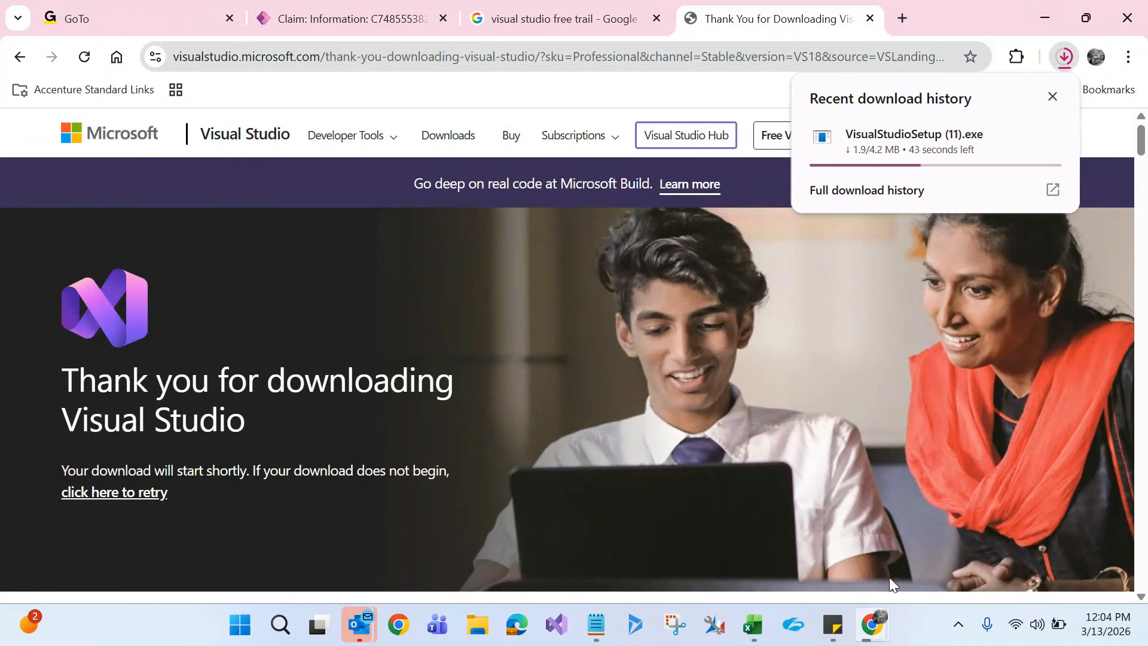
# - Switch to the GoTo Meeting window, then mute and unmute the microphone
pyautogui.moveTo(865, 632)
pyautogui.click(856, 542)
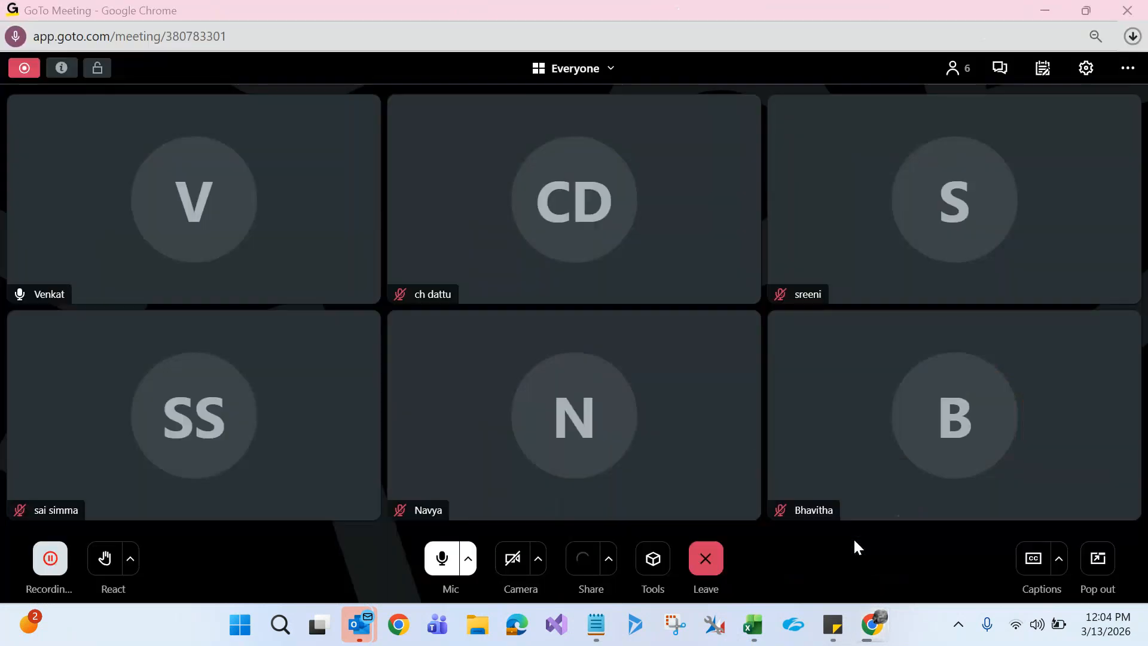
pyautogui.click(407, 559)
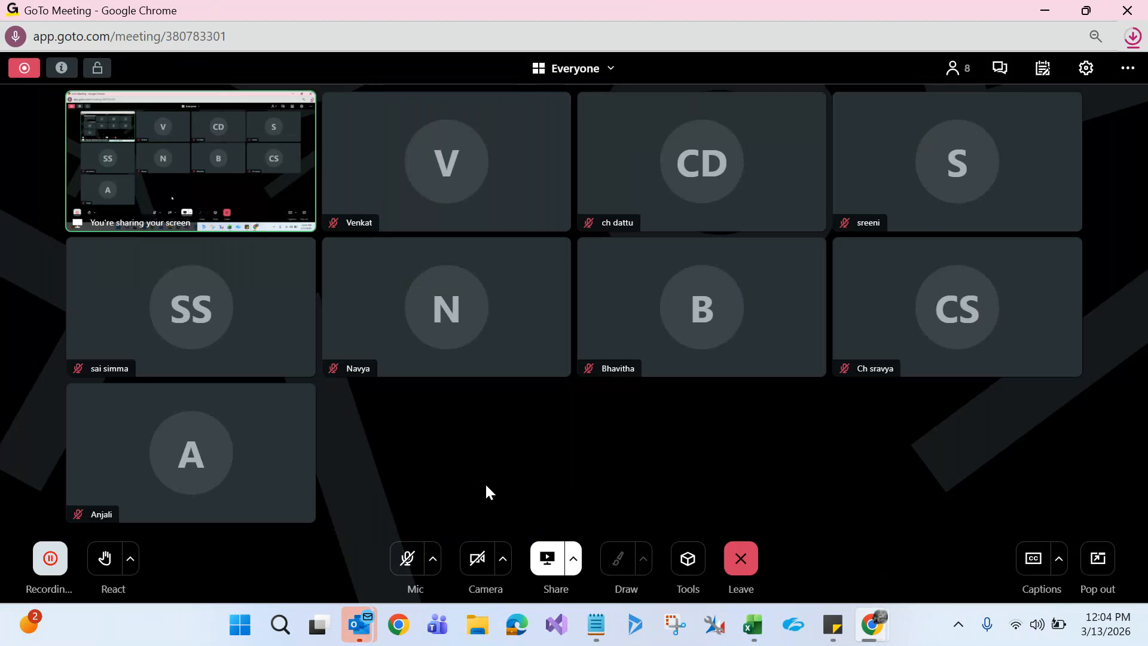
pyautogui.click(406, 558)
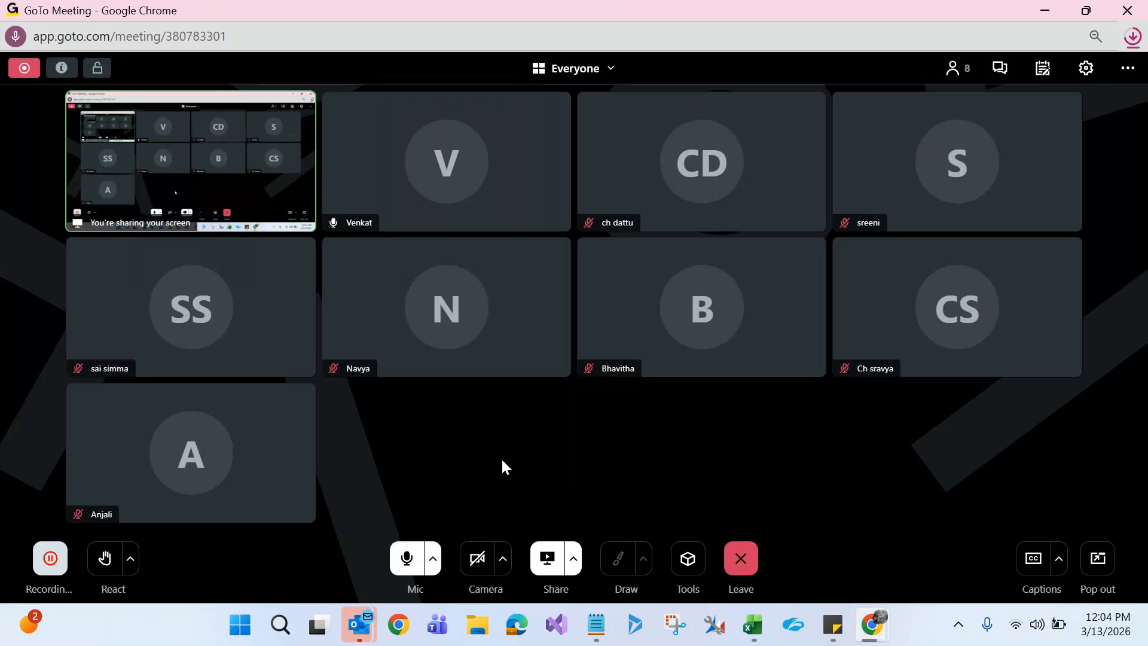
# - Switch to the Chrome window with the Visual Studio download page and show the downloaded VisualStudioSetup (11).exe in its folder
pyautogui.hotkey('alt', 'Tab')
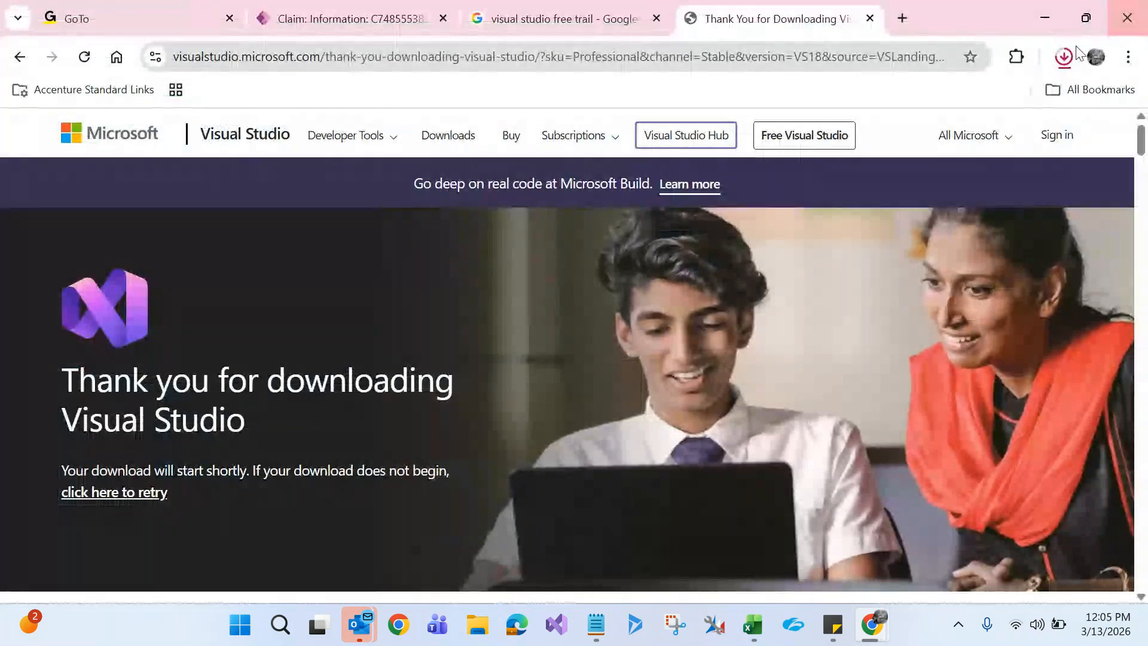
pyautogui.click(1059, 57)
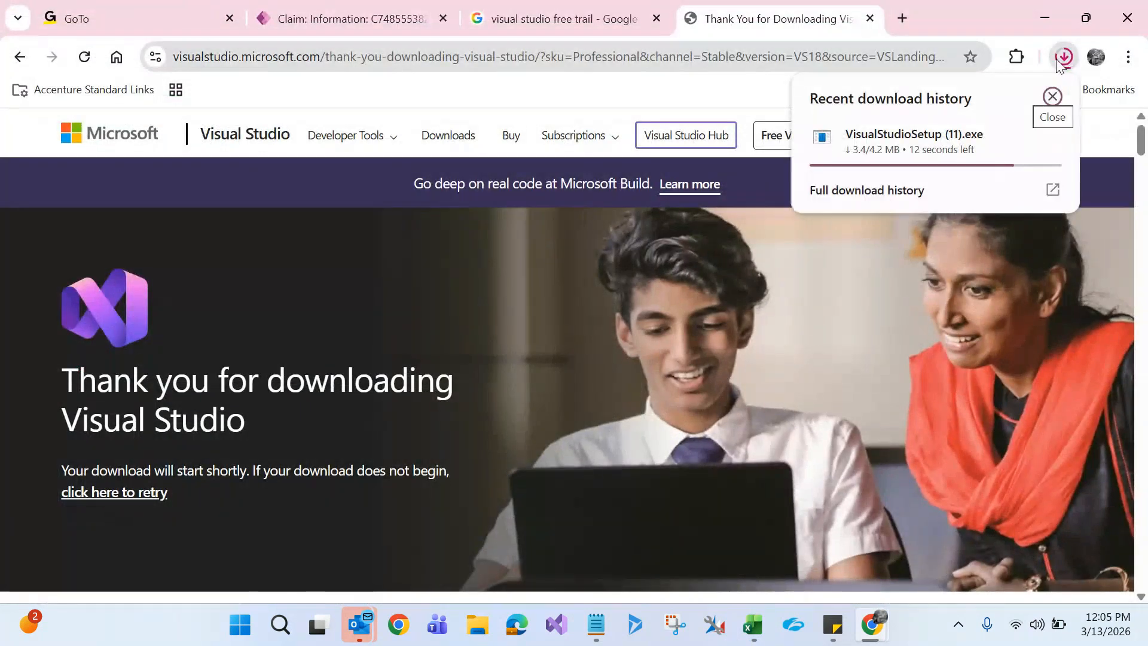
pyautogui.moveTo(866, 137)
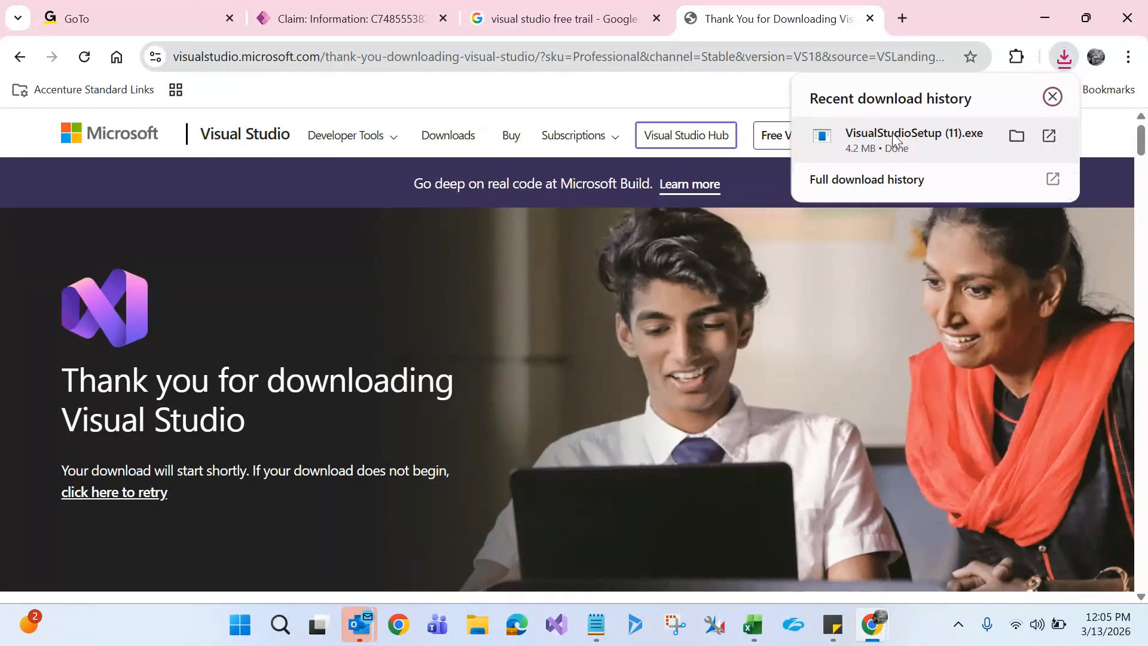
pyautogui.click(1020, 136)
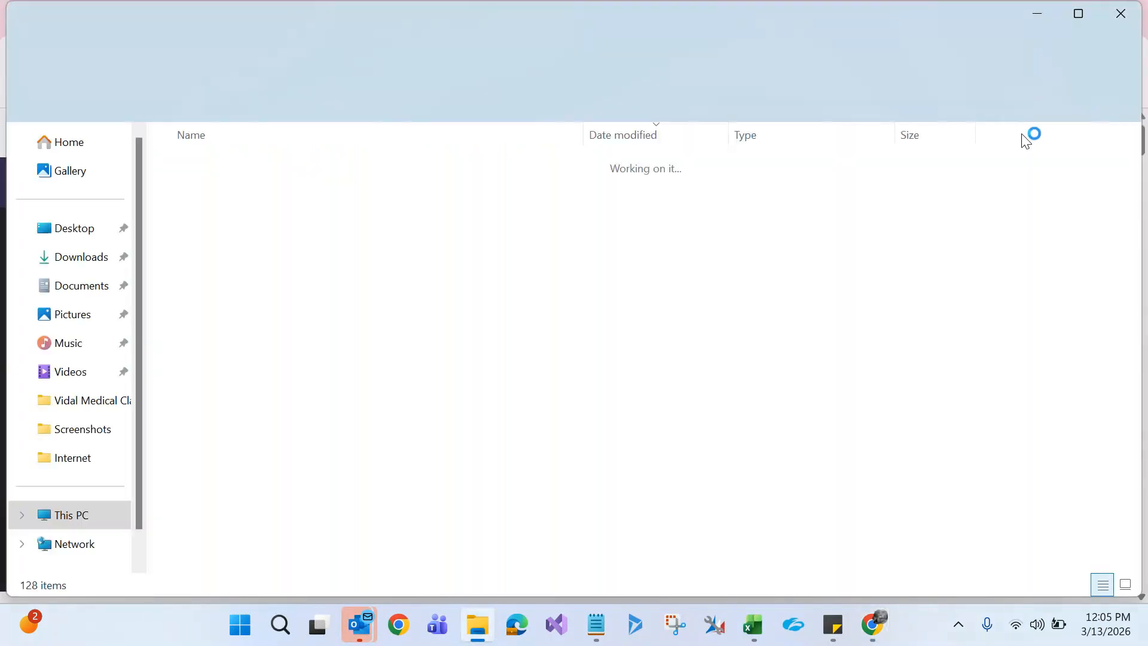
# - Run VisualStudioSetup (11), continue past the Visual Studio Installer's initial setup notice, and close the installer
pyautogui.doubleClick(392, 186)
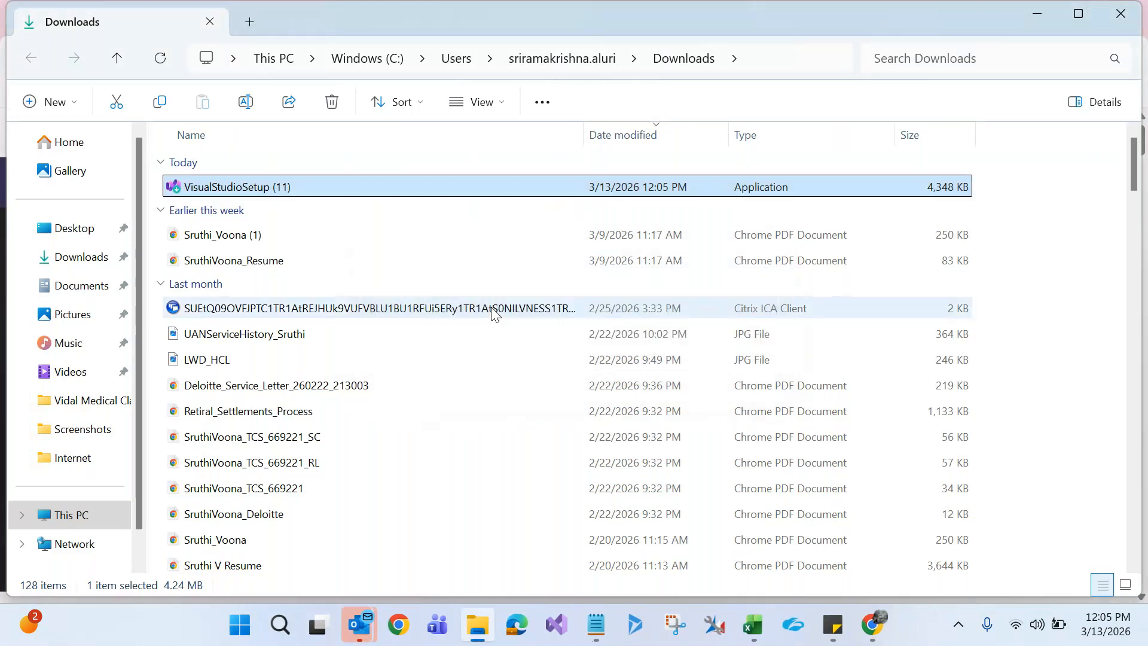
pyautogui.click(1033, 10)
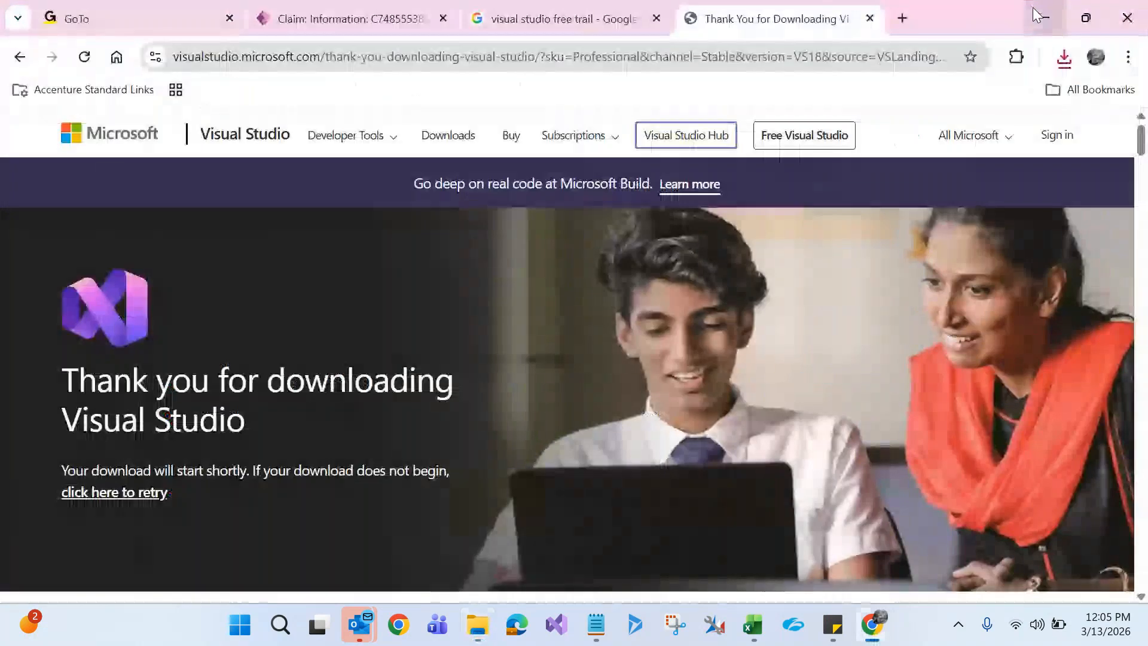
pyautogui.click(873, 625)
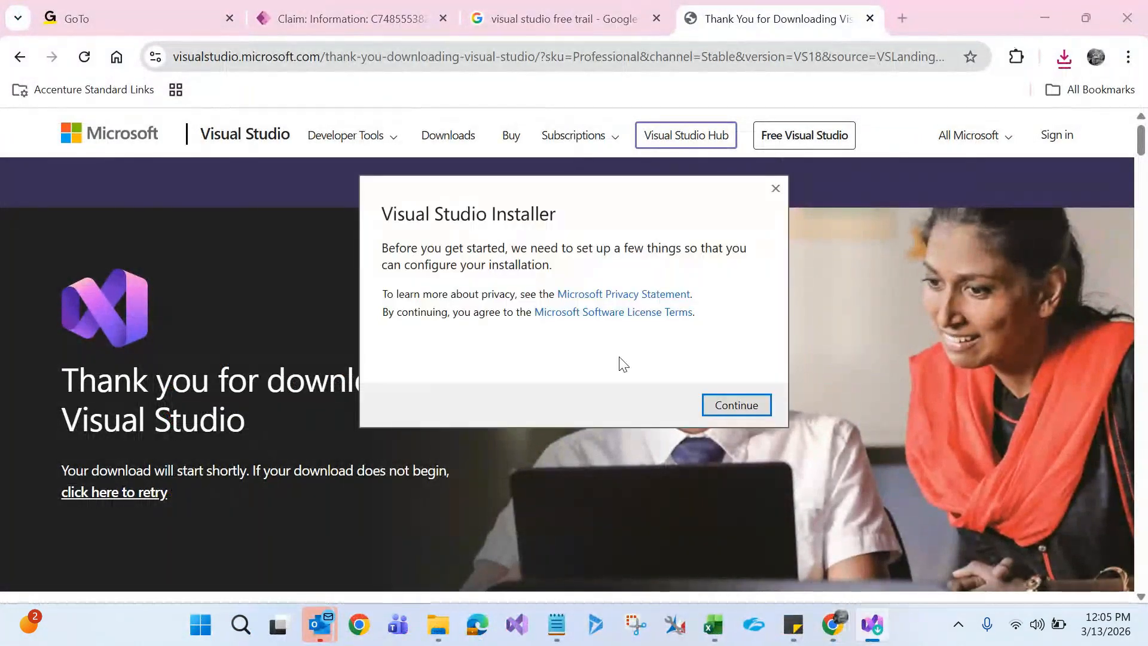
pyautogui.click(715, 407)
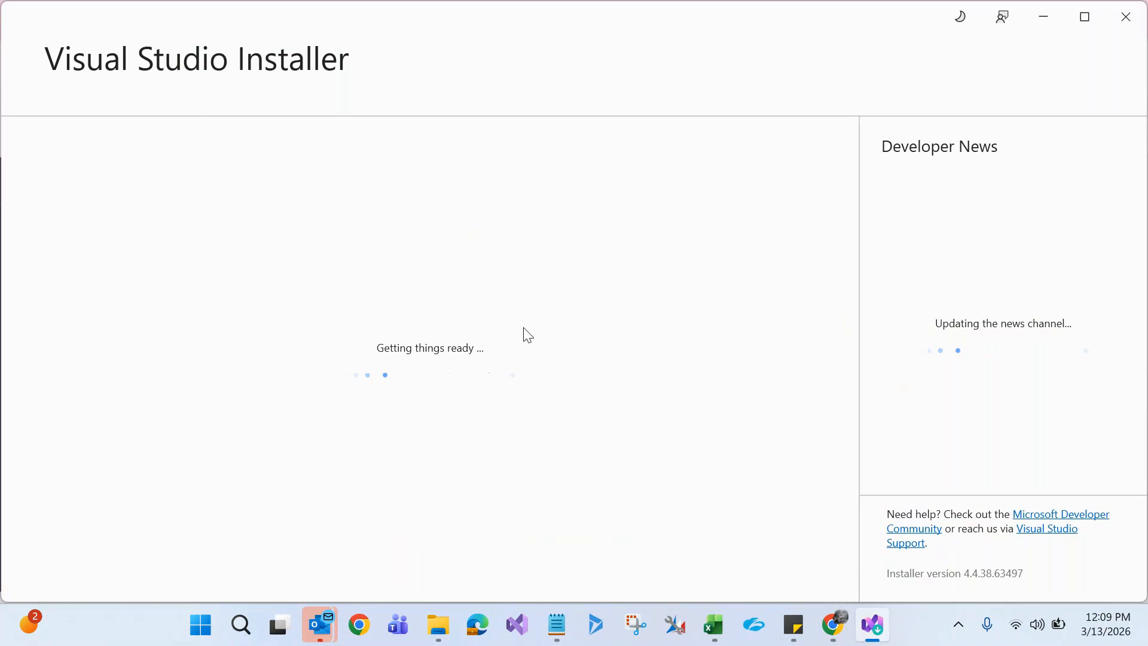
pyautogui.click(1142, 18)
# - Launch Visual Studio 2022 without recovering the backed-up MSCRM.Batch3 project file, and continue without code
pyautogui.click(566, 622)
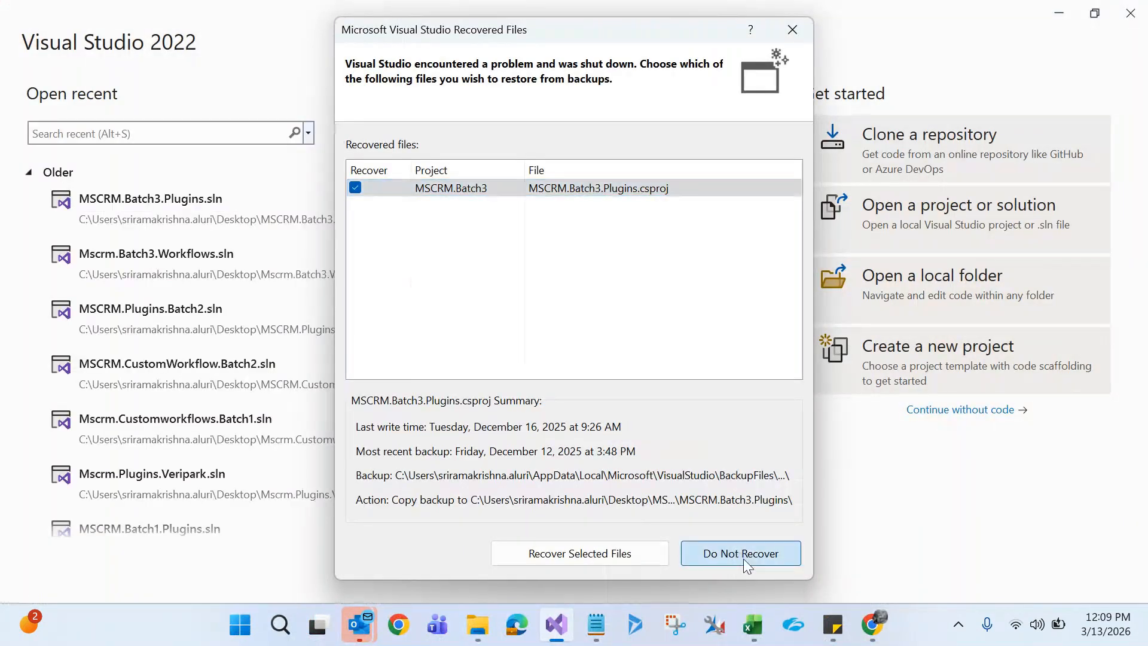
pyautogui.click(744, 559)
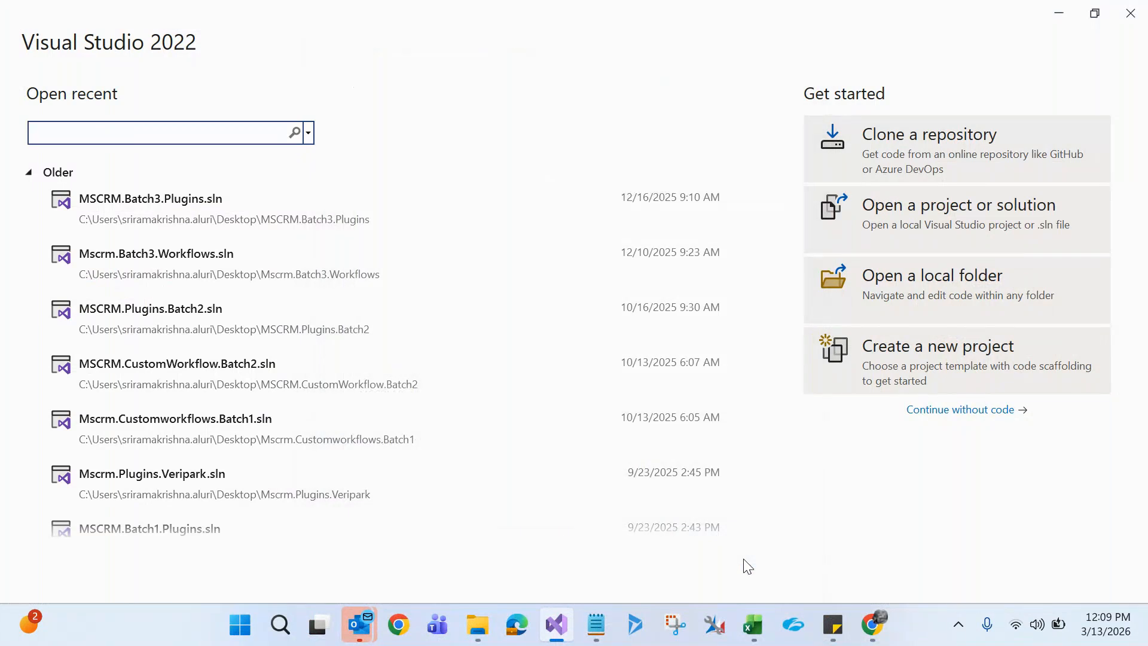
pyautogui.click(953, 421)
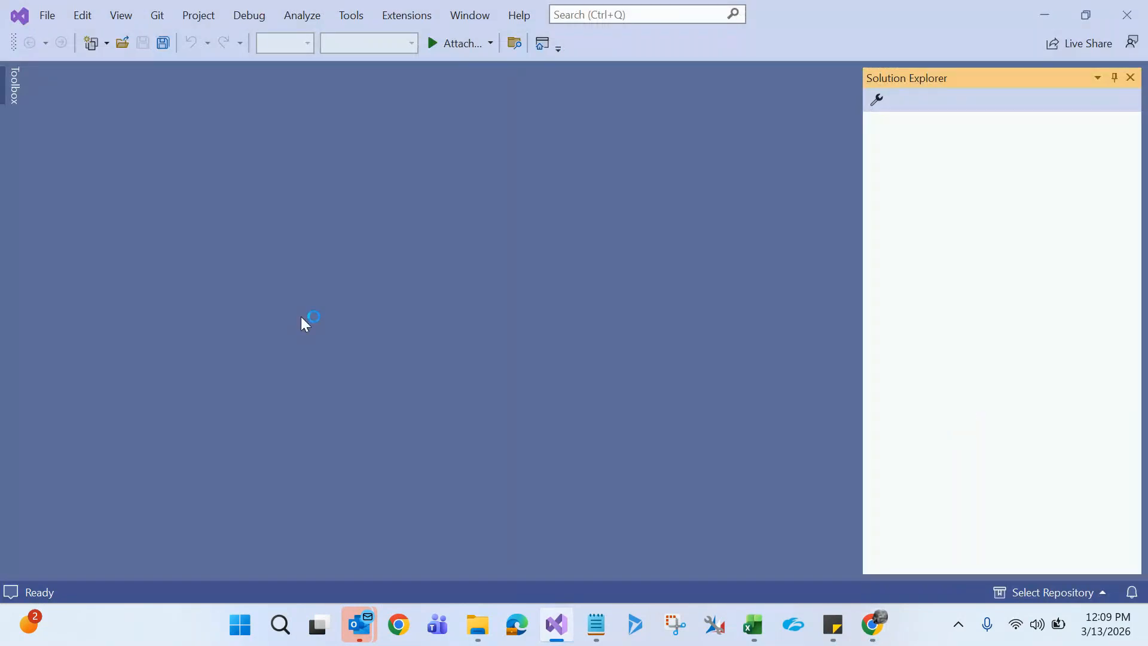
# - Create a new JavaScript file from the General file templates
pyautogui.click(54, 23)
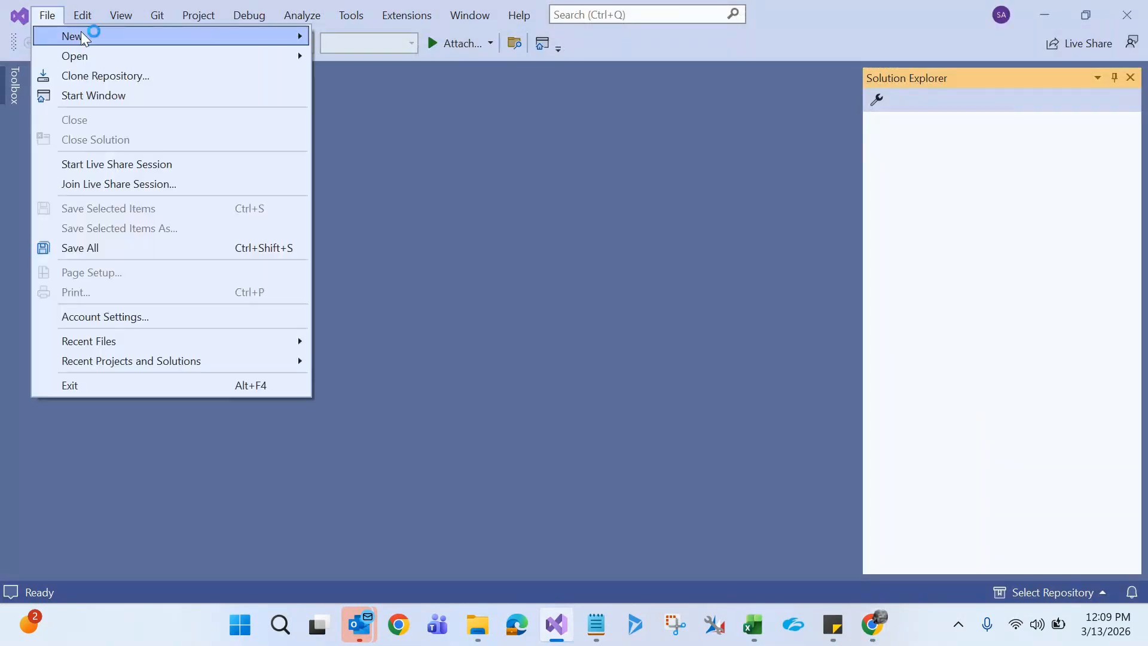
pyautogui.moveTo(81, 33)
pyautogui.click(370, 38)
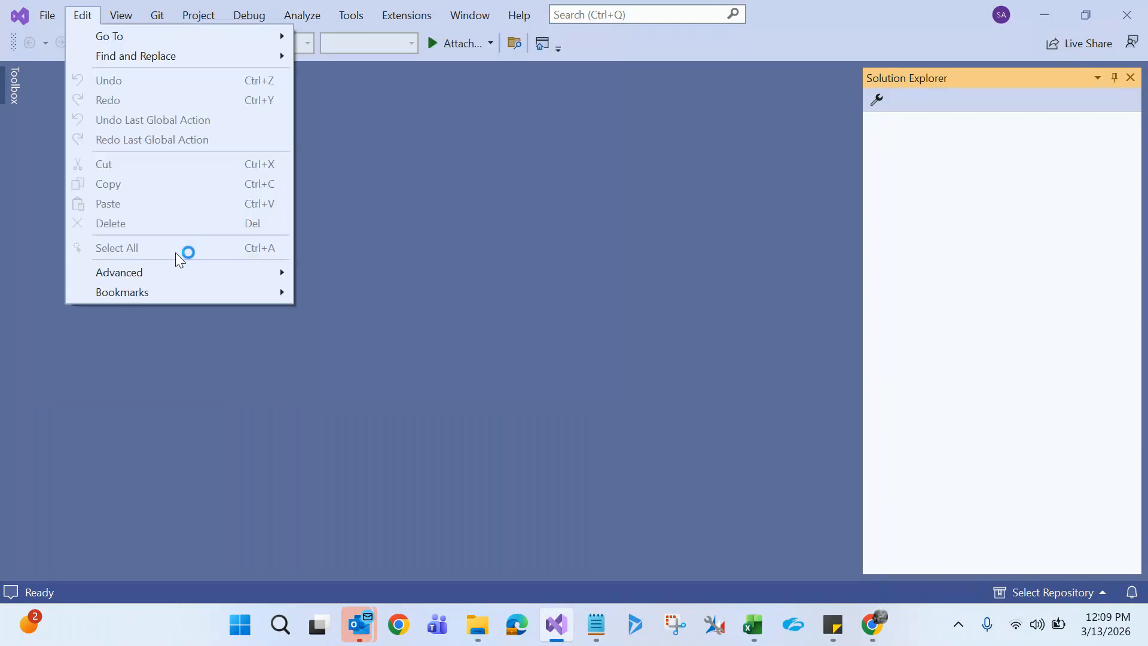
pyautogui.moveTo(47, 18)
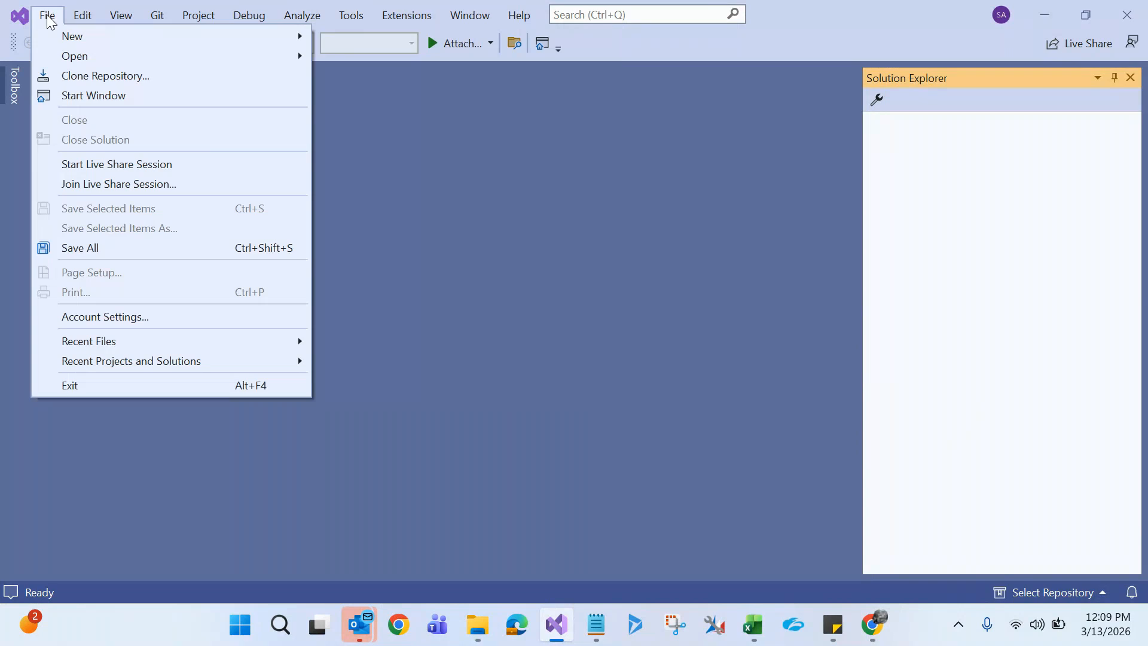
pyautogui.moveTo(69, 36)
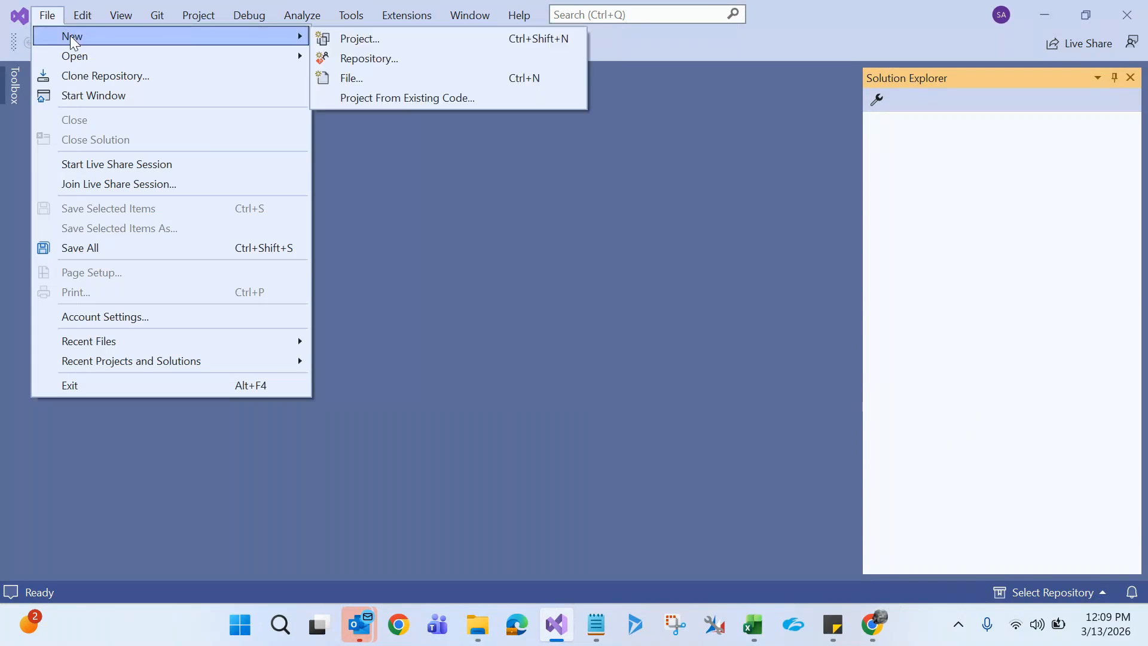
pyautogui.click(389, 82)
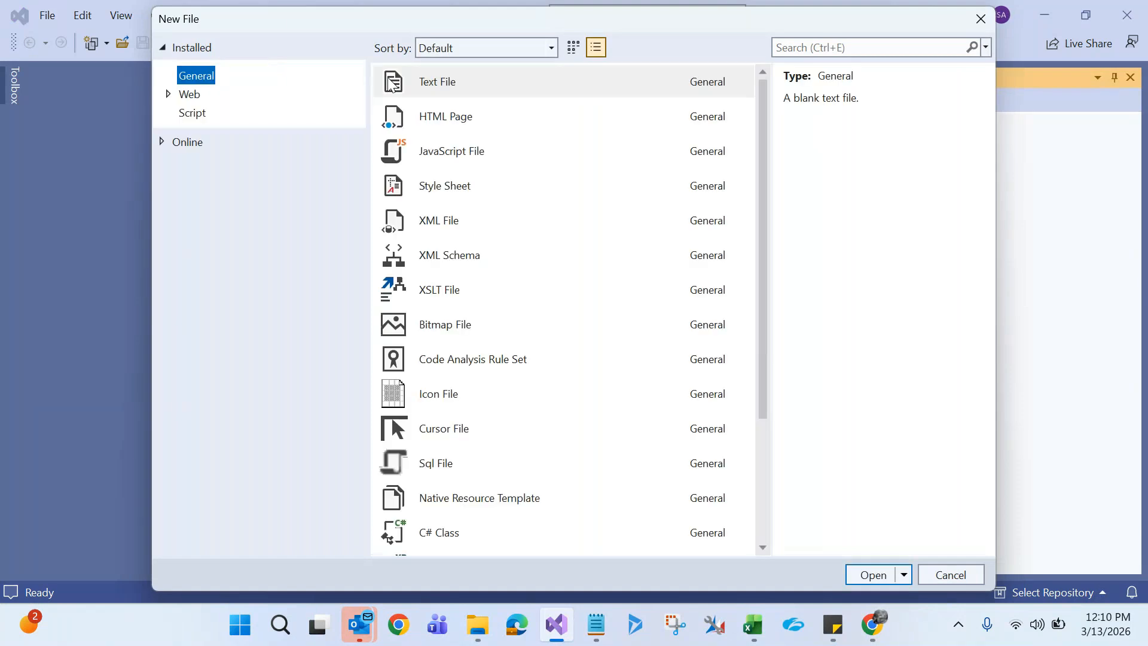
pyautogui.click(464, 157)
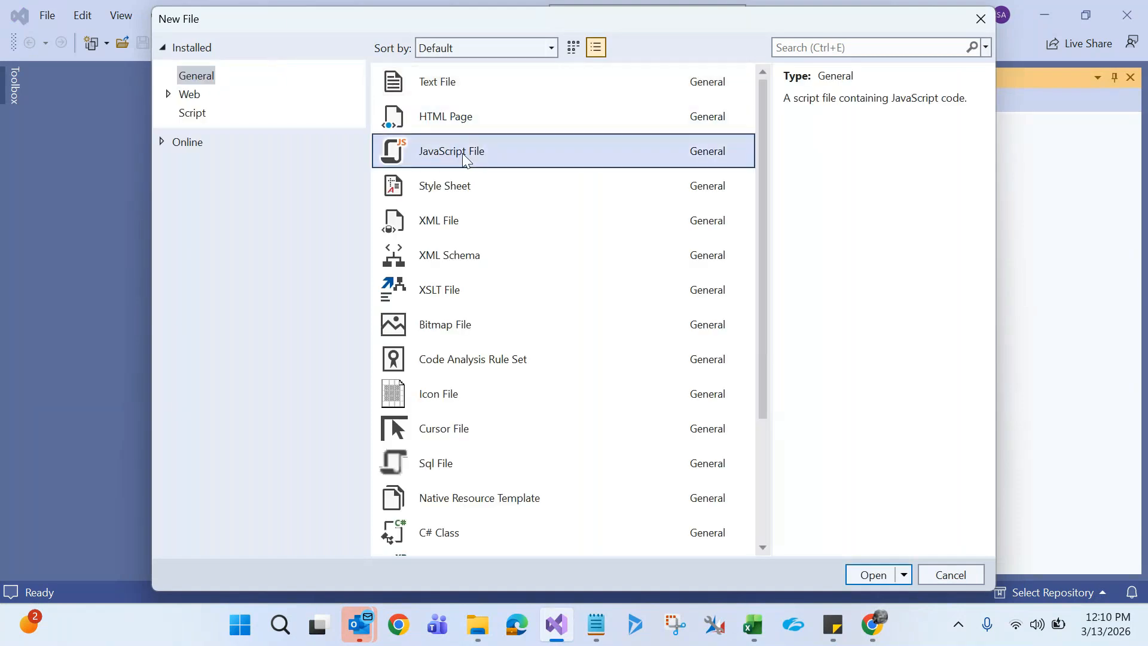
pyautogui.click(867, 575)
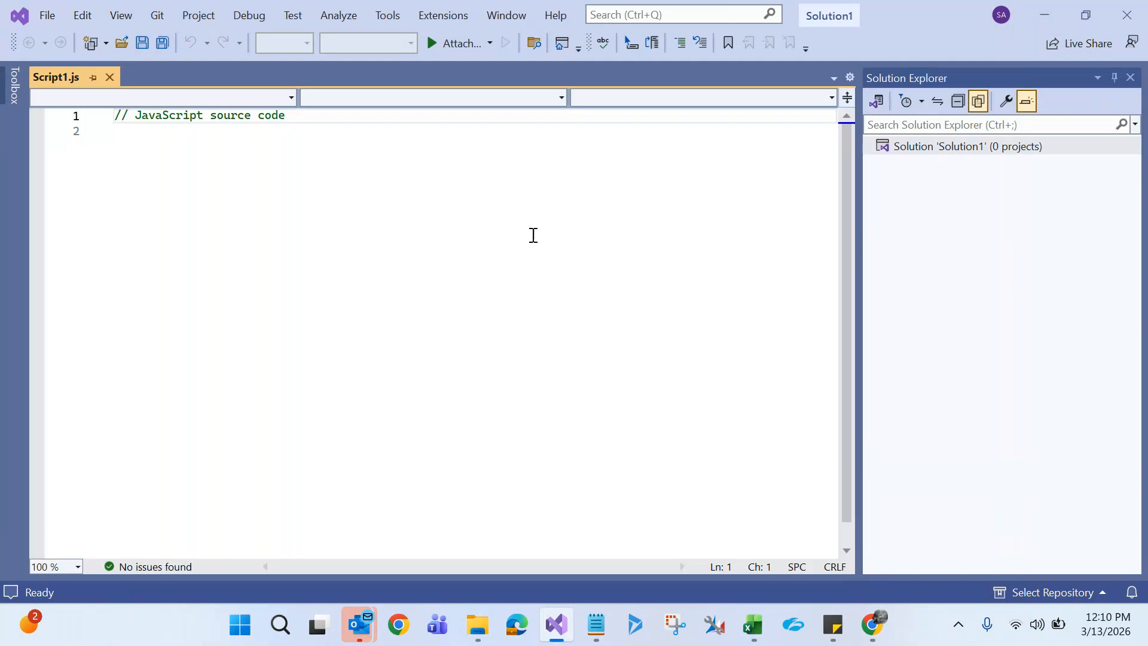
# - Begin a function declaration named ClaimsCustomizations below the source code comment, and highlight its keyword and name
pyautogui.click(388, 199)
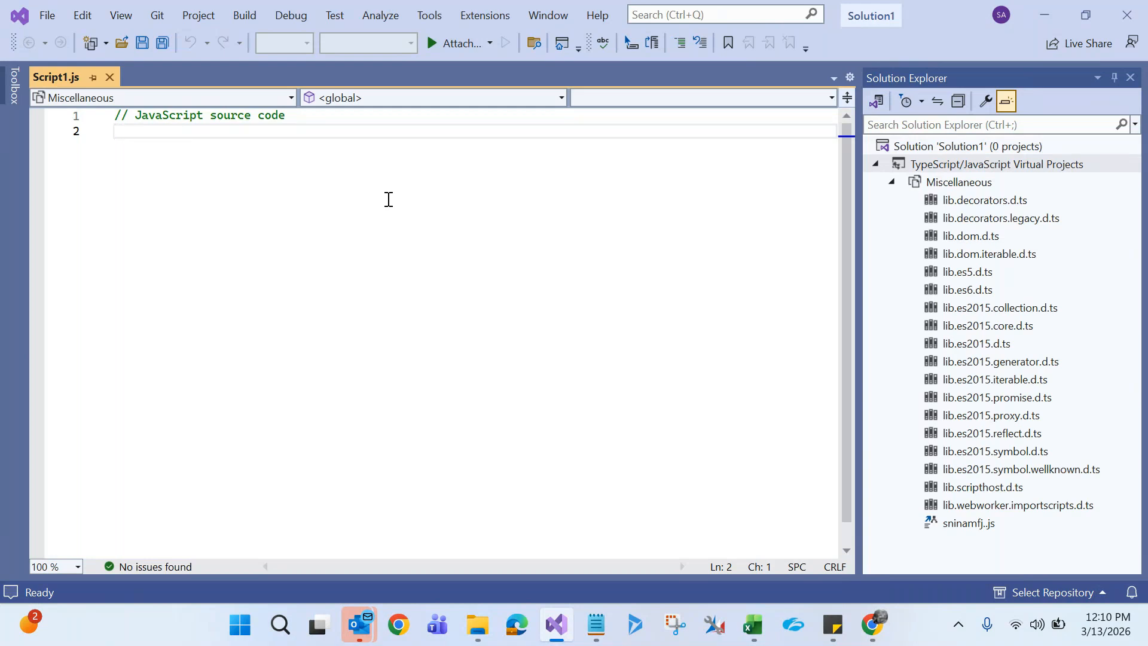
pyautogui.write('function')
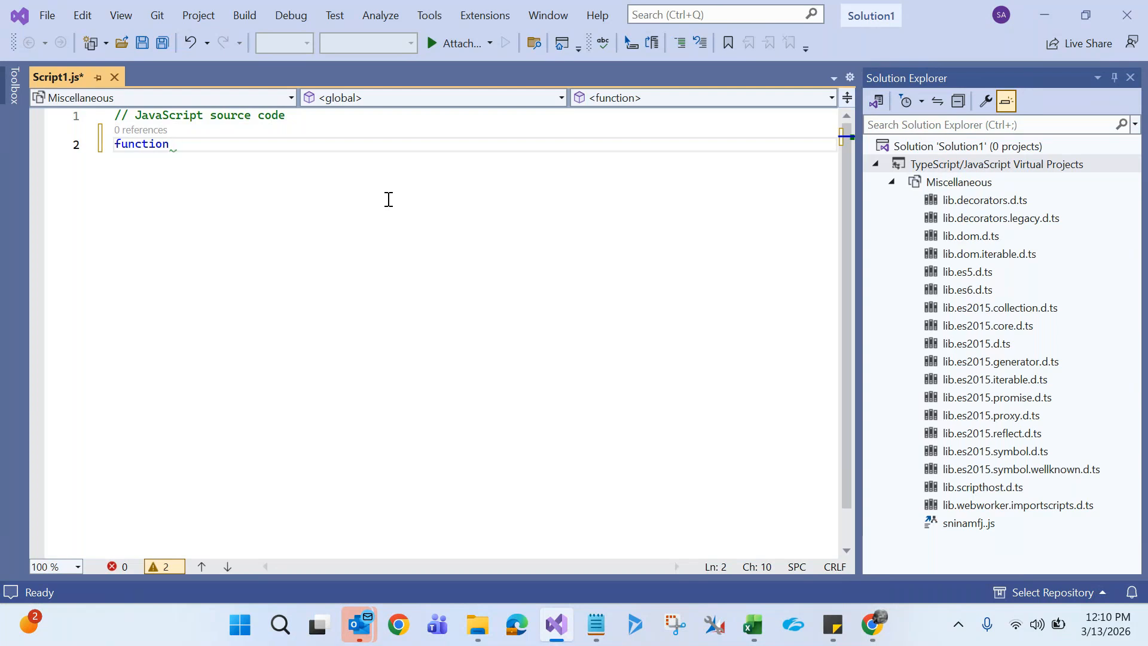
pyautogui.write('Claims')
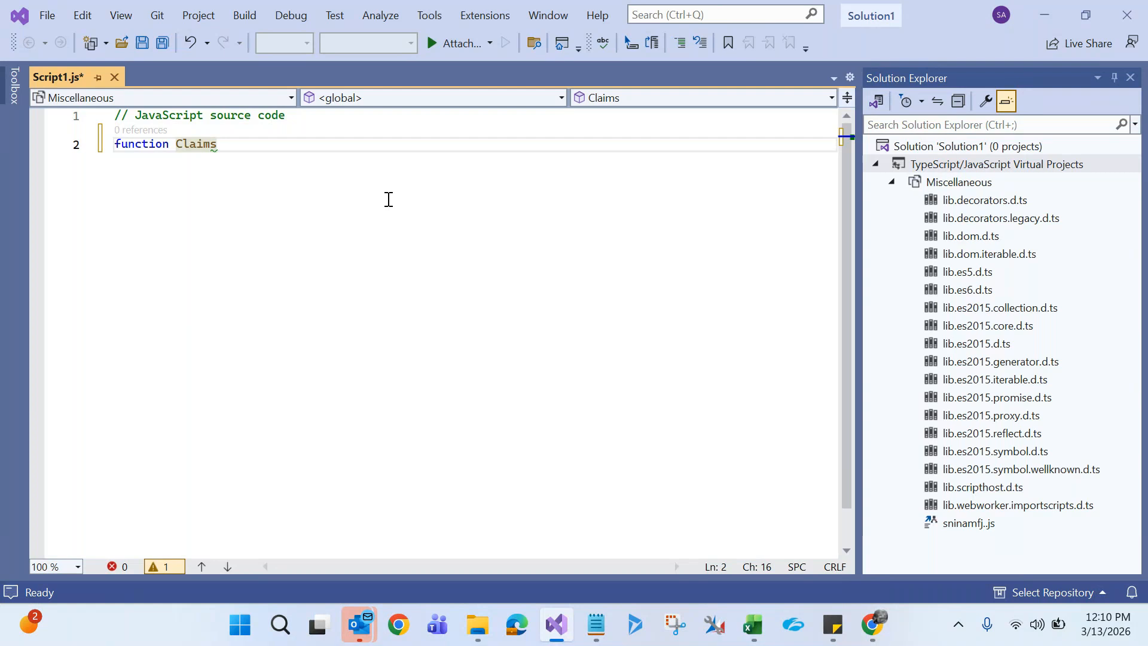
pyautogui.write('Customization')
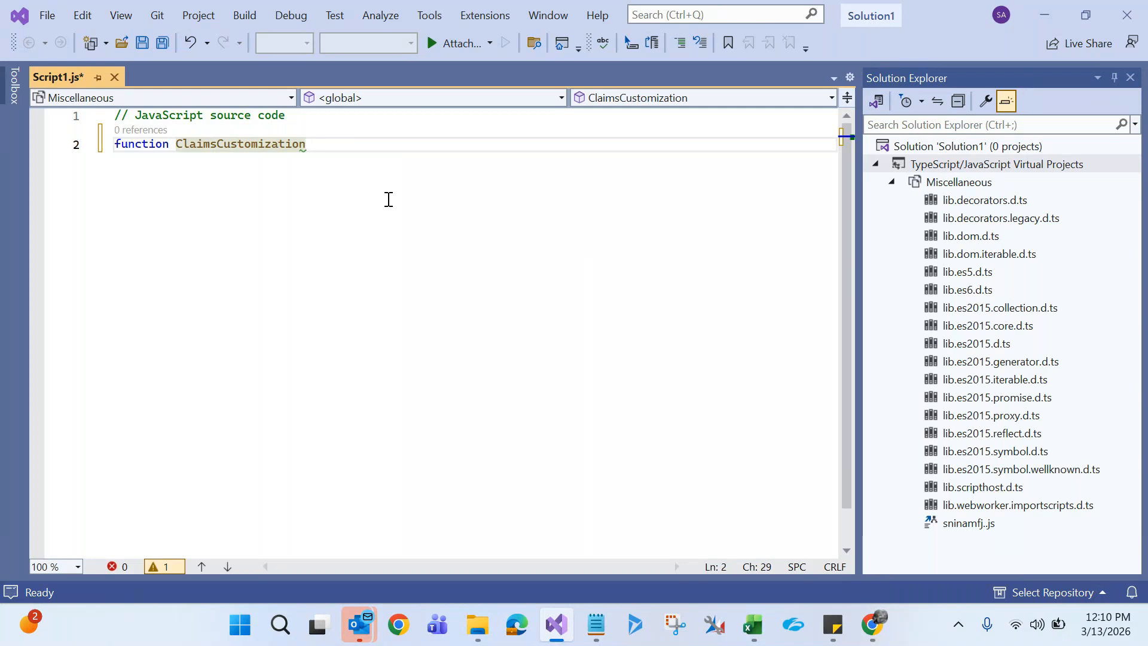
pyautogui.write('s')
pyautogui.doubleClick(142, 146)
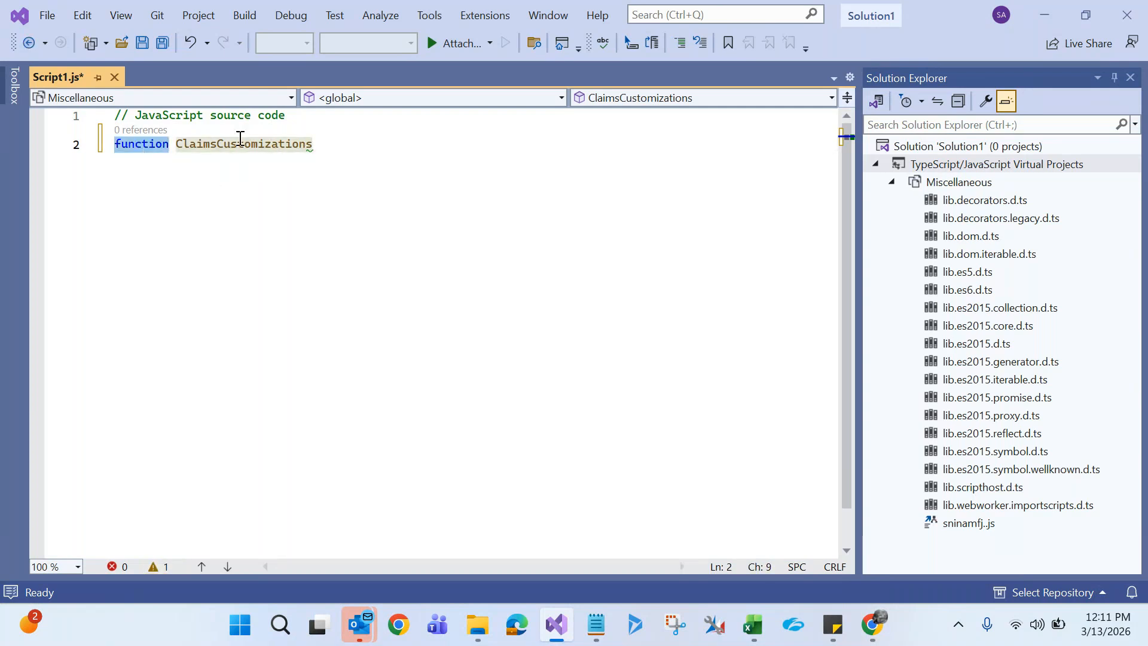
pyautogui.doubleClick(270, 145)
# - Complete the ClaimsCustomizations declaration with empty parentheses and a braced body containing blank lines
pyautogui.click(344, 151)
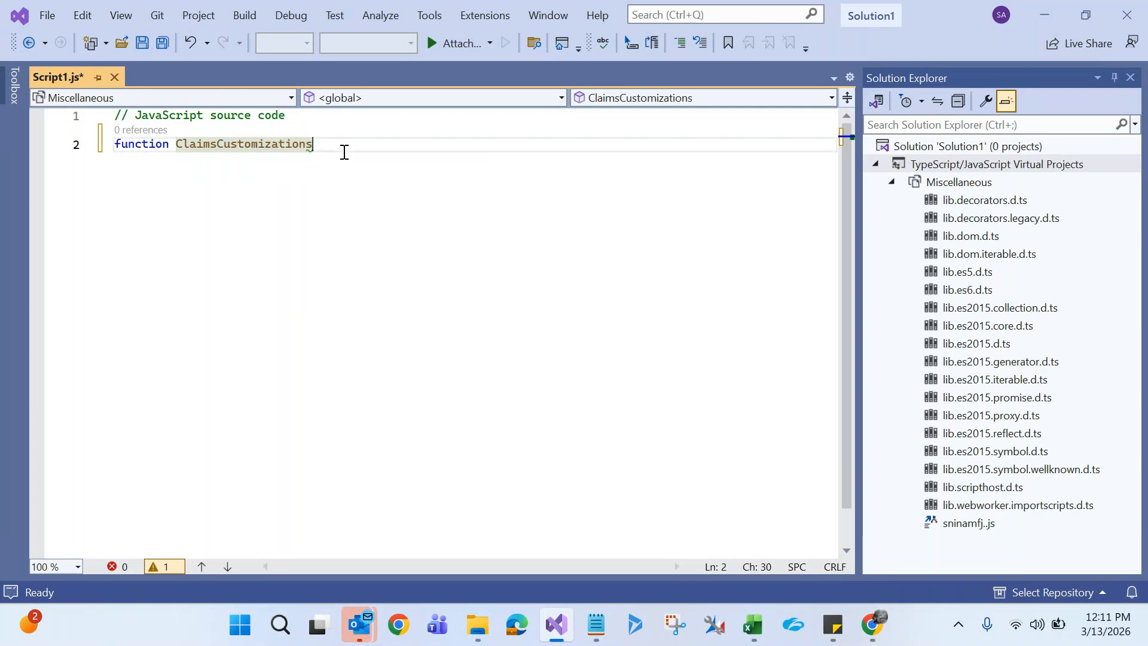
pyautogui.write('() {}')
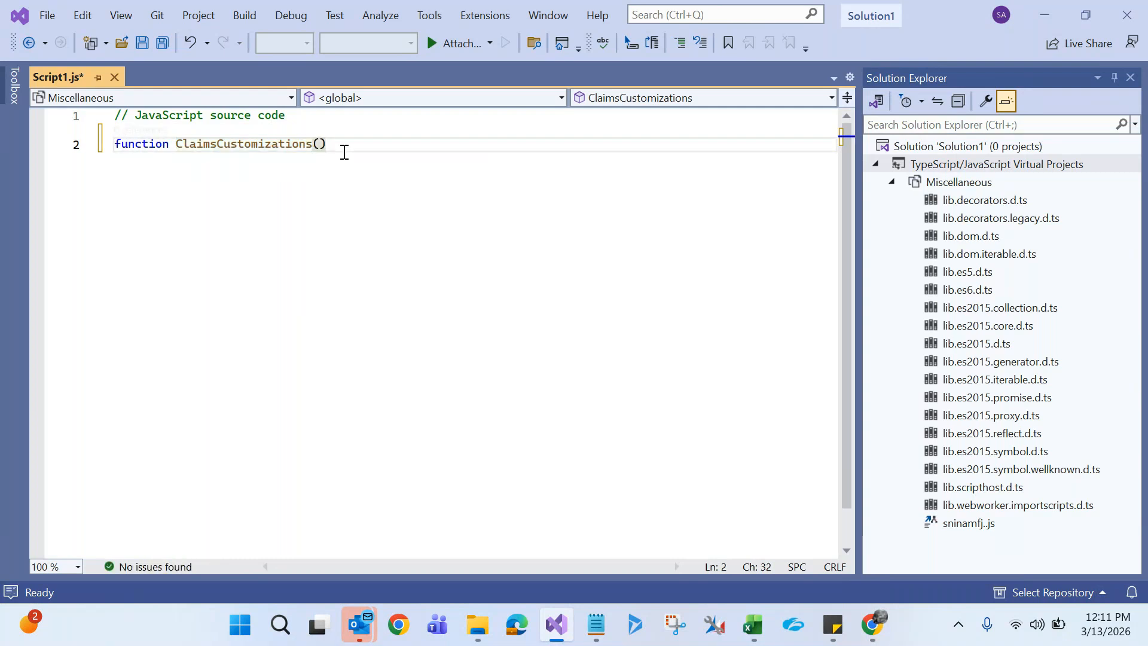
pyautogui.press('Left')
pyautogui.press('Return')
pyautogui.press('Return')
pyautogui.press('Return')
pyautogui.press('Return')
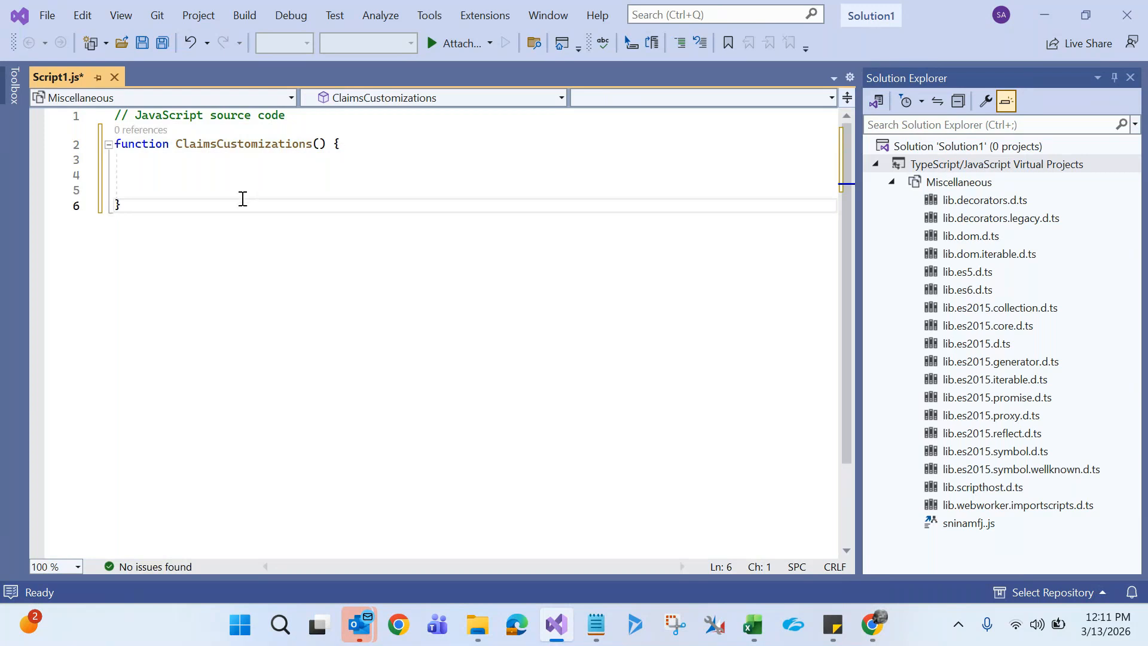
# - Add a second empty function named hideshow below the ClaimsCustomizations function
pyautogui.press('End')
pyautogui.press('Return')
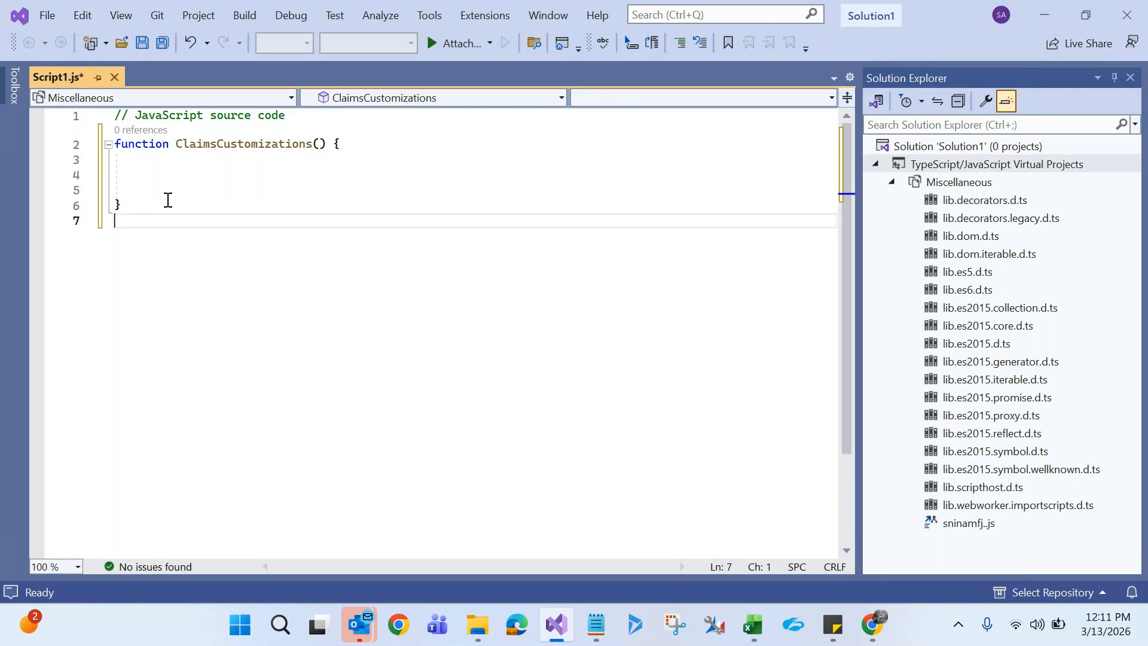
pyautogui.press('Return')
pyautogui.write('function ')
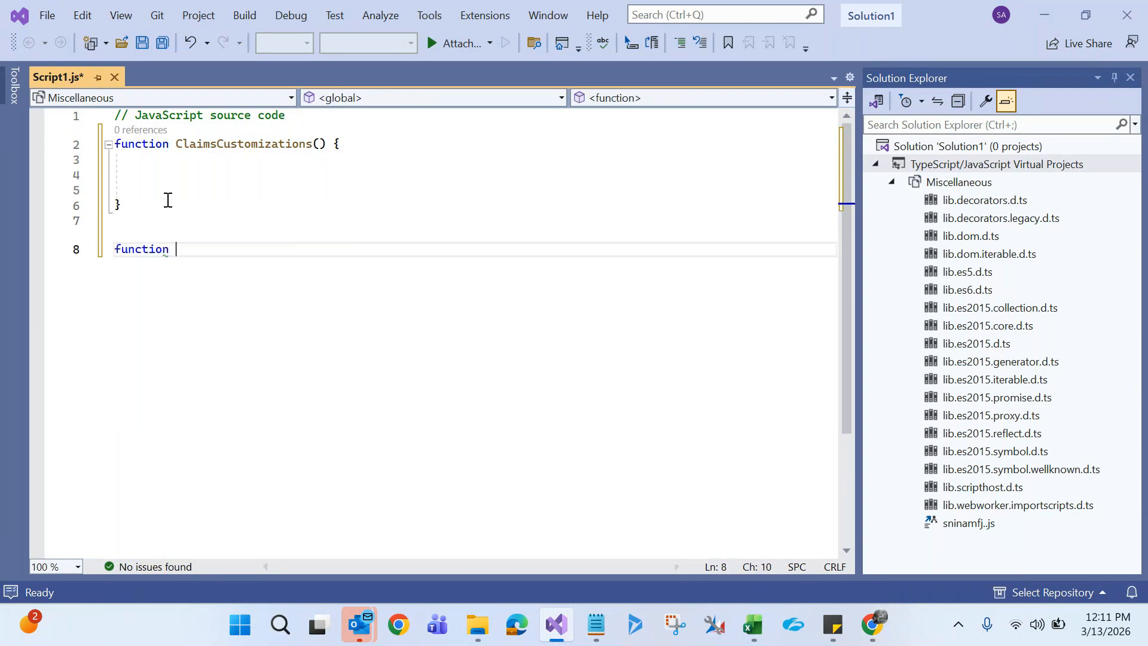
pyautogui.write('hidesh')
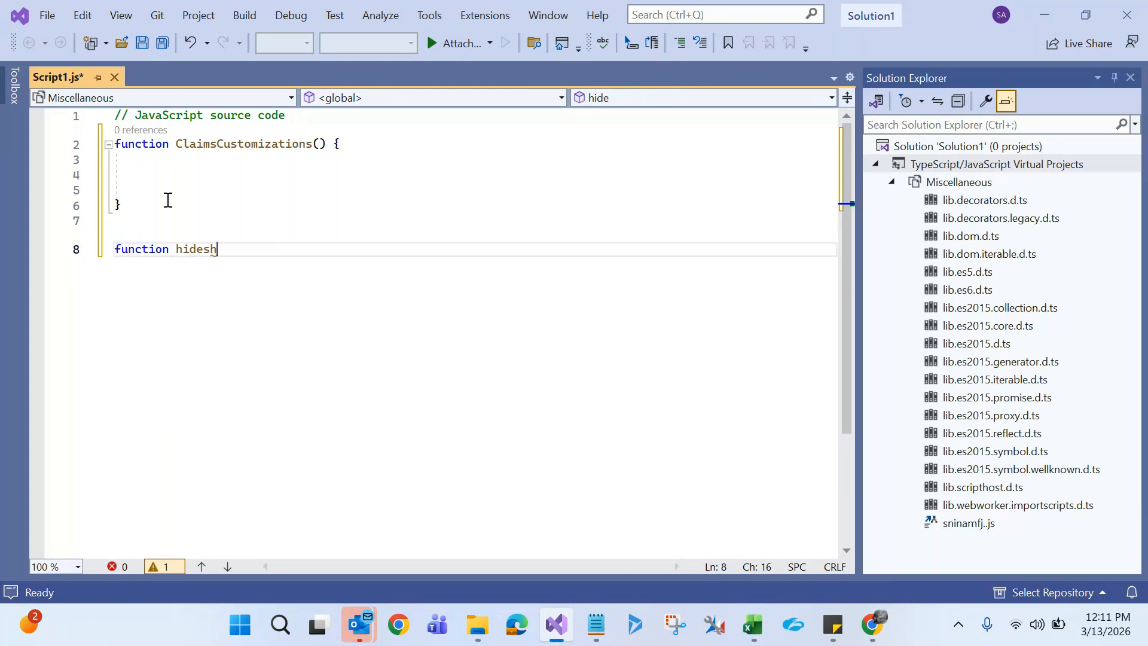
pyautogui.write('ow() {')
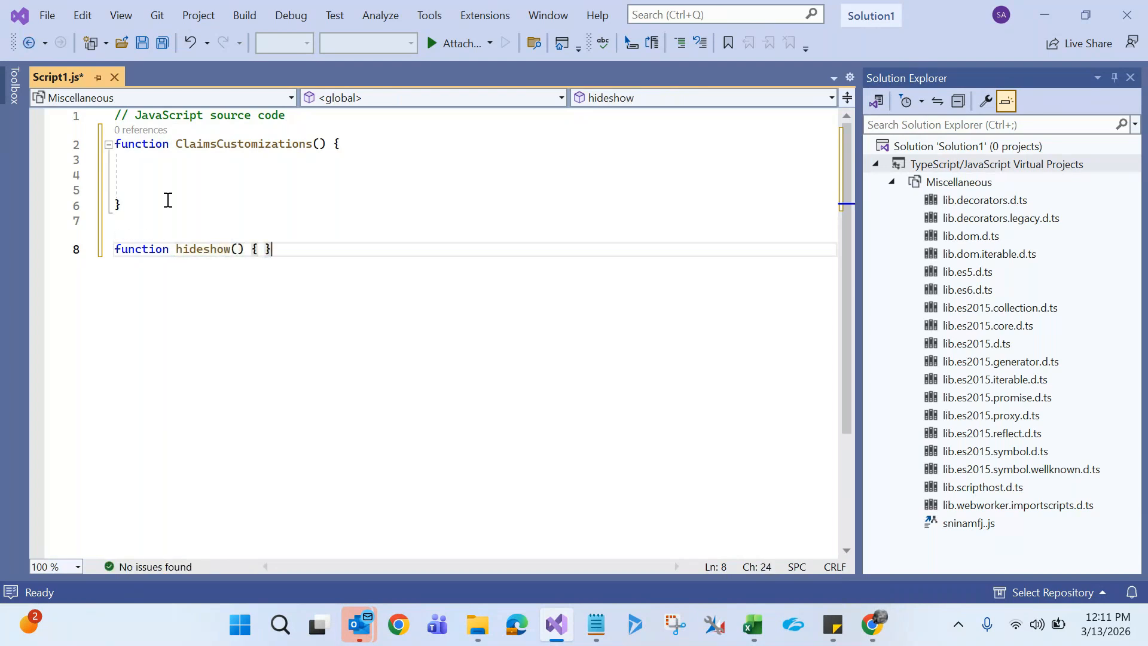
pyautogui.press('Return')
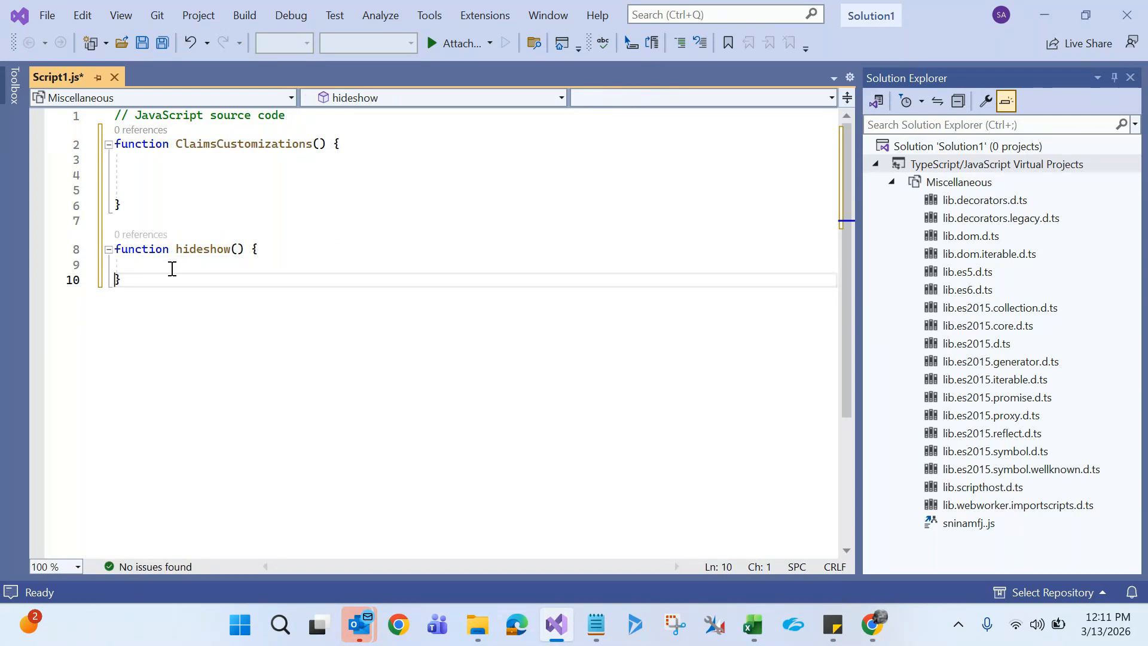
# - Duplicate the whole hideshow function below the original, separated by a blank line
pyautogui.click(172, 281)
pyautogui.moveTo(172, 282); pyautogui.dragTo(116, 254)
pyautogui.hotkey('ctrl', 'c')
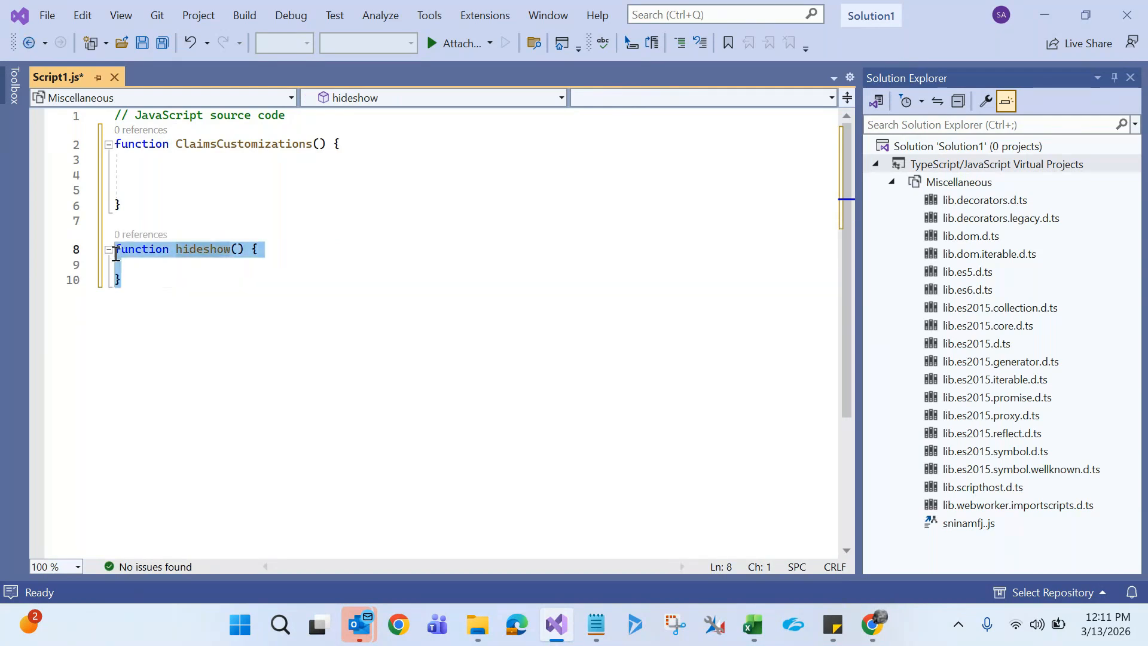
pyautogui.click(144, 284)
pyautogui.press('Return')
pyautogui.press('Return')
pyautogui.hotkey('ctrl', 'v')
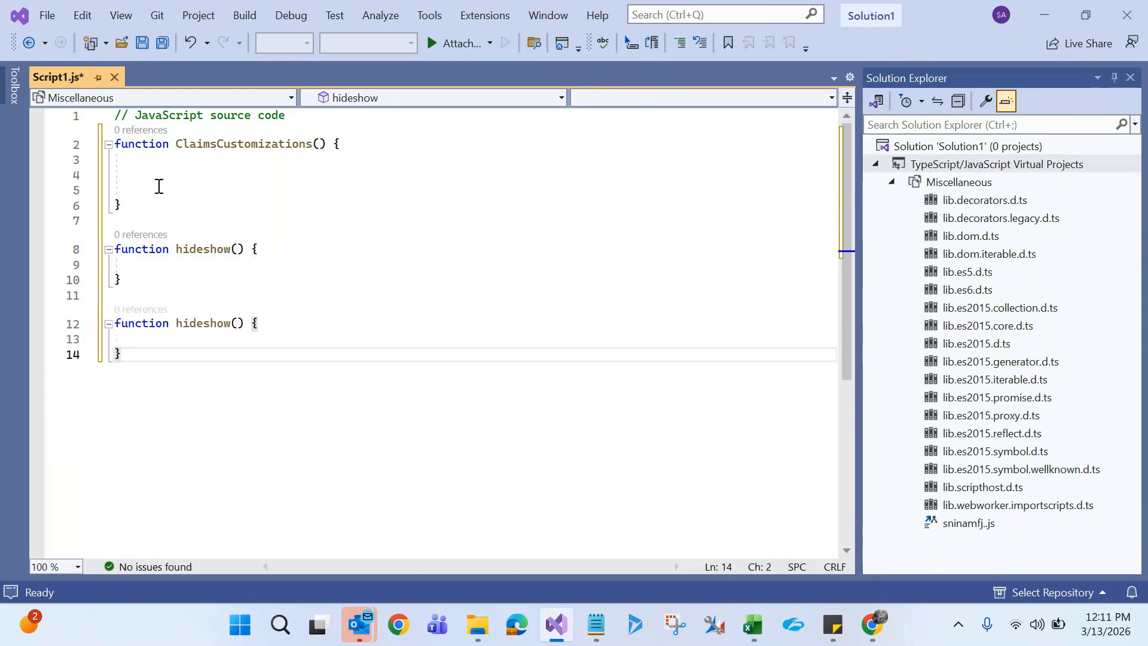
# - Delete both hideshow functions from the script and highlight the ClaimsCustomizations function name
pyautogui.moveTo(145, 357); pyautogui.dragTo(102, 226)
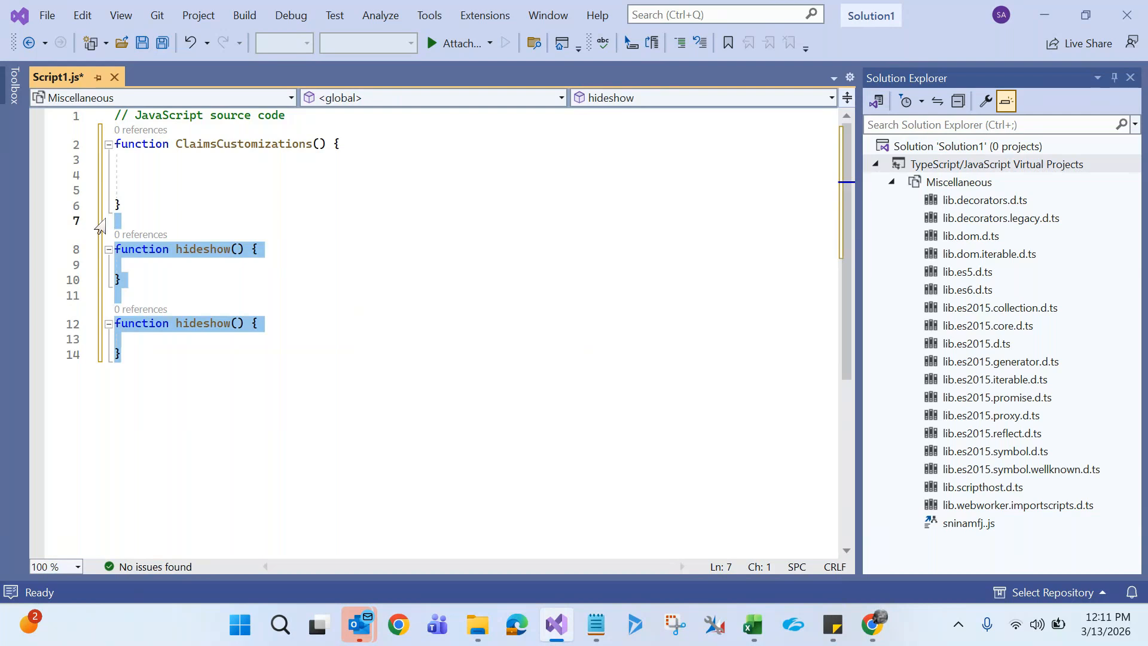
pyautogui.press('Delete')
pyautogui.doubleClick(159, 143)
pyautogui.doubleClick(228, 143)
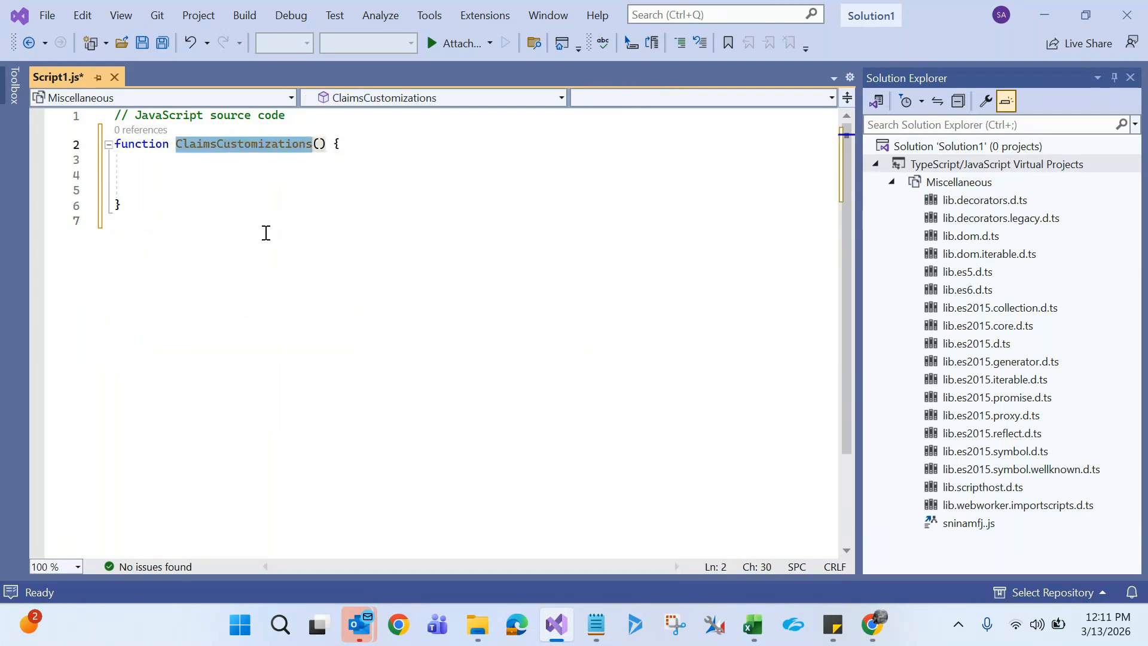
# - Switch to the open claim record in the browser and examine its Contact and Type of Defect fields
pyautogui.click(234, 176)
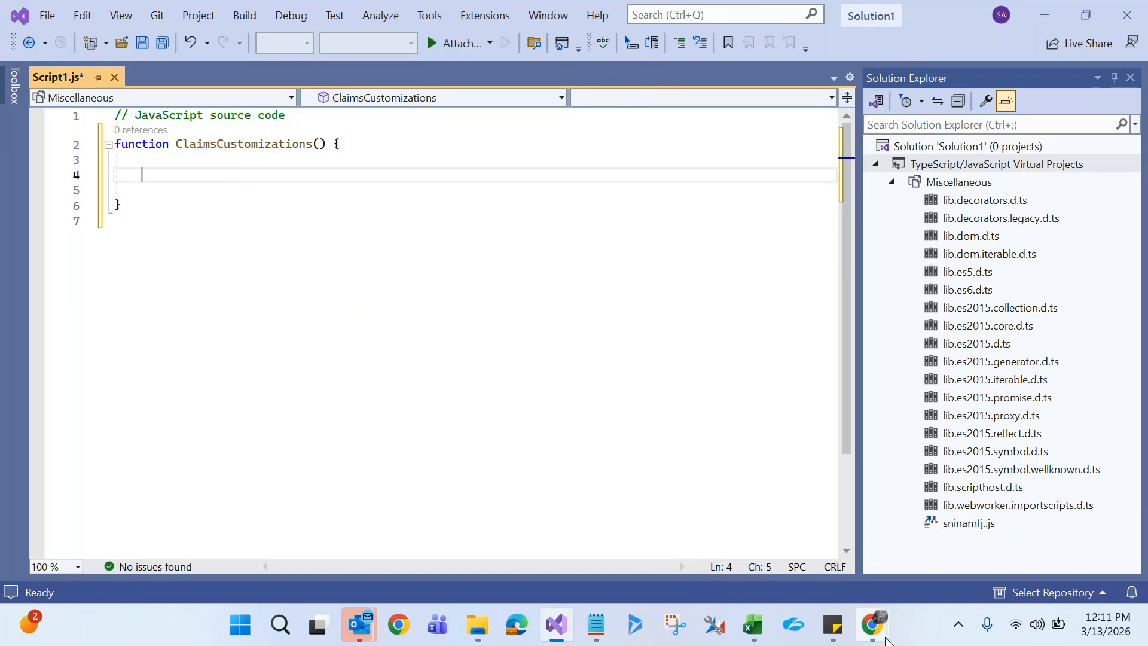
pyautogui.moveTo(879, 635)
pyautogui.click(708, 555)
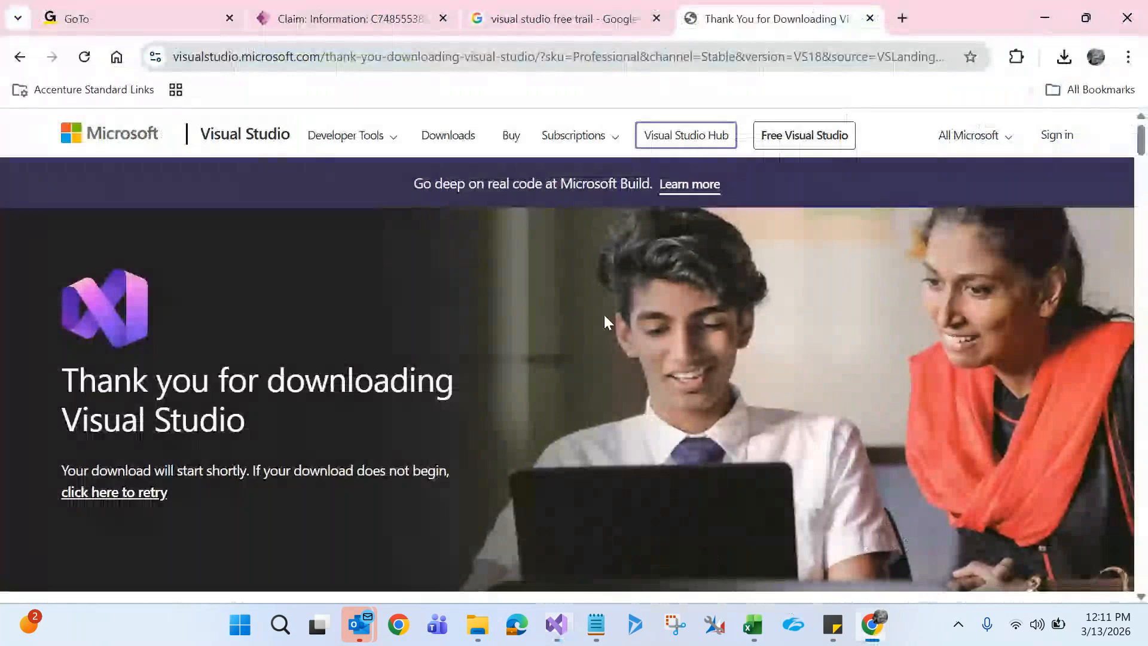
pyautogui.click(359, 8)
pyautogui.click(556, 252)
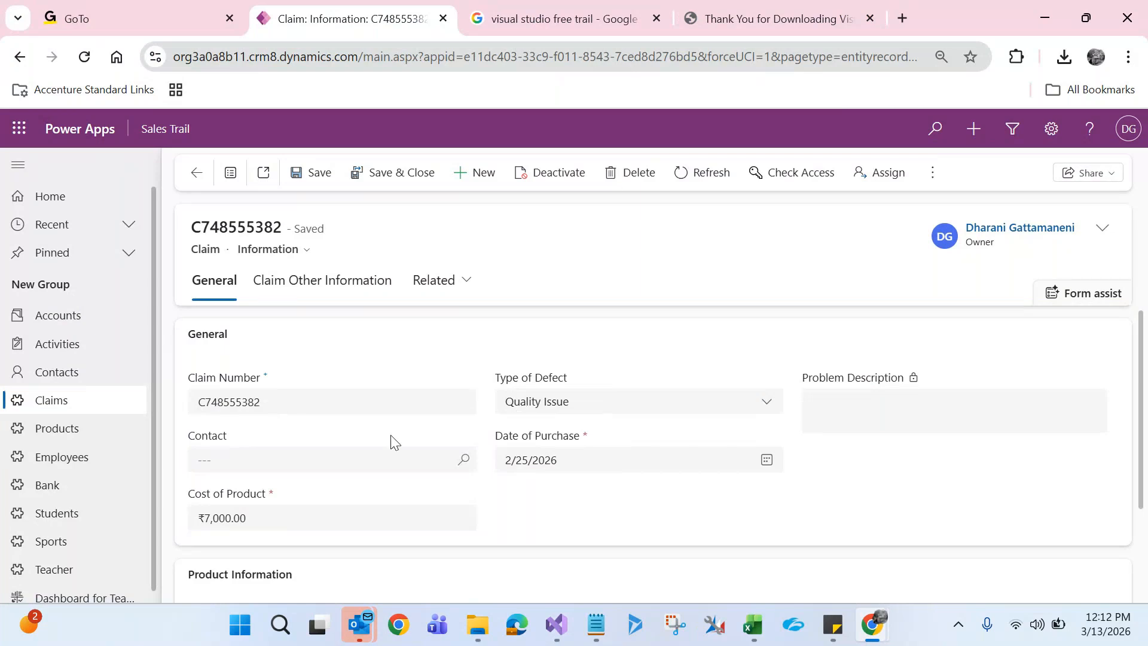
pyautogui.doubleClick(199, 439)
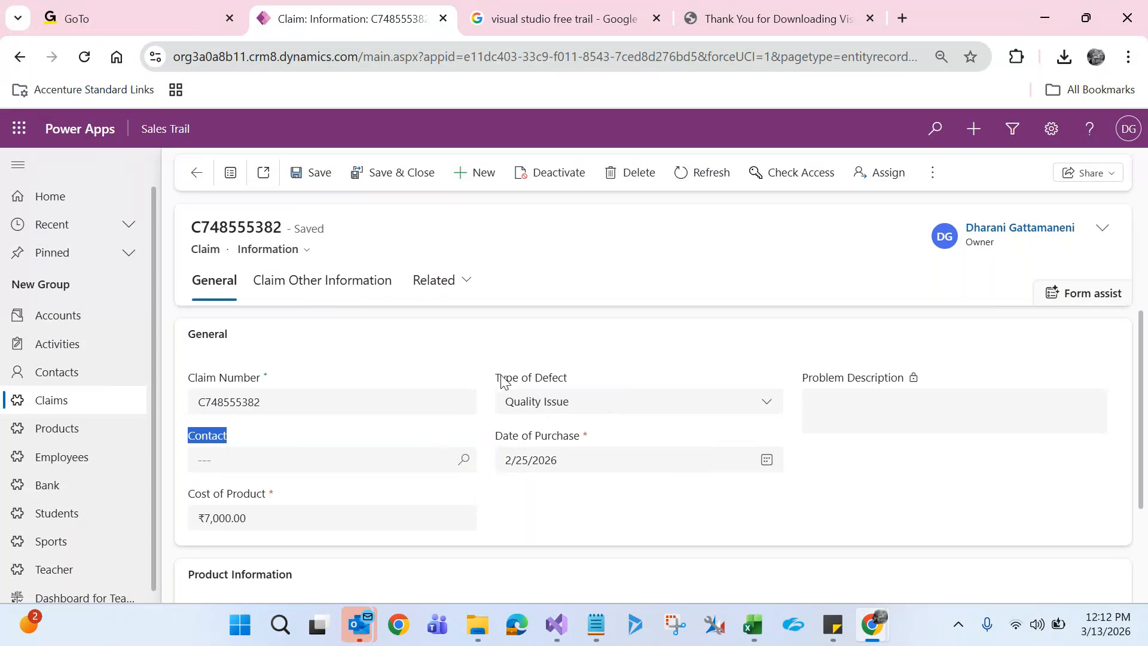
pyautogui.moveTo(498, 382); pyautogui.dragTo(571, 384)
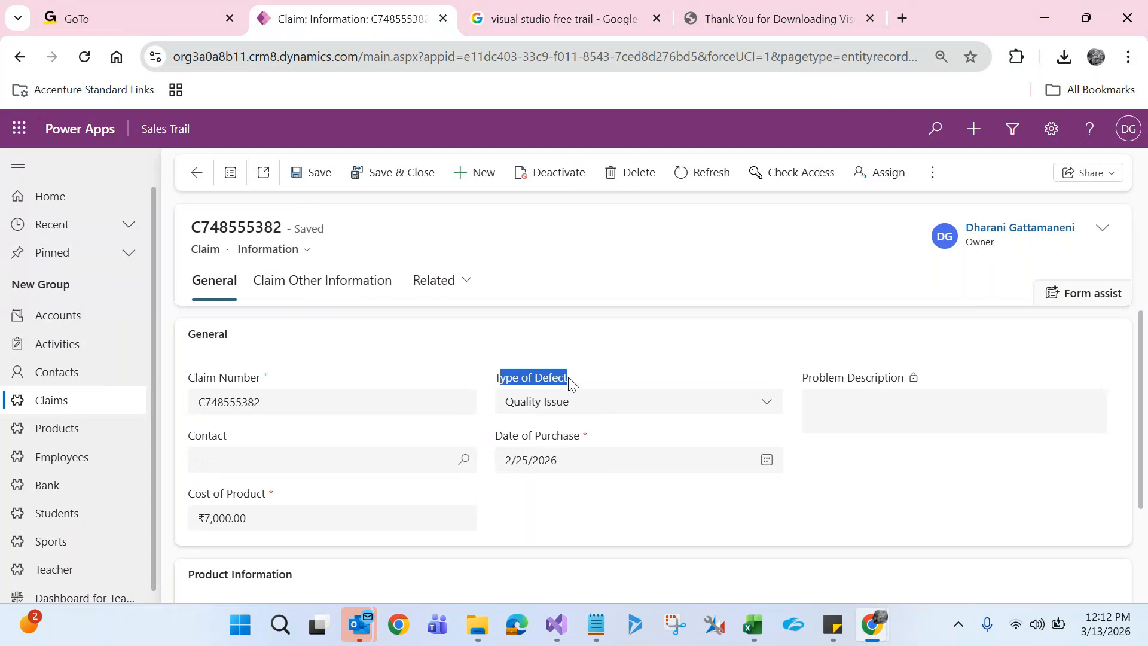
pyautogui.hotkey('alt', 'Tab')
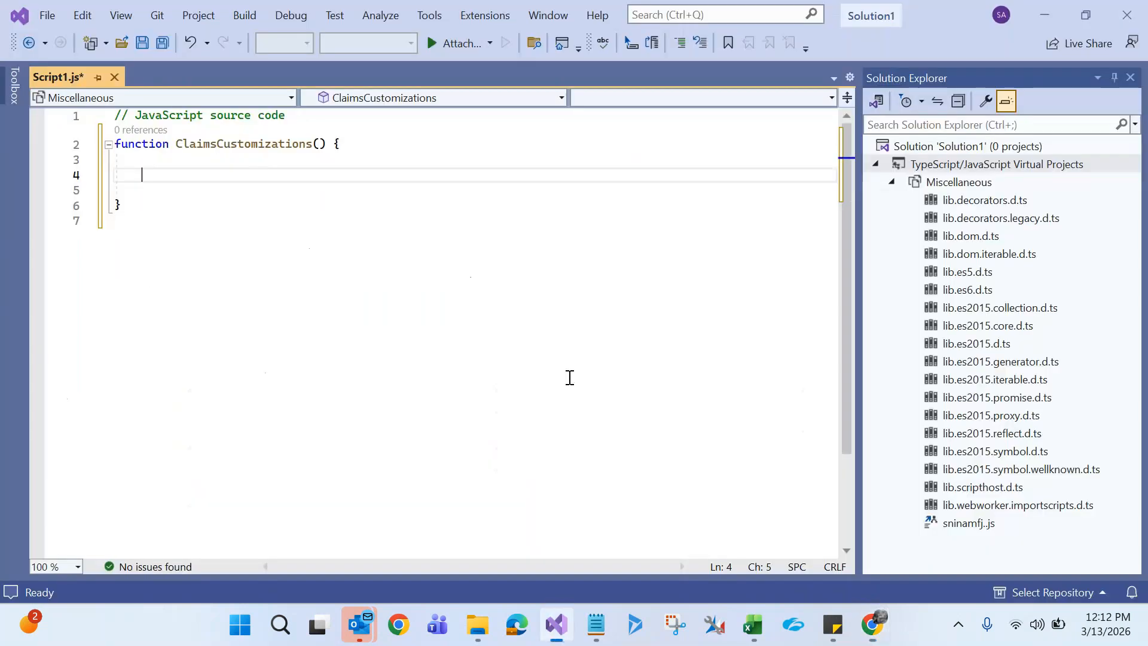
pyautogui.hotkey('alt', 'Tab')
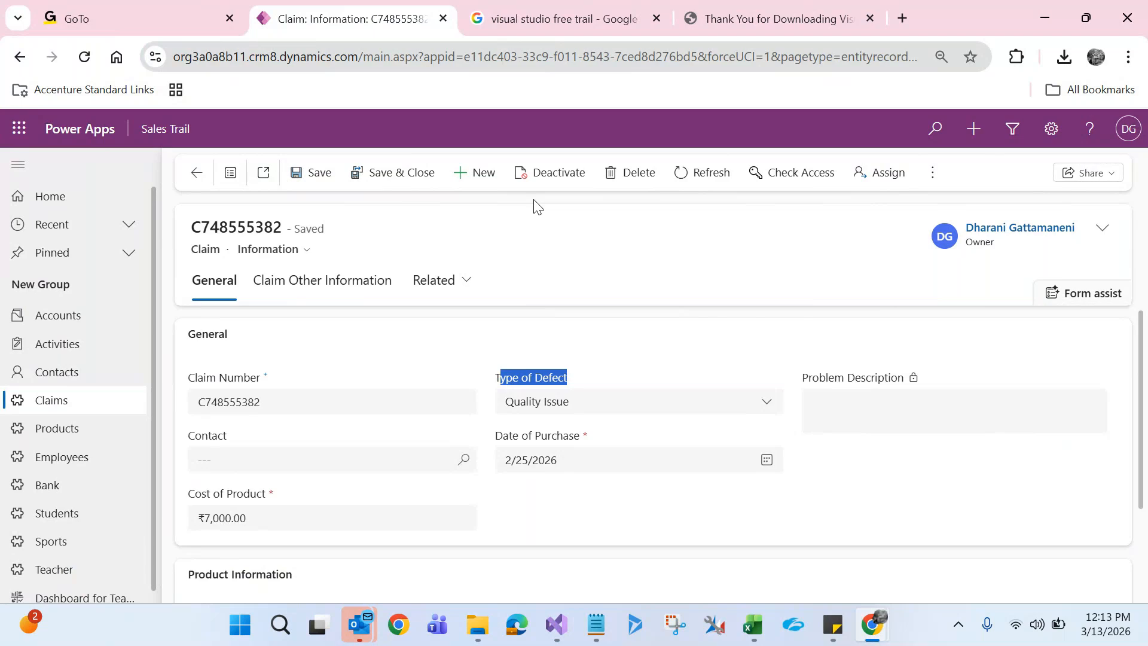
# - Switch back to Visual Studio and add the comment //Get the formContext inside the ClaimsCustomizations body
pyautogui.hotkey('alt', 'Tab')
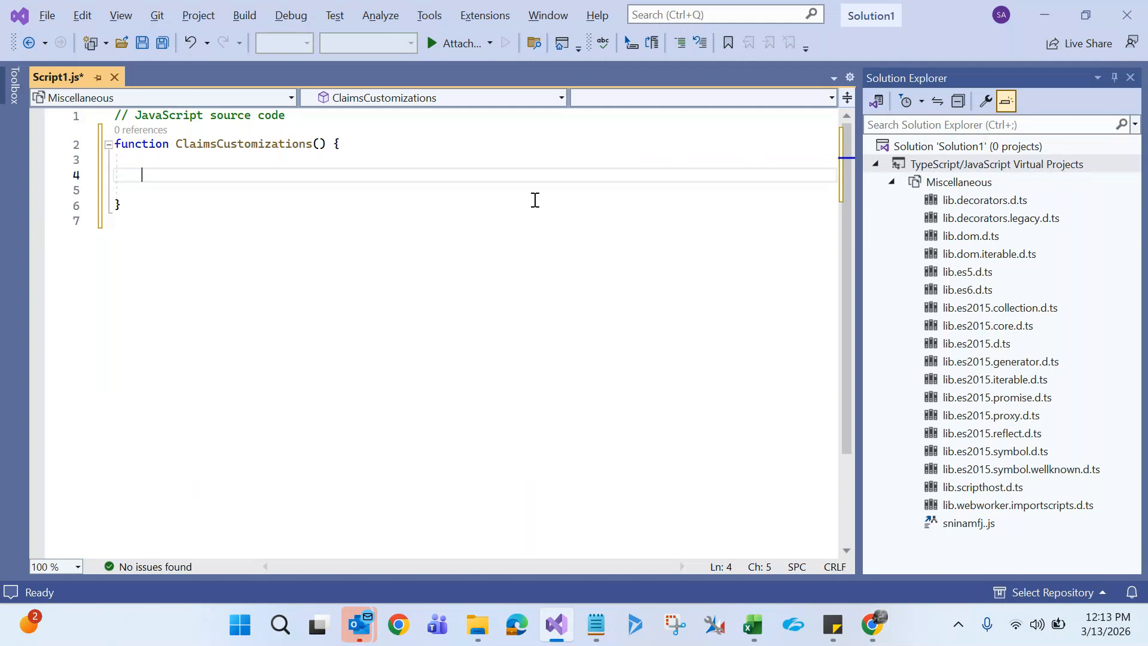
pyautogui.write('//Get the form')
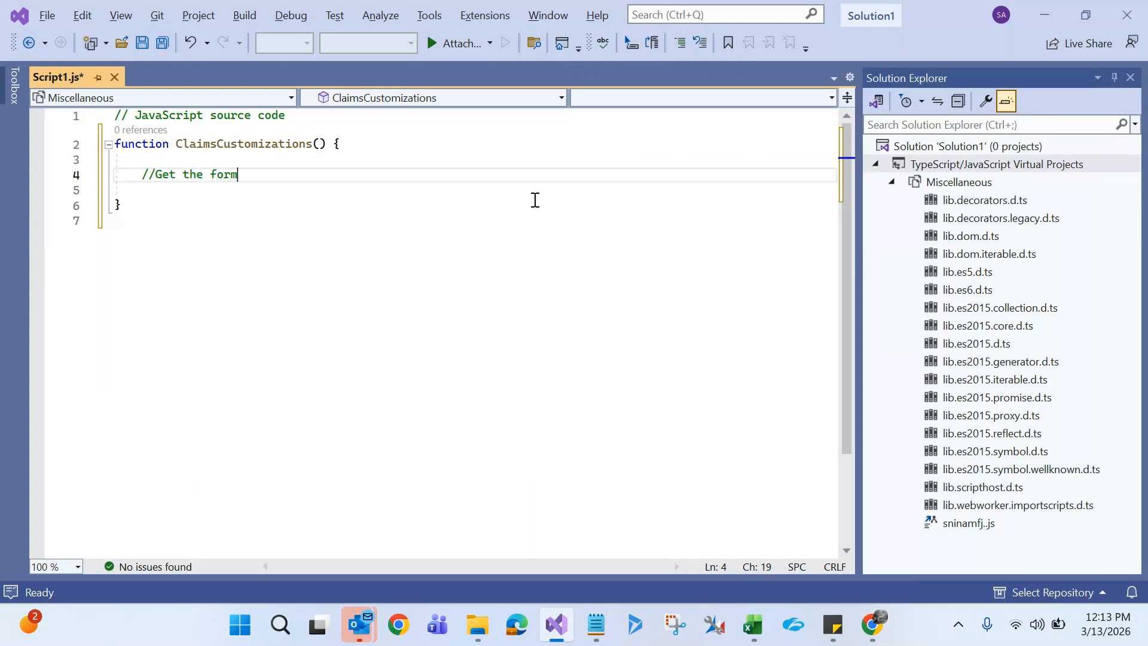
pyautogui.write('Context')
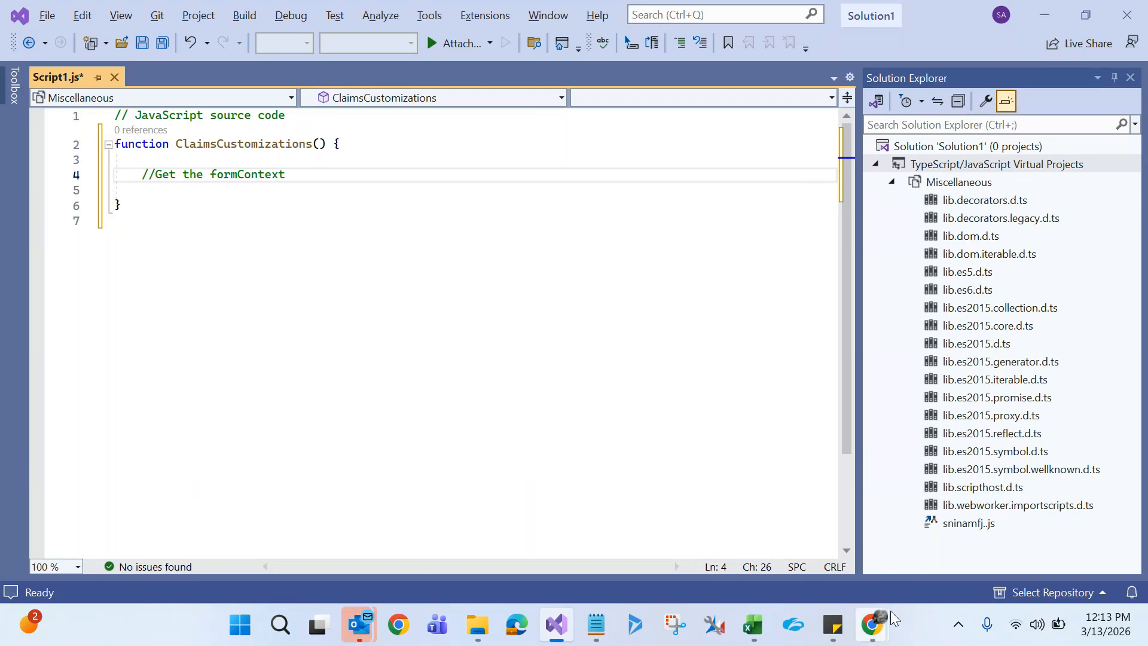
pyautogui.moveTo(890, 611)
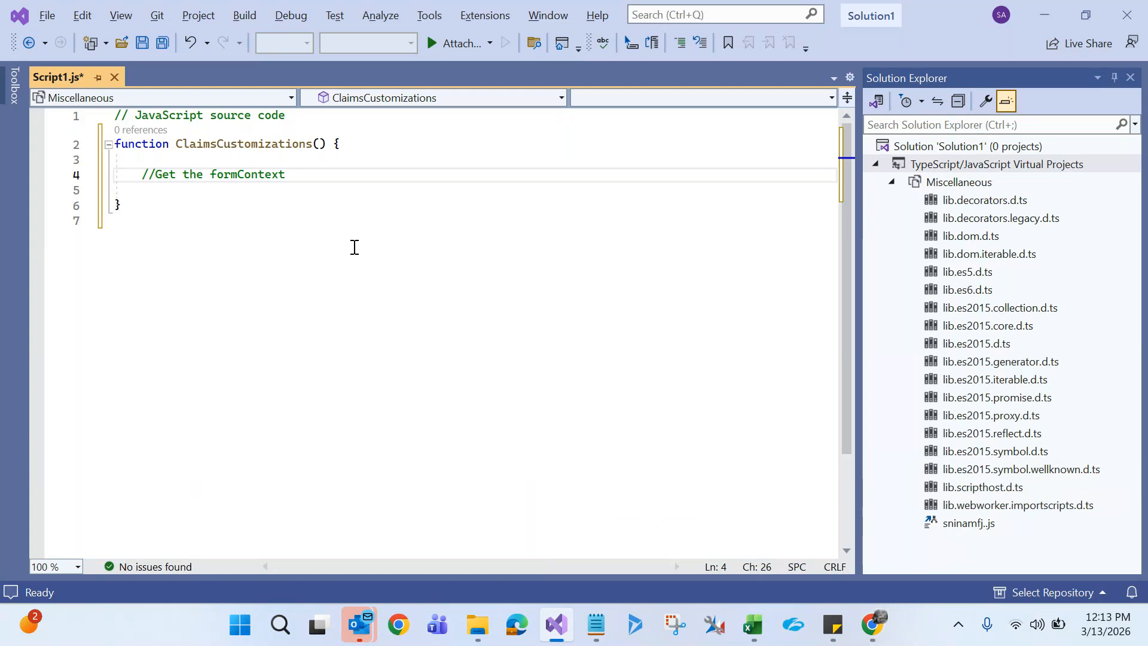
# - Add executionContext as the parameter of ClaimsCustomizations, then highlight formContext in the comment and the new parameter
pyautogui.click(319, 143)
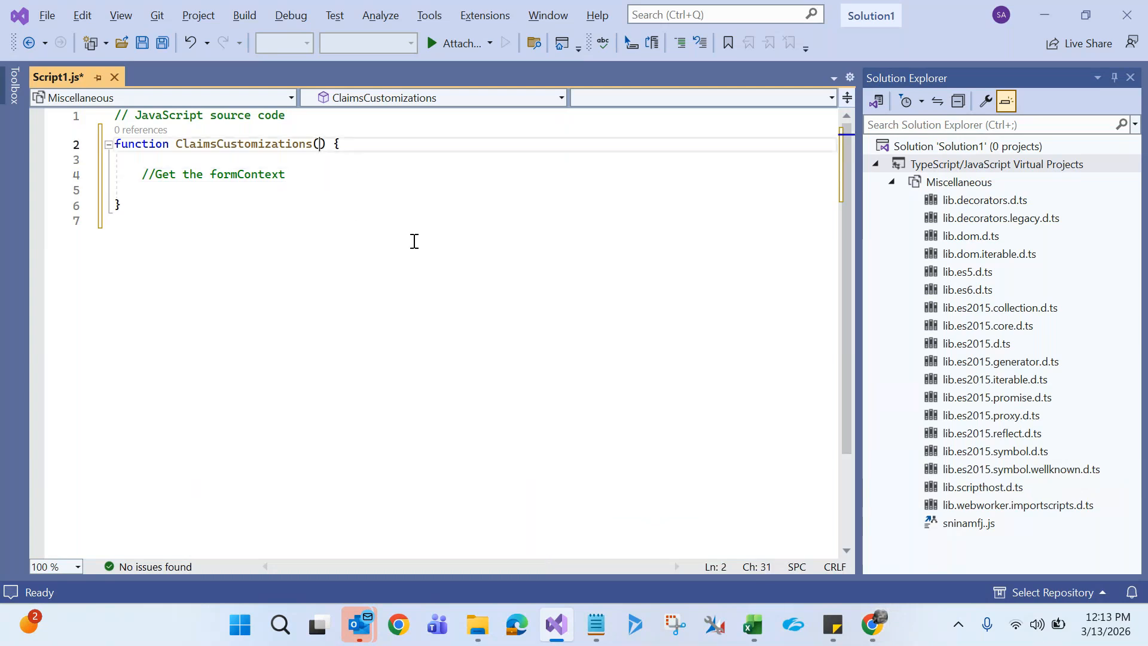
pyautogui.write('execut')
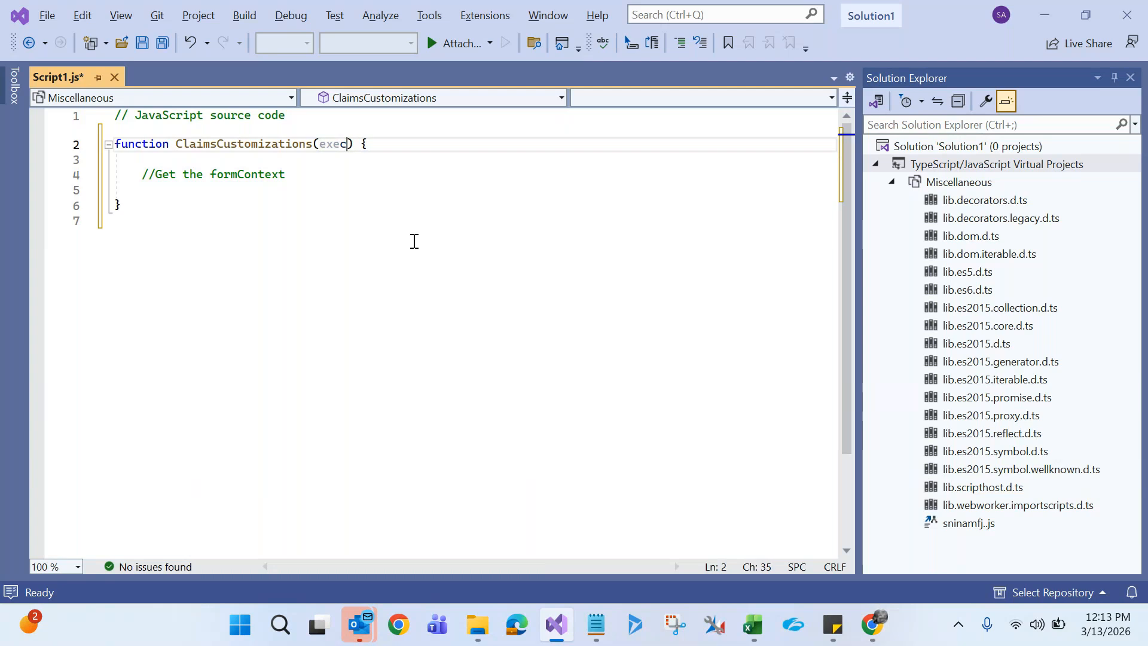
pyautogui.write('ionCon')
pyautogui.write('text')
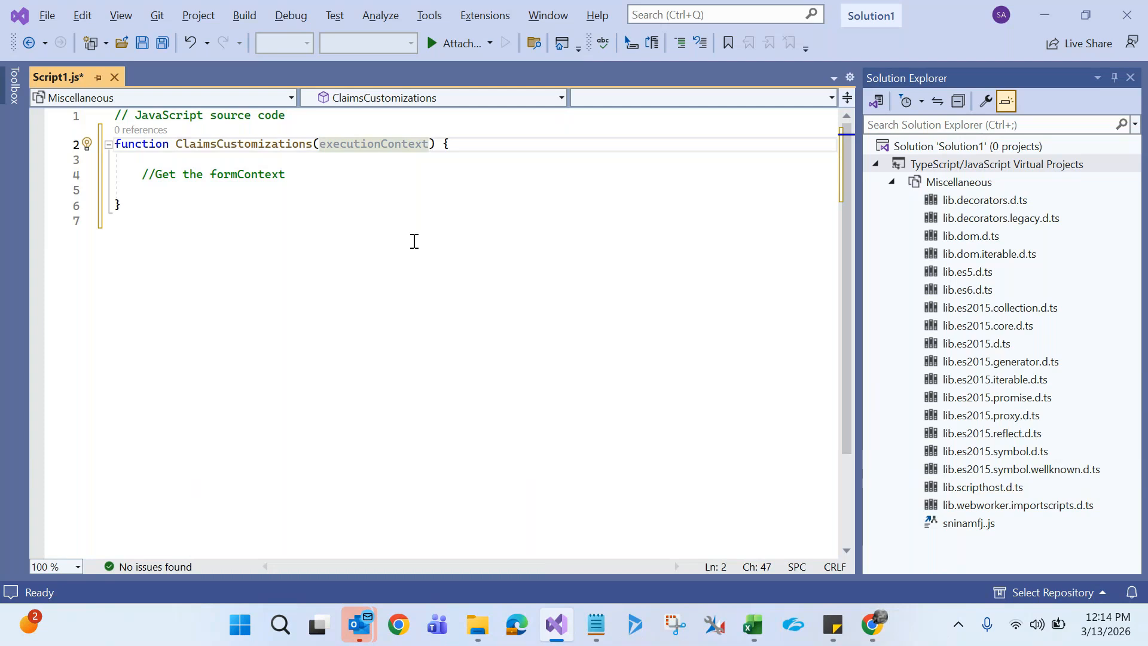
pyautogui.click(244, 175)
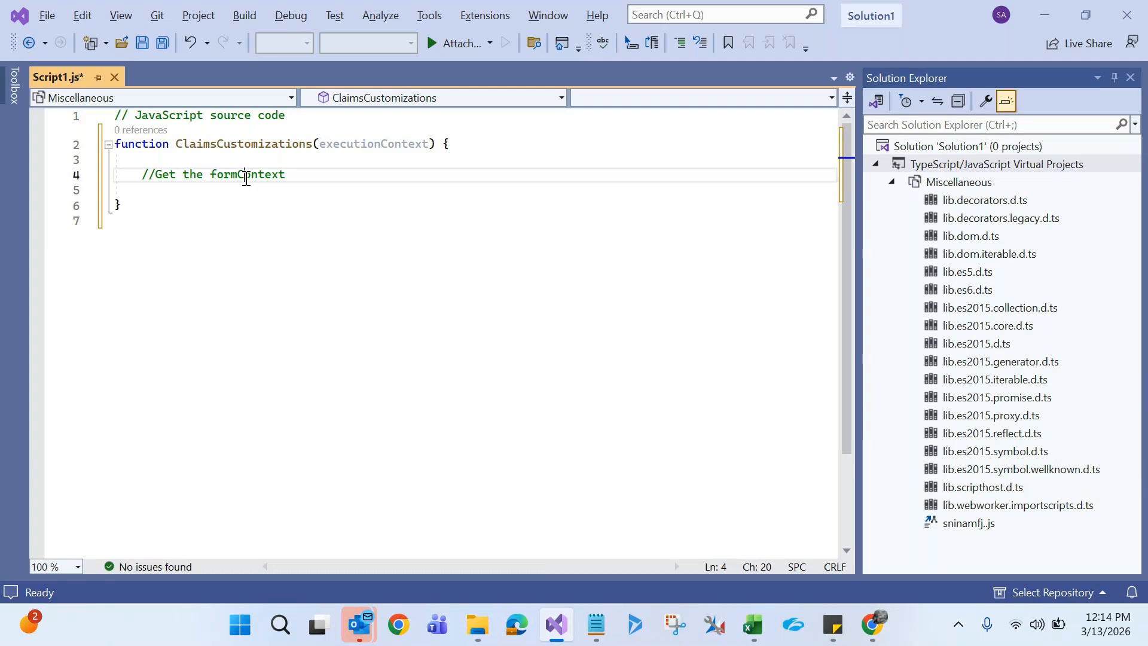
pyautogui.doubleClick(245, 178)
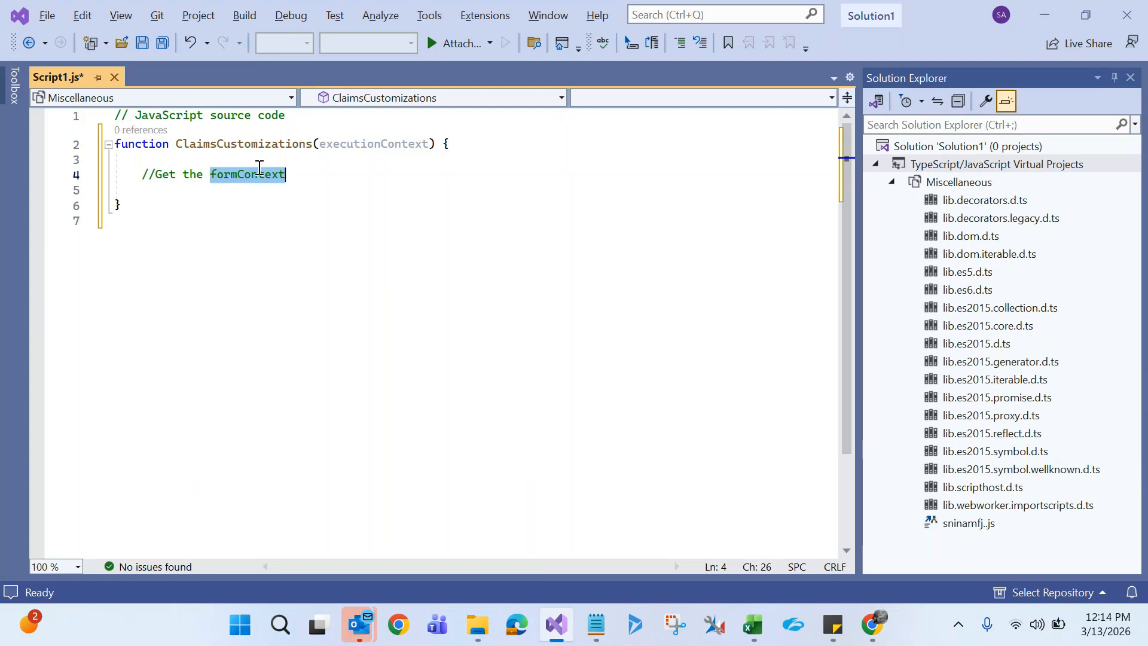
pyautogui.doubleClick(358, 144)
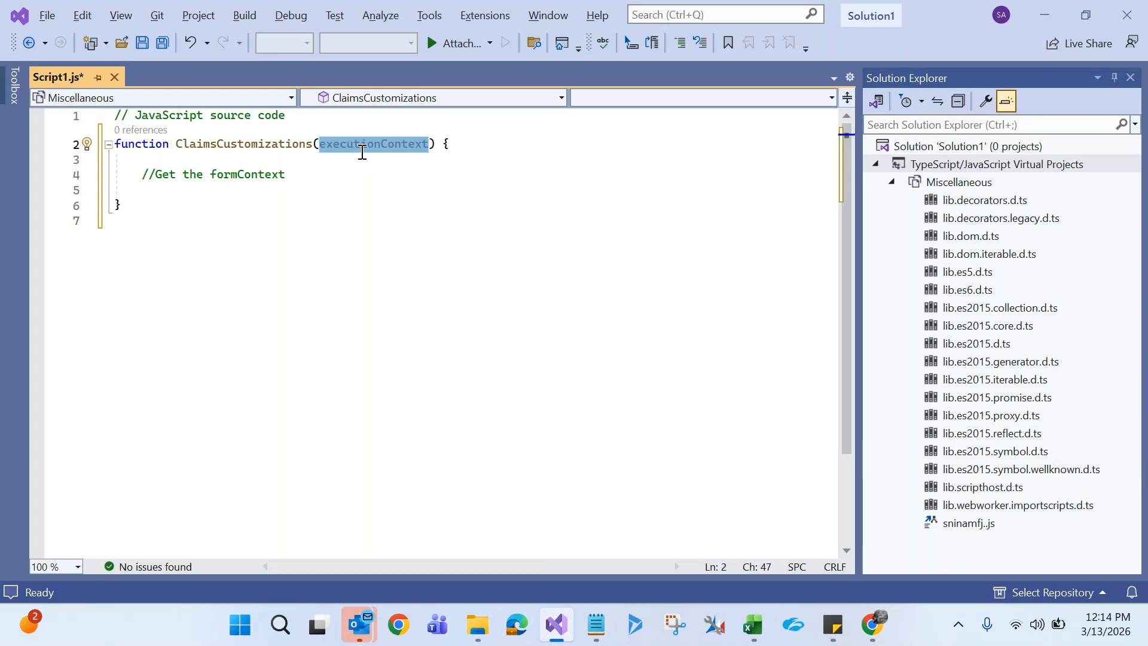
# - Begin a variable declaration below the comment, separated by a blank line, with var formContext =
pyautogui.click(316, 175)
pyautogui.press('Return')
pyautogui.press('Return')
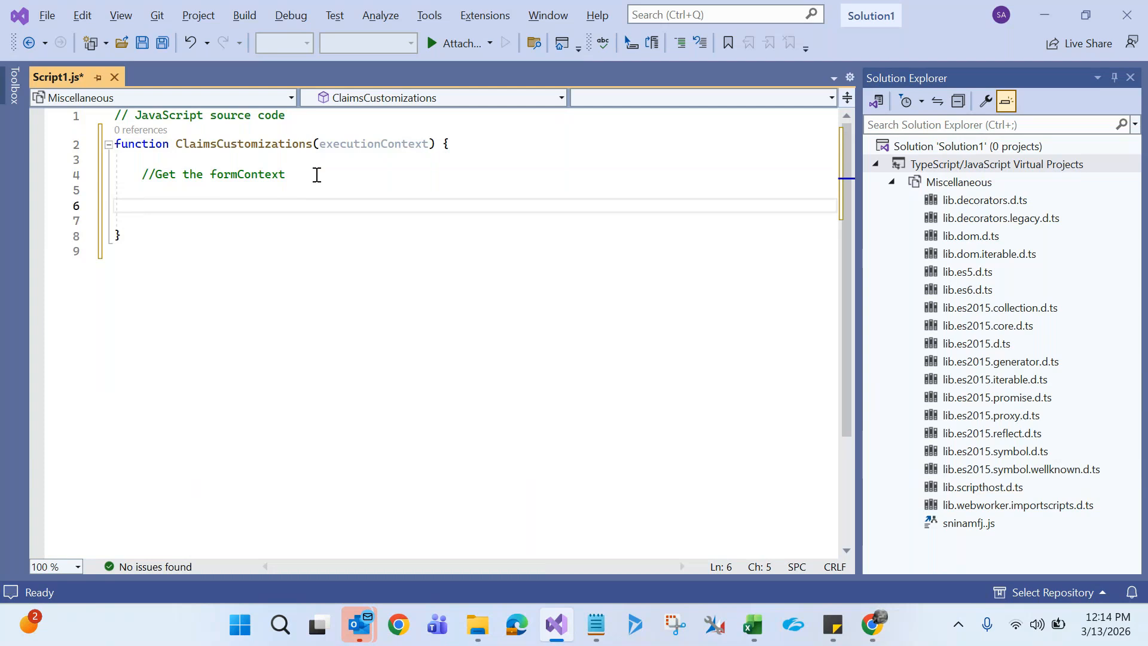
pyautogui.write('var formContext =')
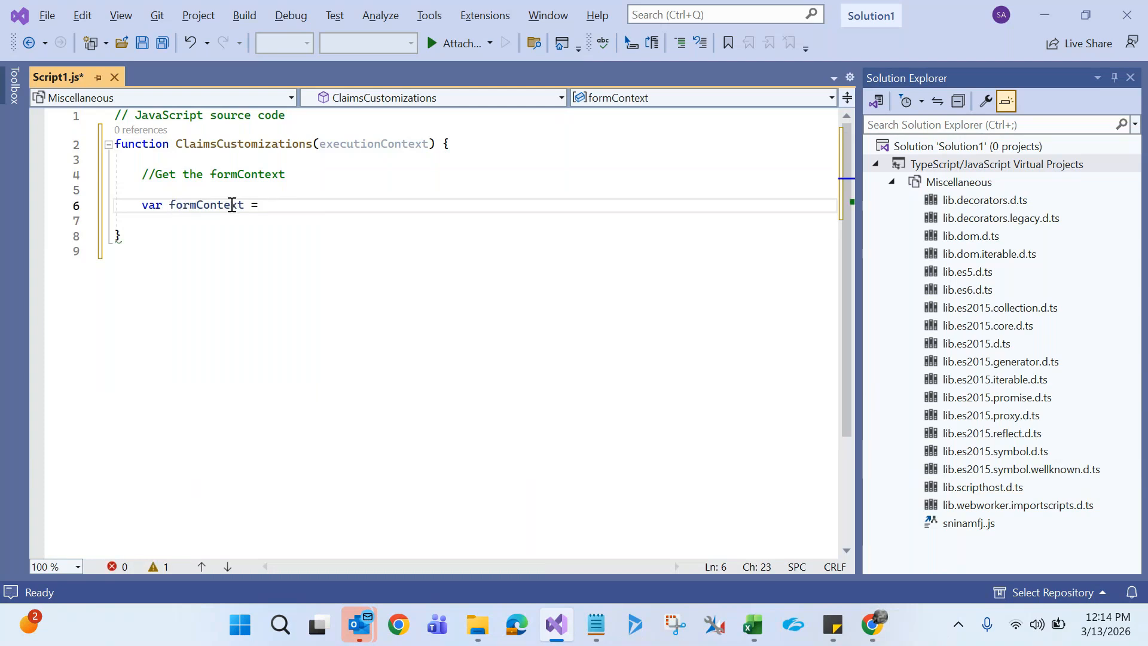
pyautogui.doubleClick(212, 205)
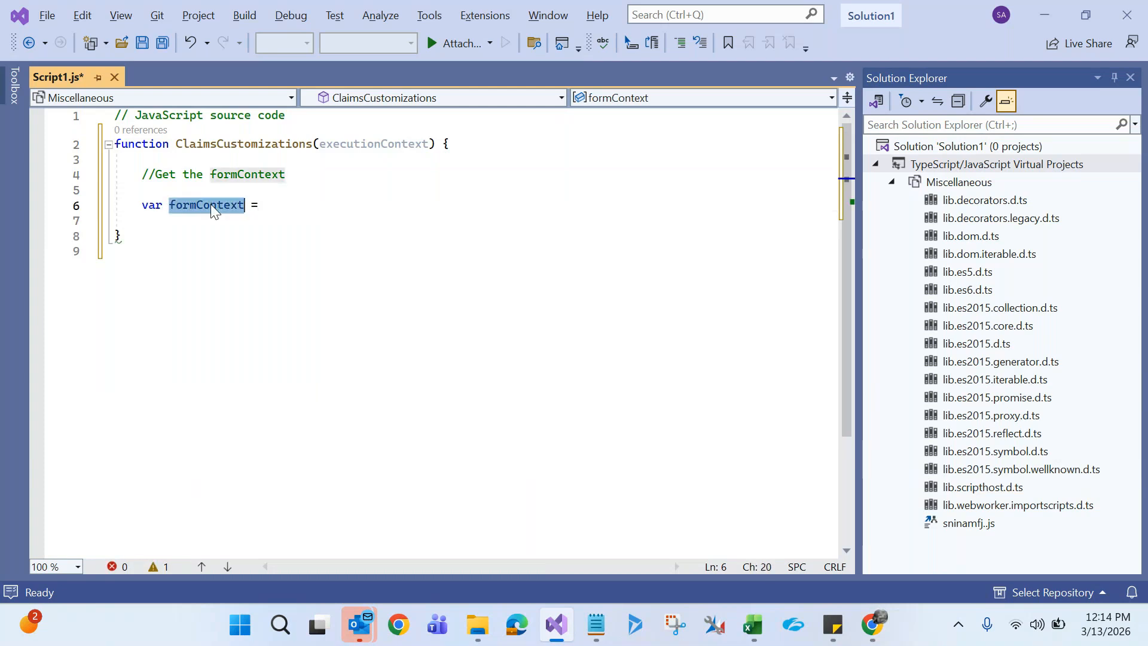
# - Assign executionContext.getFormContext(); to the formContext variable, reusing the function's parameter name
pyautogui.doubleClick(351, 146)
pyautogui.hotkey('ctrl', 'c')
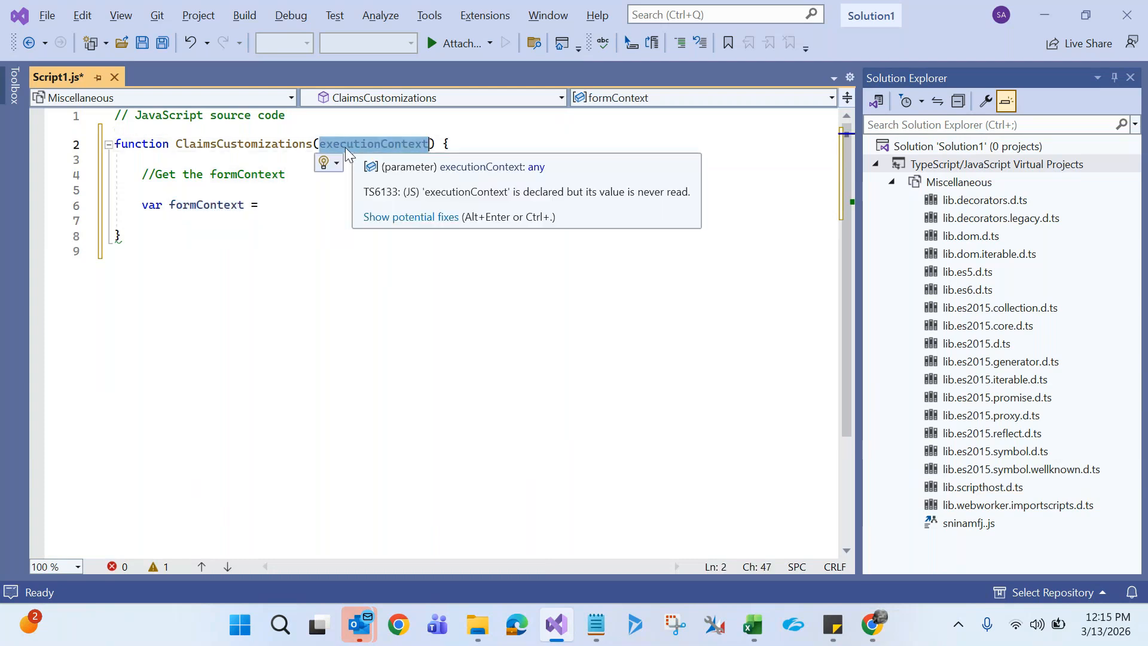
pyautogui.click(303, 204)
pyautogui.hotkey('ctrl', 'v')
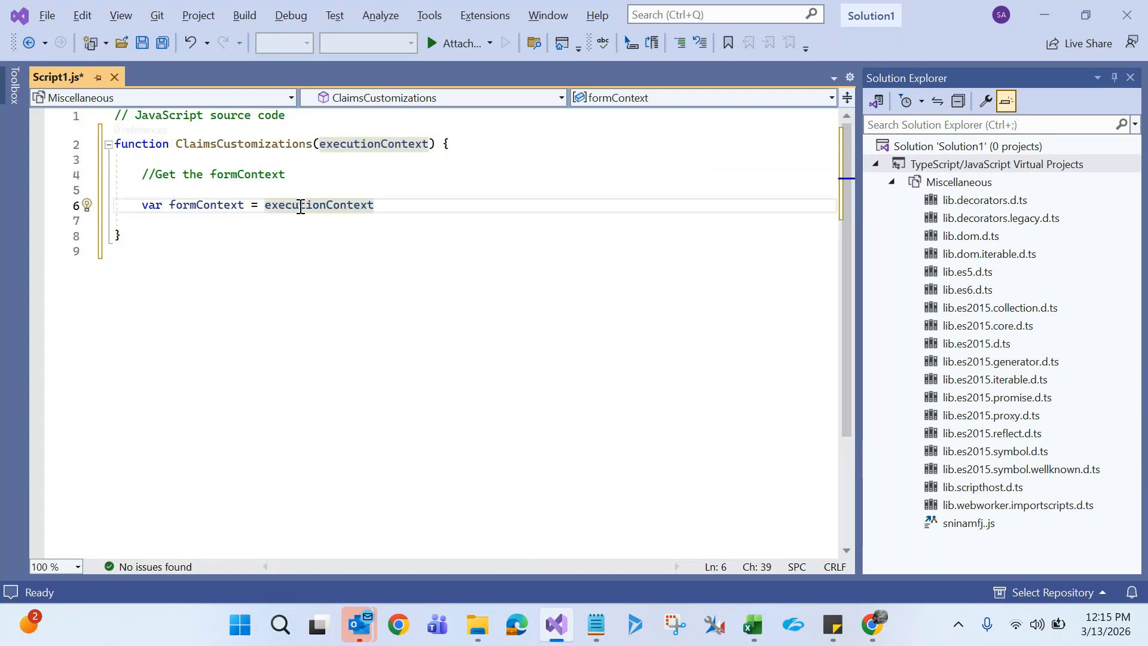
pyautogui.write('.')
pyautogui.write('get')
pyautogui.write('FormC')
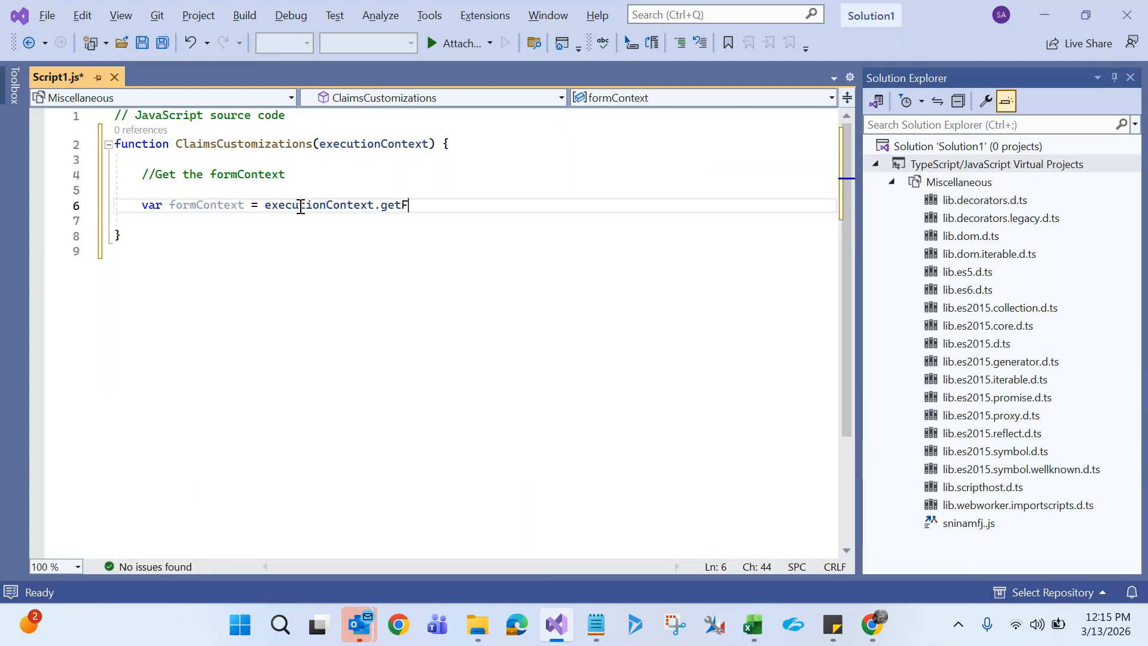
pyautogui.write('ontext')
pyautogui.write('();')
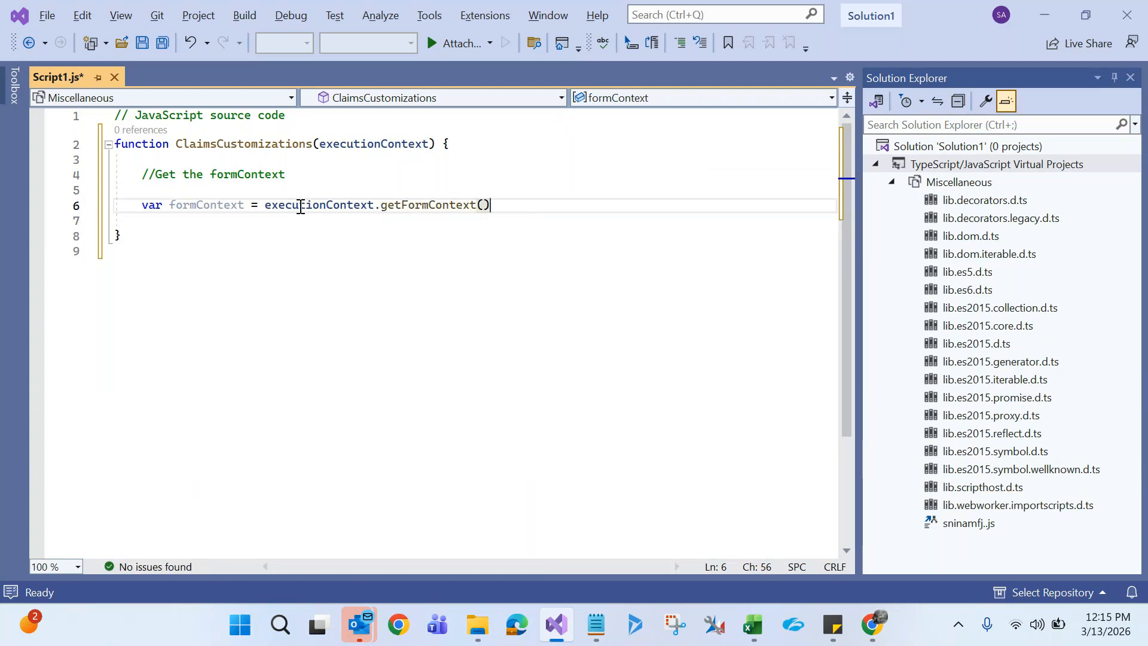
# - Highlight the executionContext.getFormContext() expression and the formContext variable that receives it
pyautogui.moveTo(268, 204); pyautogui.dragTo(494, 209)
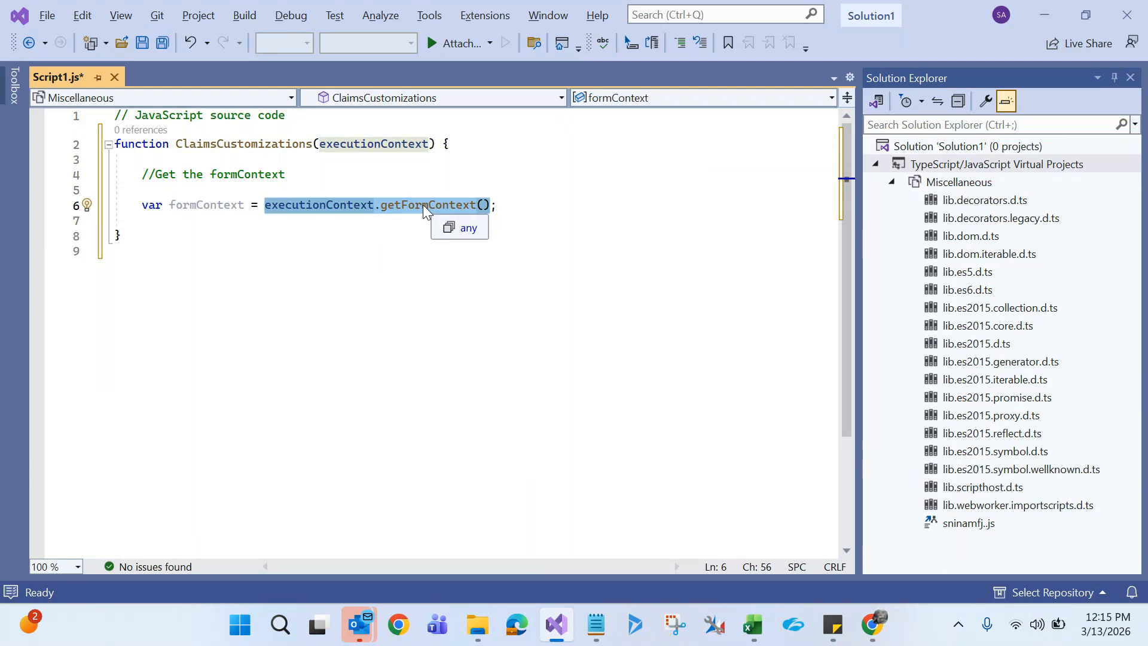
pyautogui.doubleClick(205, 204)
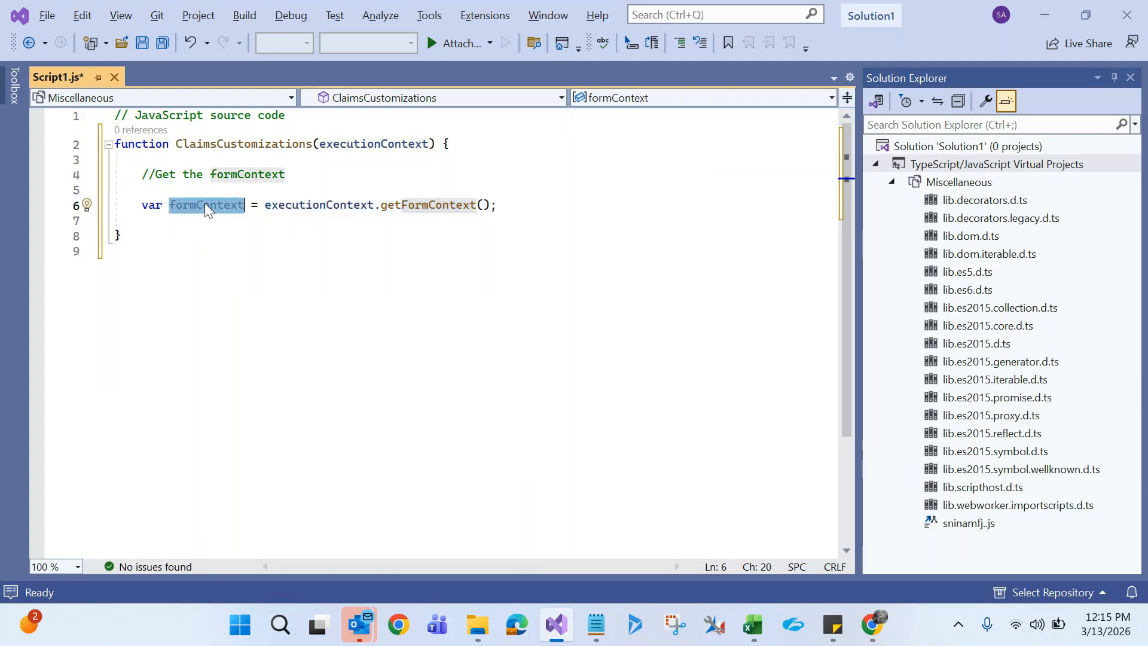
pyautogui.click(266, 205)
pyautogui.moveTo(266, 205); pyautogui.dragTo(498, 206)
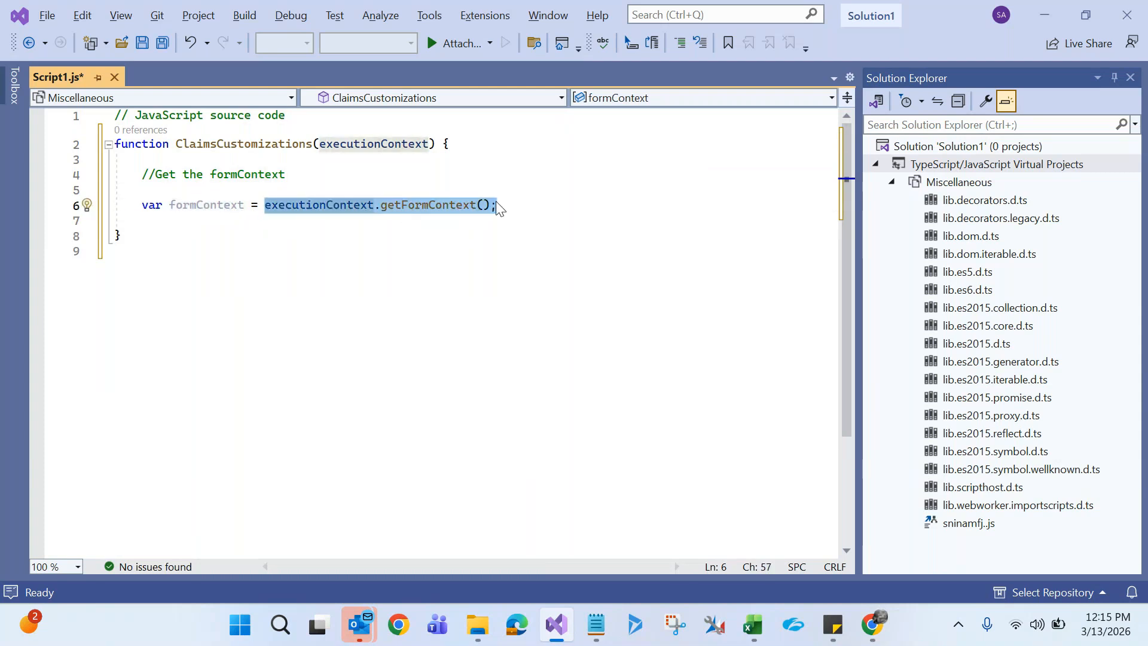
pyautogui.moveTo(278, 209)
pyautogui.doubleClick(207, 205)
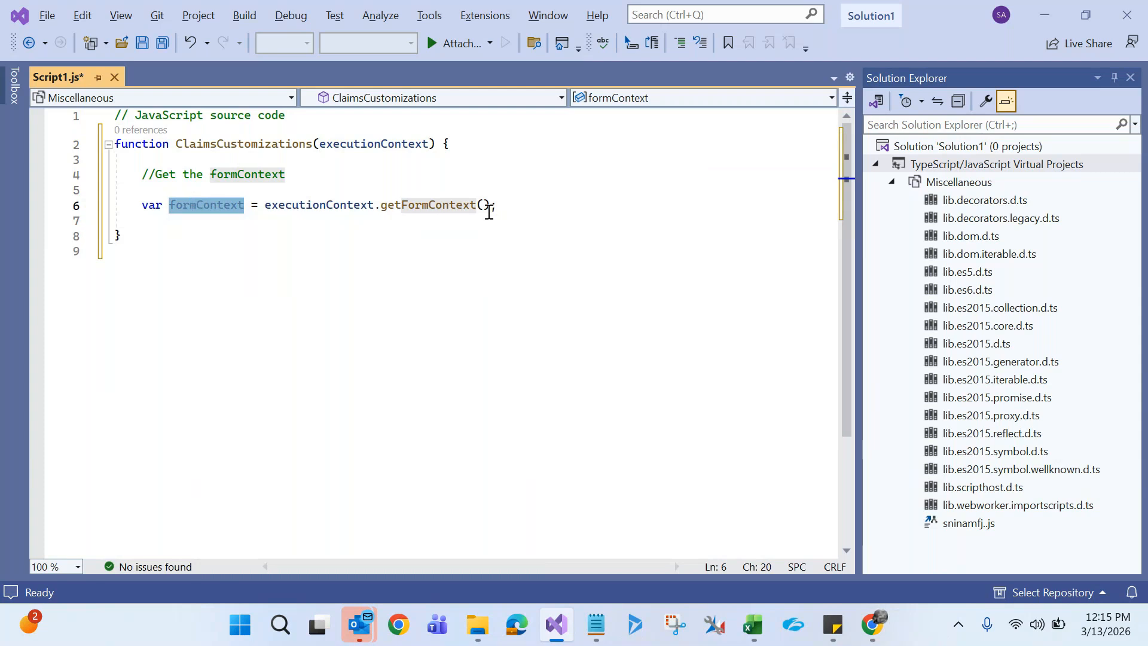
# - Add blank lines below the formContext declaration and try to save the script
pyautogui.click(533, 210)
pyautogui.press('Return')
pyautogui.press('Return')
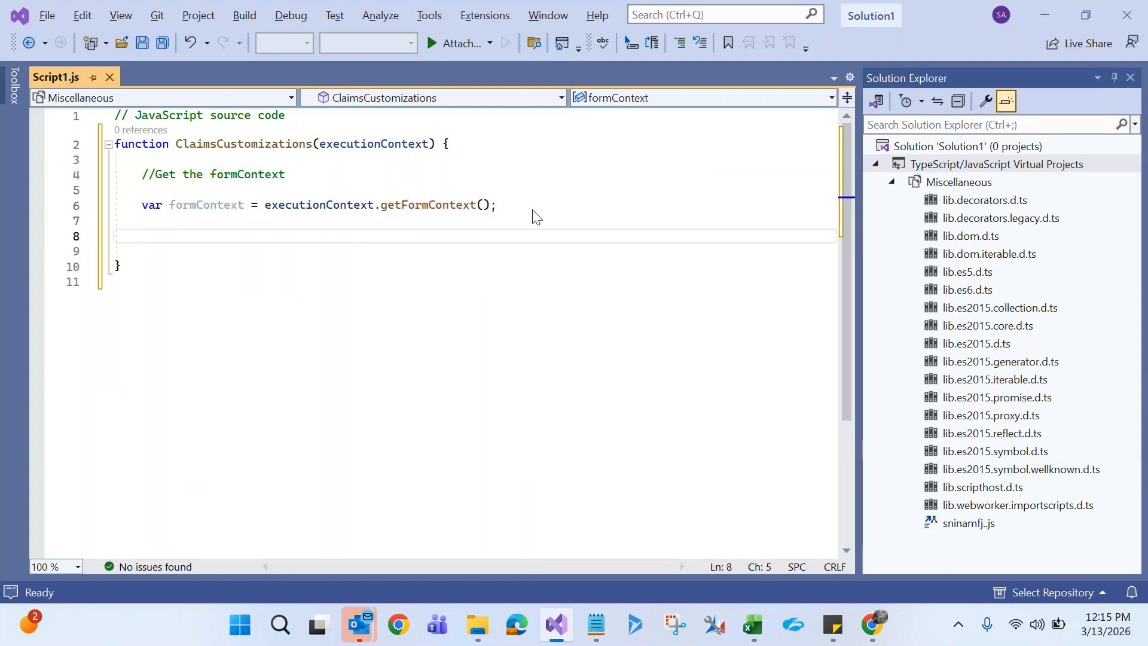
pyautogui.hotkey('ctrl', 's')
pyautogui.click(526, 391)
# - Copy the formContext variable name, then switch to the browser and highlight the claim's Type of Defect and Contact field labels
pyautogui.doubleClick(201, 206)
pyautogui.hotkey('ctrl', 'c')
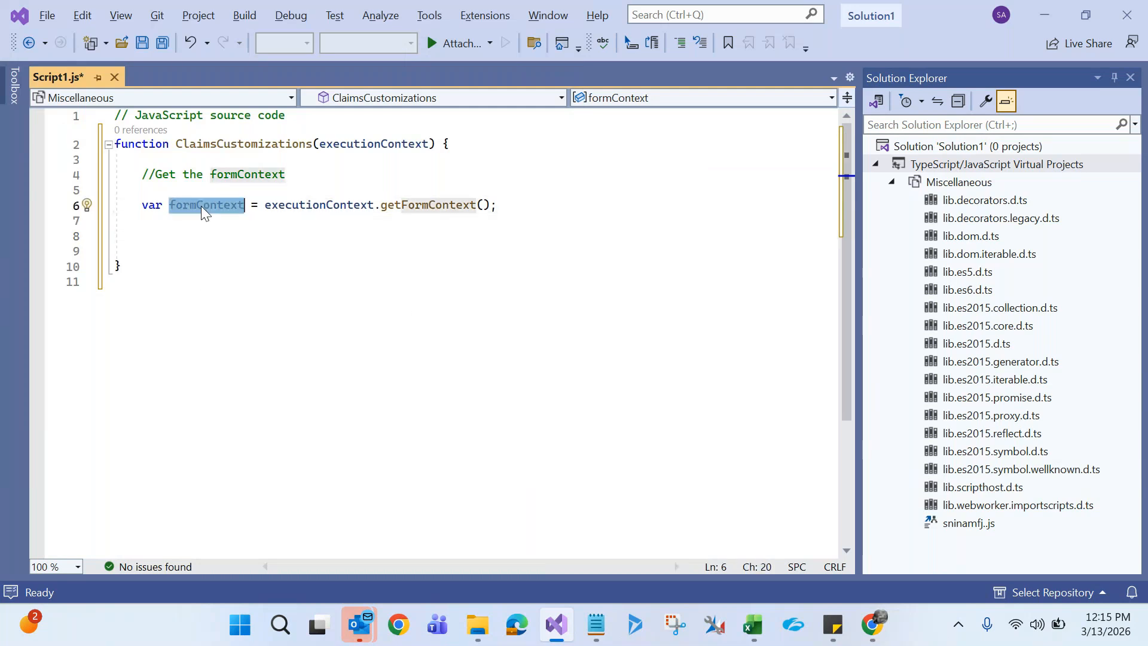
pyautogui.moveTo(193, 200)
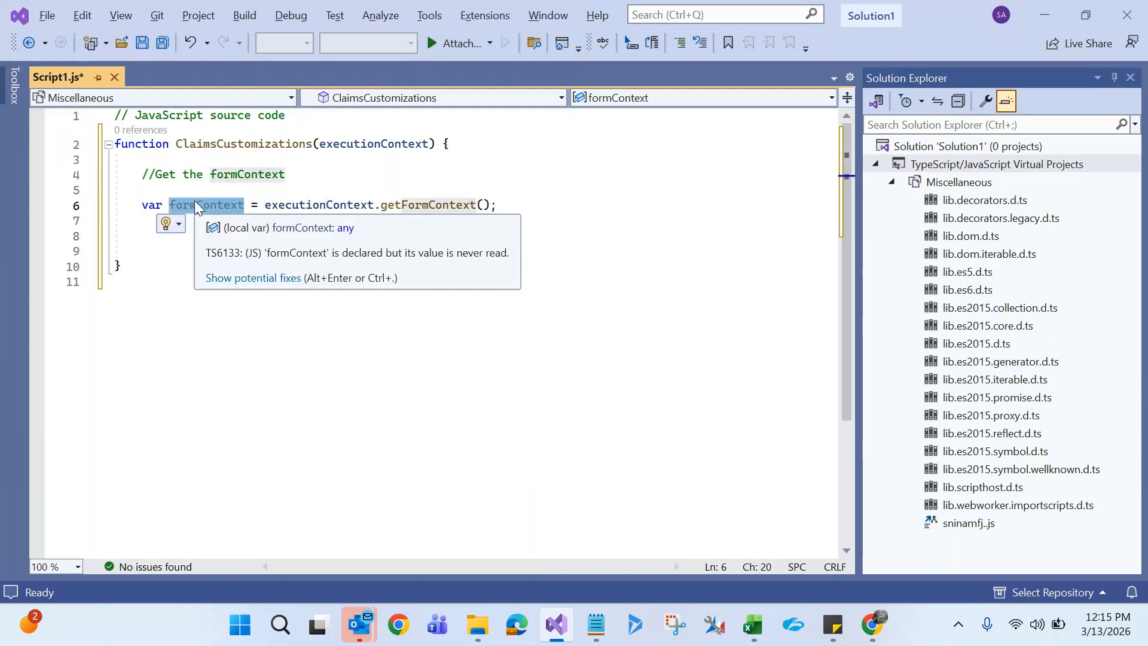
pyautogui.hotkey('alt', 'Tab')
pyautogui.click(528, 313)
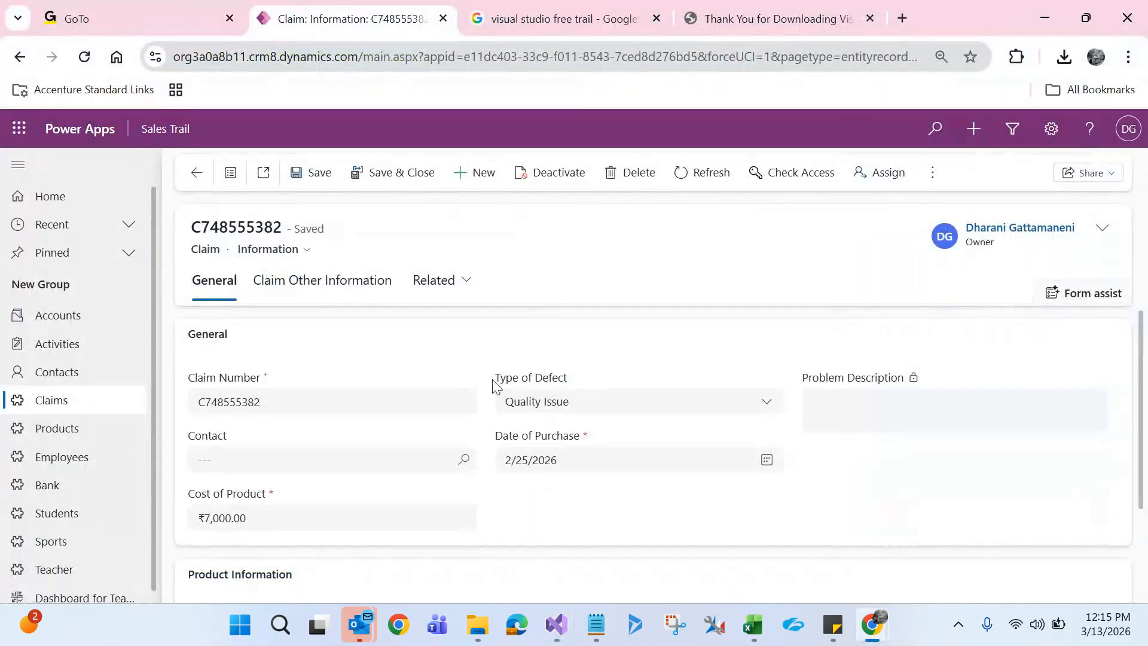
pyautogui.moveTo(502, 380); pyautogui.dragTo(584, 375)
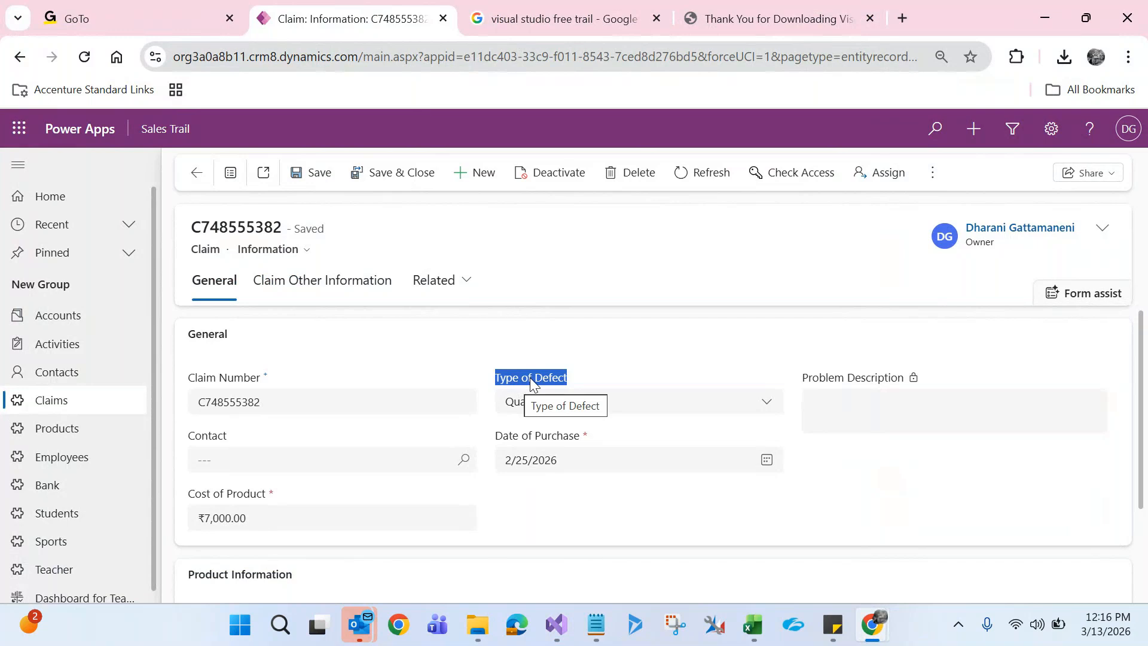
pyautogui.doubleClick(216, 439)
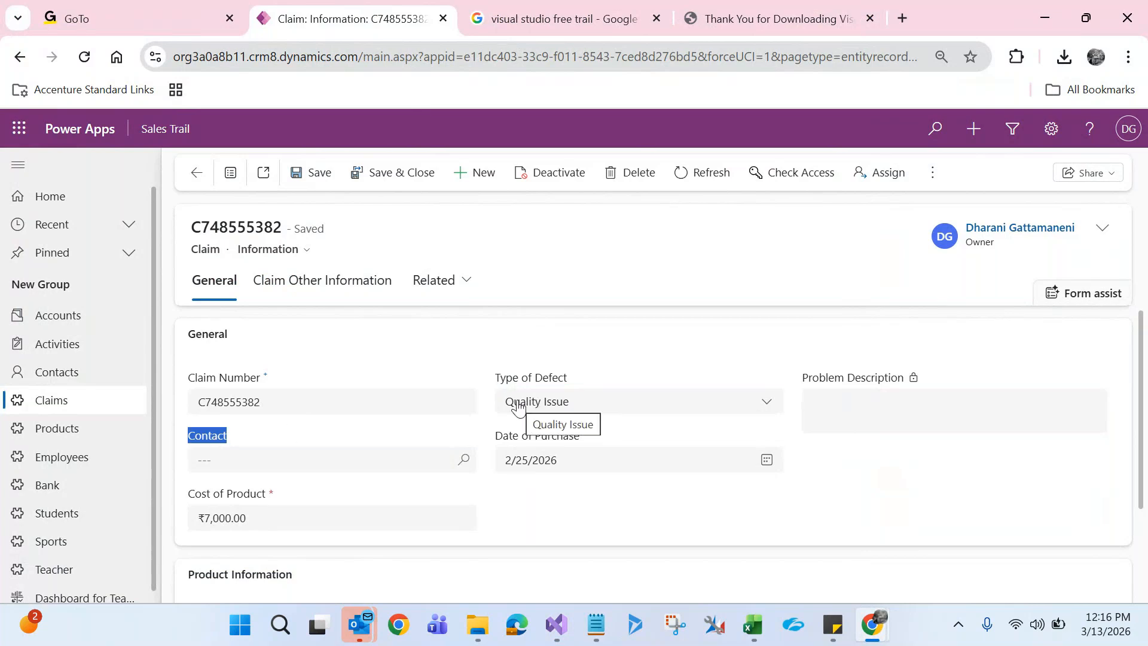
pyautogui.moveTo(496, 378); pyautogui.dragTo(572, 373)
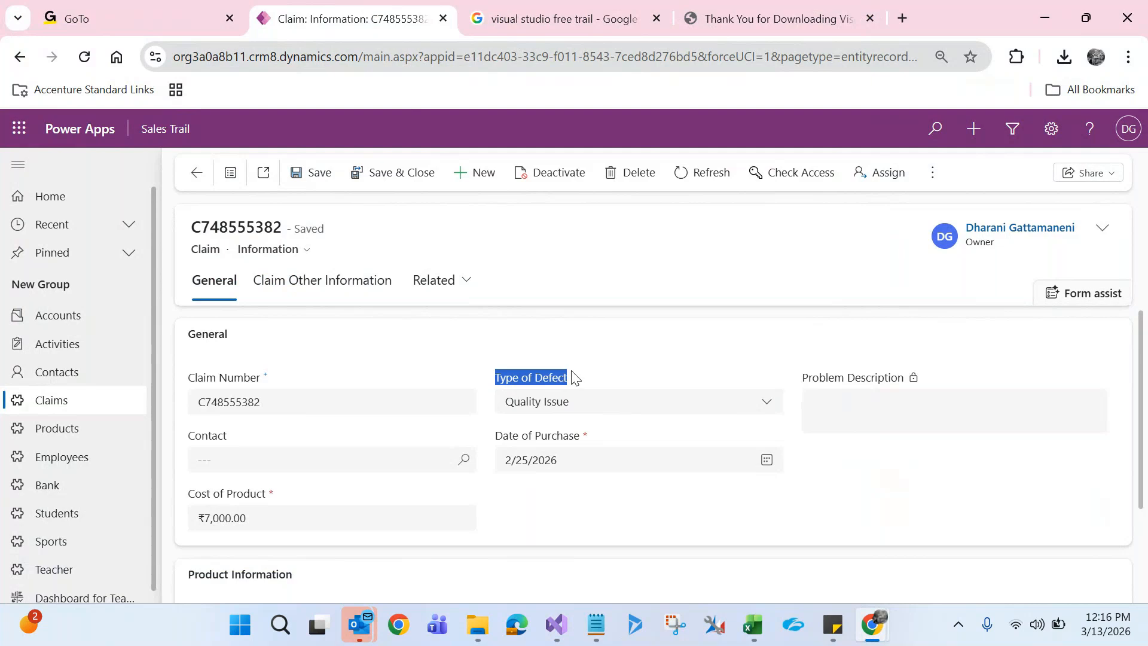
# - Switch to Visual Studio and add a formContext.getAttribute() call below the formContext declaration
pyautogui.hotkey('alt', 'Tab')
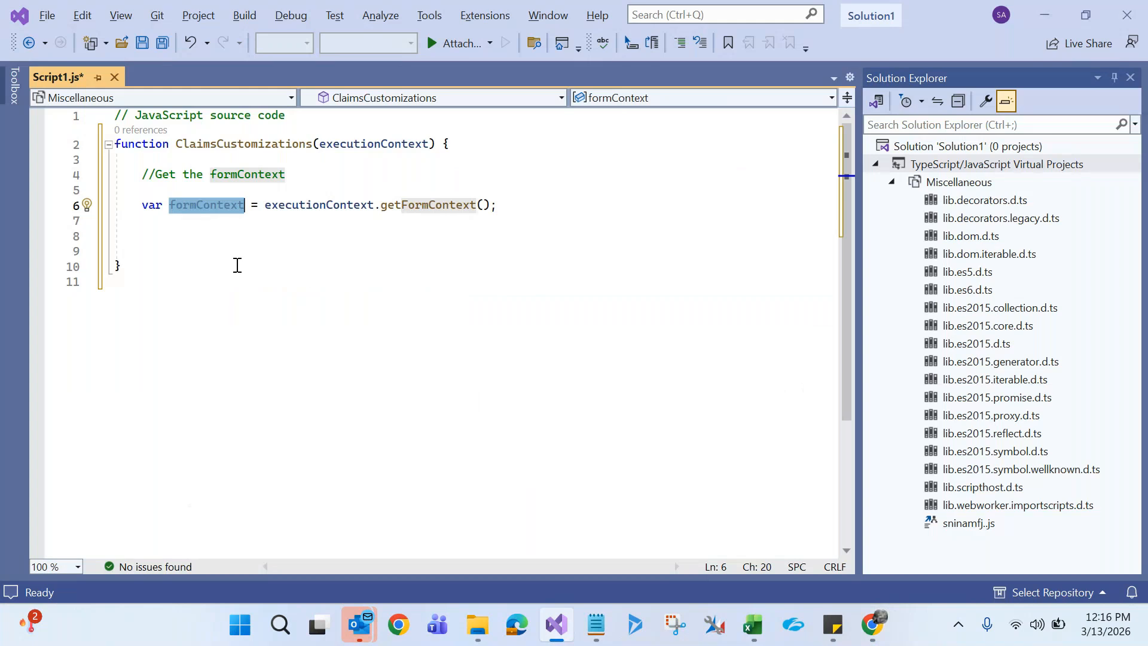
pyautogui.click(210, 238)
pyautogui.hotkey('ctrl', 'v')
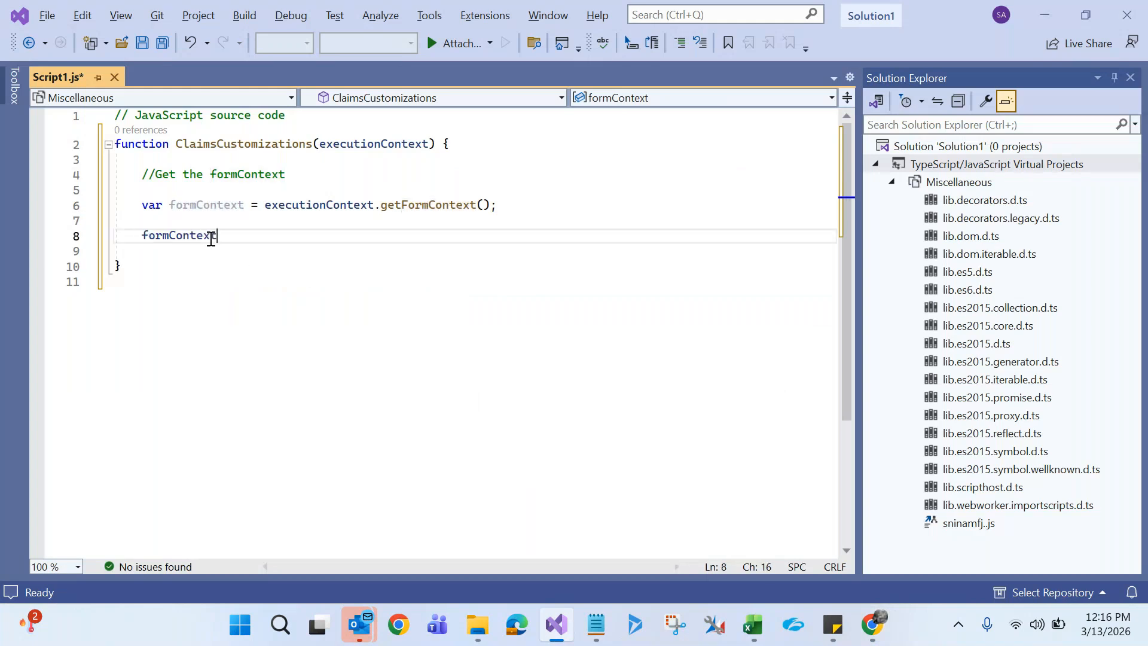
pyautogui.write('.')
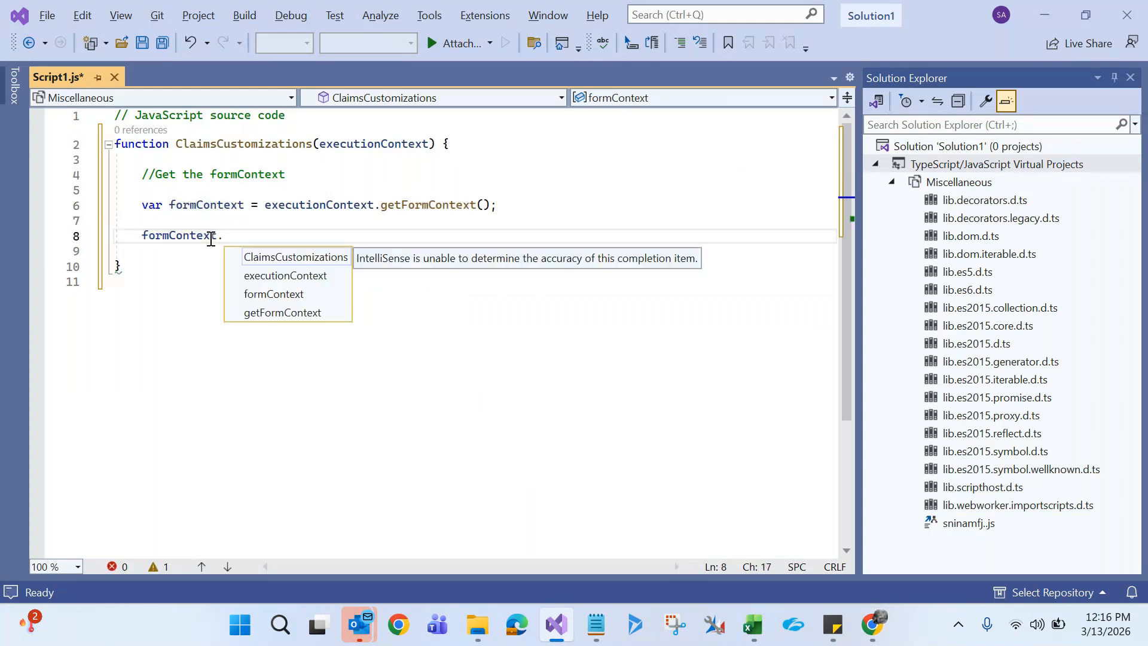
pyautogui.write('getA')
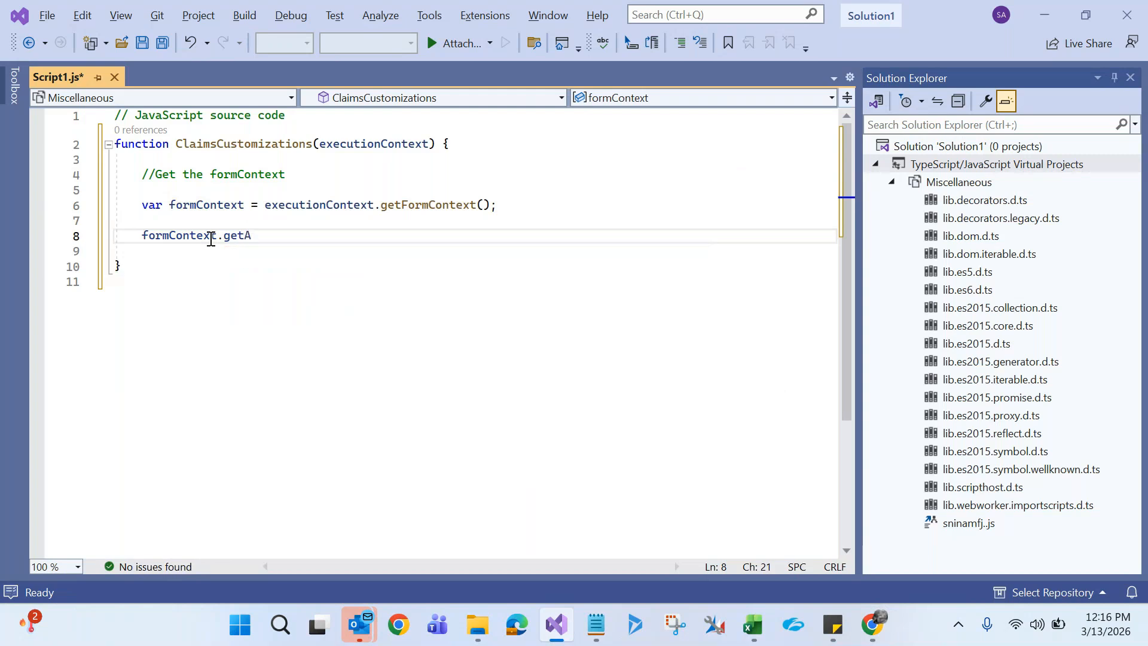
pyautogui.write('tti')
pyautogui.write('ibut')
pyautogui.write('e()')
# - Switch to the browser, highlight the Type of Defect label, and open the organization's main.aspx?settingsonly=true page in the Google results tab
pyautogui.hotkey('alt', 'Tab')
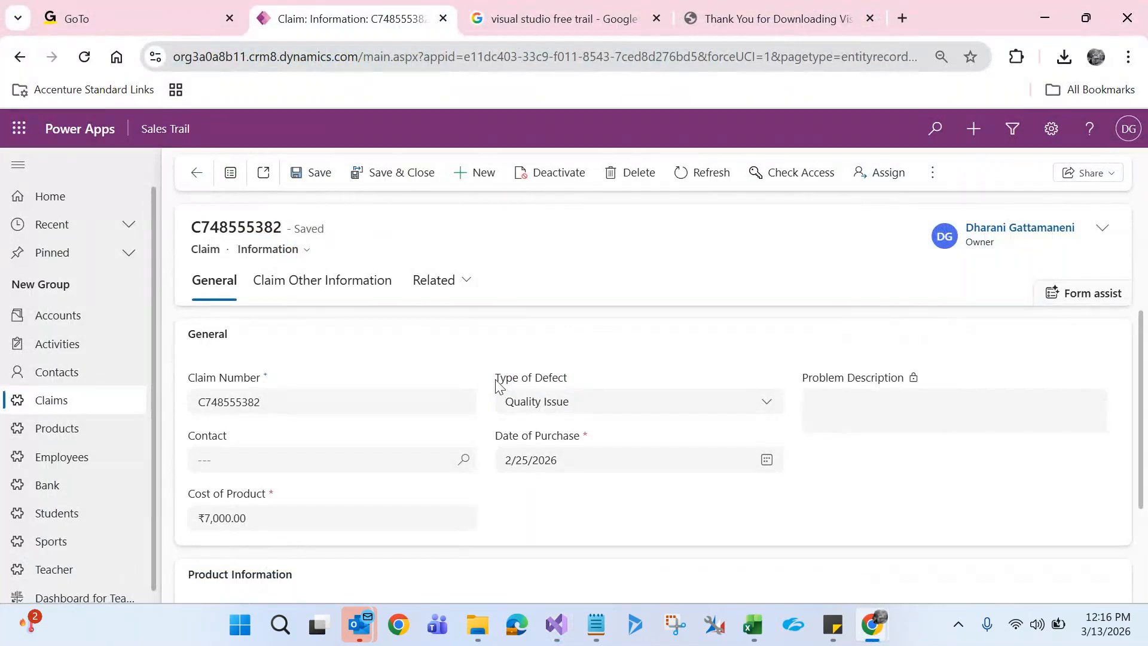
pyautogui.moveTo(495, 377); pyautogui.dragTo(572, 385)
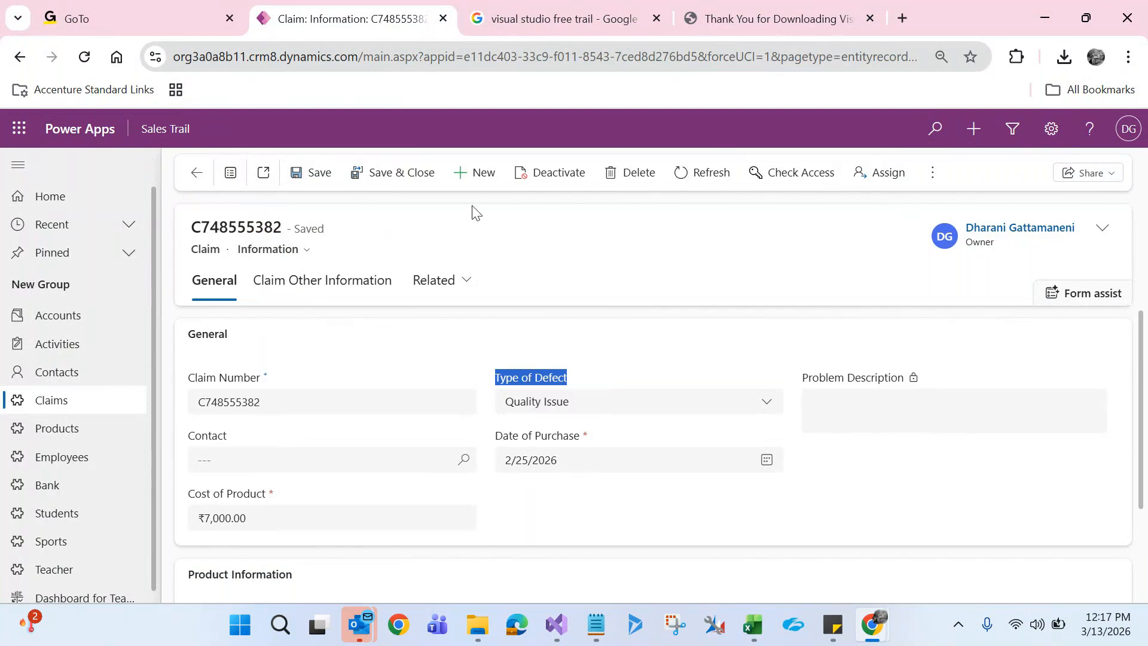
pyautogui.moveTo(424, 55); pyautogui.dragTo(177, 41)
pyautogui.hotkey('ctrl', 'c')
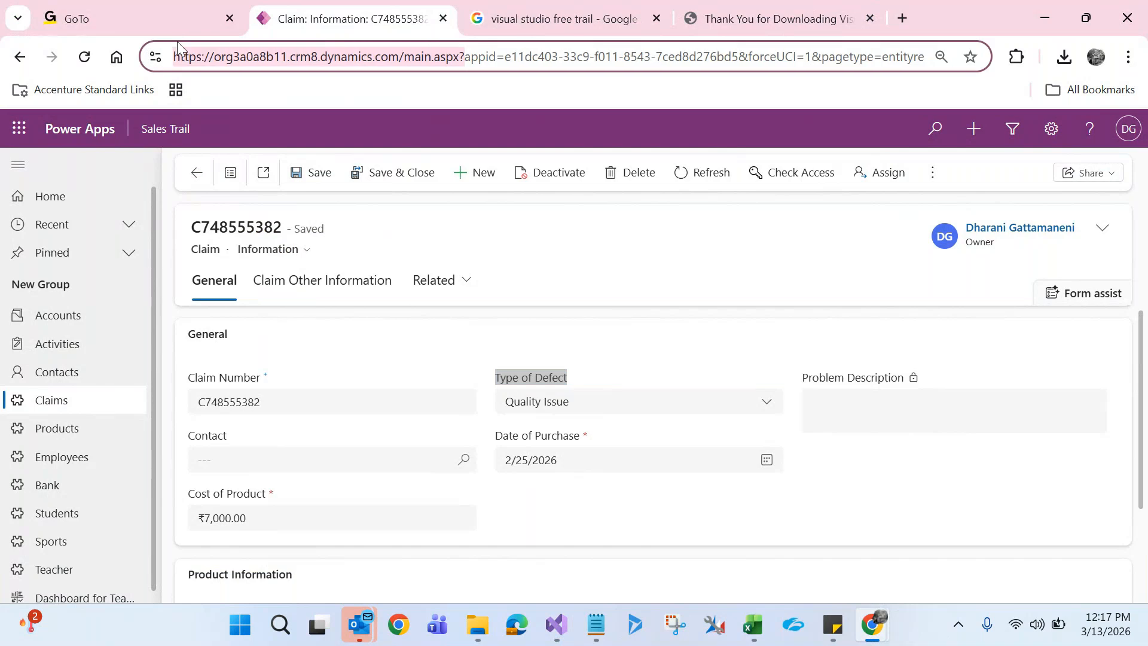
pyautogui.click(487, 20)
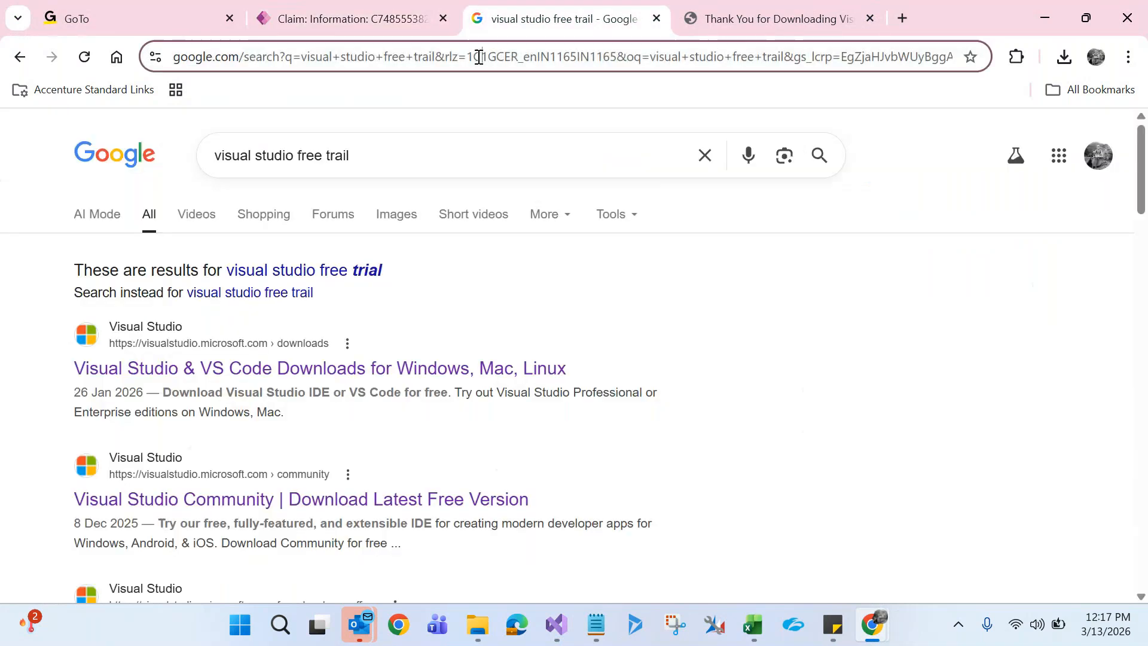
pyautogui.click(478, 57)
pyautogui.hotkey('ctrl', 'v')
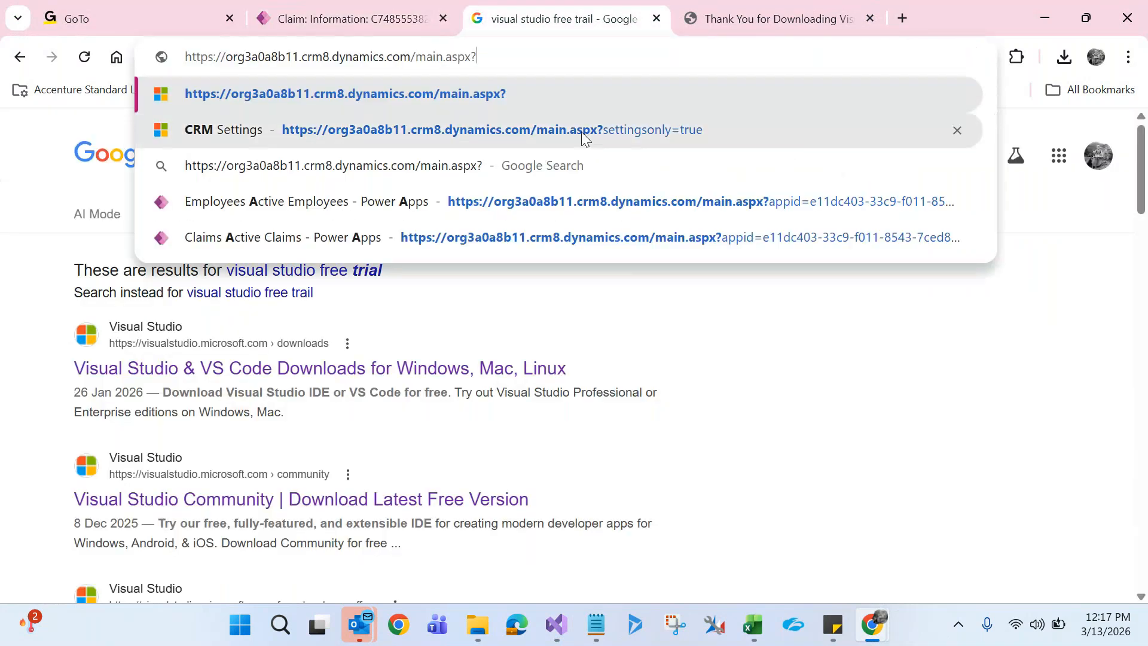
pyautogui.click(581, 131)
pyautogui.moveTo(425, 56); pyautogui.dragTo(535, 55)
pyautogui.click(859, 314)
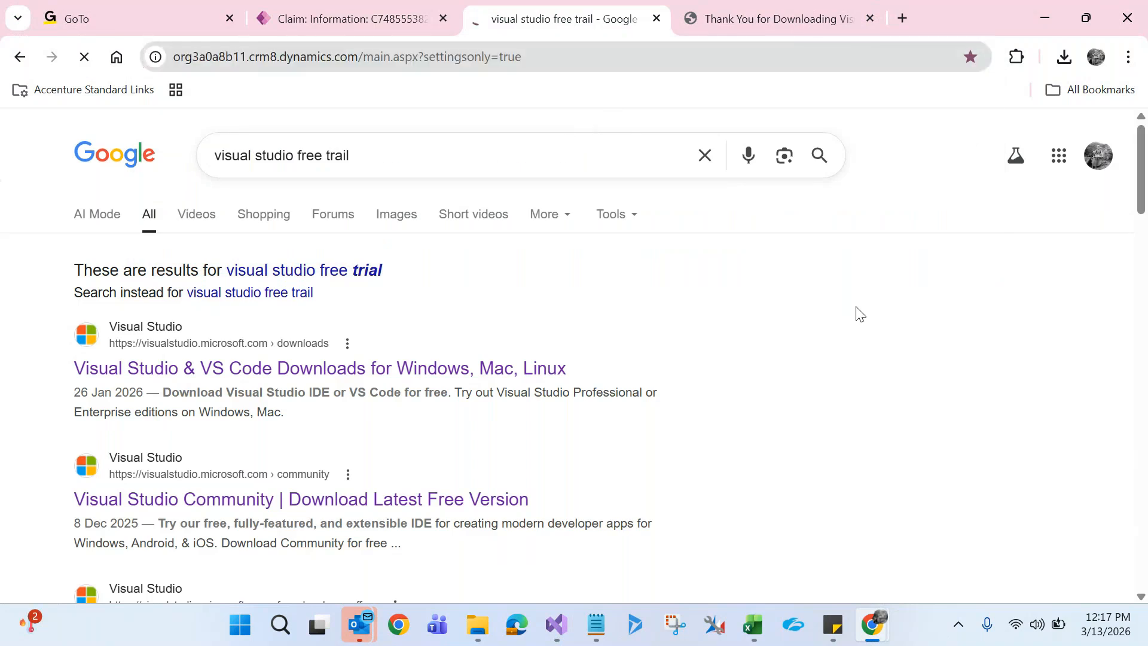
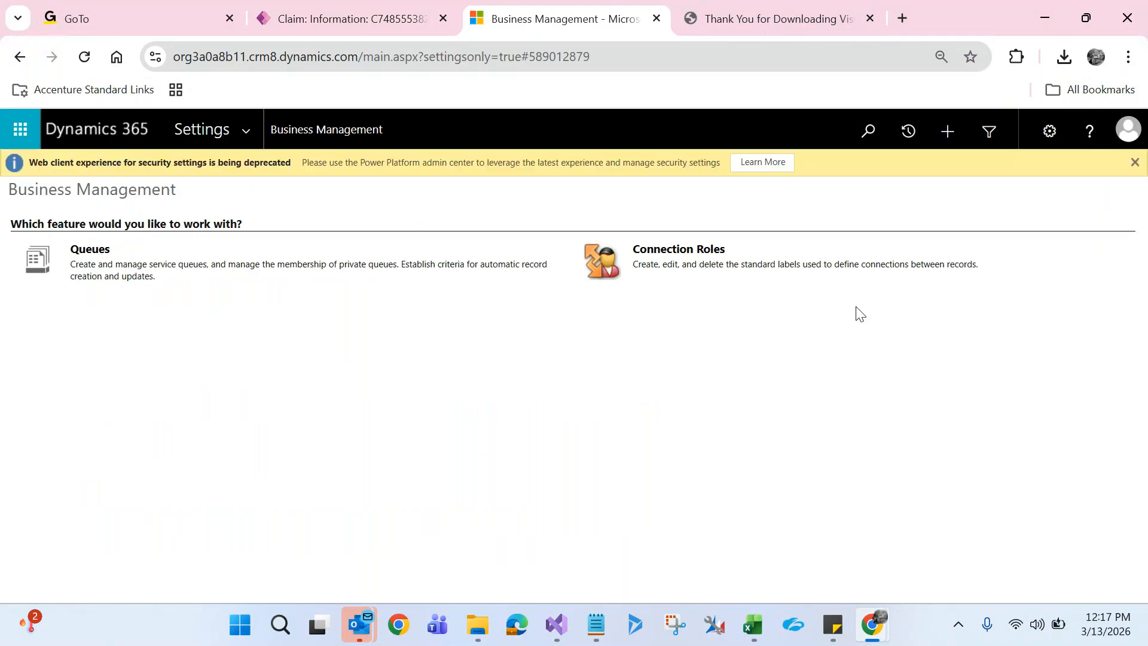
# - Open the Walmart CRM Components solution from the Dynamics 365 solutions list and maximize its window
pyautogui.click(239, 132)
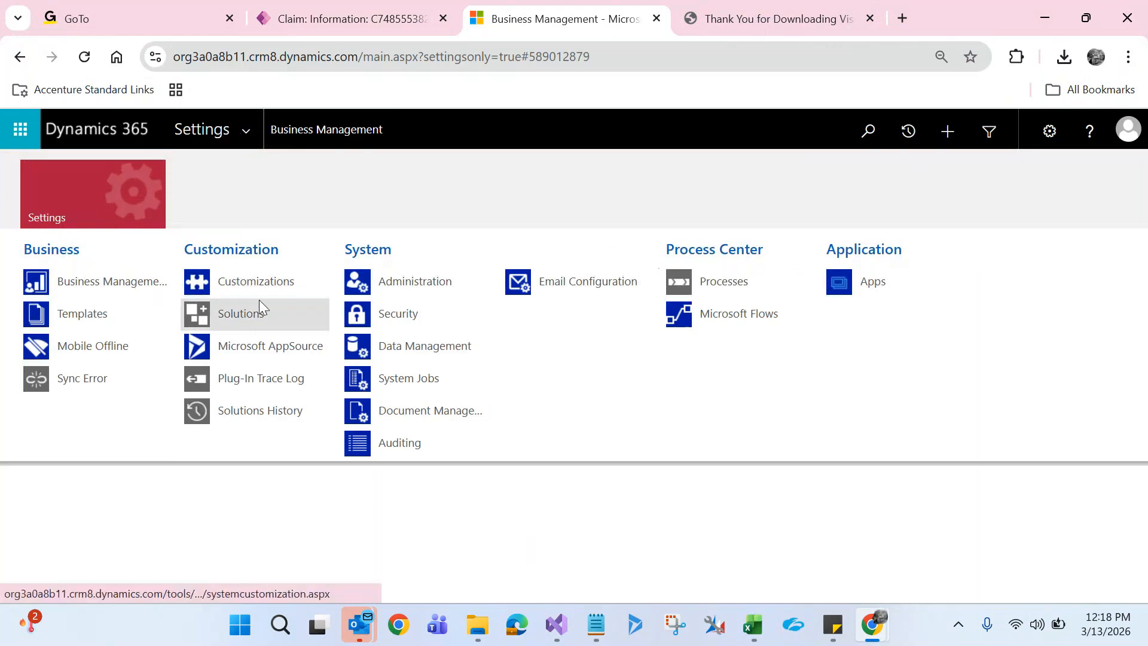
pyautogui.click(257, 302)
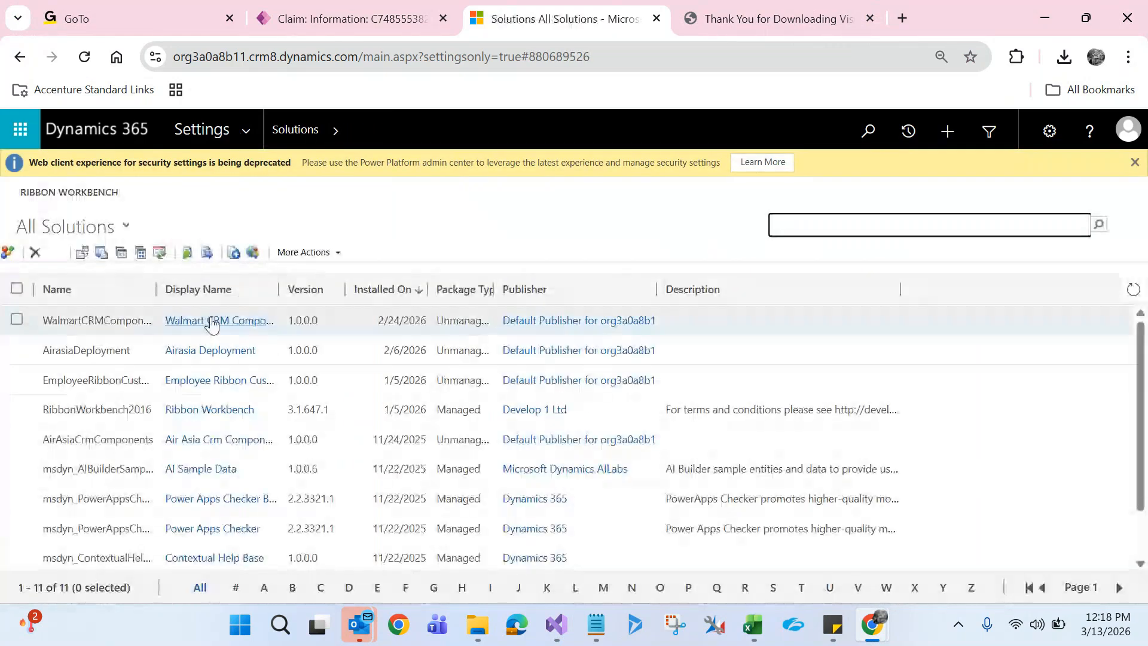
pyautogui.click(209, 321)
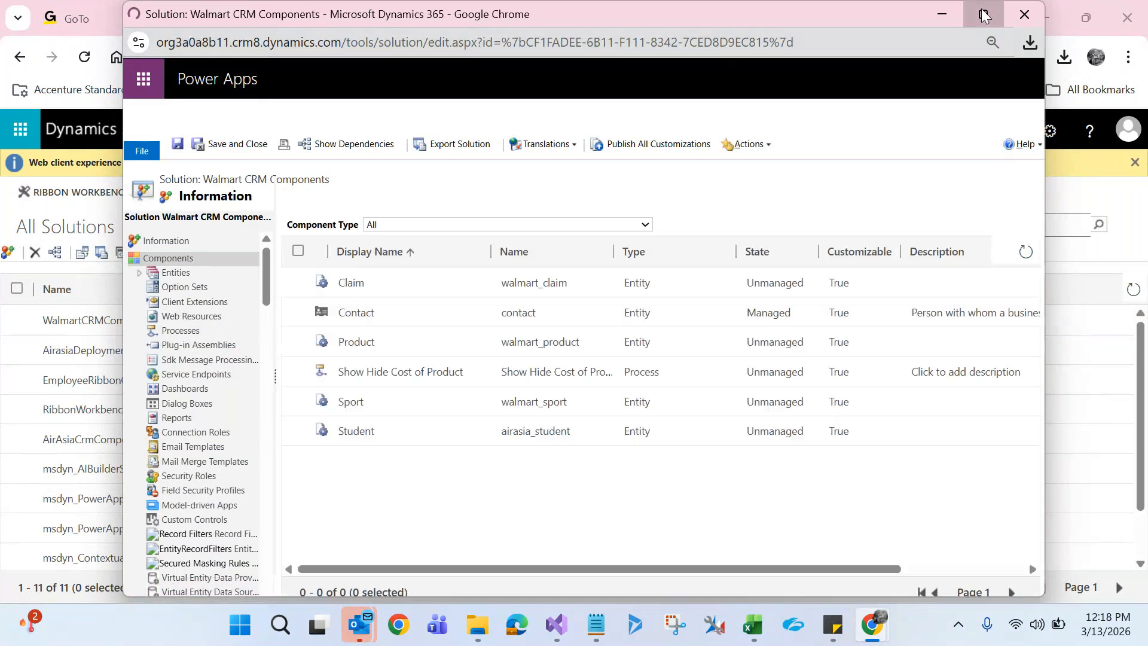
pyautogui.click(983, 14)
# - Open the Claim entity's main Information form in the form editor and maximize its window
pyautogui.click(16, 265)
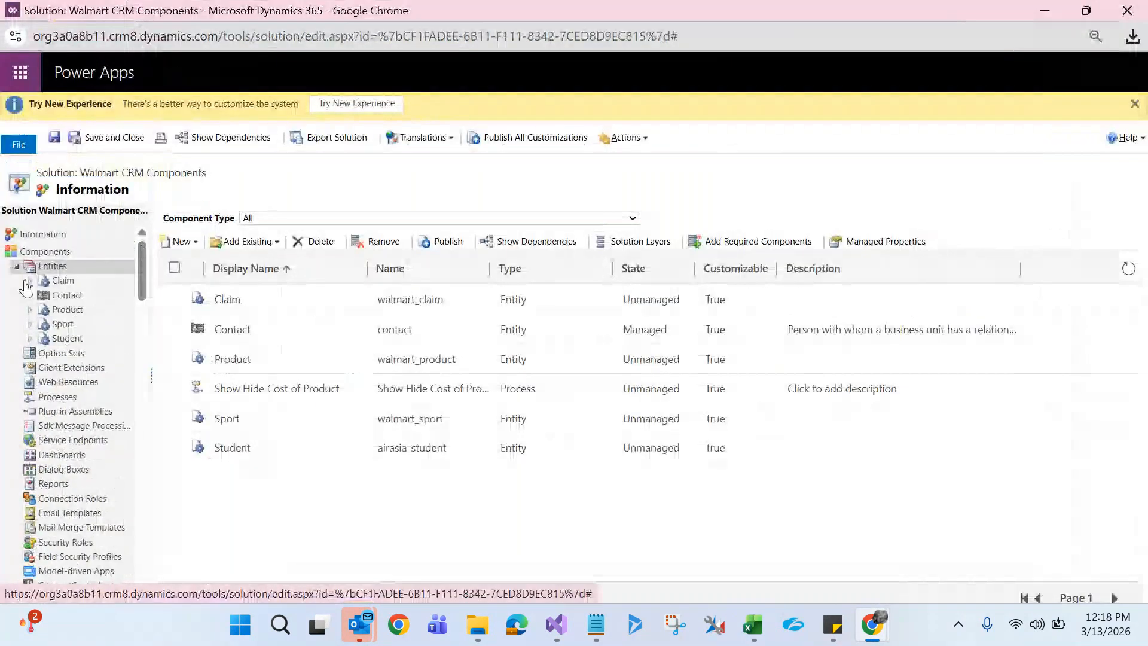
pyautogui.click(30, 281)
pyautogui.click(77, 295)
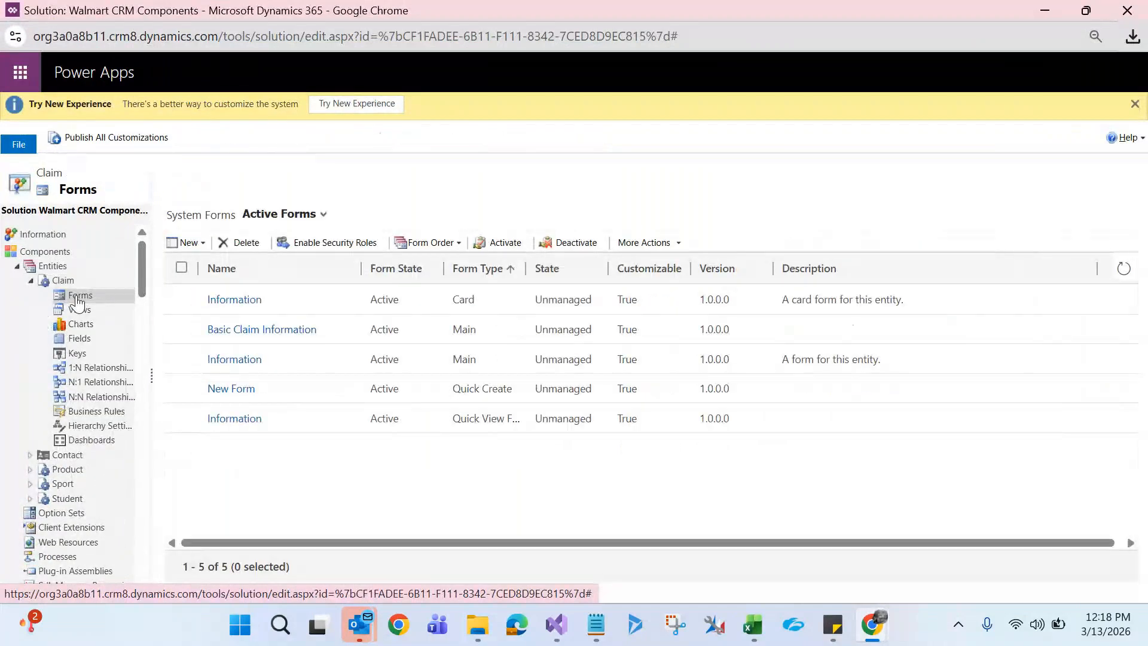
pyautogui.click(220, 358)
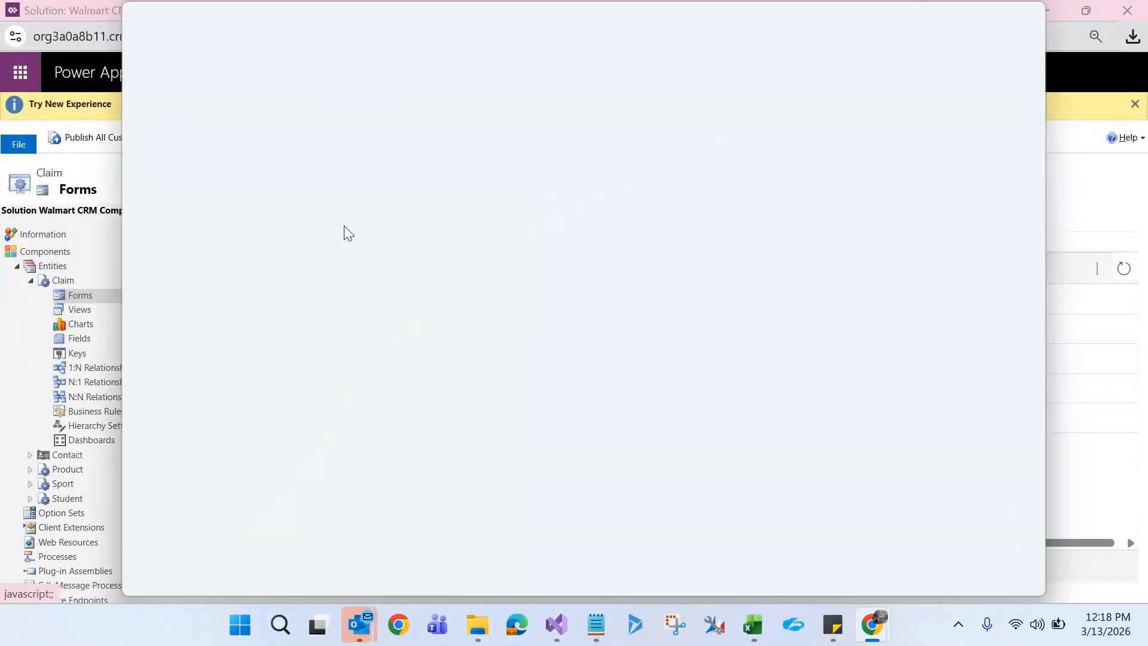
pyautogui.doubleClick(577, 10)
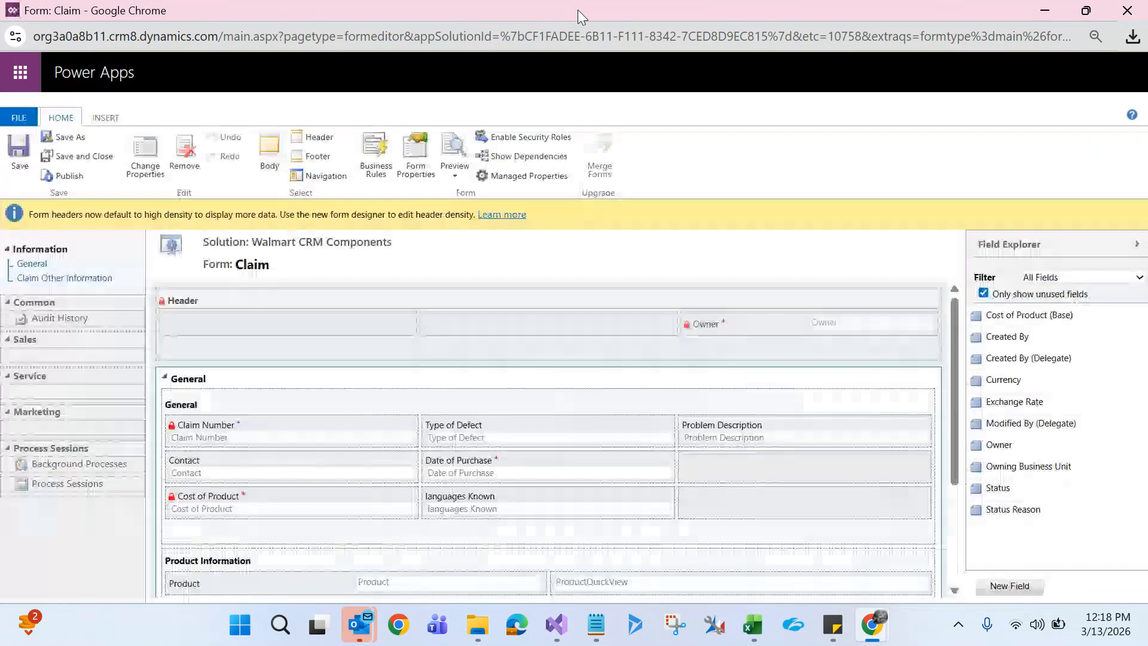
# - Open the Type of Defect field's properties and copy its name, walmart_typeofdefect, from the details
pyautogui.doubleClick(505, 469)
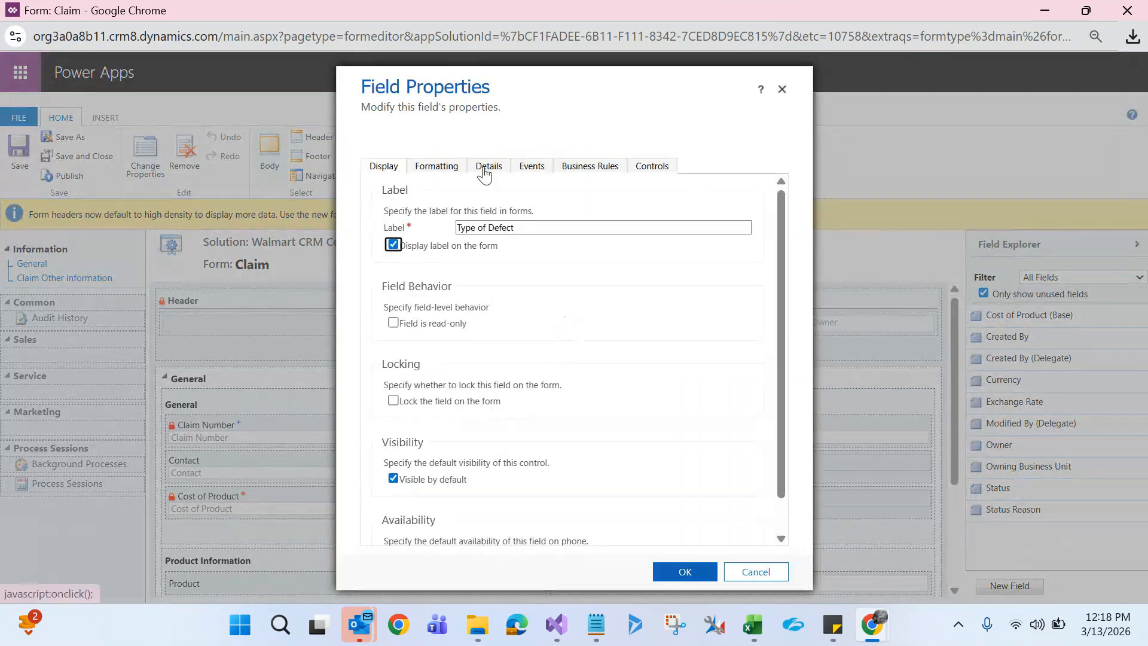
pyautogui.click(485, 174)
pyautogui.doubleClick(520, 248)
pyautogui.hotkey('ctrl', 'c')
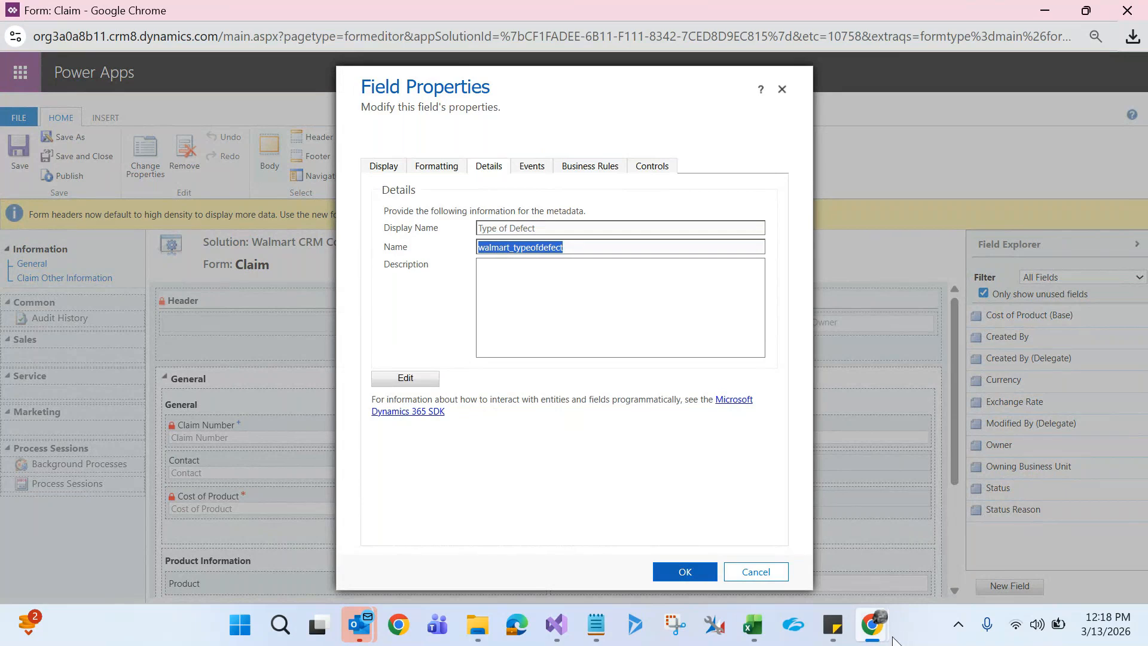
# - Switch to Visual Studio and pass "walmart_typeofdefect" as the quoted argument of the getAttribute call
pyautogui.click(565, 618)
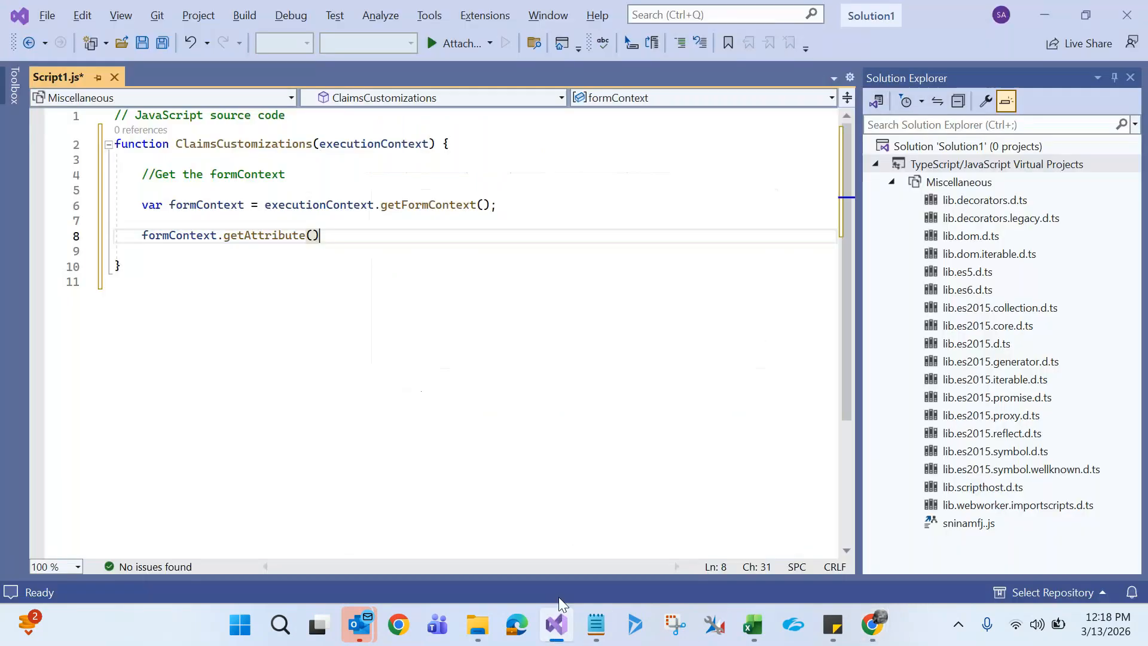
pyautogui.click(314, 236)
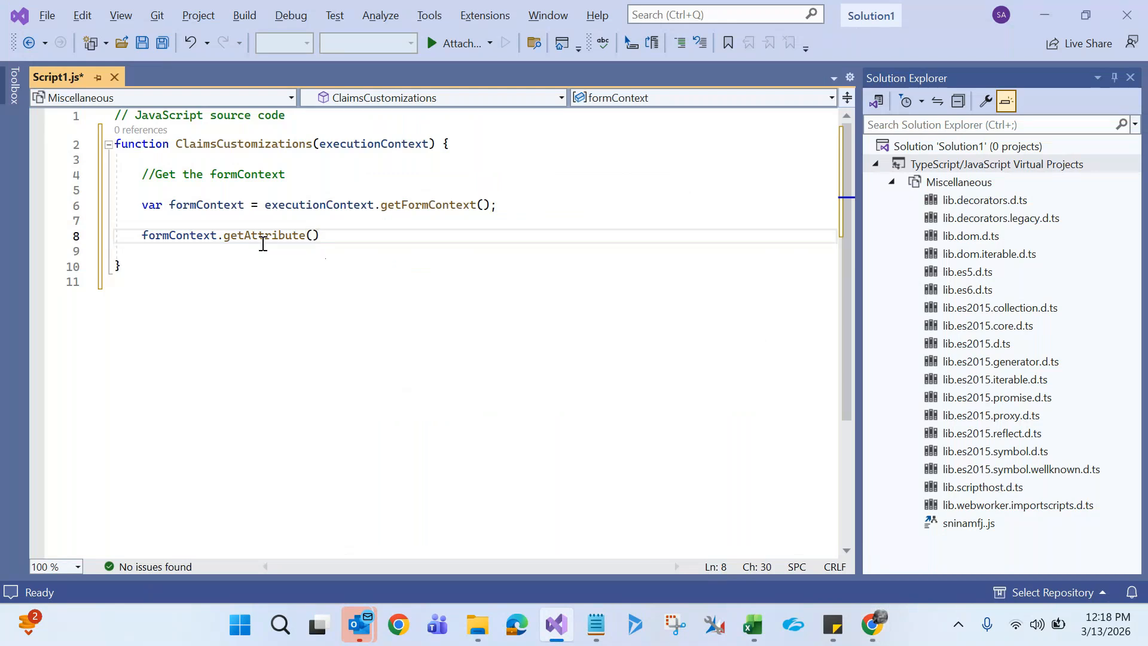
pyautogui.write('""')
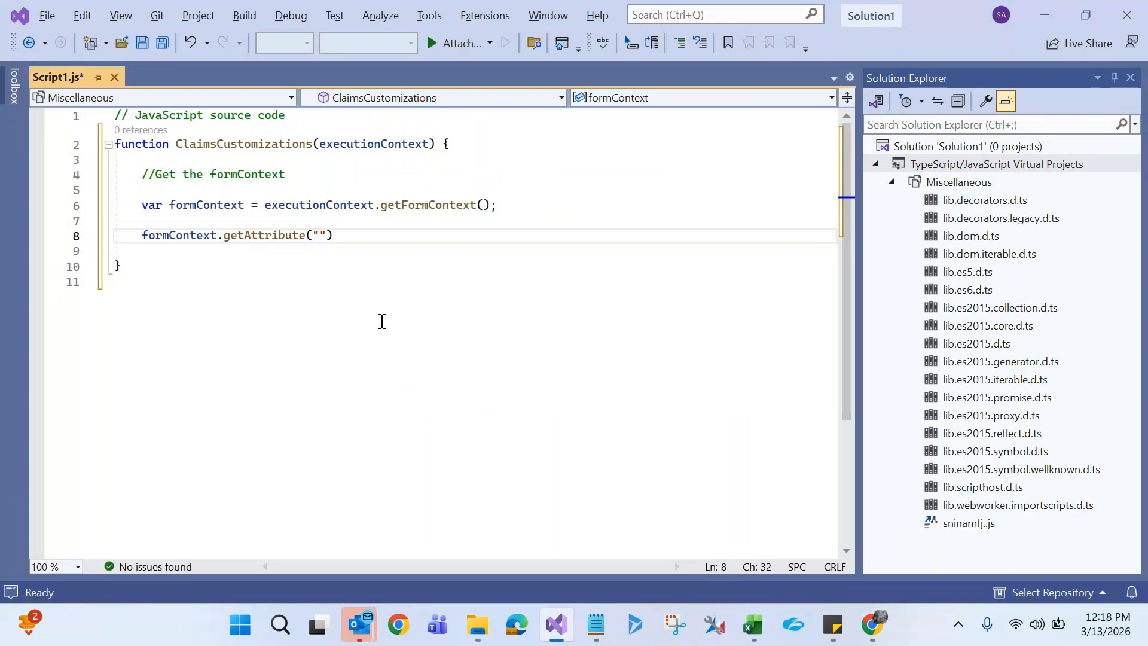
pyautogui.press('Left')
pyautogui.hotkey('ctrl', 'v')
pyautogui.click(382, 321)
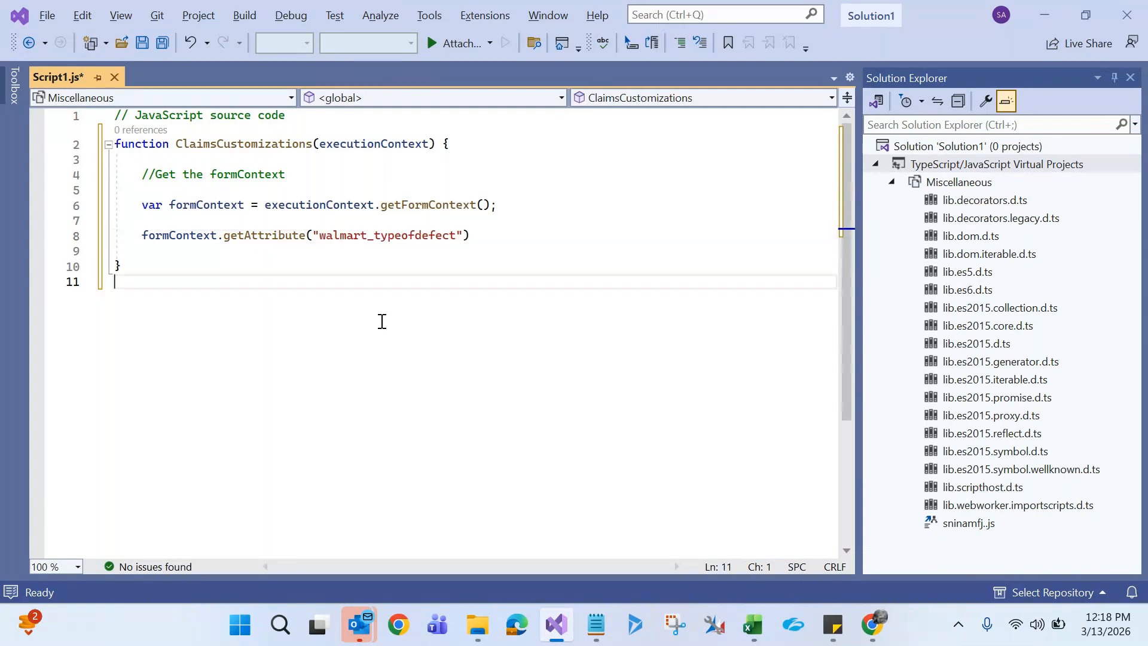
# - Highlight formContext, getAttribute and the walmart_typeofdefect argument one after another in the new statement
pyautogui.doubleClick(183, 241)
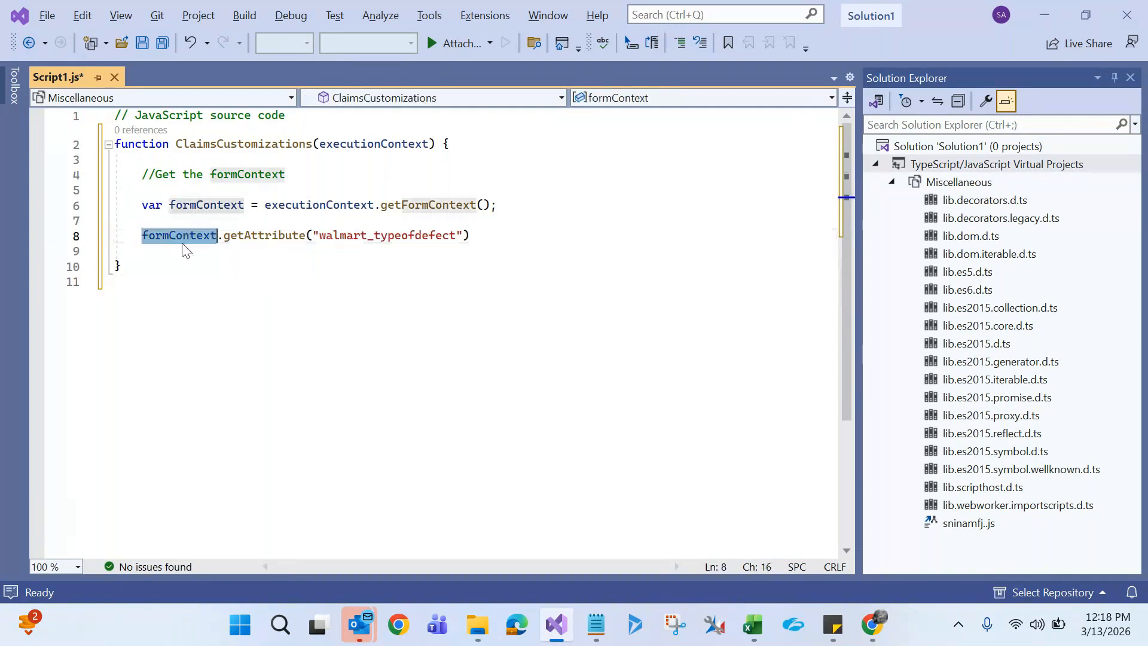
pyautogui.doubleClick(249, 235)
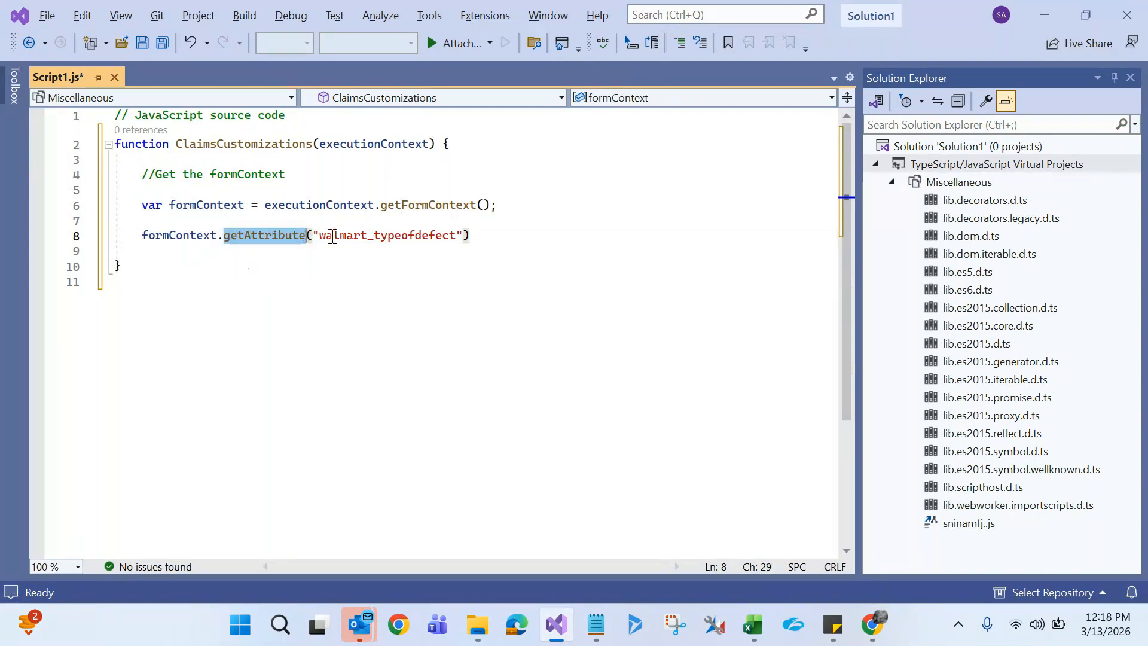
pyautogui.doubleClick(385, 235)
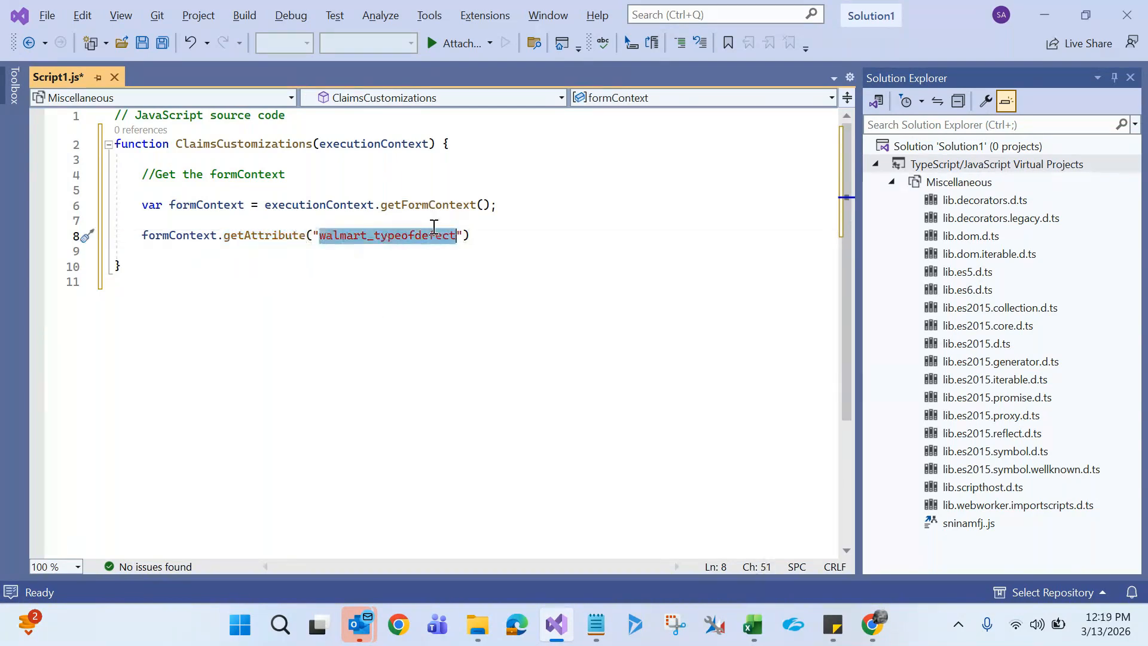
# - Complete the Type of Defect statement by appending .getValue(); after the getAttribute call
pyautogui.click(488, 232)
pyautogui.write('.get')
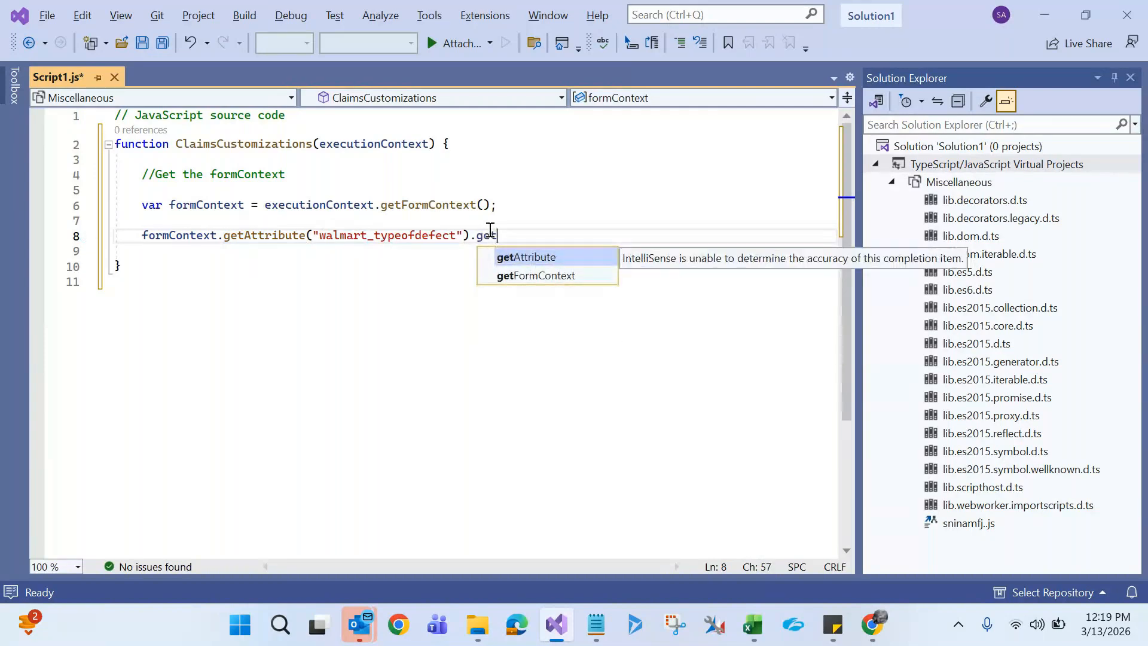
pyautogui.write('Value')
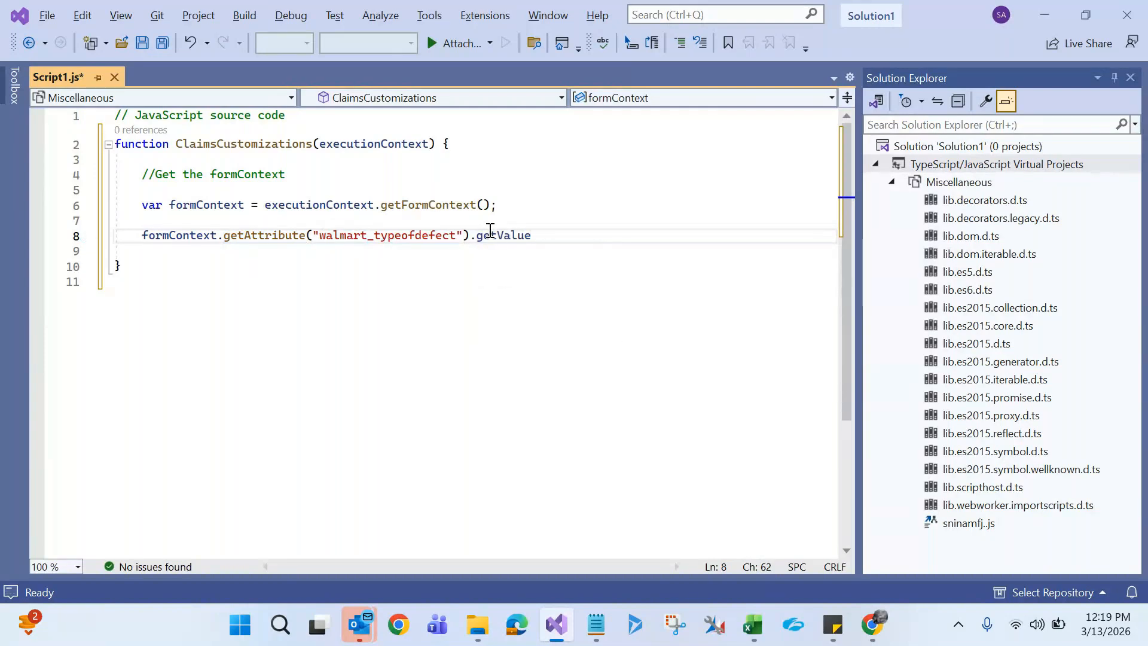
pyautogui.click(501, 235)
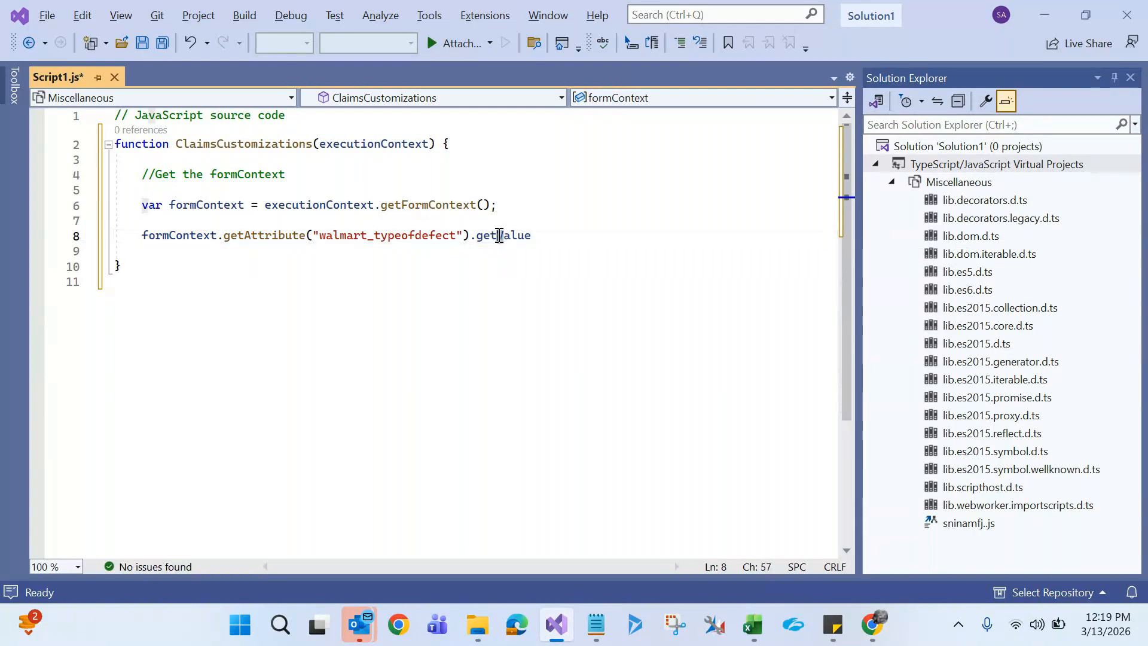
pyautogui.click(563, 239)
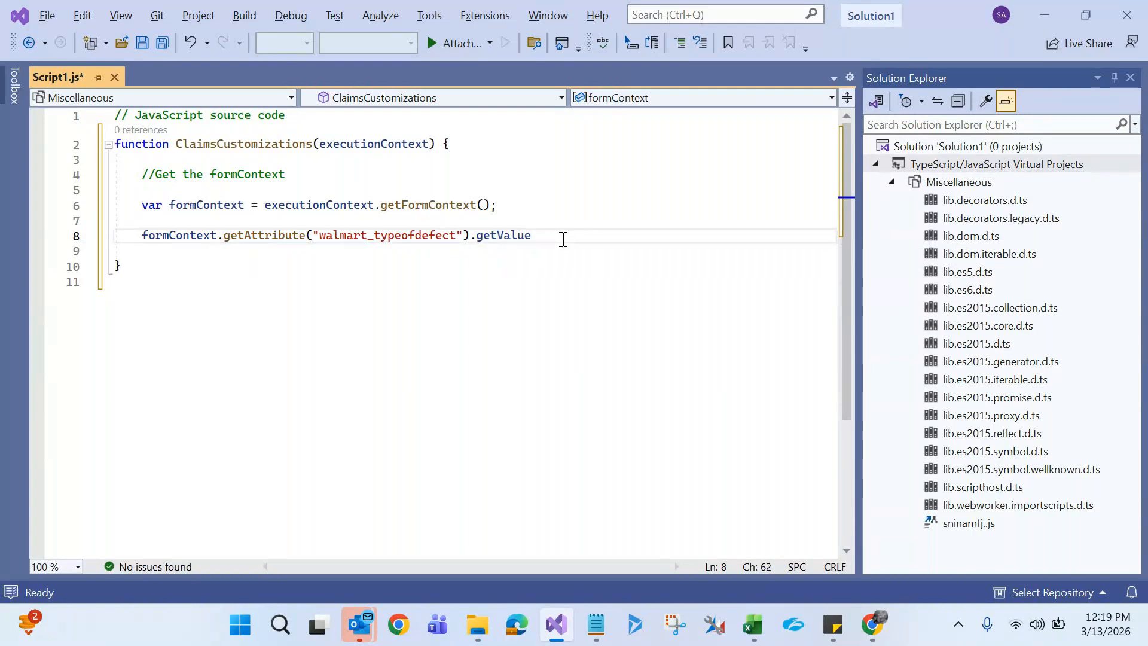
pyautogui.write('();')
# - Highlight the whole getValue statement, examine the claim record's Type of Defect value in the browser, and return to the script
pyautogui.moveTo(563, 239); pyautogui.dragTo(145, 236)
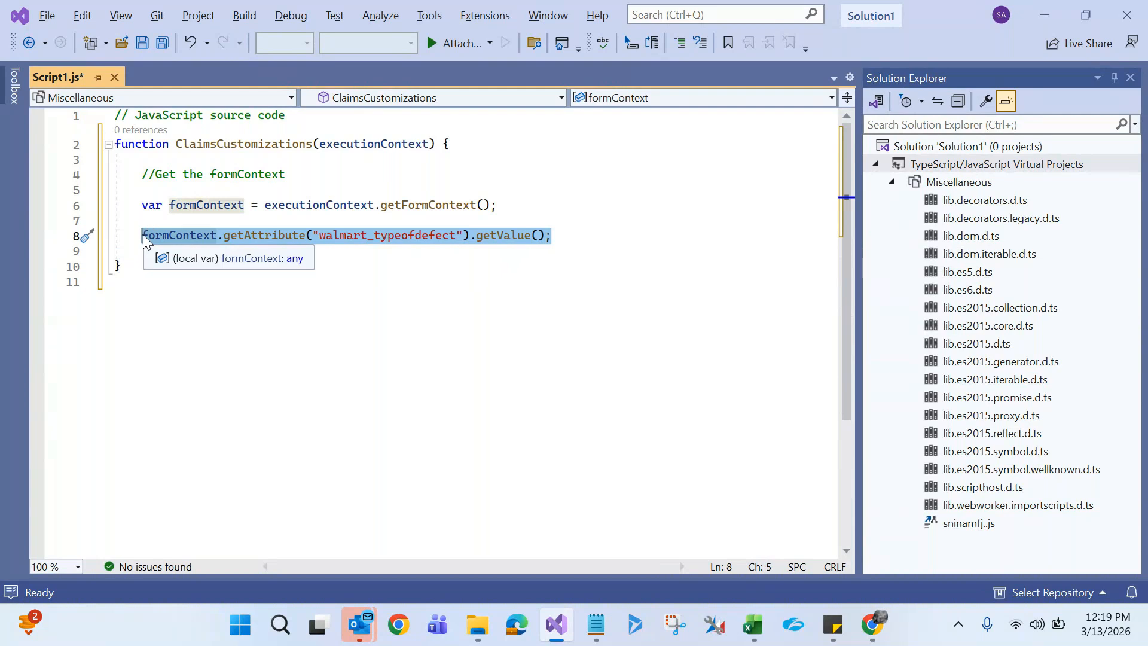
pyautogui.hotkey('alt', 'Tab')
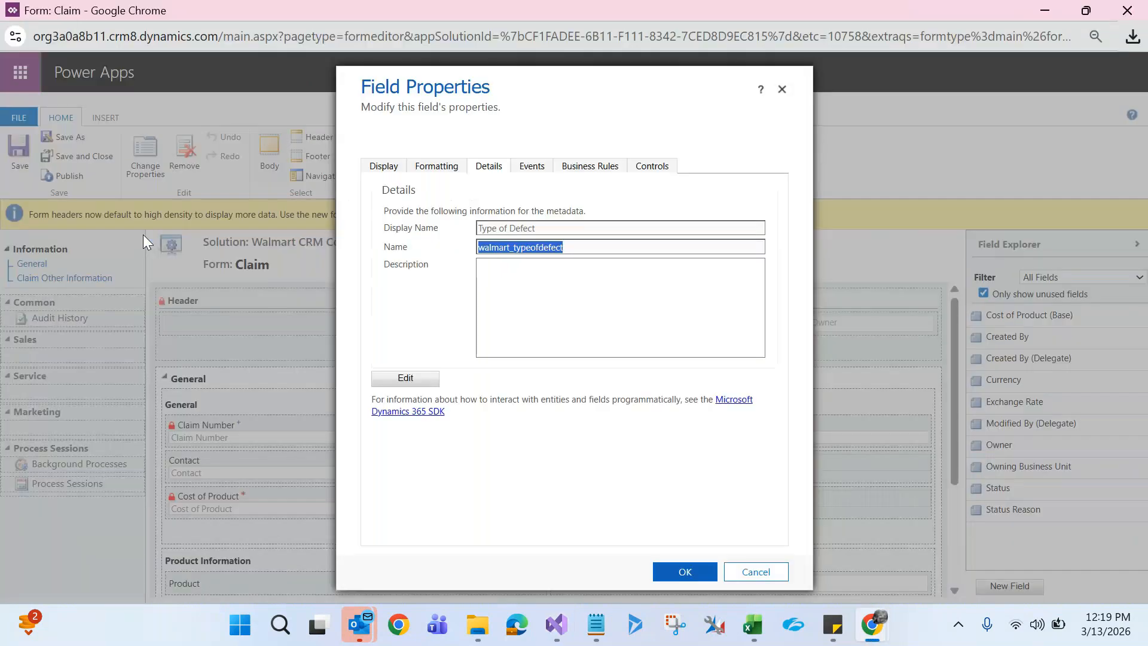
pyautogui.hotkey('alt', 'Tab')
pyautogui.press('Tab')
pyautogui.hotkey('alt', 'Tab')
pyautogui.click(389, 11)
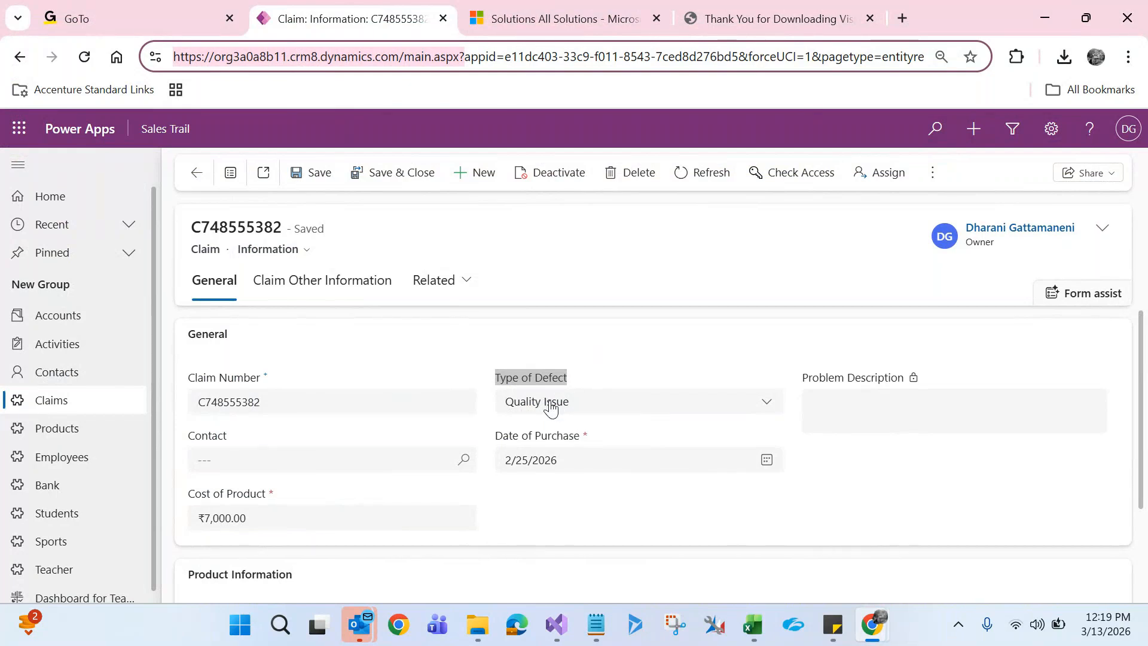
pyautogui.hotkey('alt', 'Tab')
pyautogui.hotkey('alt', 'Tab')
pyautogui.hotkey('alt', 'Tab')
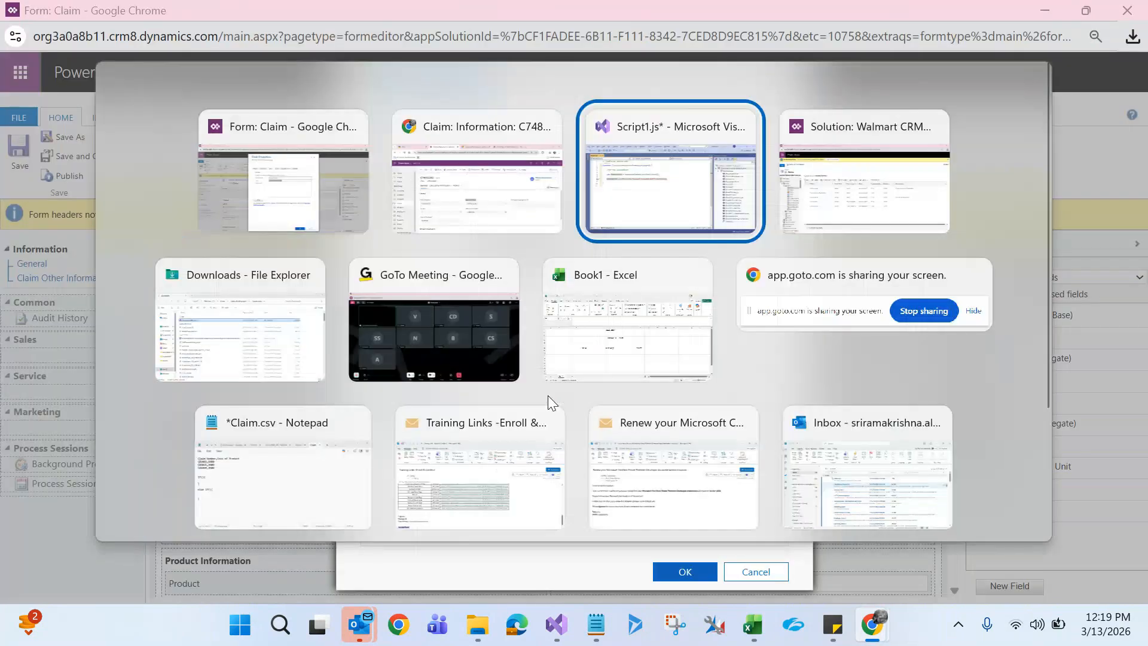
# - Highlight getValue in the script, switch to the claim record in the browser and list its Type of Defect choices
pyautogui.click(529, 346)
pyautogui.click(486, 235)
pyautogui.moveTo(487, 235); pyautogui.dragTo(517, 239)
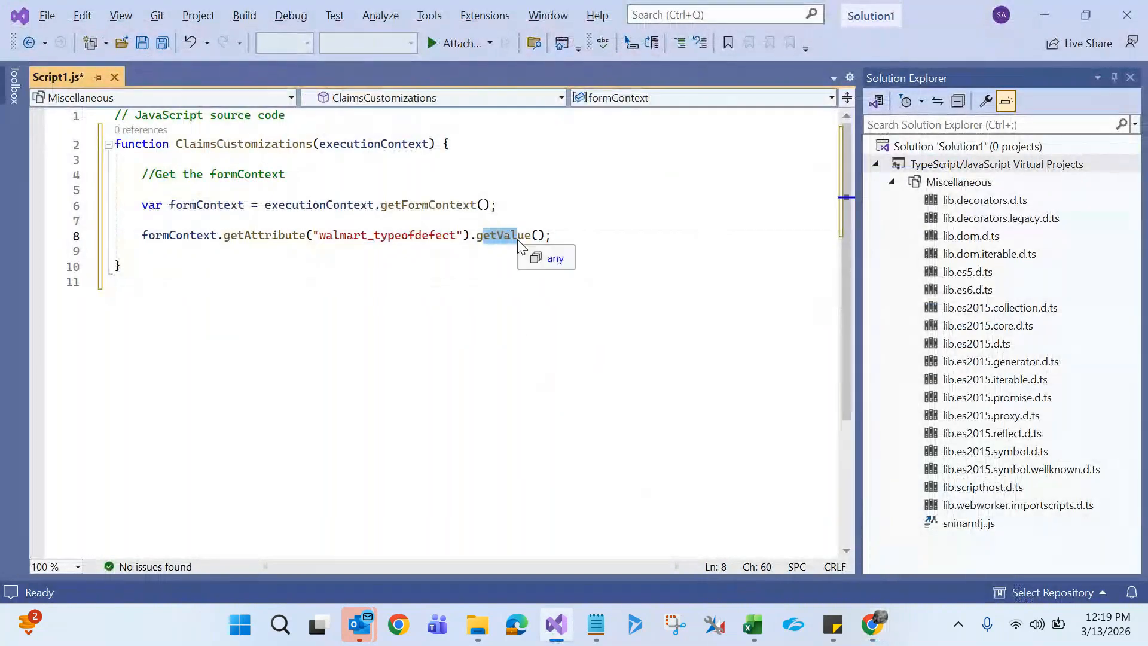
pyautogui.hotkey('alt', 'Tab')
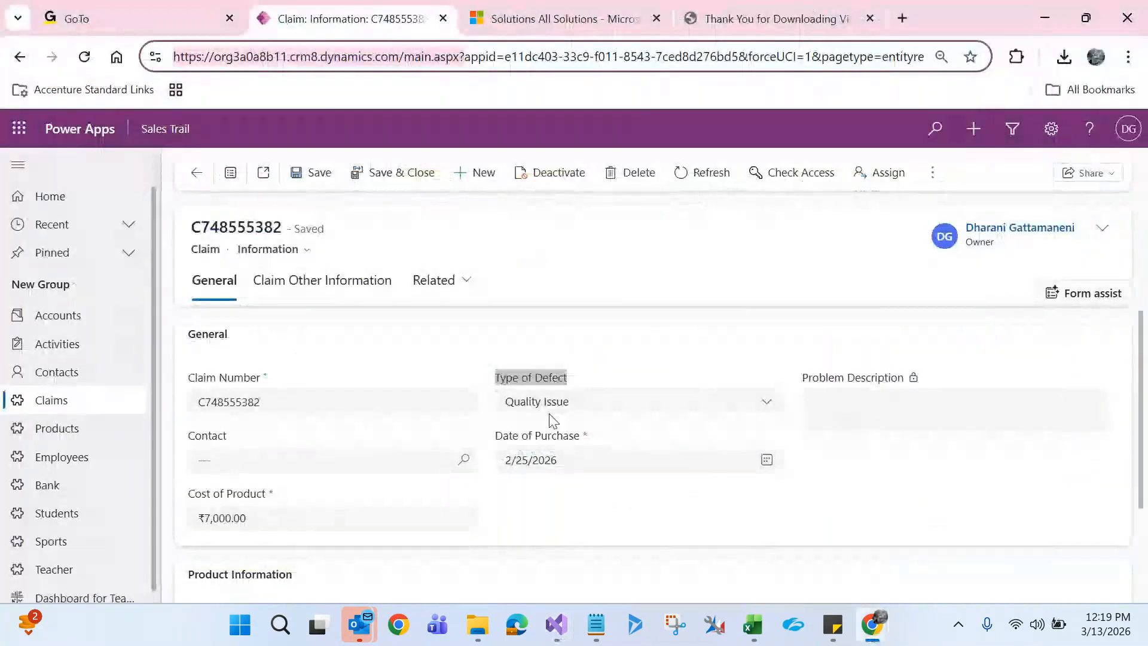
pyautogui.click(571, 410)
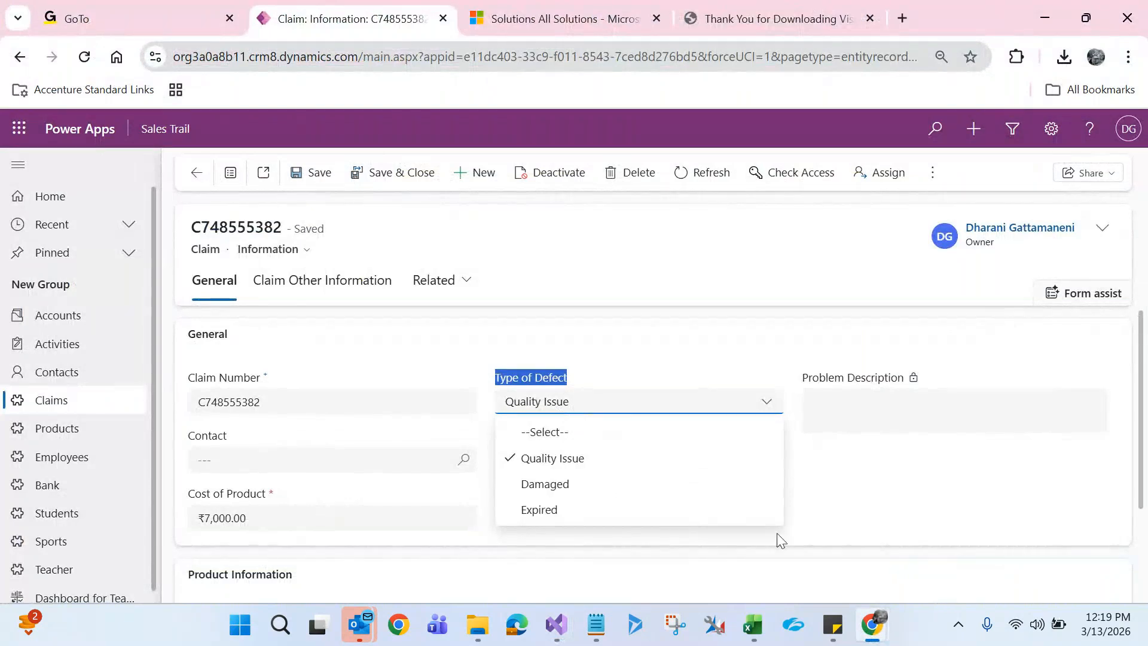
# - Open the Type of Defect field definition from the Claim form editor and examine the Quality Issue option's label and value
pyautogui.moveTo(874, 616)
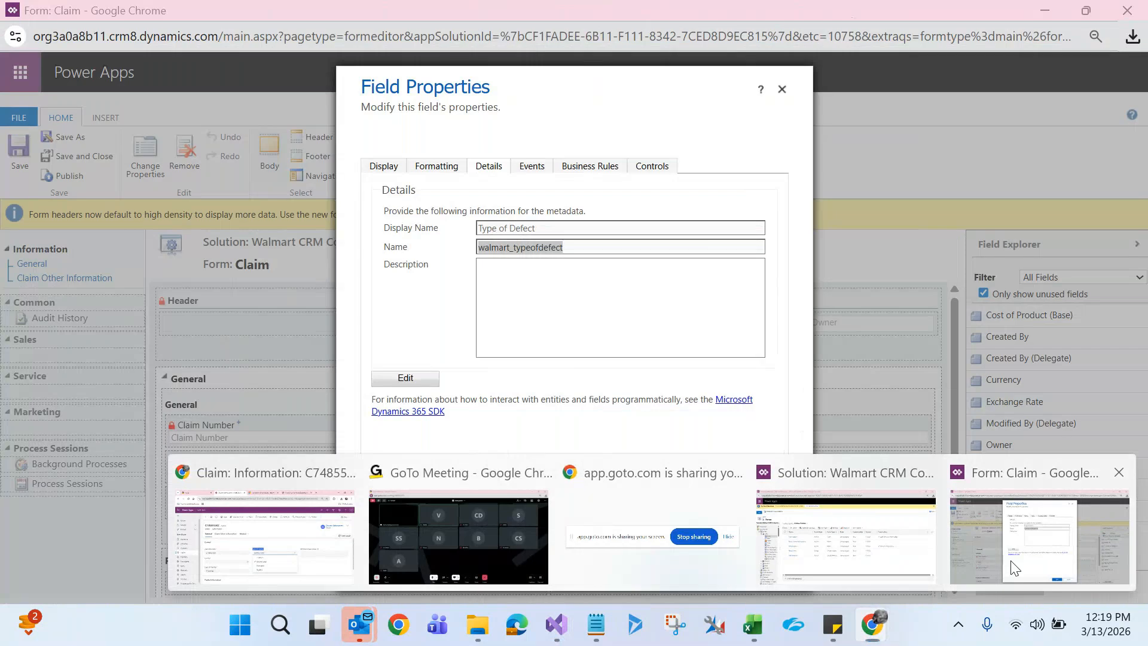
pyautogui.click(1014, 566)
pyautogui.click(413, 380)
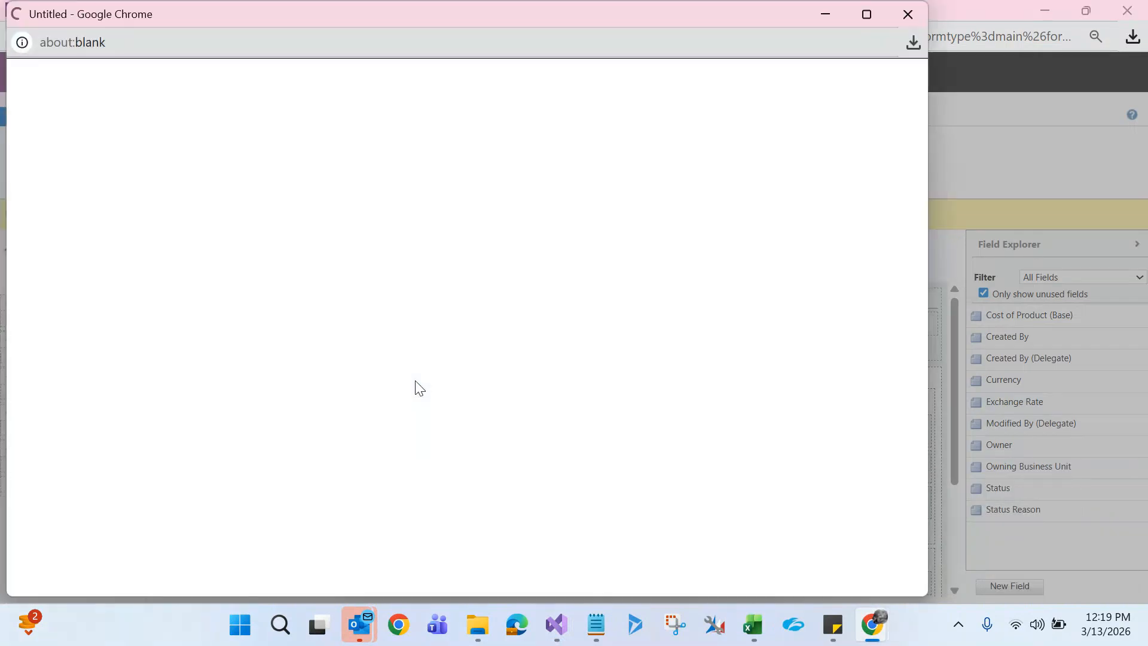
pyautogui.doubleClick(442, 12)
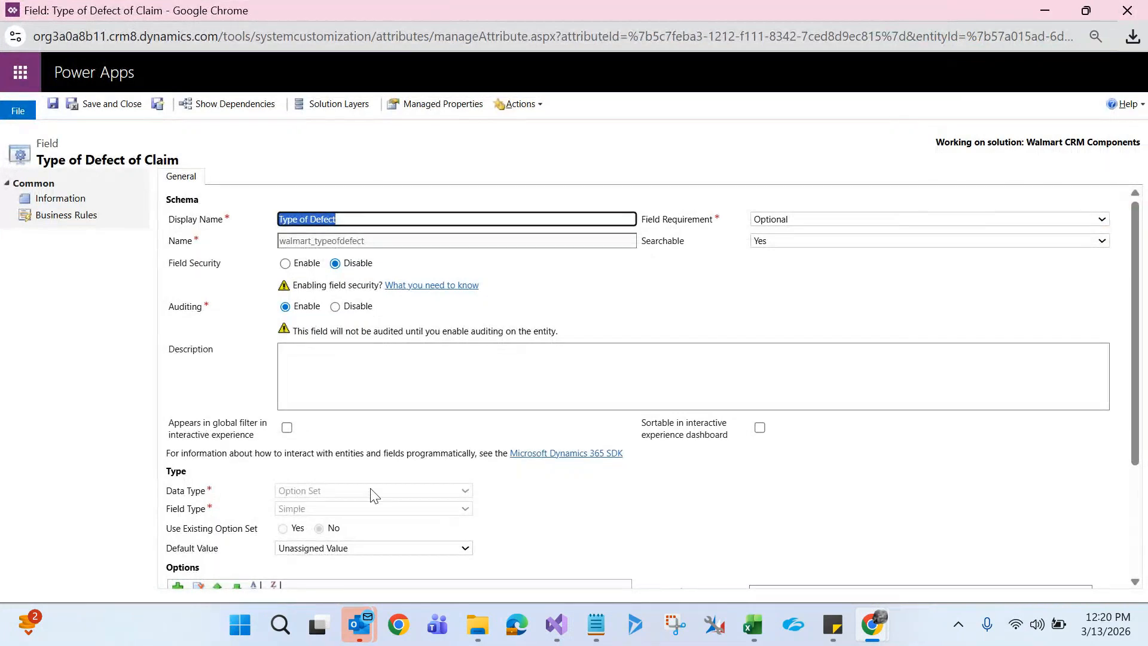
pyautogui.scroll(-3, 1139, 491)
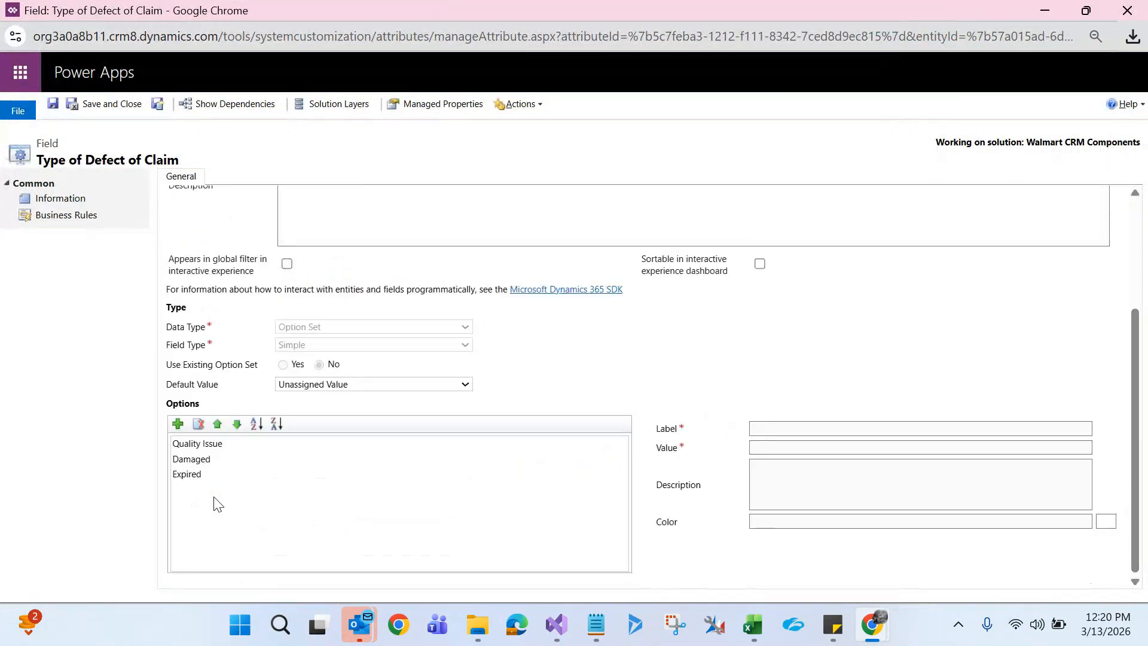
pyautogui.click(192, 447)
pyautogui.click(678, 429)
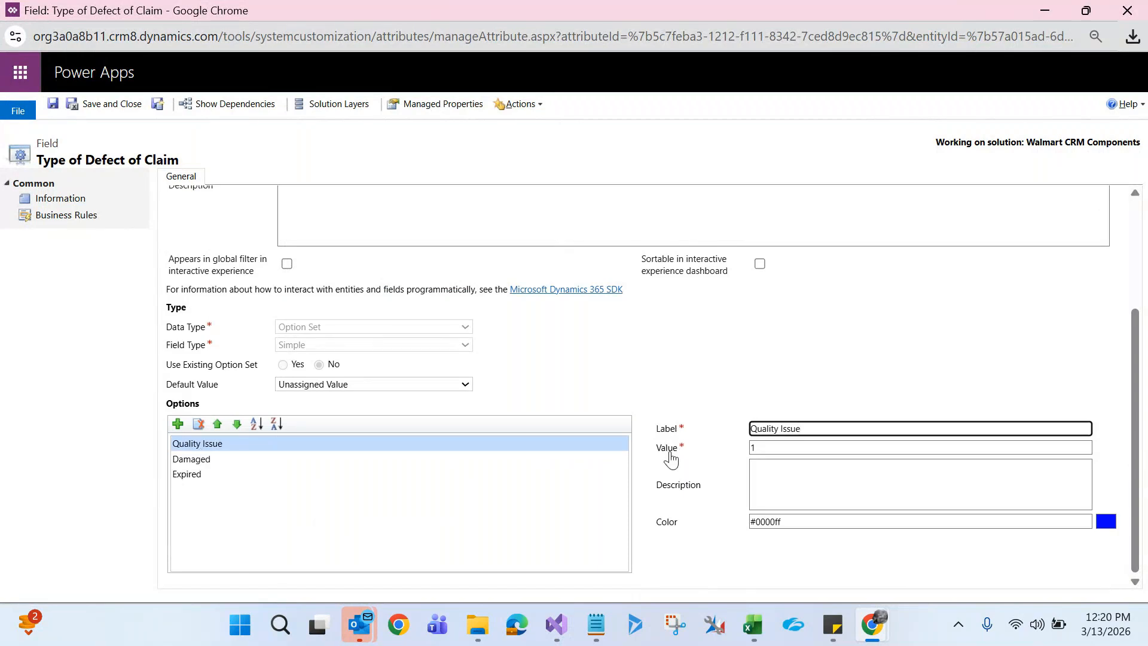
# - Compare the script's getValue call with the Quality Issue option's value, and highlight the whole getValue statement in the script
pyautogui.click(556, 625)
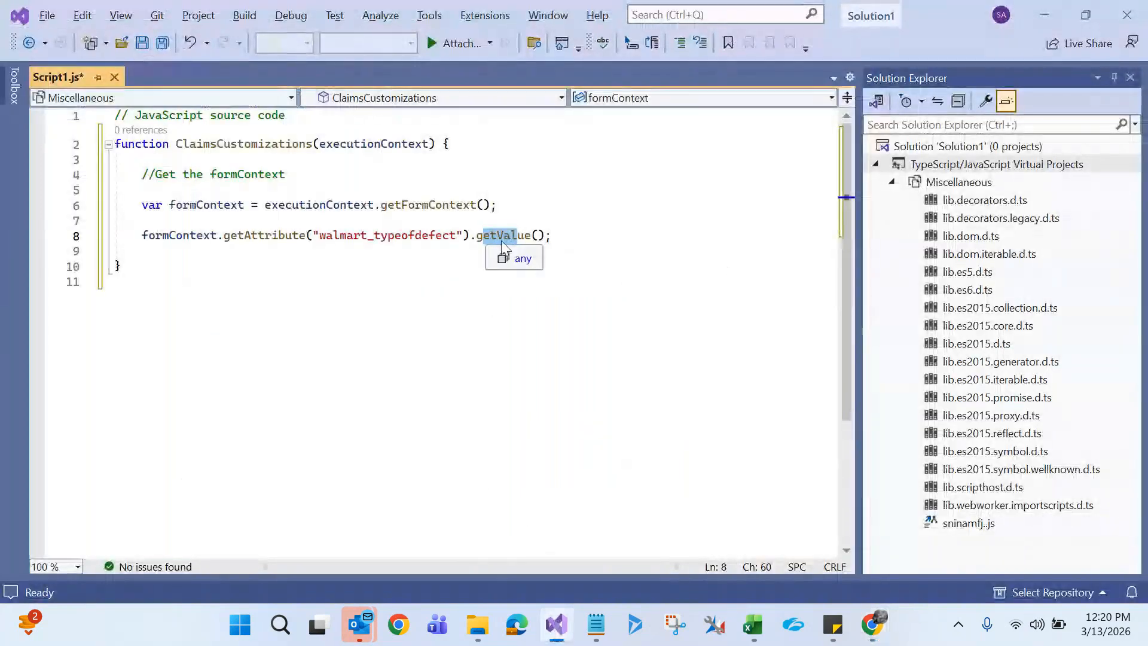
pyautogui.hotkey('alt', 'Tab')
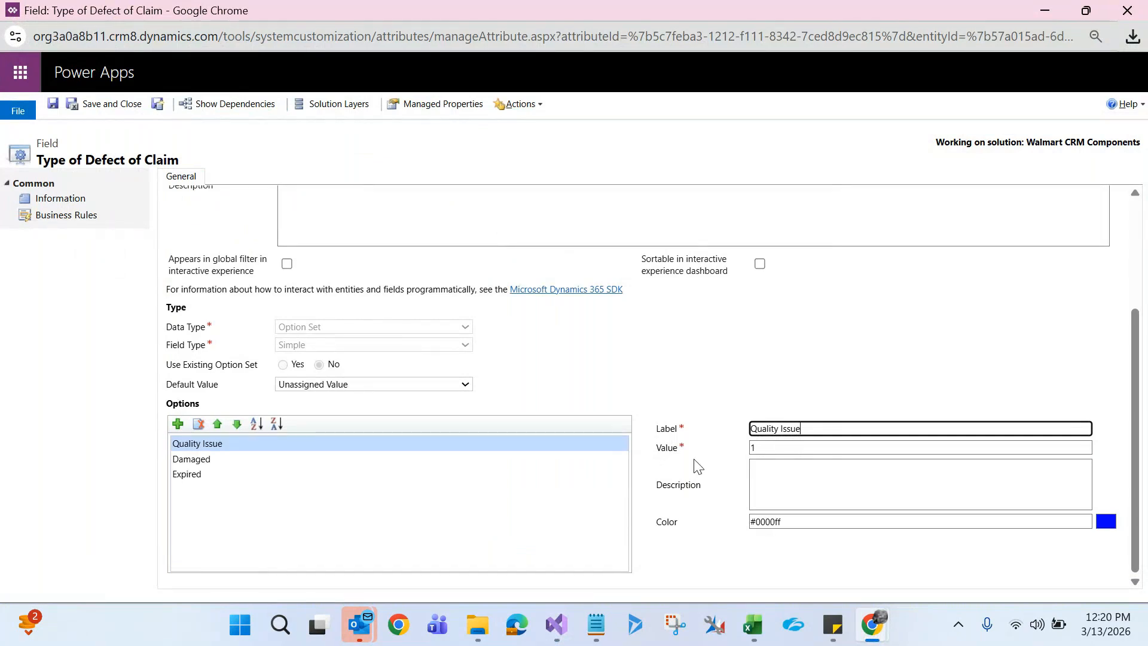
pyautogui.hotkey('alt', 'Tab')
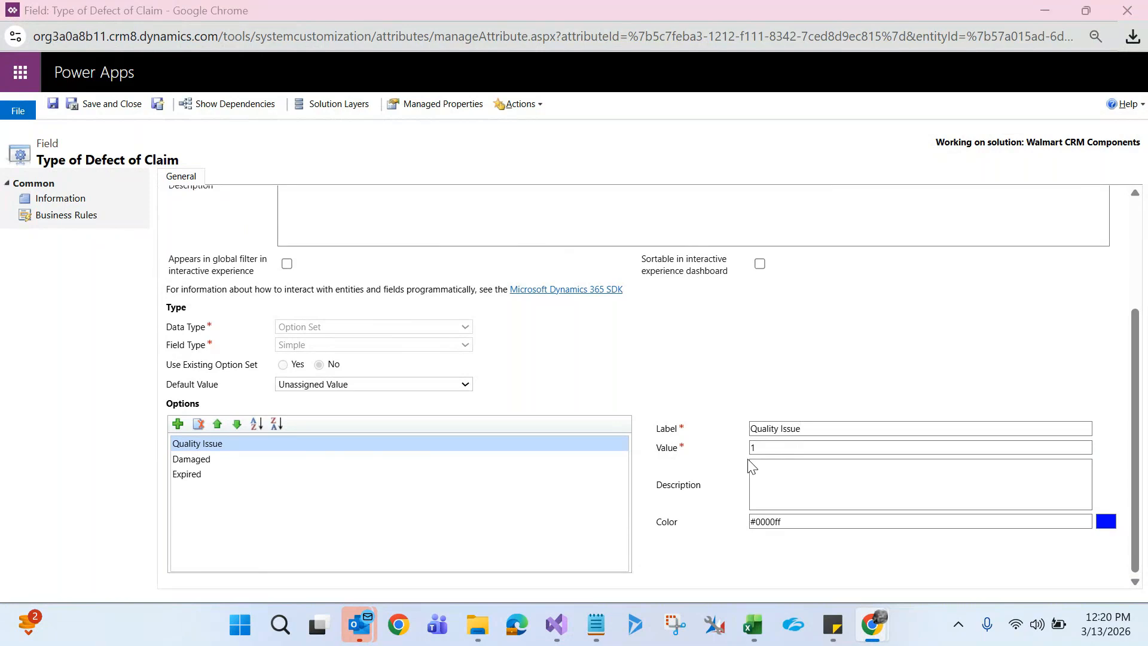
pyautogui.moveTo(576, 243); pyautogui.dragTo(143, 235)
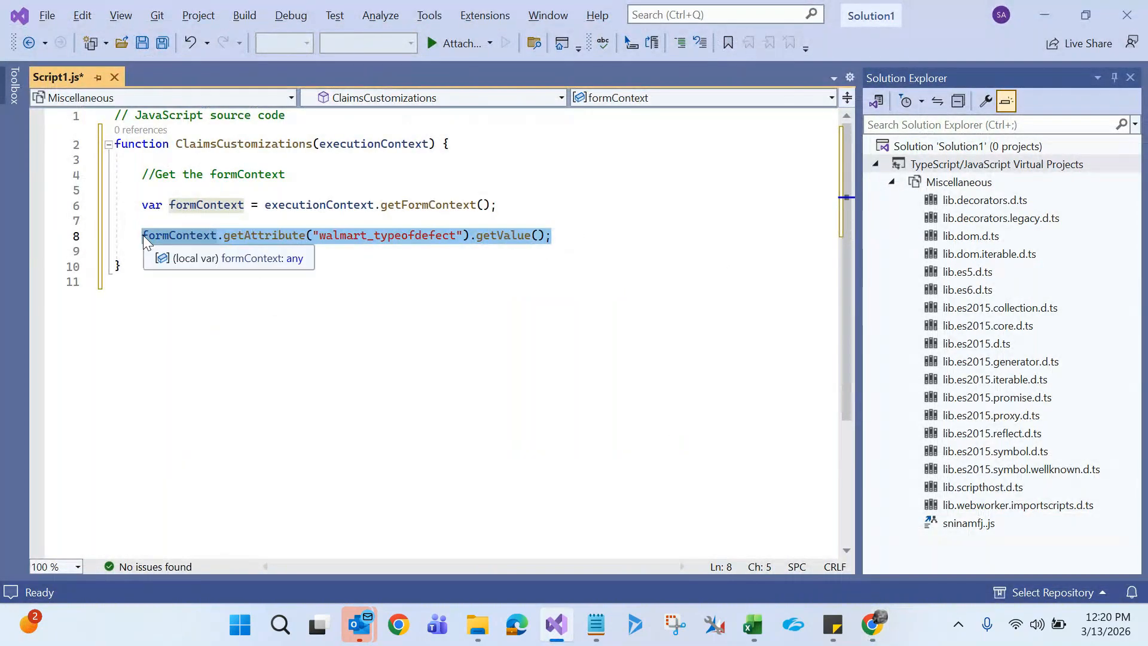
pyautogui.click(220, 322)
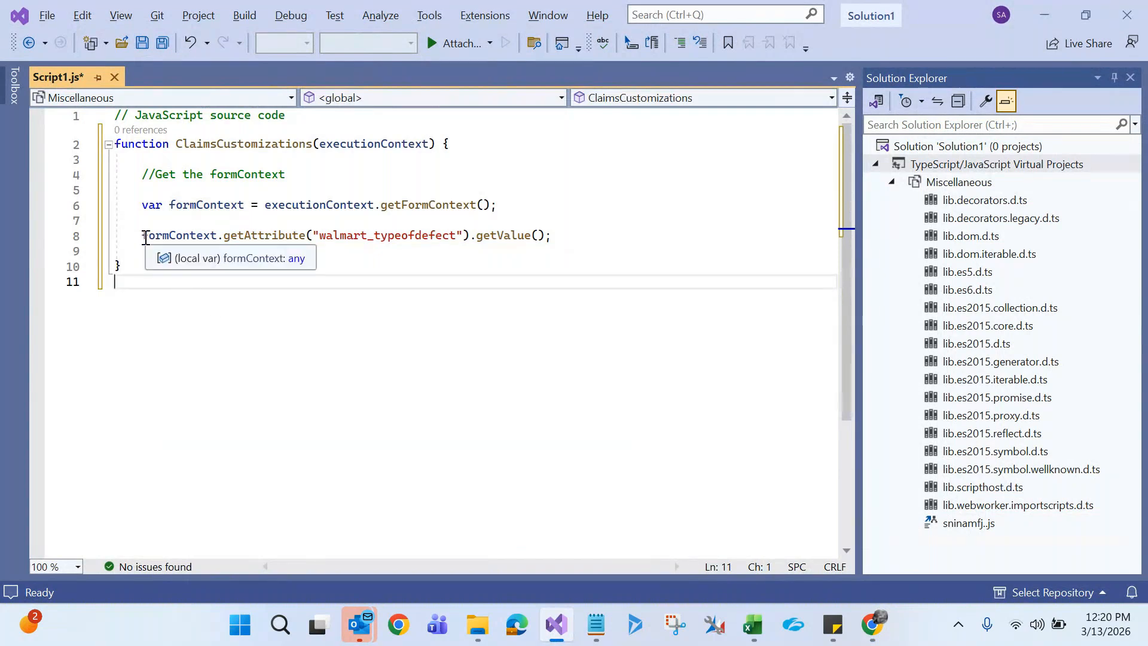
# - Assign the getValue statement's result to a variable declared as var typeofdefect, and dismiss saving the script file
pyautogui.click(144, 236)
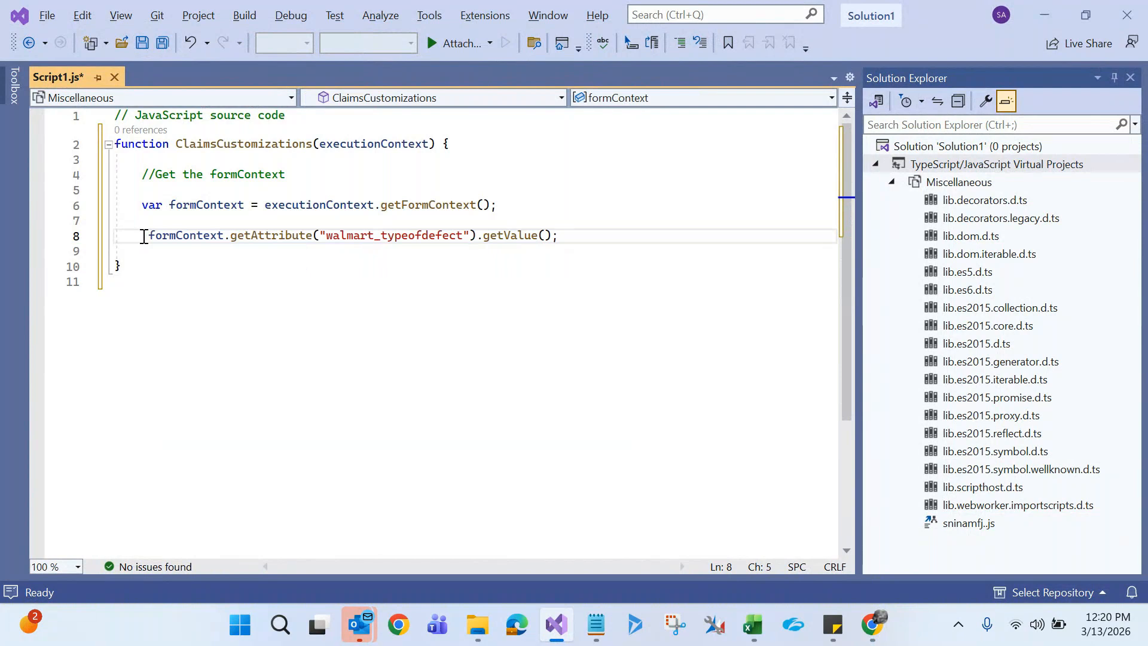
pyautogui.write('var')
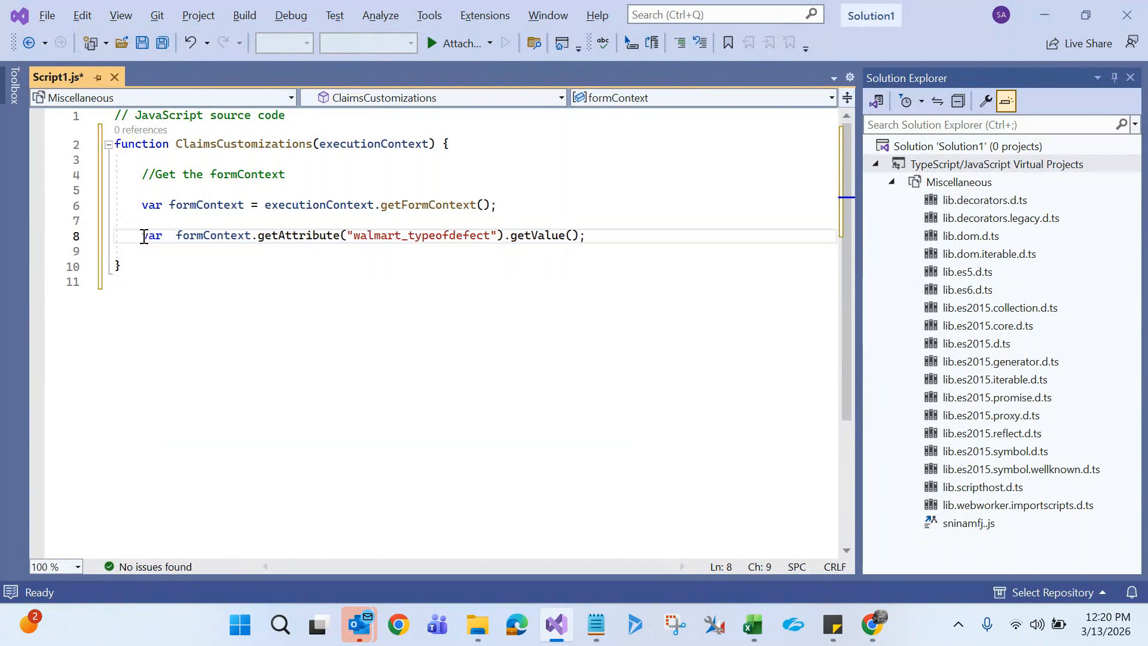
pyautogui.write('typeof')
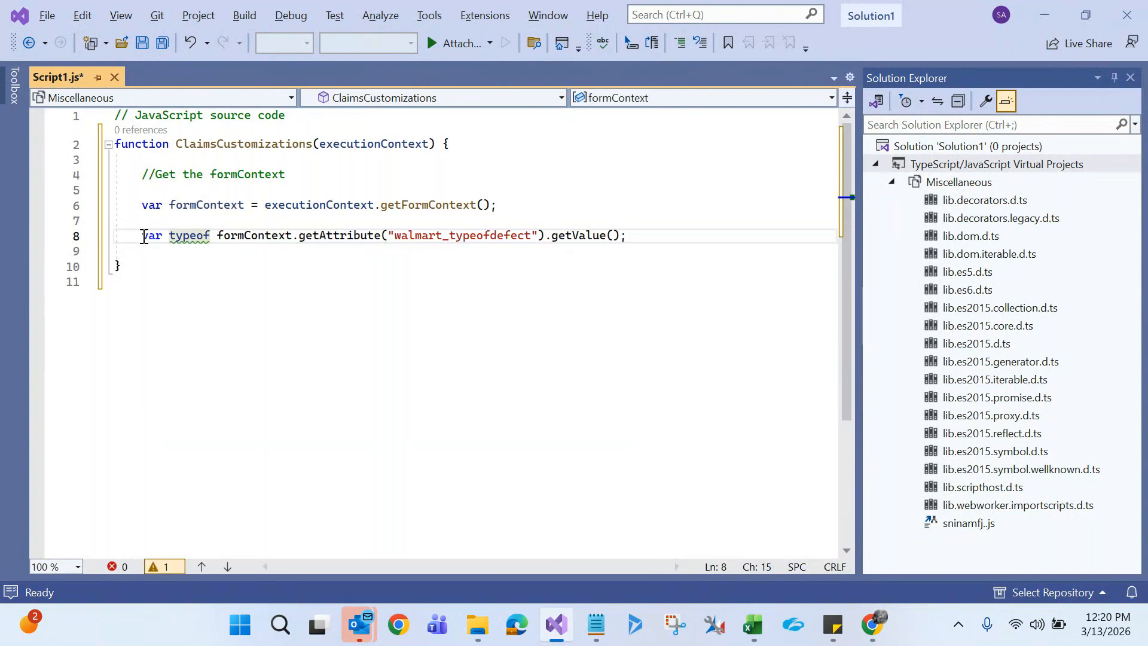
pyautogui.write('defect =')
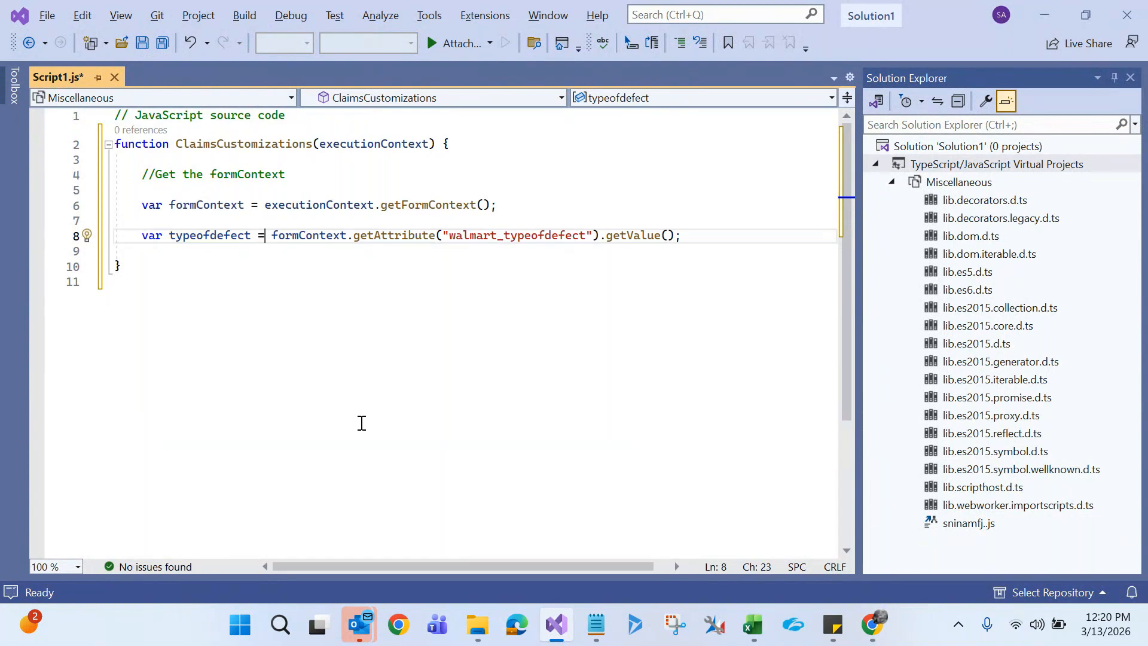
pyautogui.hotkey('ctrl', 's')
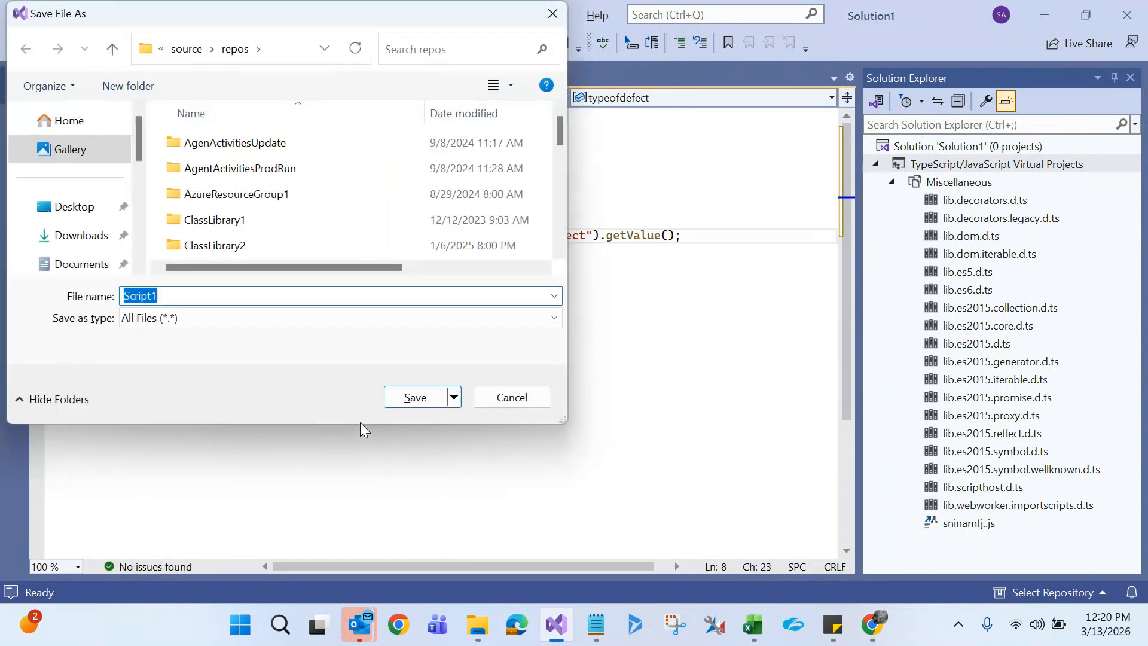
pyautogui.click(504, 405)
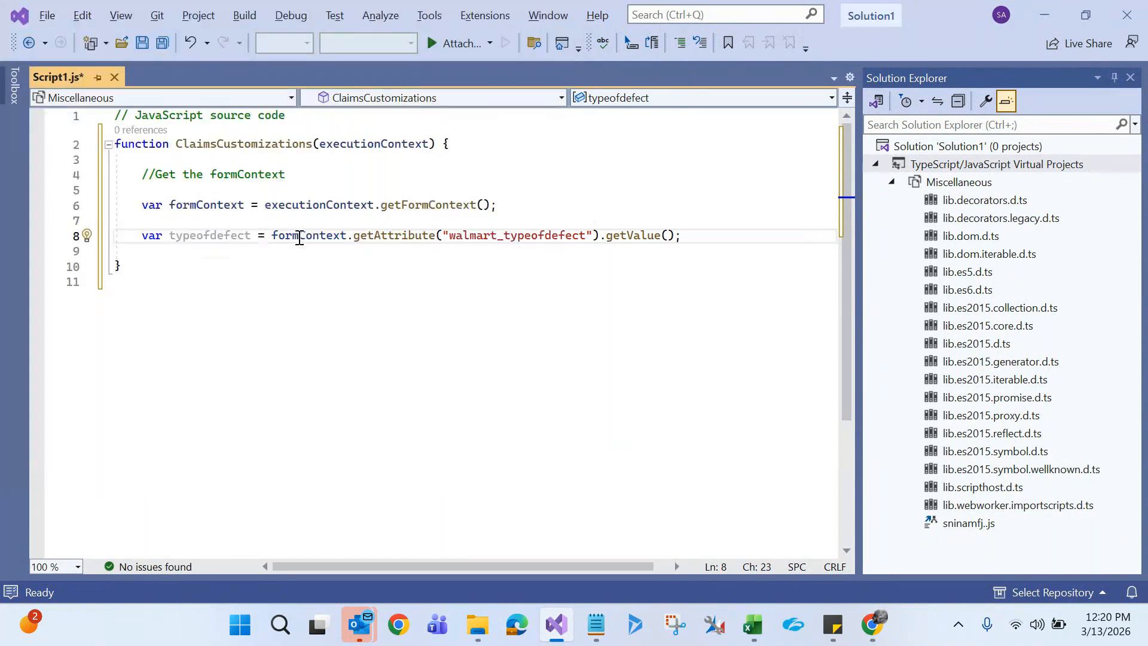
# - Highlight the assignment and its variable, and start an if statement below it with the condition typeofdefect ==
pyautogui.moveTo(272, 235); pyautogui.dragTo(688, 238)
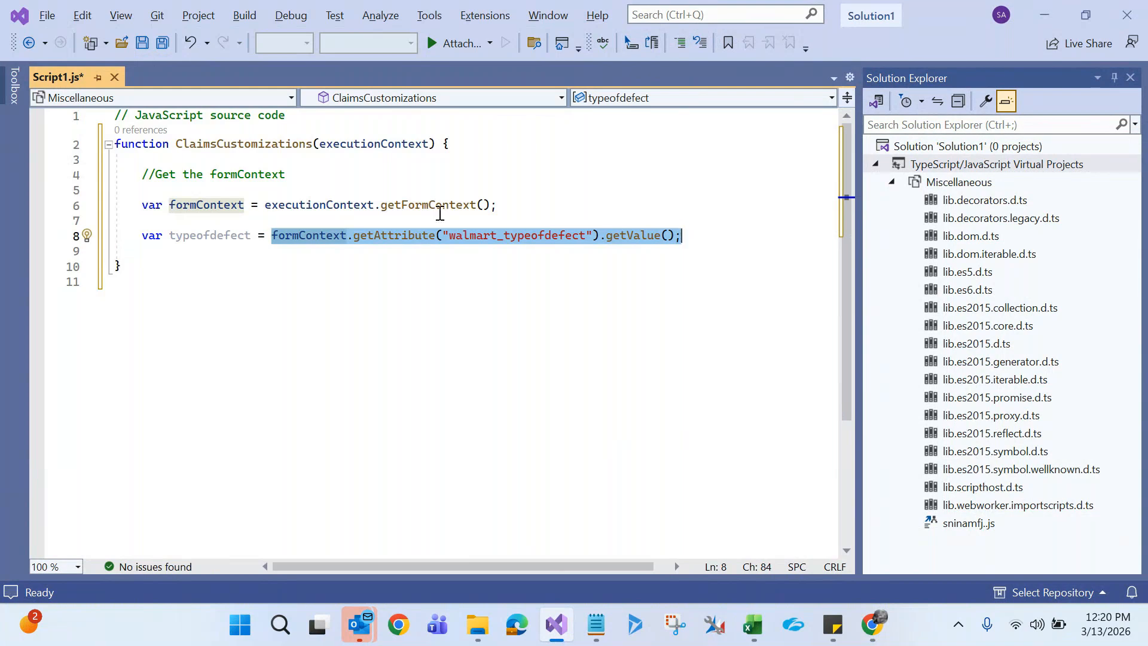
pyautogui.doubleClick(216, 237)
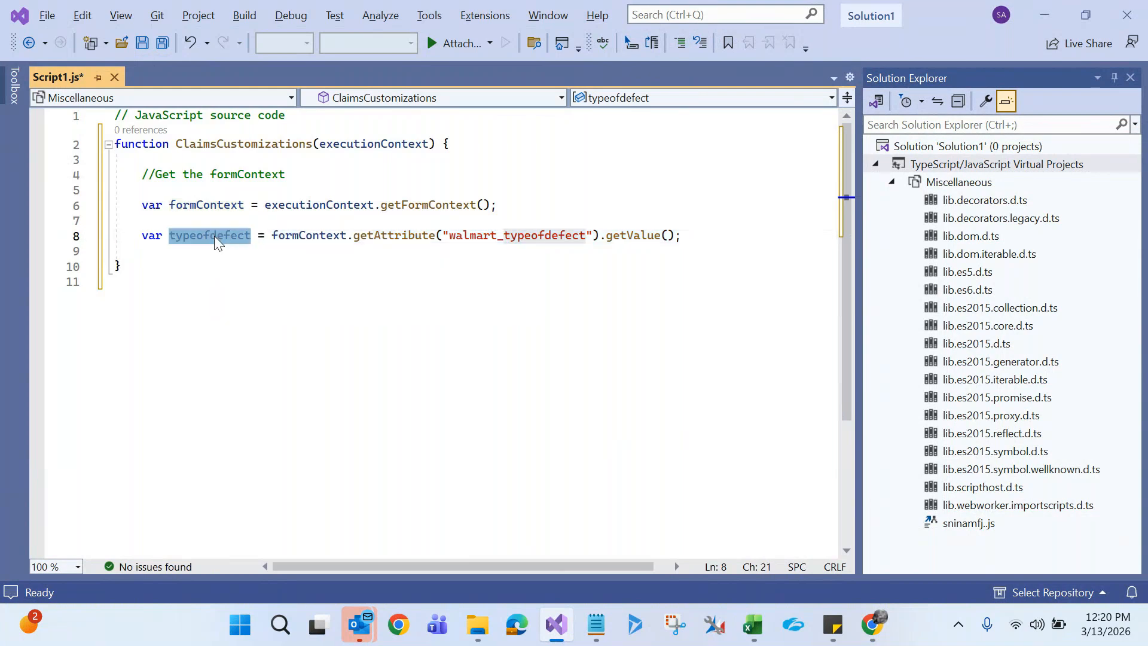
pyautogui.click(689, 239)
pyautogui.press('Return')
pyautogui.press('Return')
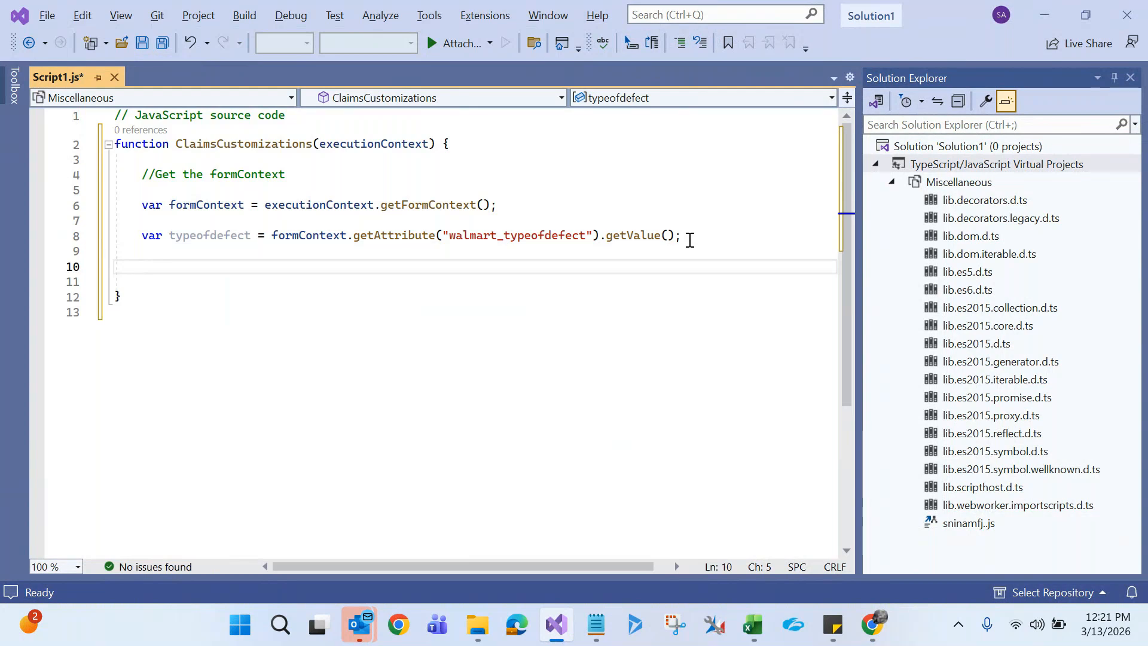
pyautogui.write('if()')
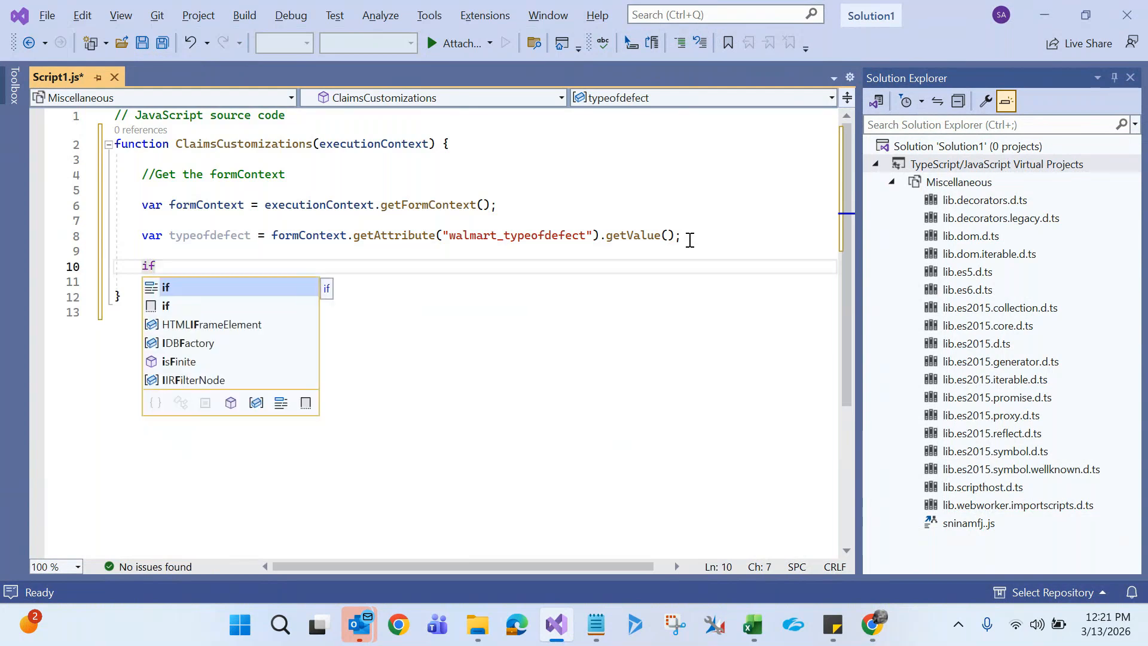
pyautogui.doubleClick(223, 236)
pyautogui.hotkey('ctrl', 'c')
pyautogui.click(163, 265)
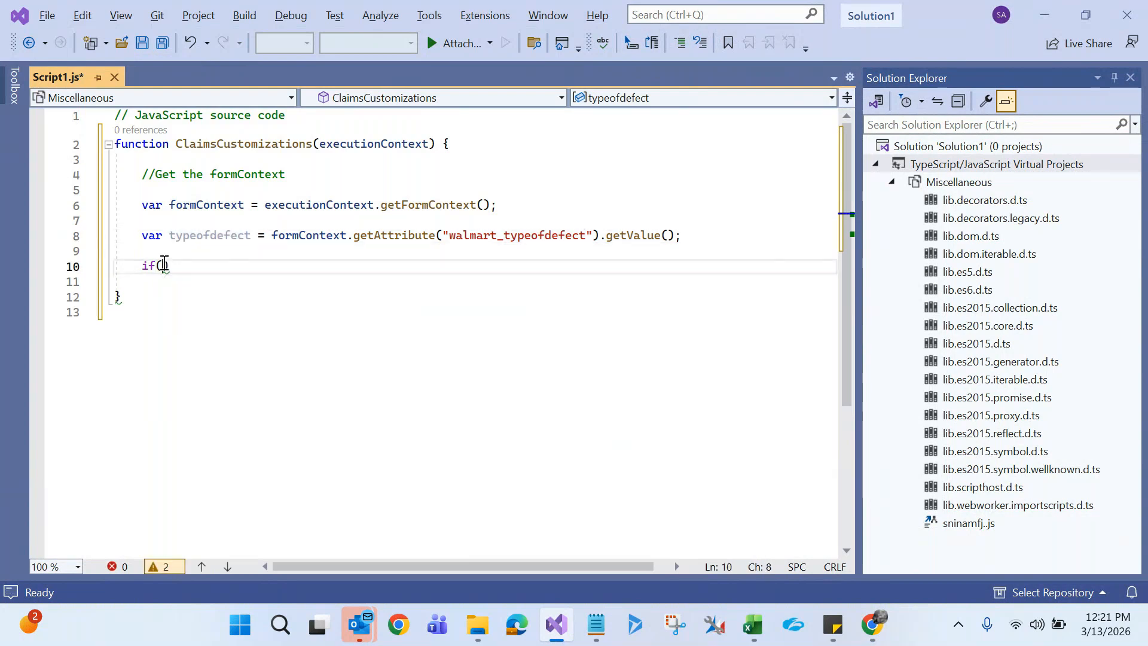
pyautogui.hotkey('ctrl', 'v')
pyautogui.write('==')
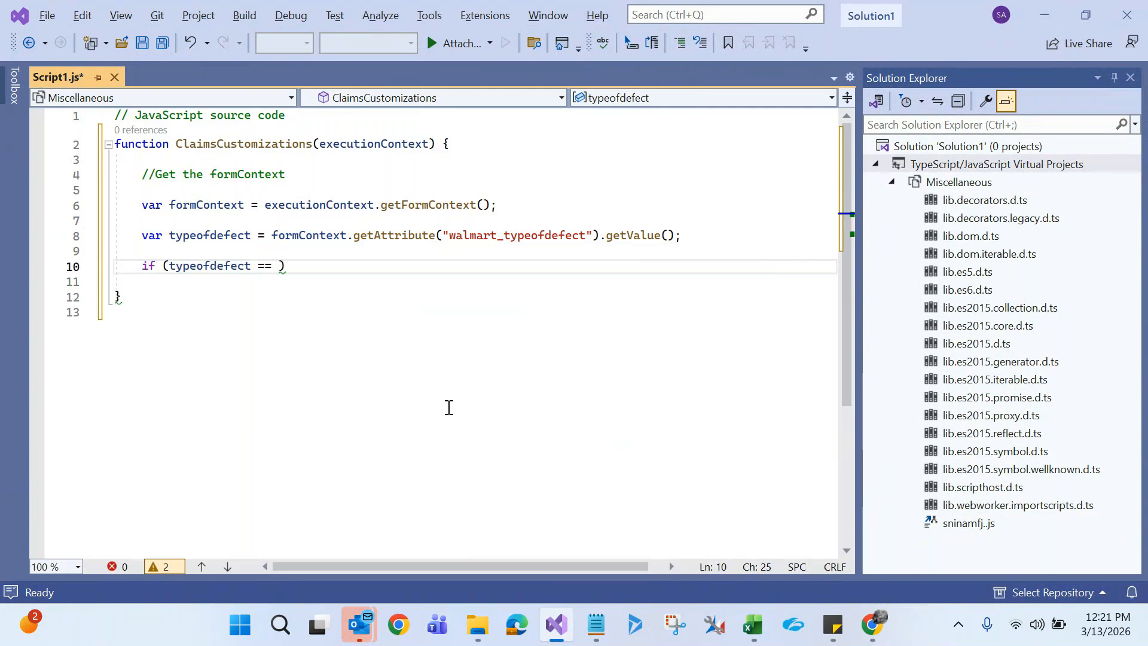
# - Check the Quality Issue option's value in the field definition and complete the script's if condition as typeofdefect == 1
pyautogui.hotkey('alt', 'Tab')
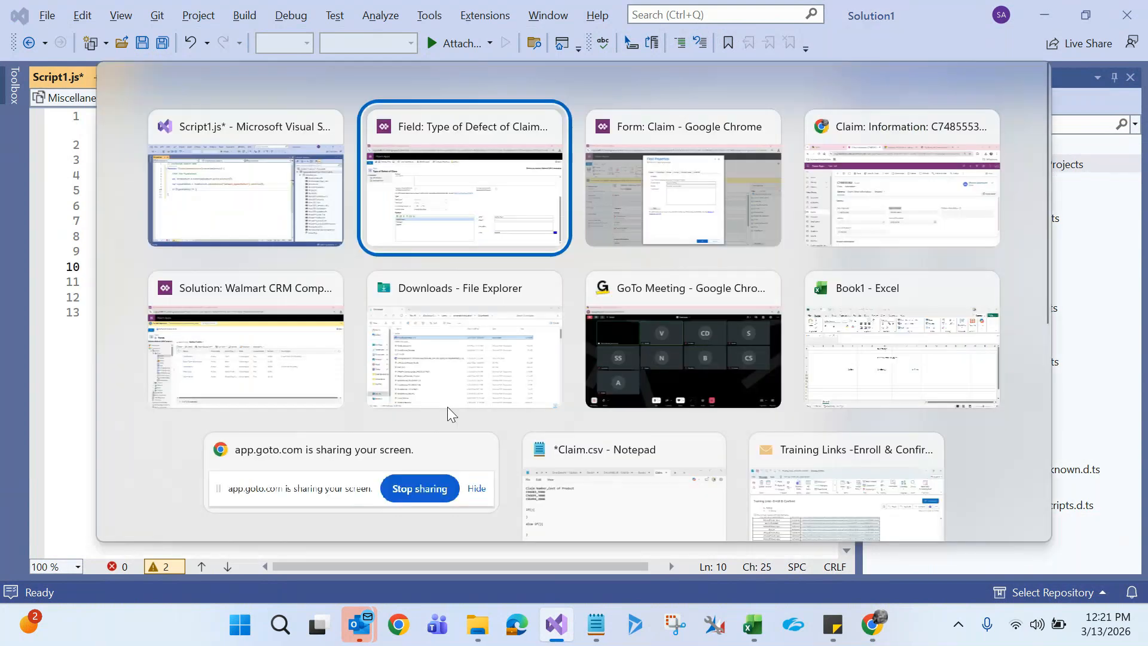
pyautogui.press('Tab')
pyautogui.hotkey('alt', 'Tab')
pyautogui.press('Tab')
pyautogui.press('Tab')
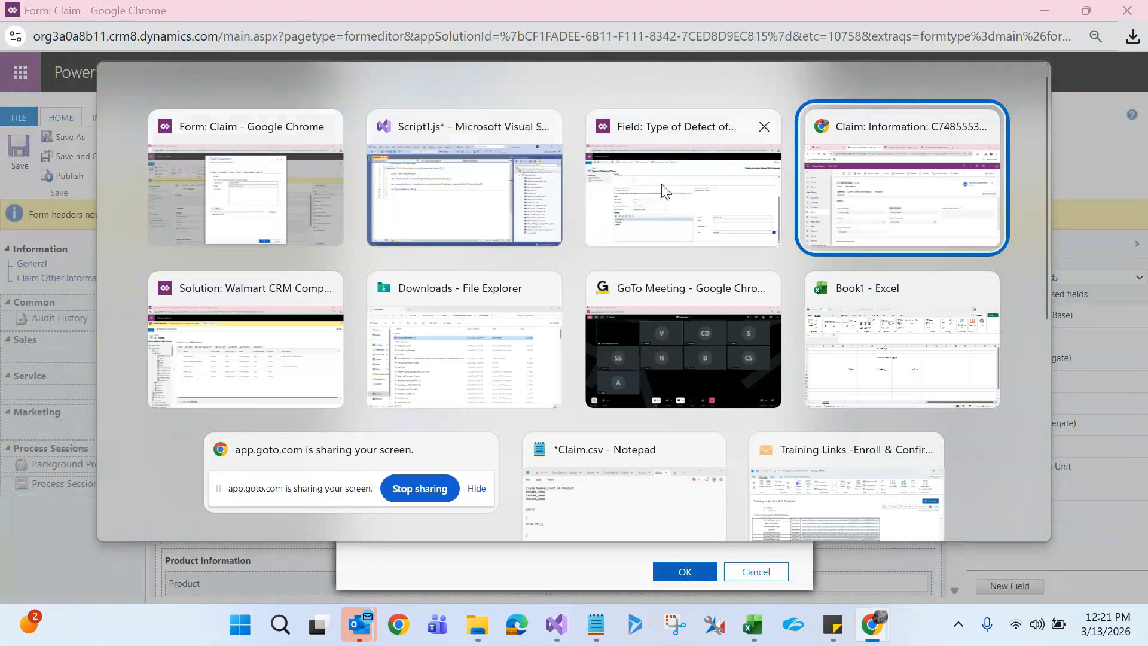
pyautogui.click(693, 197)
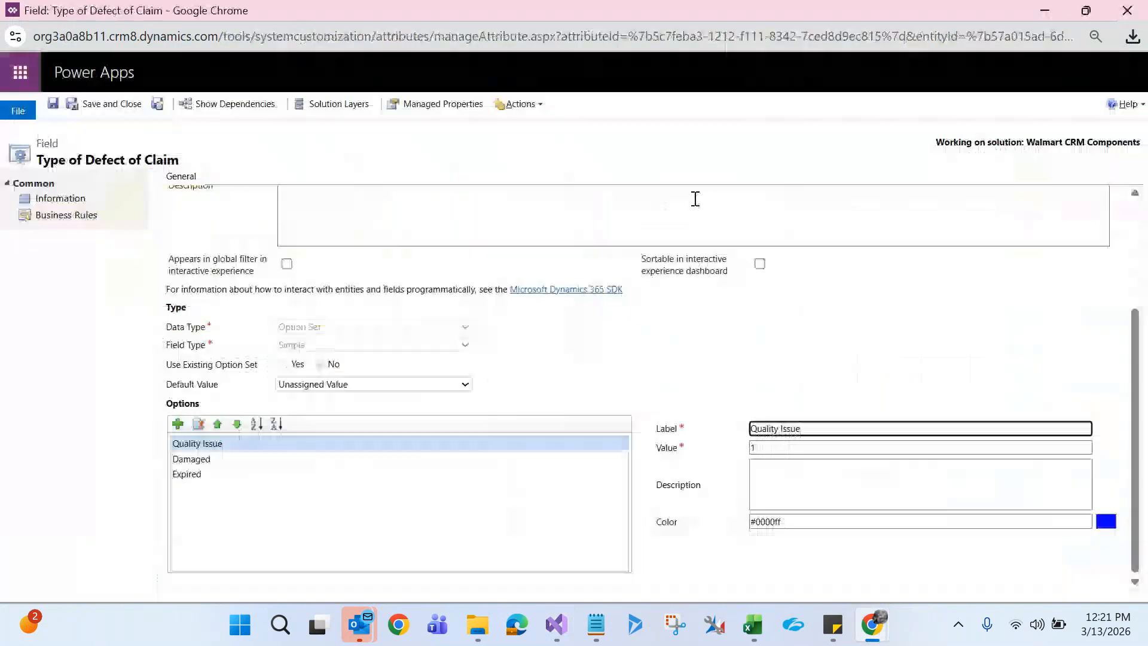
pyautogui.click(196, 448)
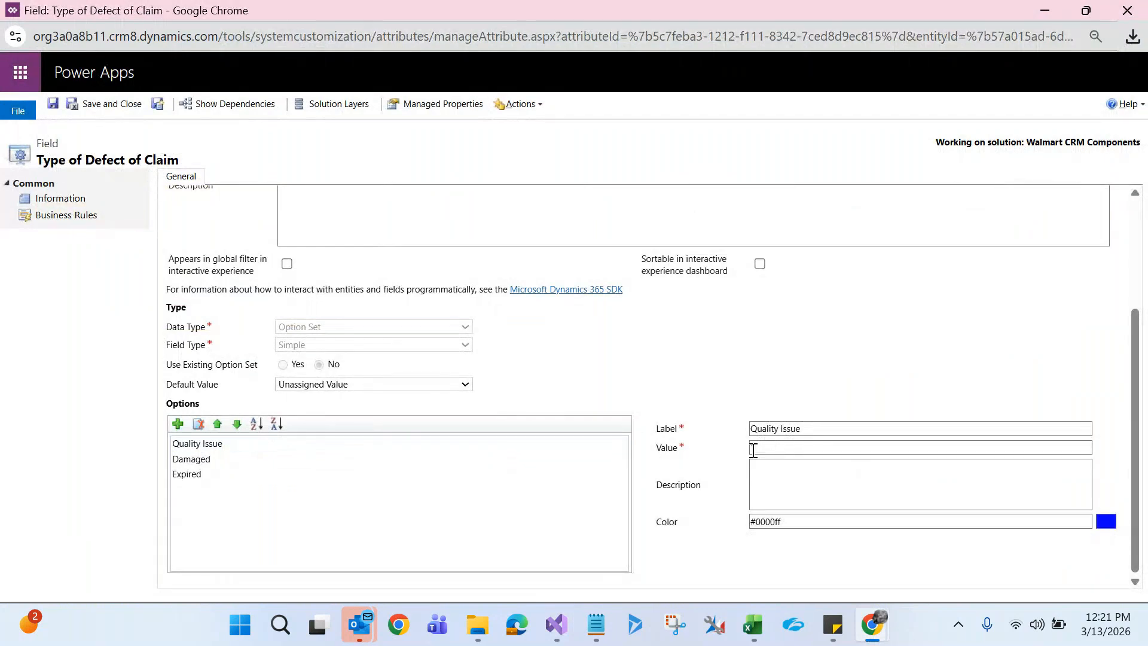
pyautogui.hotkey('alt', 'Tab')
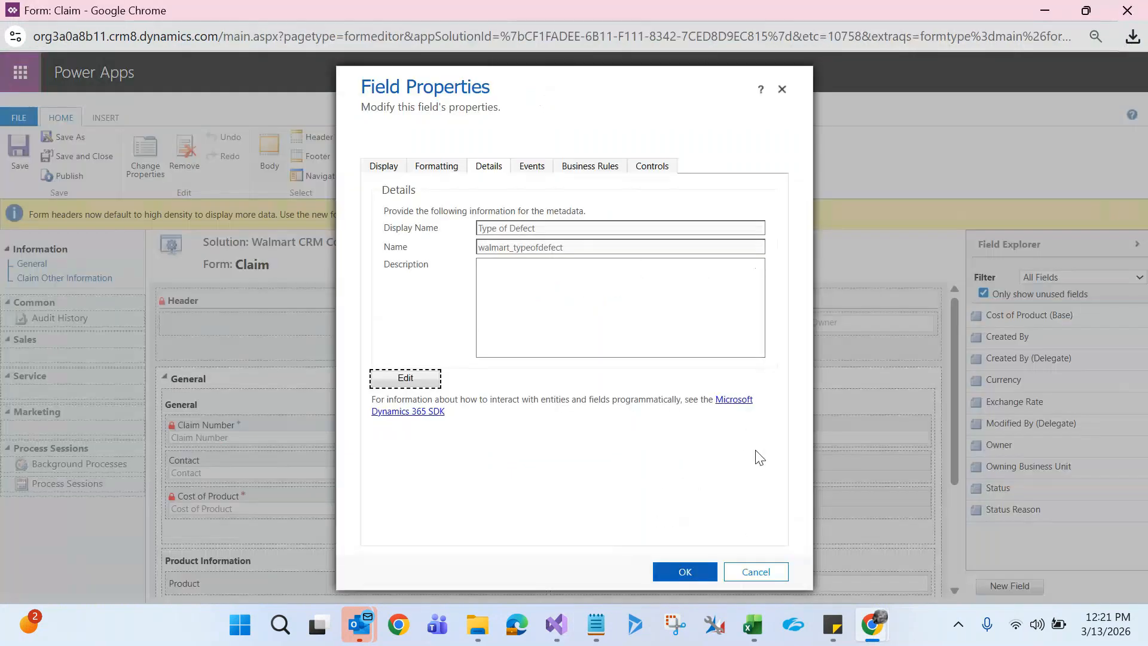
pyautogui.hotkey('alt', 'Tab')
pyautogui.write('1')
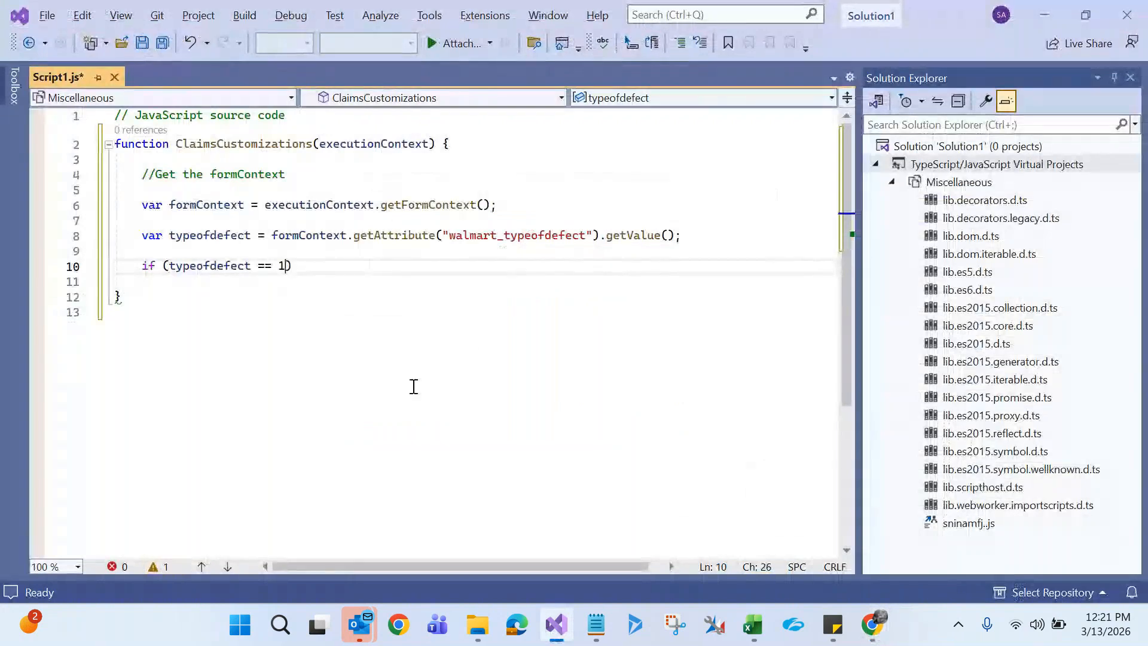
# - Add the braces of the if block and write the comment //hide contact inside it, followed by a new line
pyautogui.write(') {')
pyautogui.press('Return')
pyautogui.press('Return')
pyautogui.press('Return')
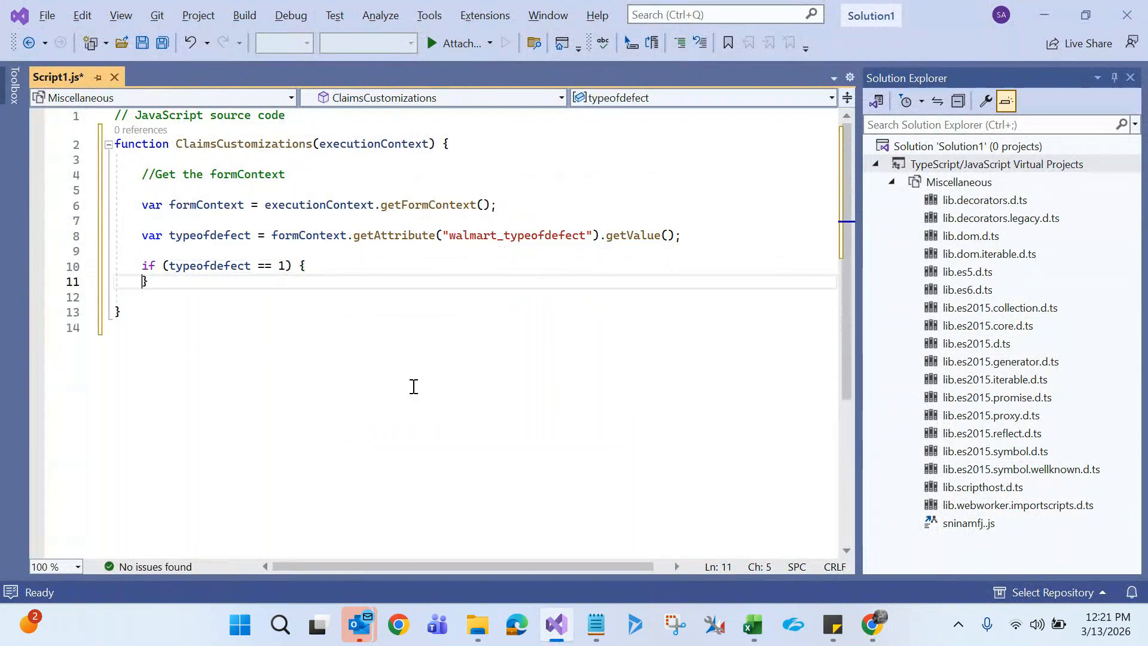
pyautogui.click(203, 293)
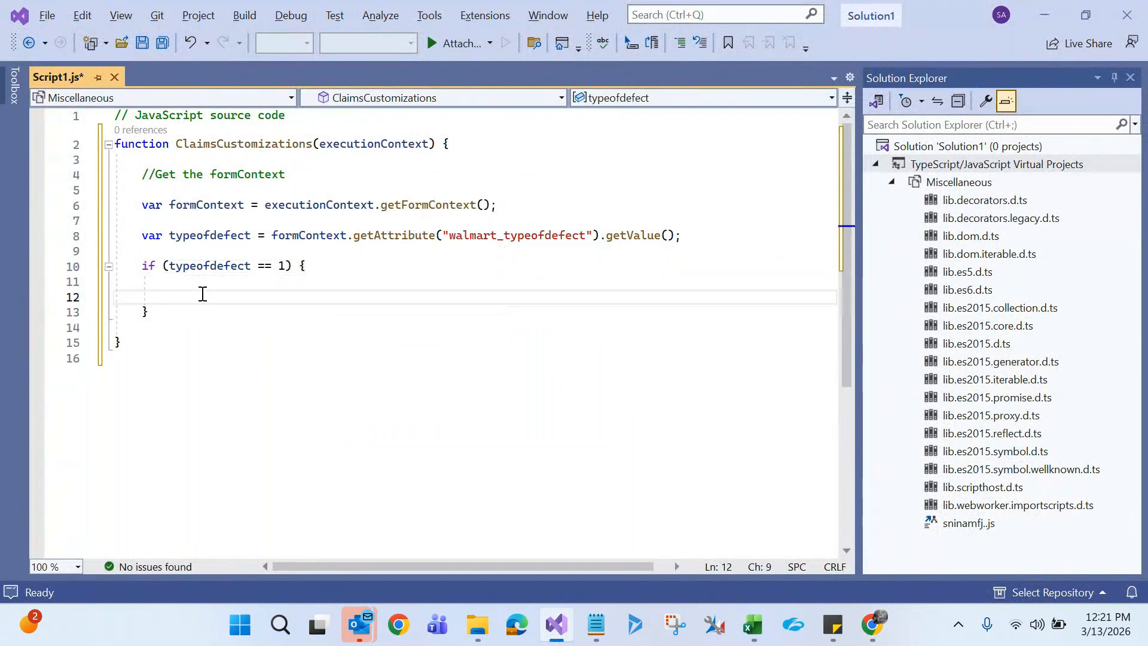
pyautogui.write('//hide contact')
pyautogui.press('Return')
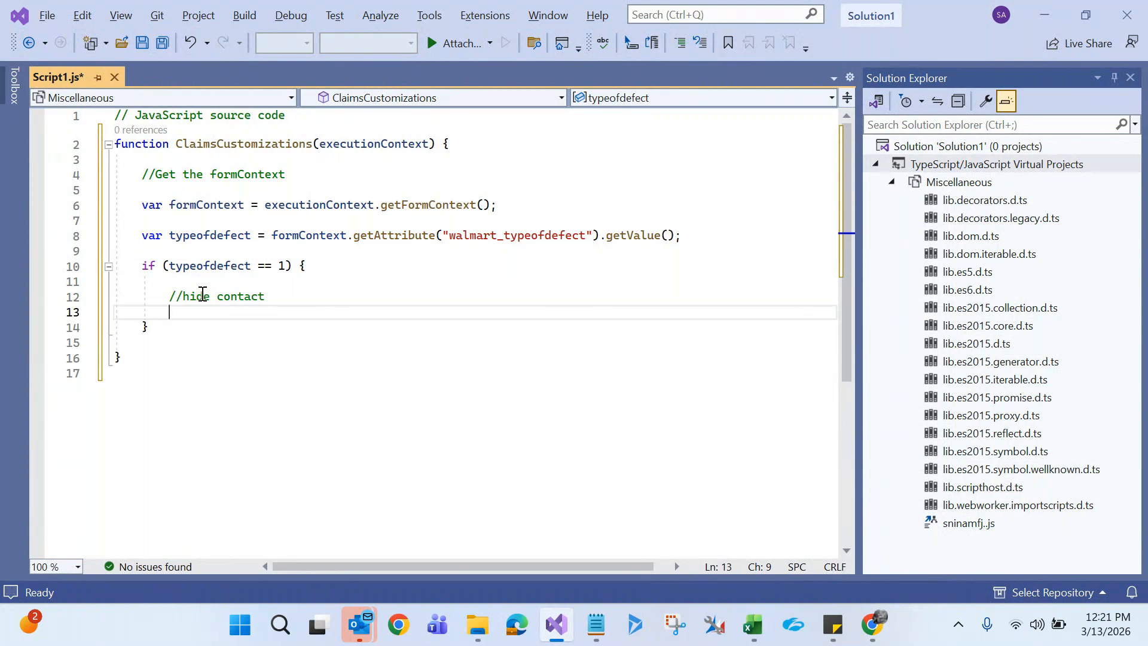
# - Switch to the claim record in the browser to view its Contact field
pyautogui.moveTo(871, 624)
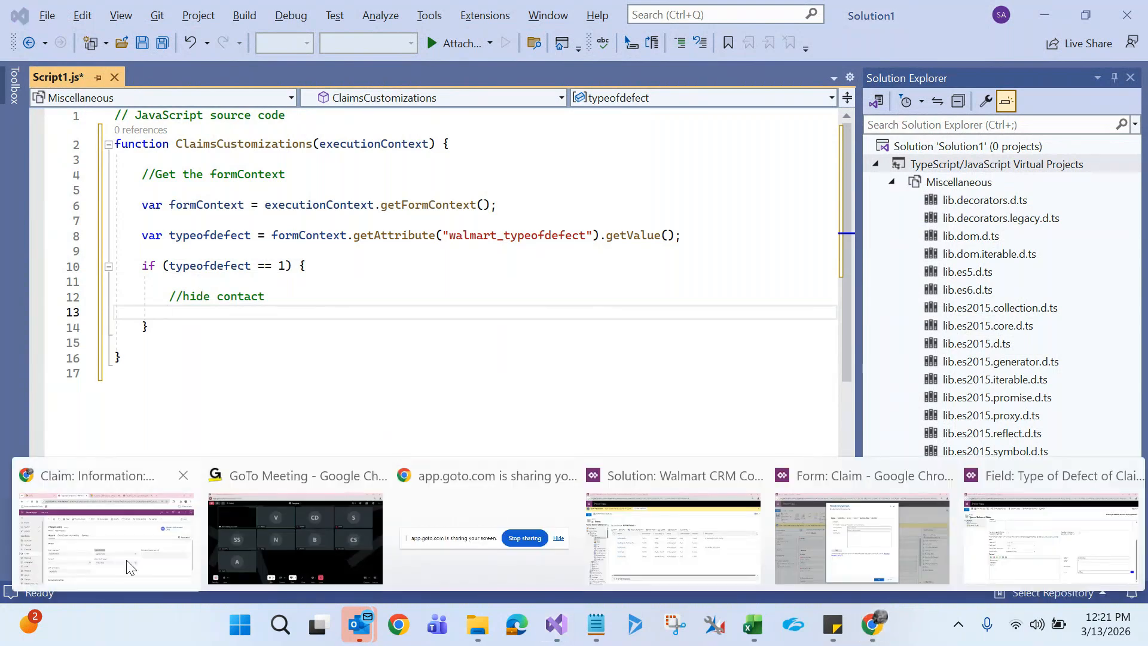
pyautogui.click(131, 567)
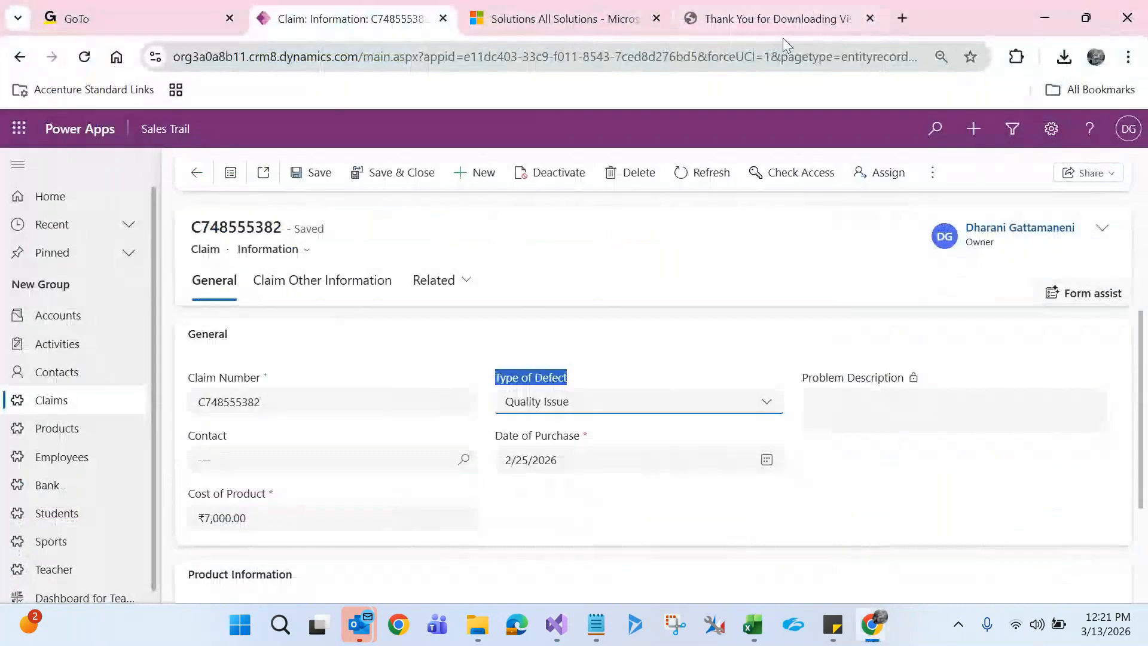
# - Search the web for "ms crm js hide field" in a new browser tab and expand the overview's JavaScript code sample
pyautogui.click(902, 21)
pyautogui.write('ms crm ')
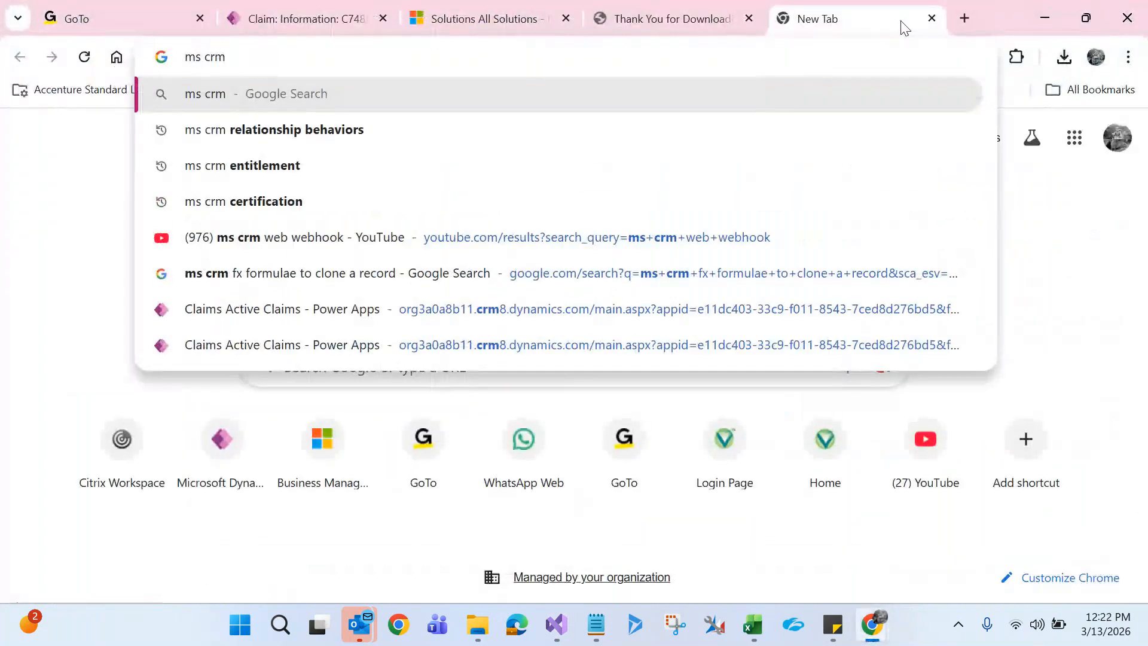
pyautogui.write('js hide')
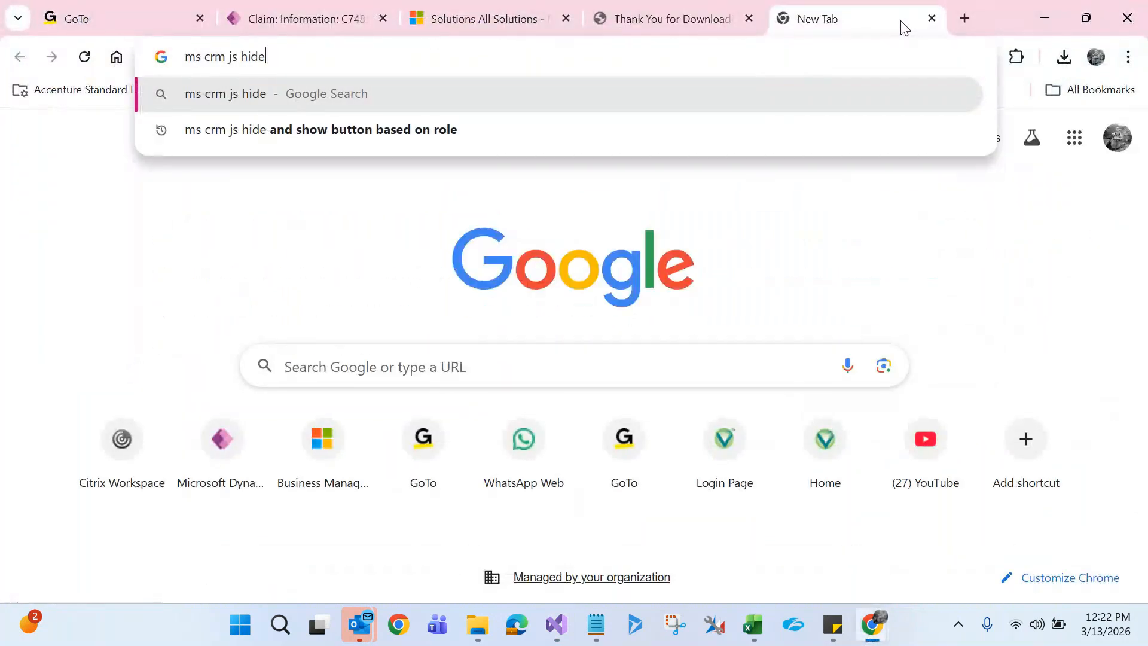
pyautogui.write(' field')
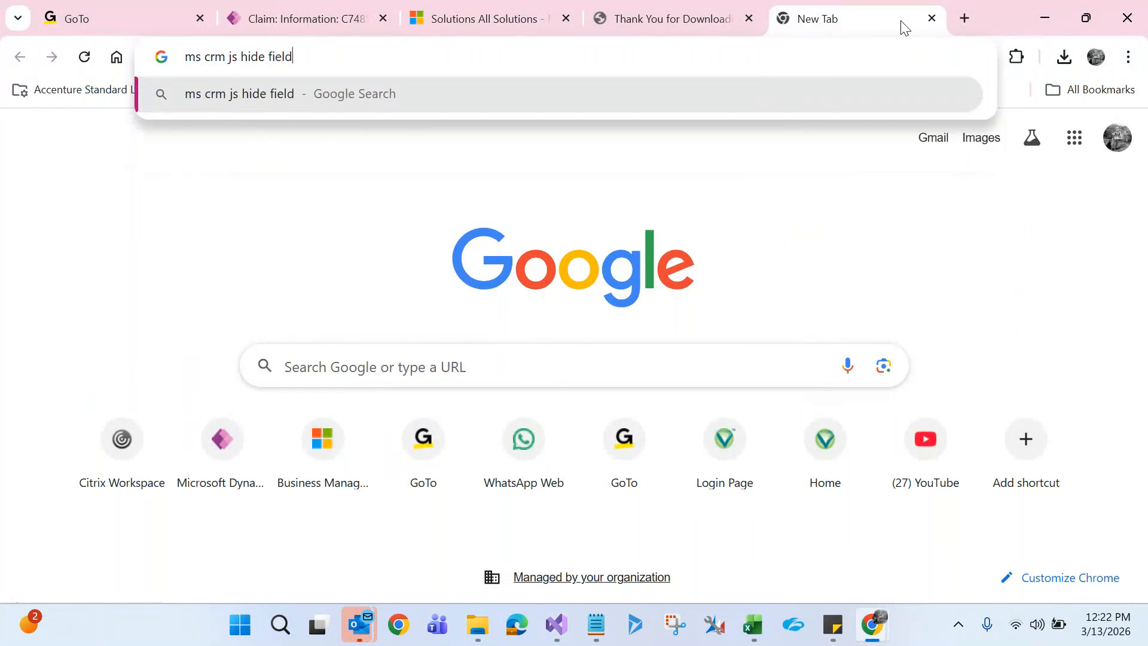
pyautogui.press('Return')
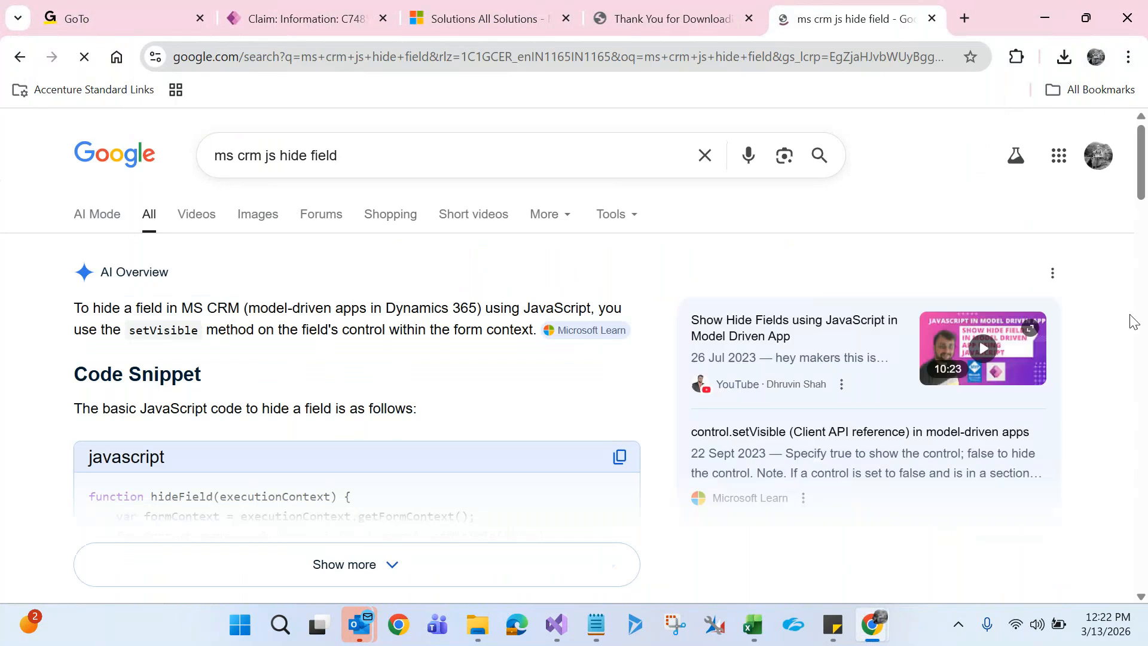
pyautogui.scroll(-3, 369, 389)
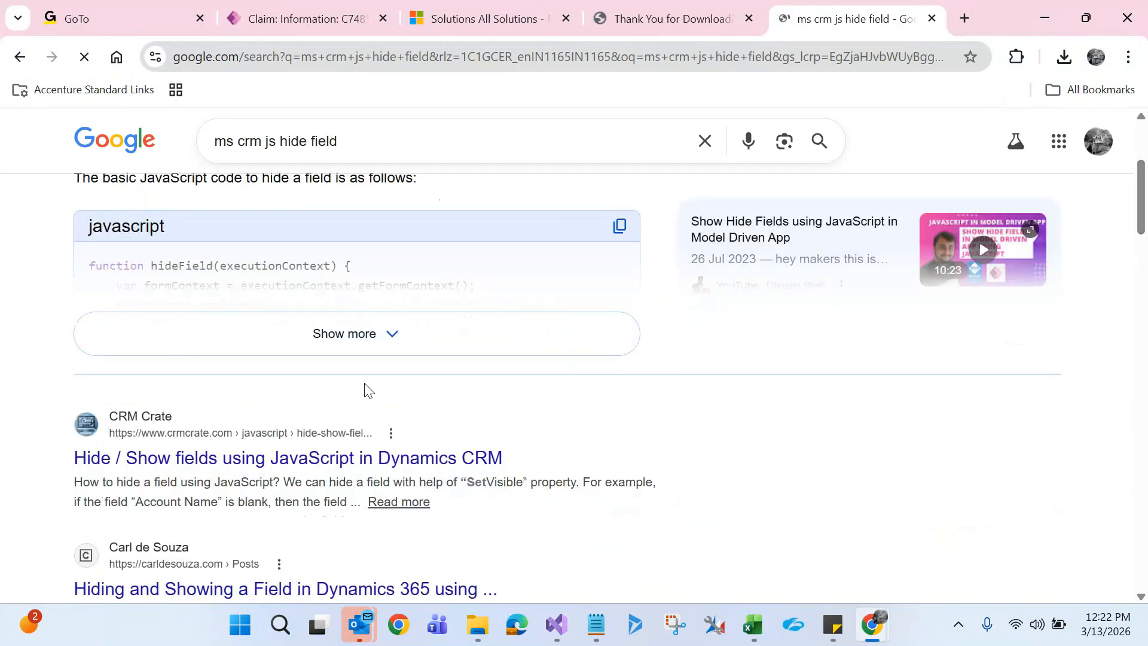
pyautogui.click(575, 347)
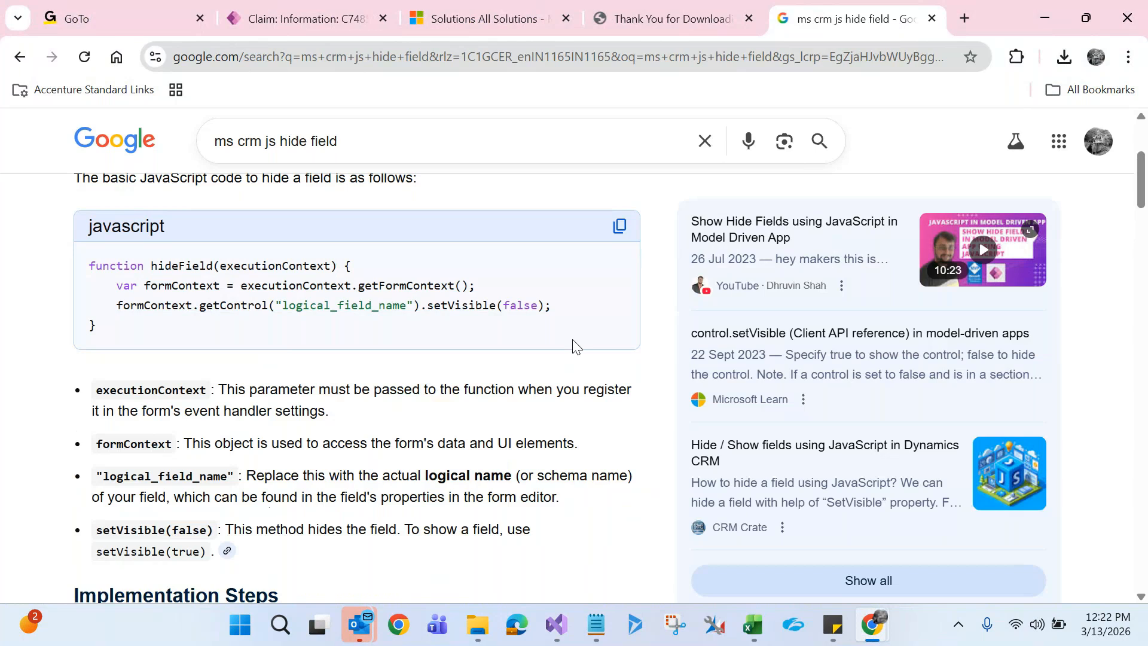
# - Copy the formContext.getControl setVisible(false) line from the sample, switch to Visual Studio and paste it below the //hide contact comment
pyautogui.moveTo(551, 309); pyautogui.dragTo(142, 312)
pyautogui.hotkey('ctrl', 'c')
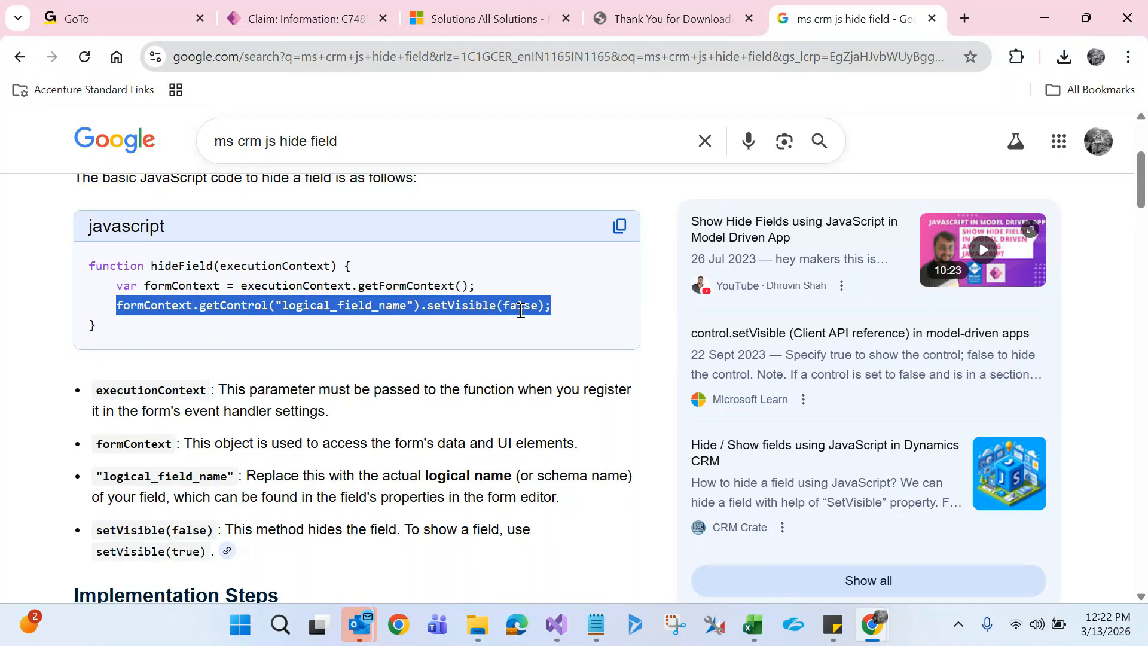
pyautogui.hotkey('alt', 'Tab')
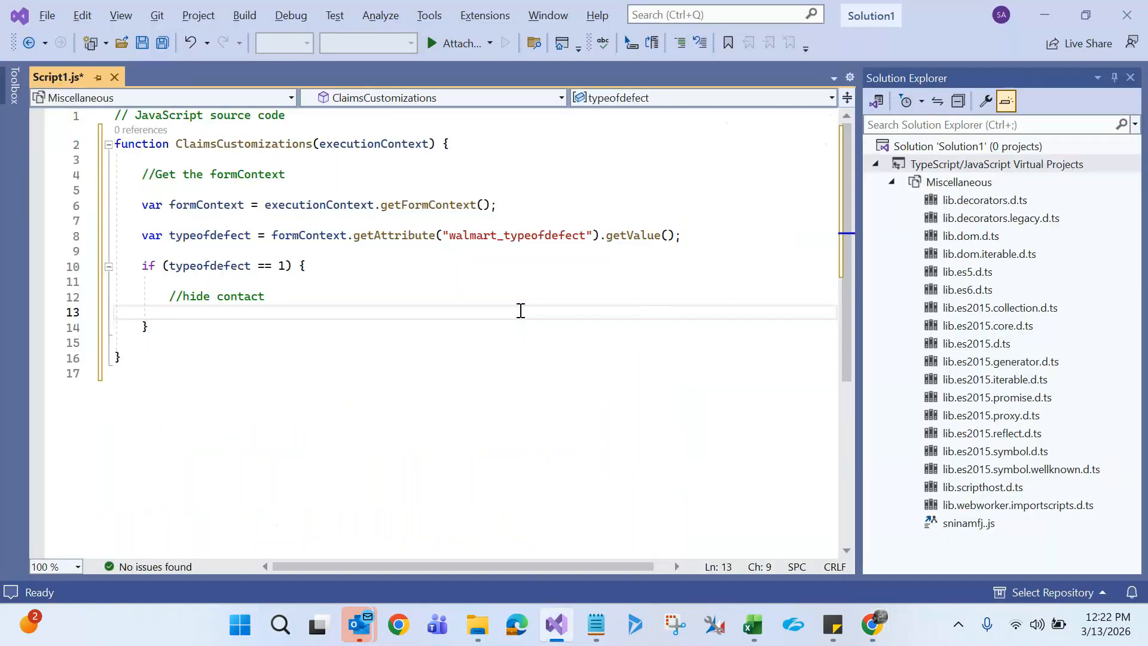
pyautogui.hotkey('ctrl', 'v')
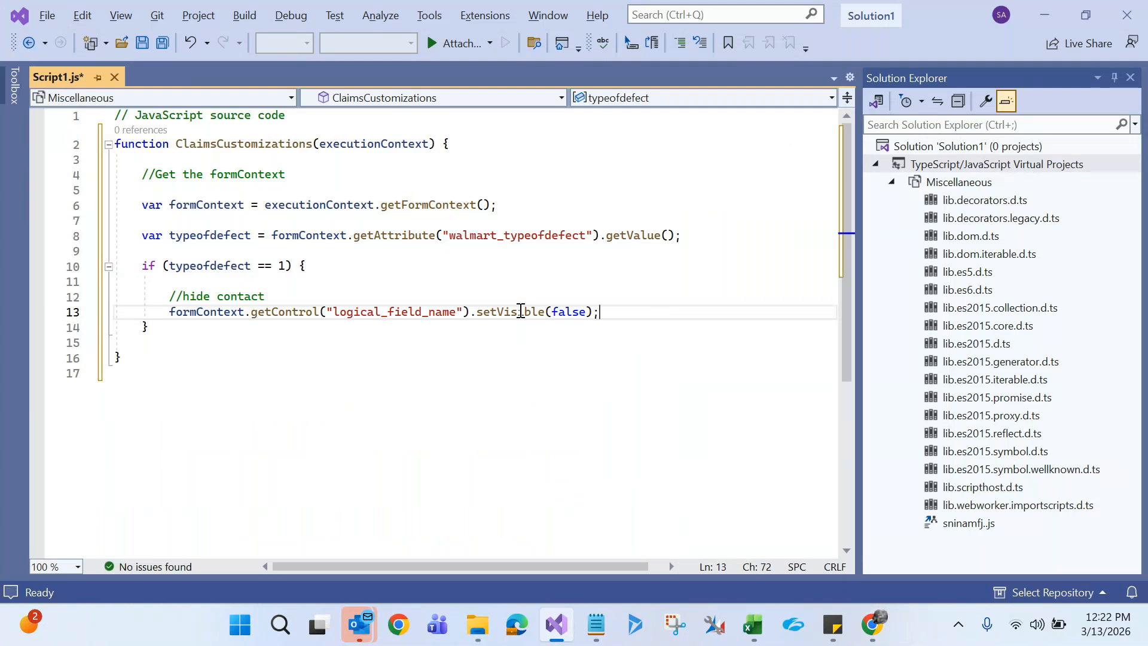
# - Remove the logical_field_name placeholder from between the quotes of the pasted getControl call
pyautogui.doubleClick(203, 312)
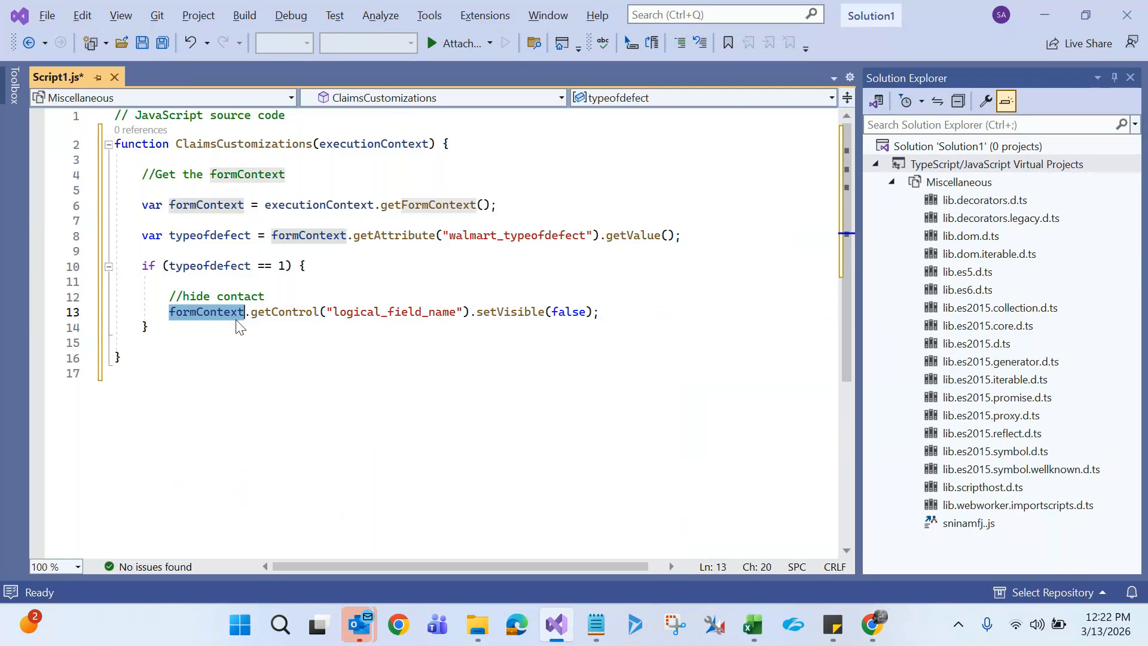
pyautogui.doubleClick(279, 315)
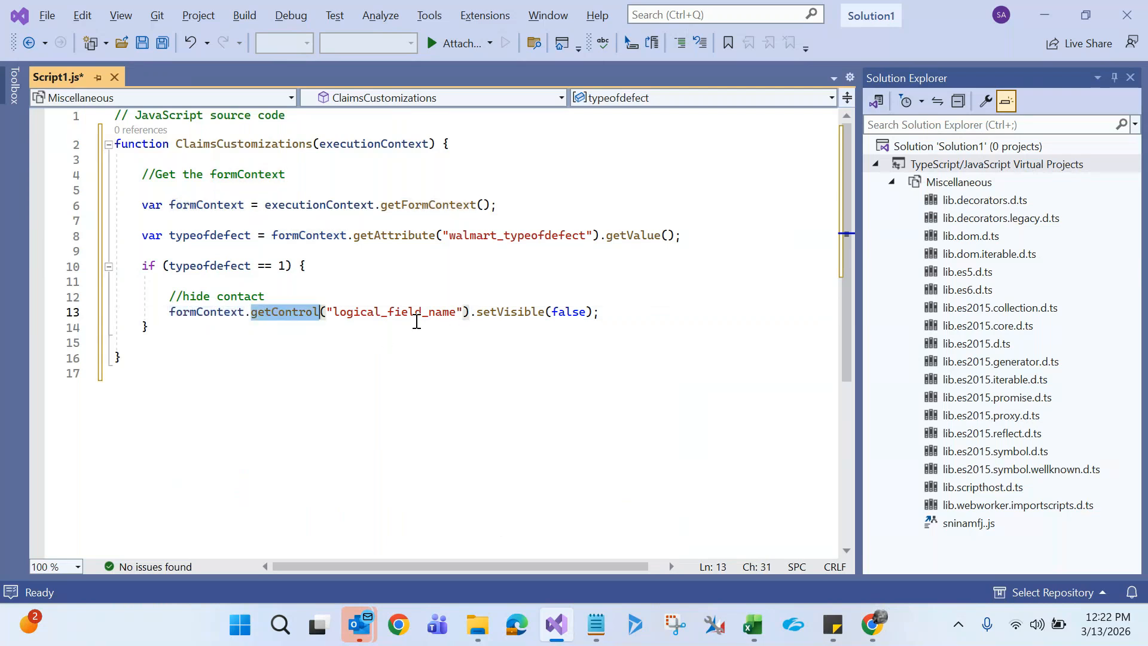
pyautogui.moveTo(456, 315); pyautogui.dragTo(327, 330)
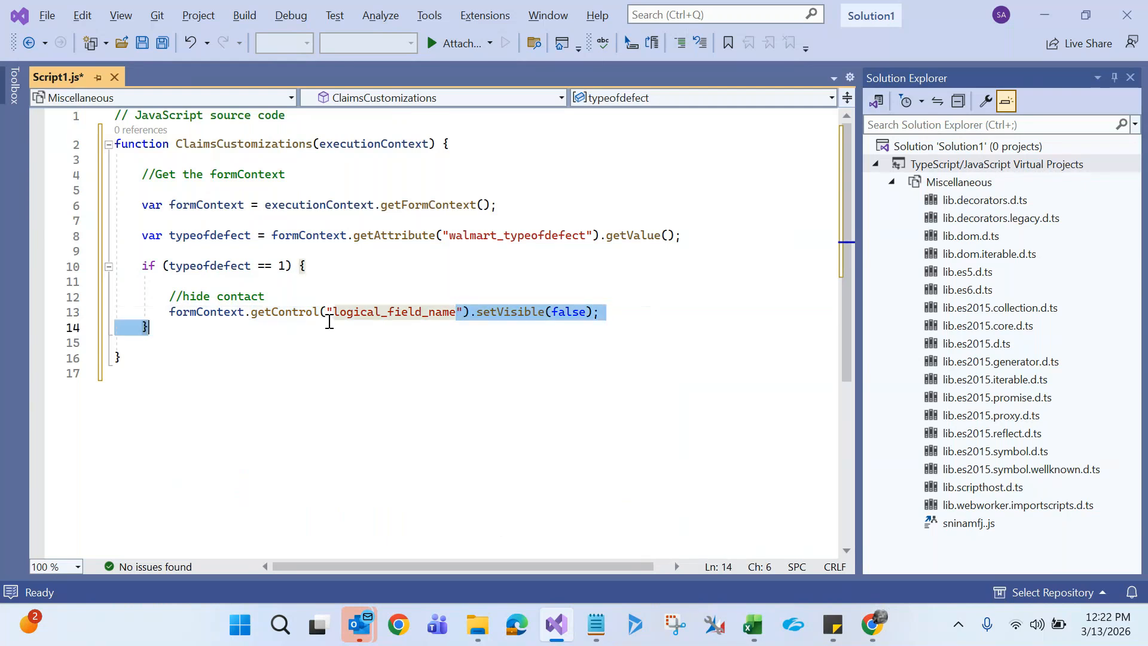
pyautogui.doubleClick(335, 312)
pyautogui.press('BackSpace')
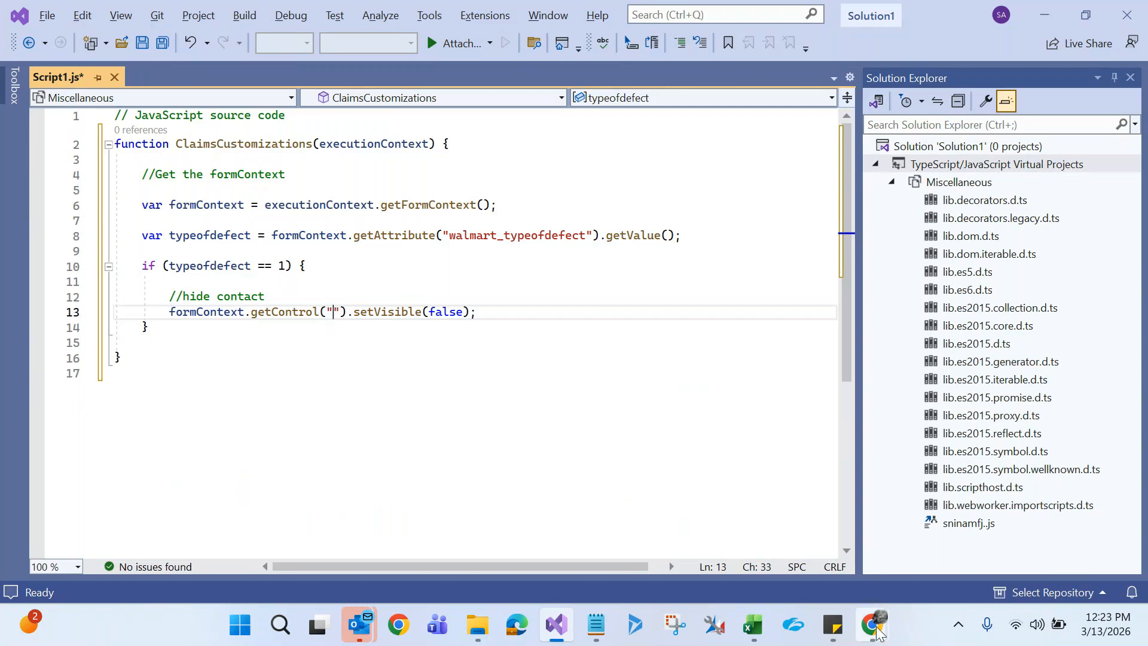
# - Switch to the Claim form editor in Chrome, close the open field properties, and copy the logical name from the Contact field's details
pyautogui.moveTo(873, 622)
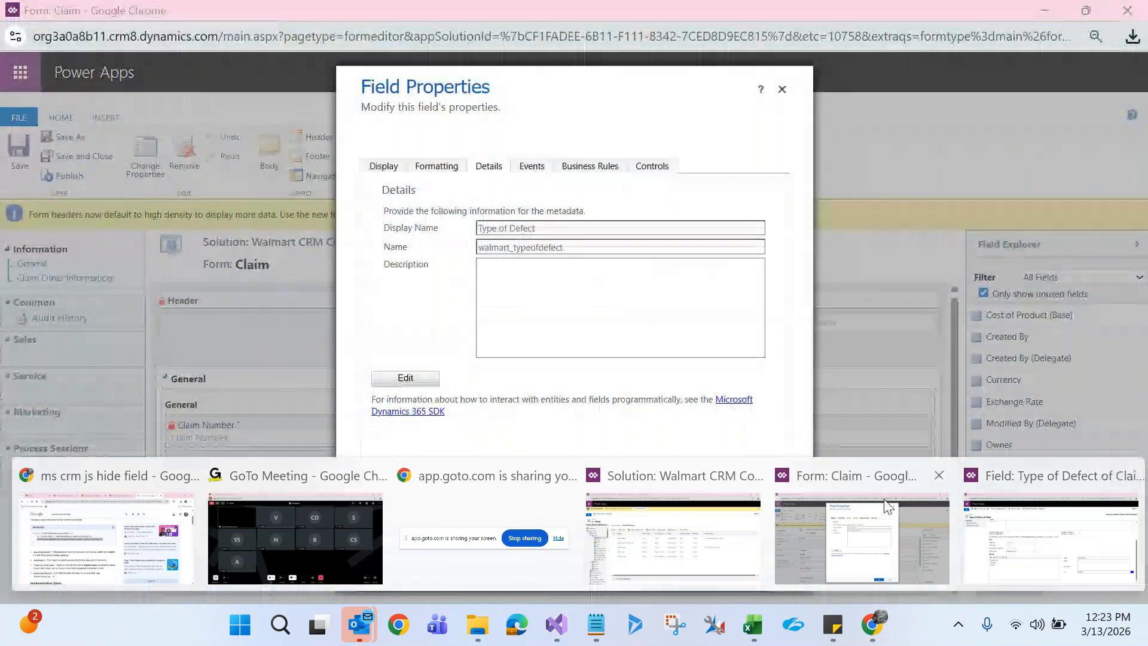
pyautogui.click(848, 538)
pyautogui.click(756, 571)
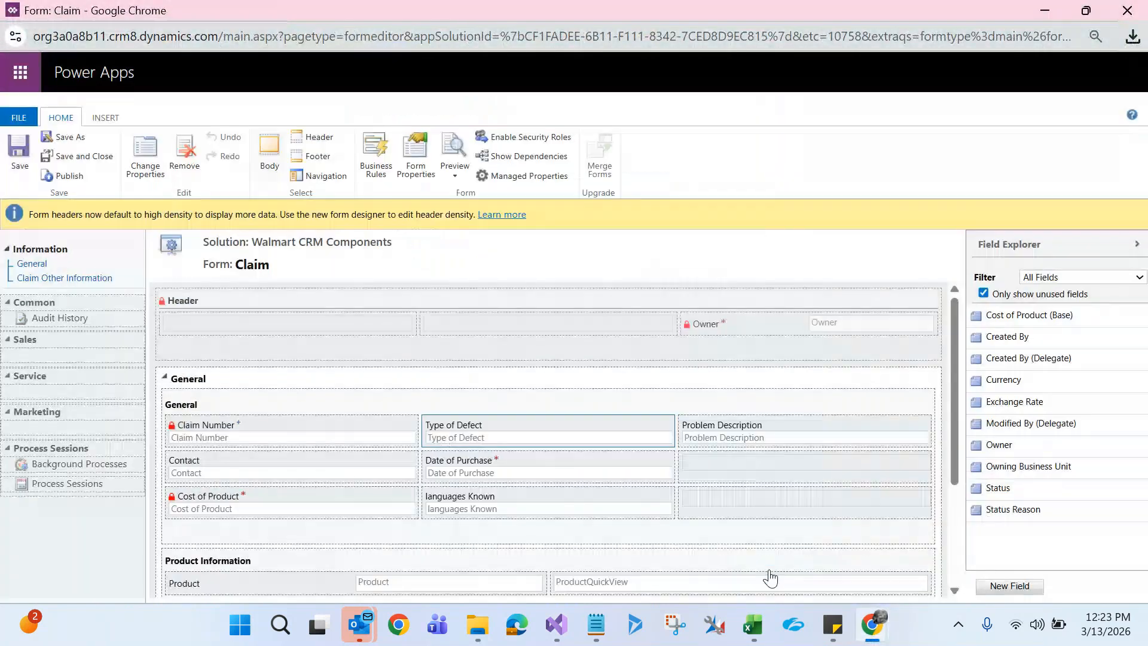
pyautogui.click(211, 460)
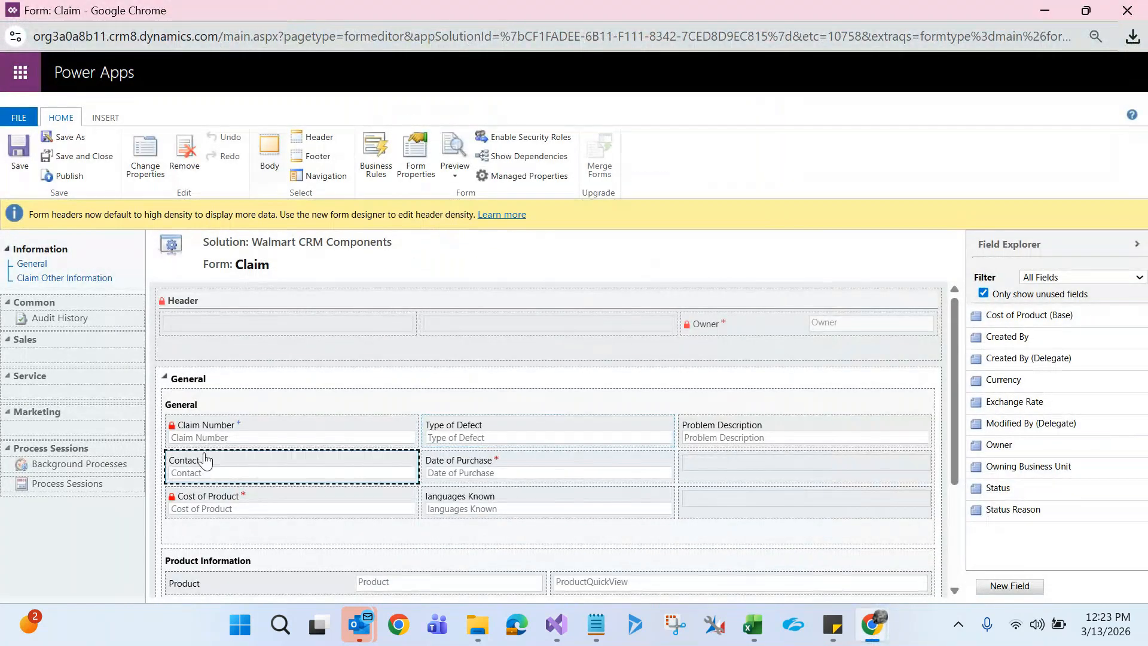
pyautogui.doubleClick(198, 465)
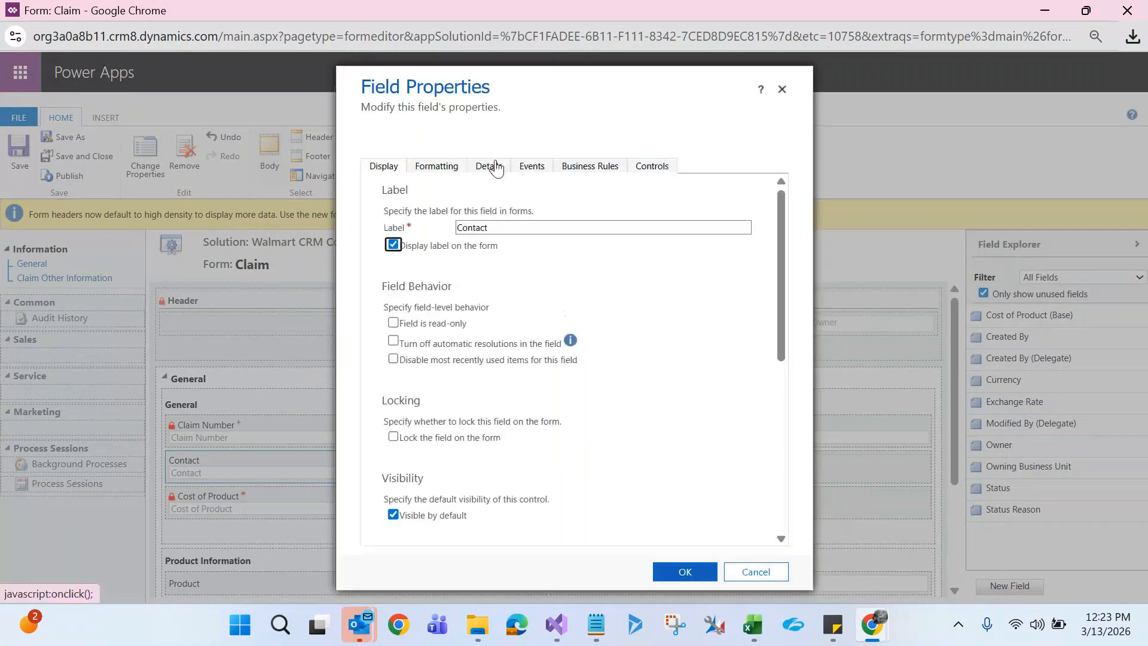
pyautogui.click(494, 167)
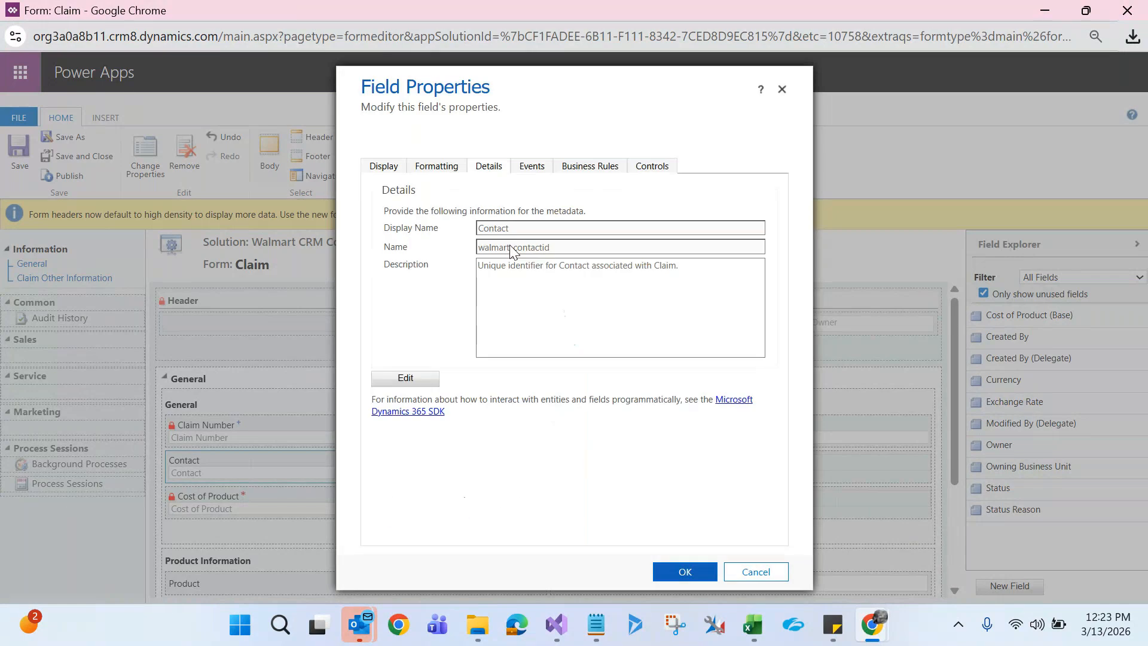
pyautogui.doubleClick(510, 247)
pyautogui.hotkey('ctrl', 'c')
# - Switch back to Visual Studio and insert walmart_contactid as the getControl argument
pyautogui.hotkey('alt', 'Tab')
pyautogui.hotkey('alt', 'Tab')
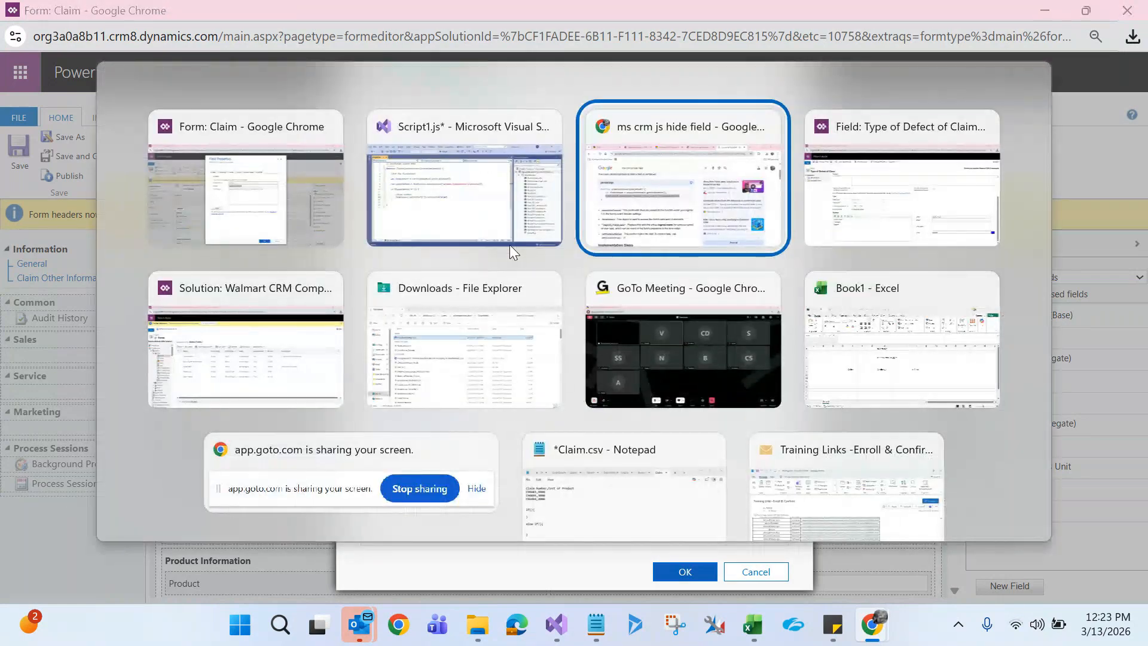
pyautogui.click(457, 192)
pyautogui.hotkey('ctrl', 'v')
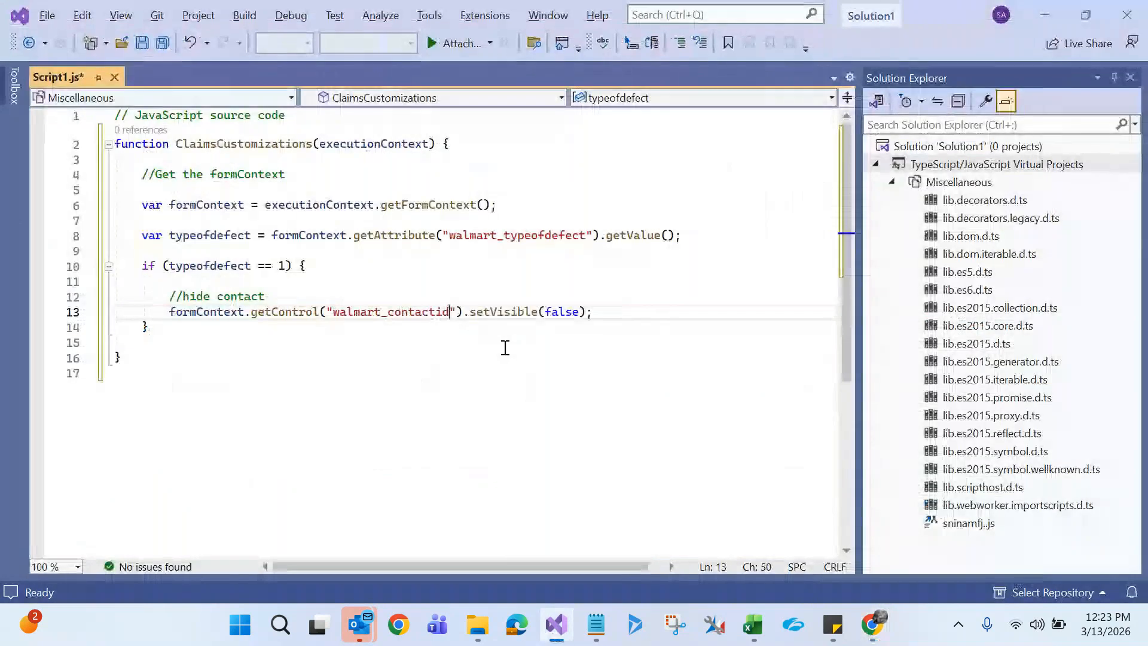
pyautogui.doubleClick(481, 313)
pyautogui.doubleClick(561, 311)
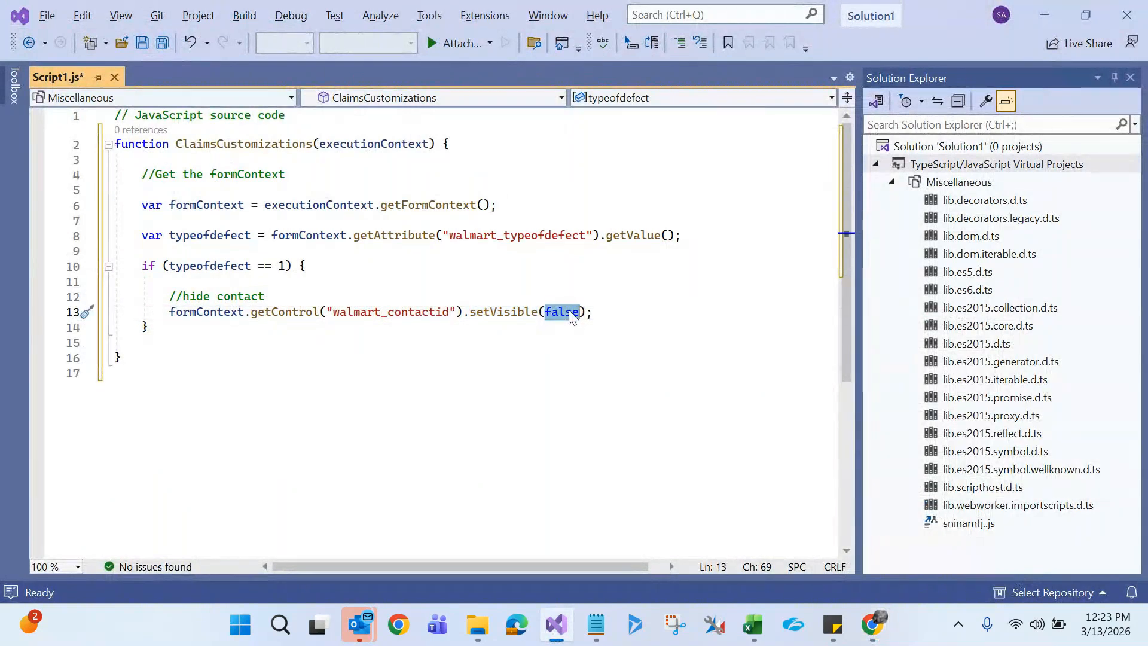
# - Delete the blank line at the start of the if block and add an empty else block after it
pyautogui.click(316, 266)
pyautogui.press('Delete')
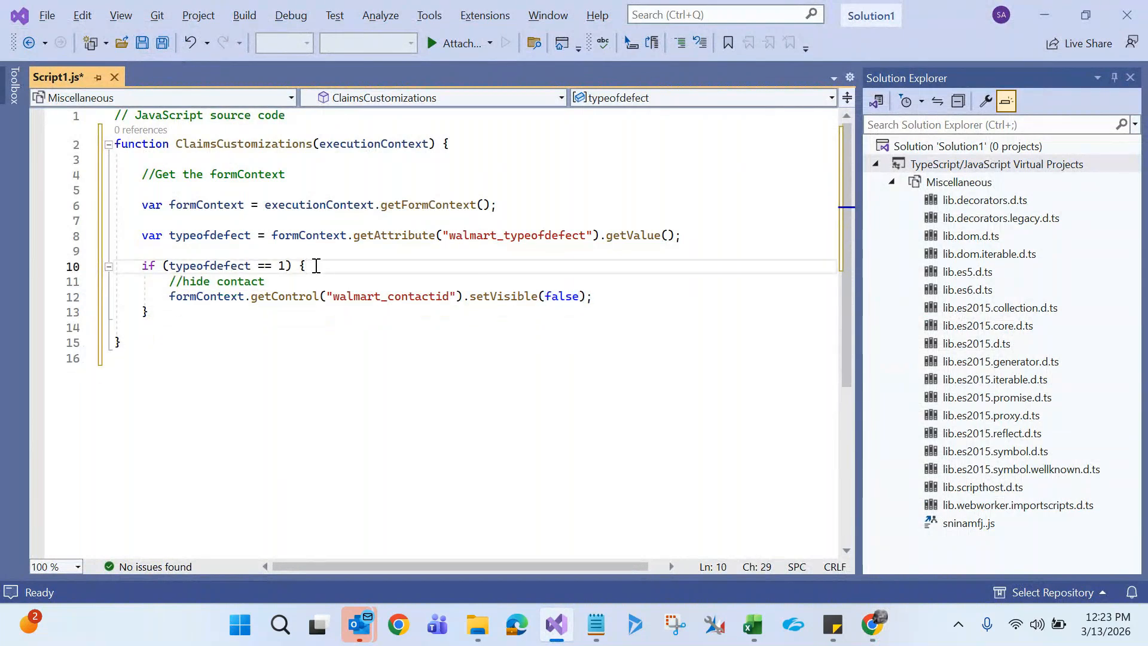
pyautogui.click(173, 312)
pyautogui.press('Return')
pyautogui.write('else {')
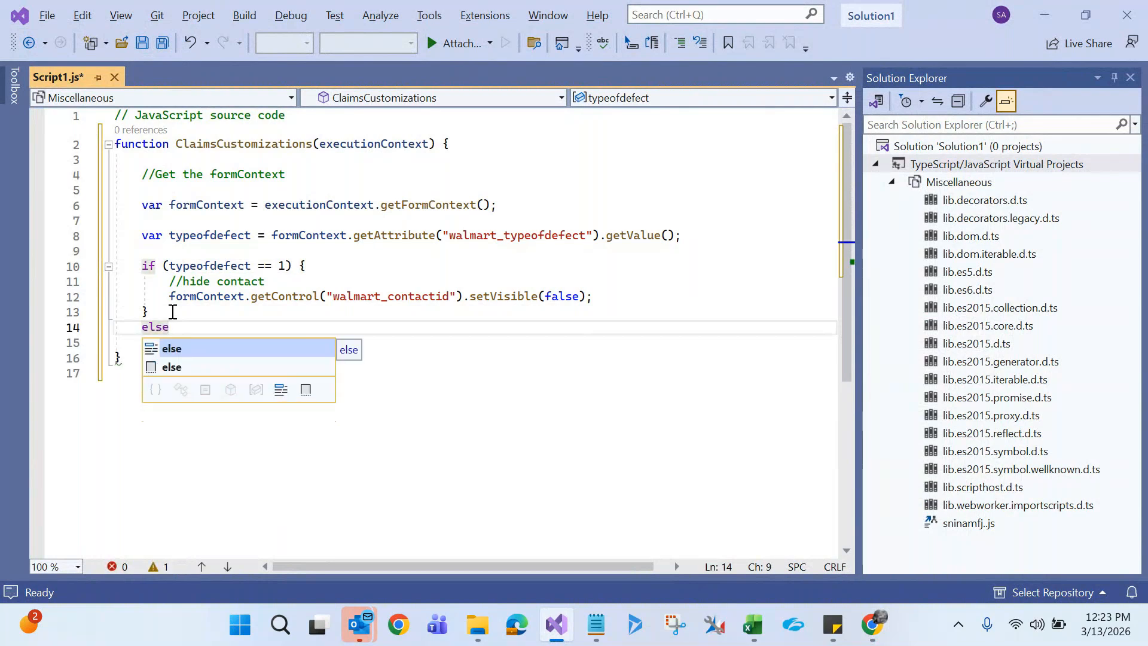
pyautogui.press('Return')
pyautogui.press('Return')
pyautogui.press('Return')
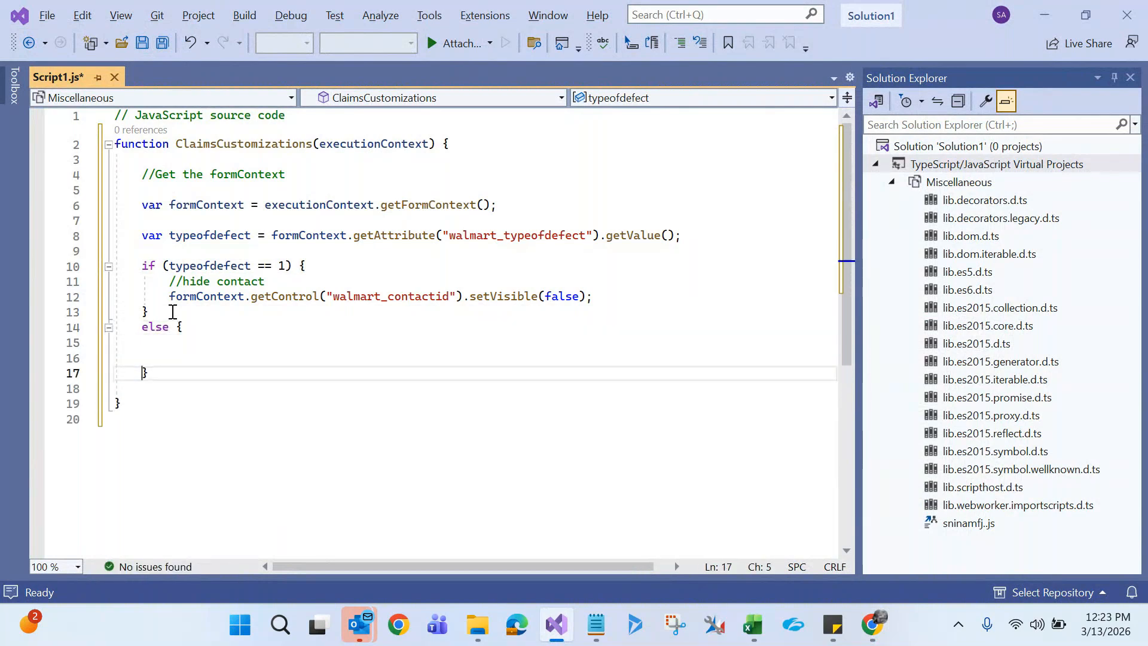
# - Copy the walmart_contactid setVisible line from the if block into the else block and change its argument to true
pyautogui.click(274, 409)
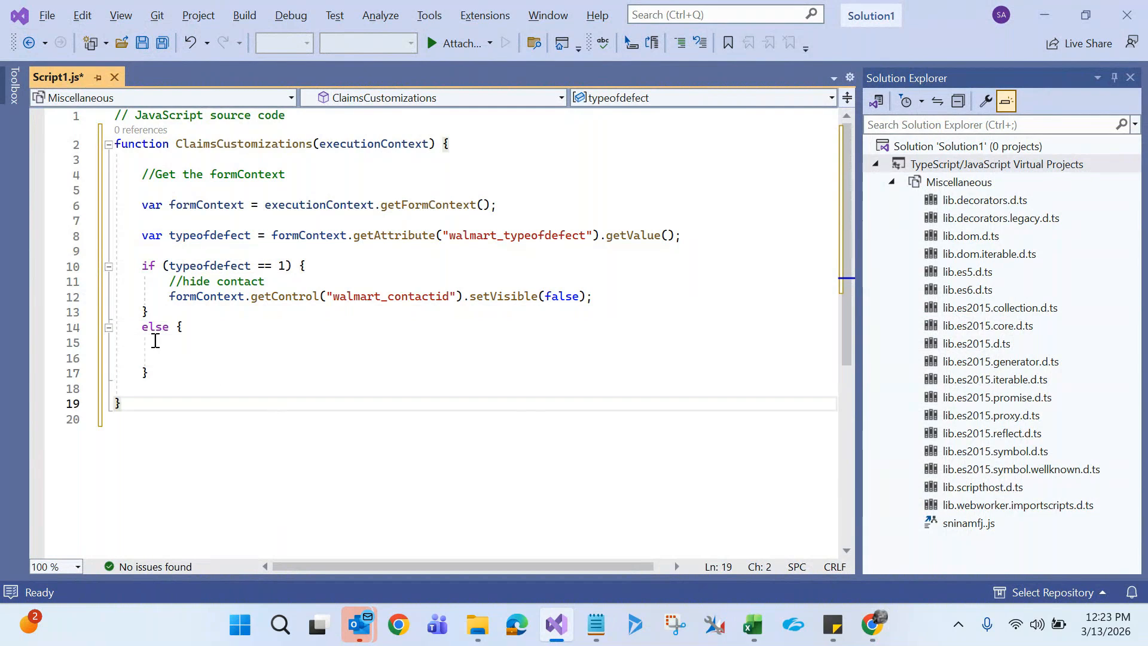
pyautogui.moveTo(143, 328); pyautogui.dragTo(157, 371)
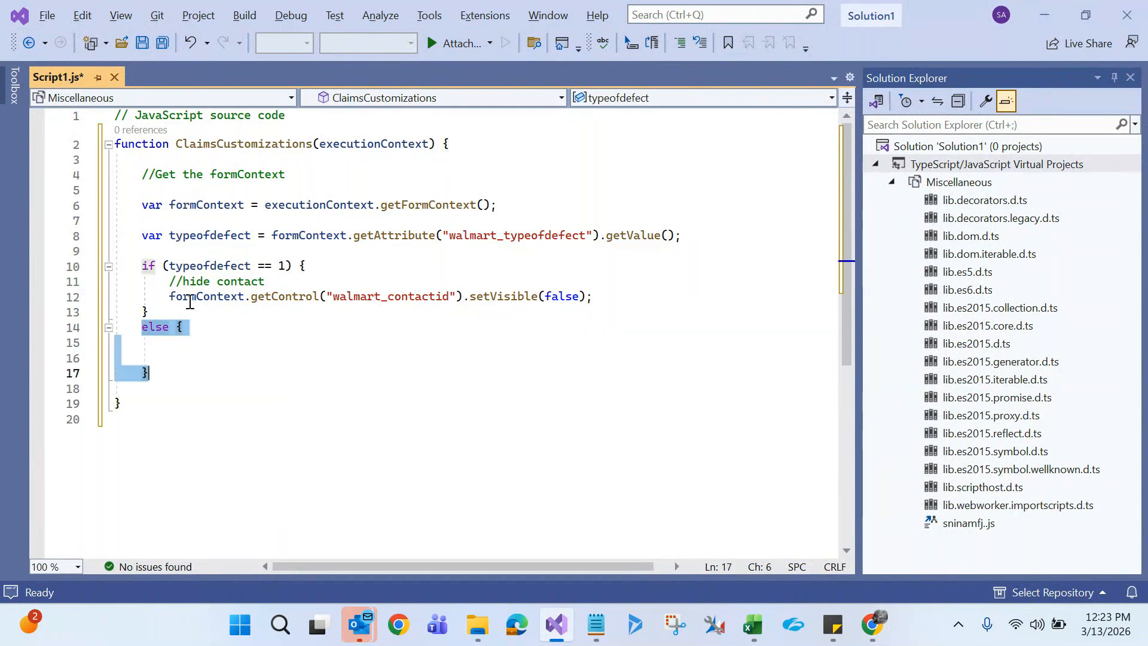
pyautogui.doubleClick(191, 266)
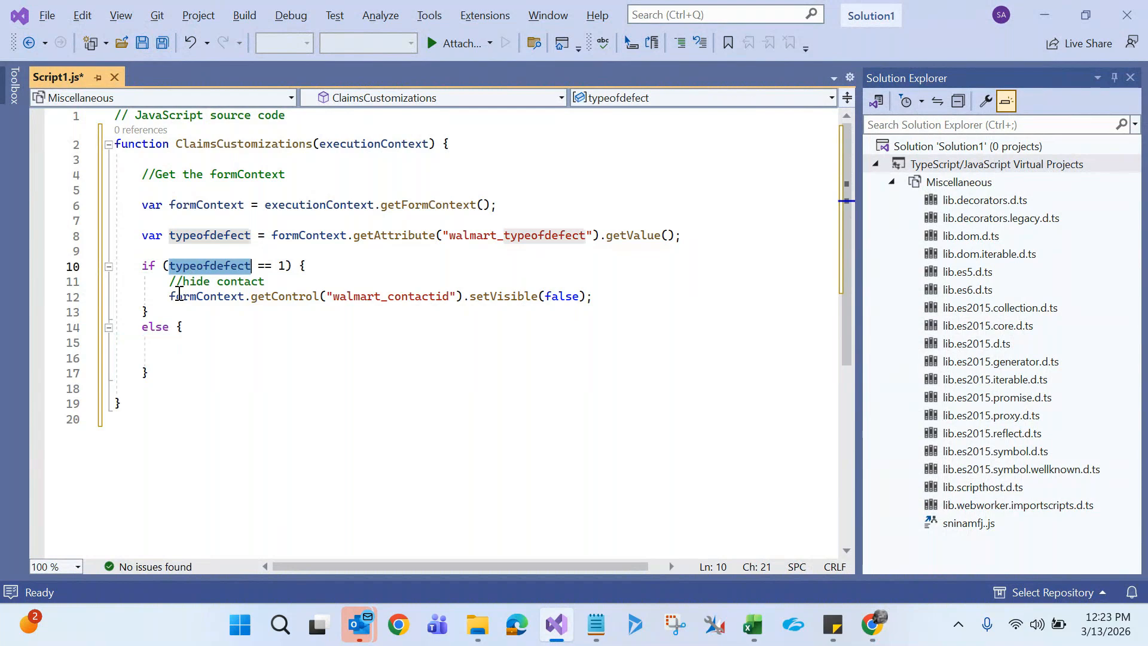
pyautogui.moveTo(170, 296); pyautogui.dragTo(604, 294)
pyautogui.hotkey('ctrl', 'c')
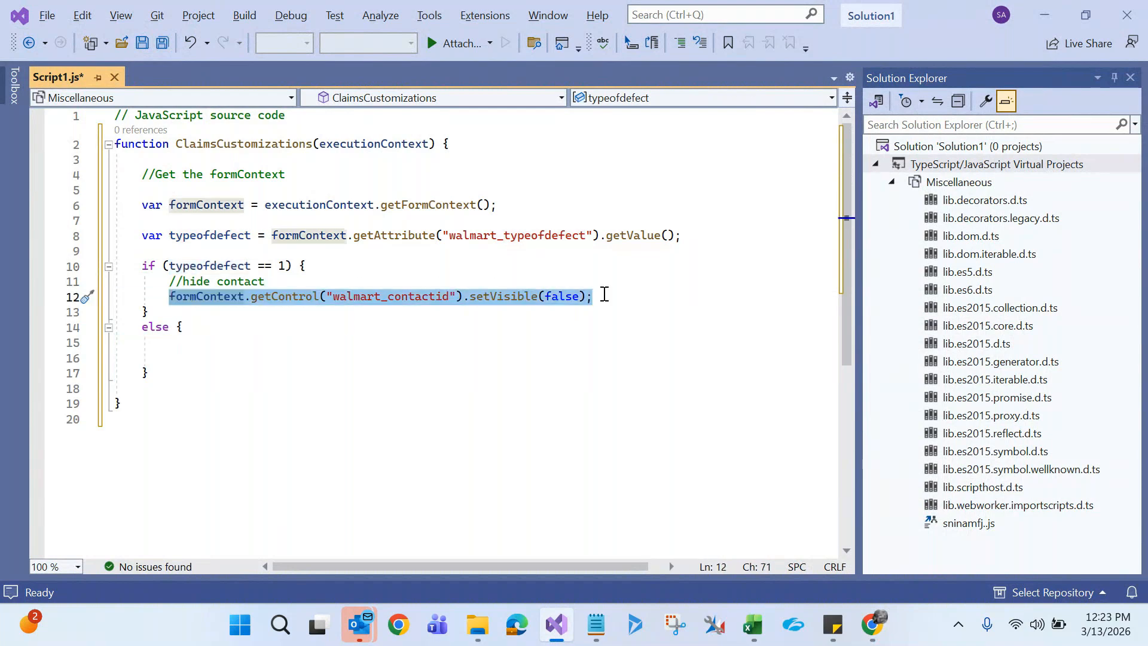
pyautogui.click(284, 358)
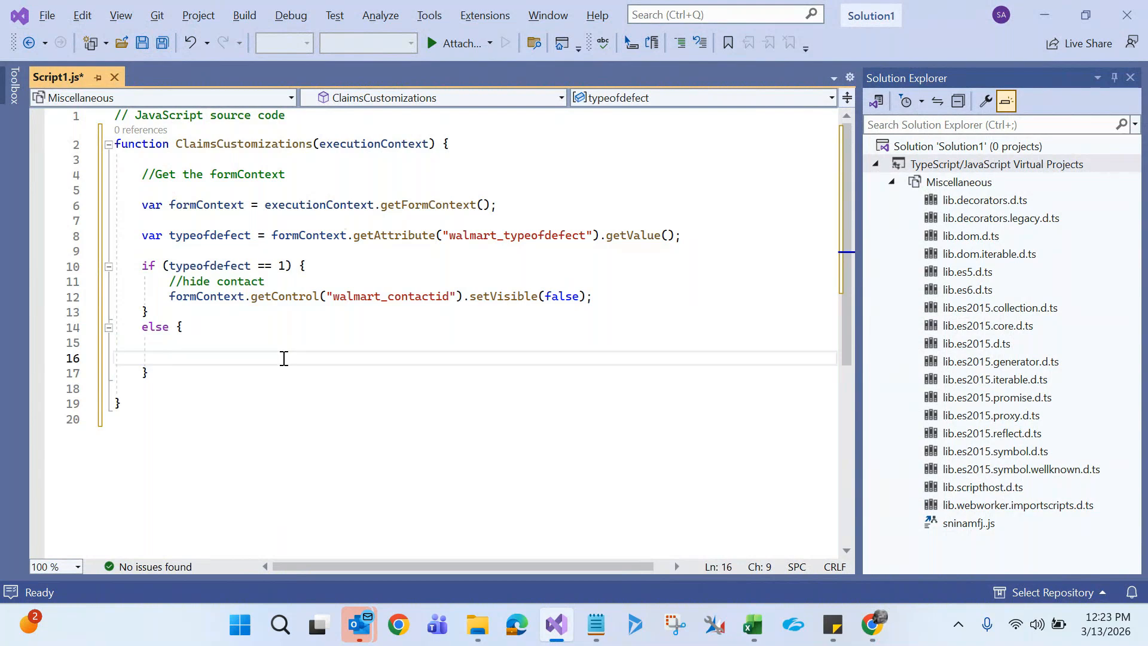
pyautogui.hotkey('ctrl', 'v')
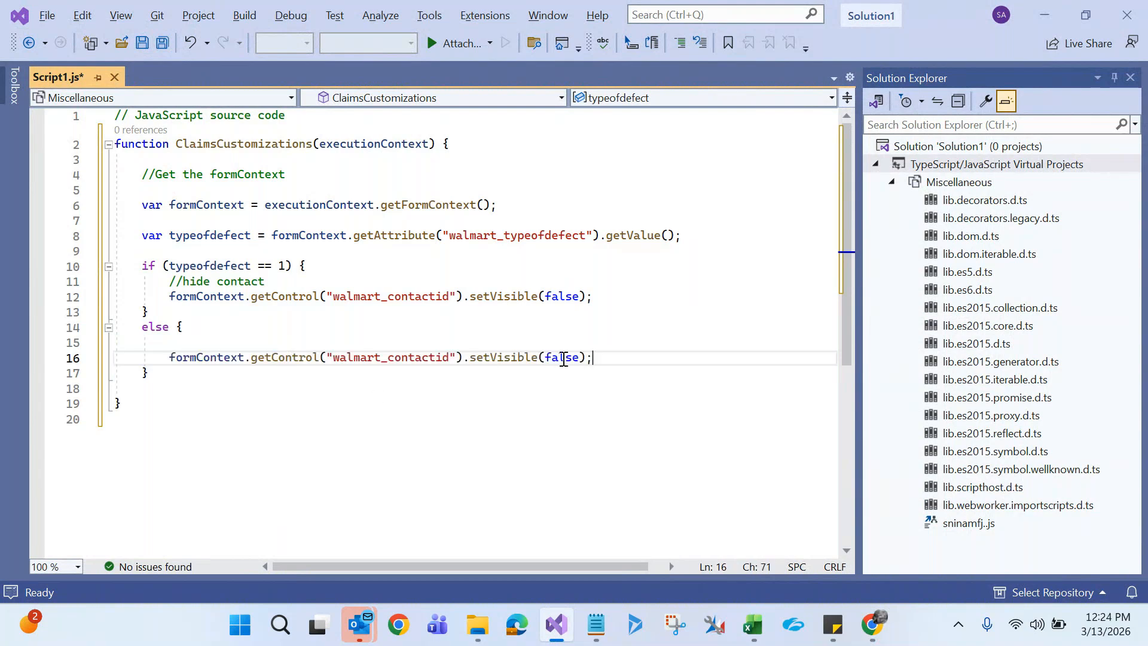
pyautogui.doubleClick(565, 356)
pyautogui.write('true')
pyautogui.click(483, 403)
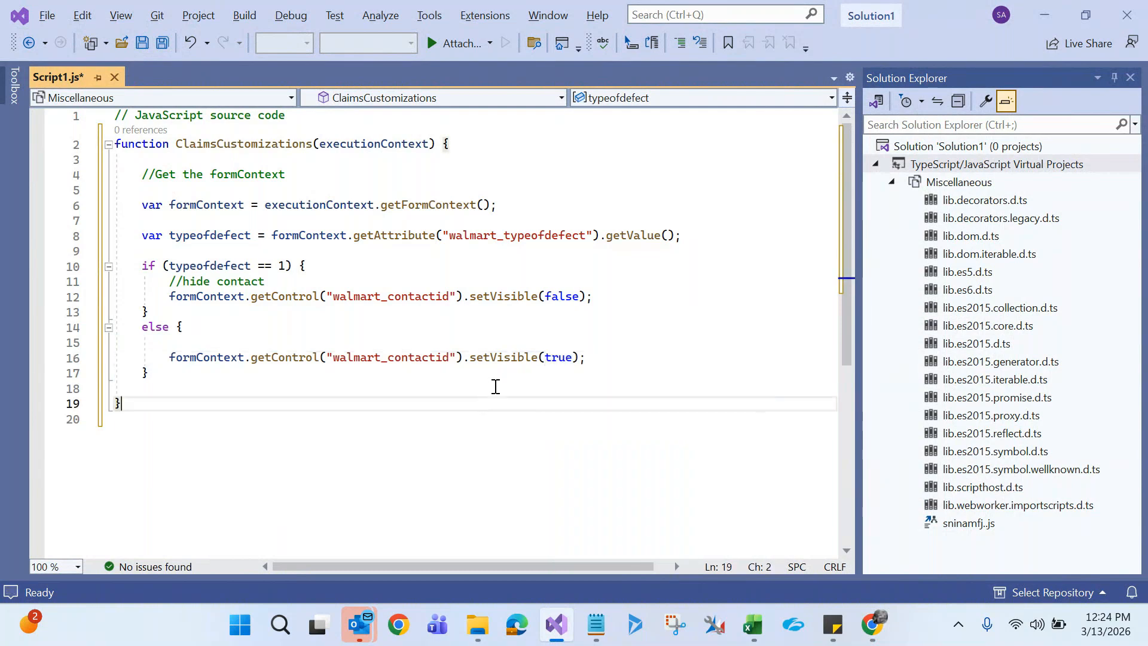
pyautogui.doubleClick(501, 358)
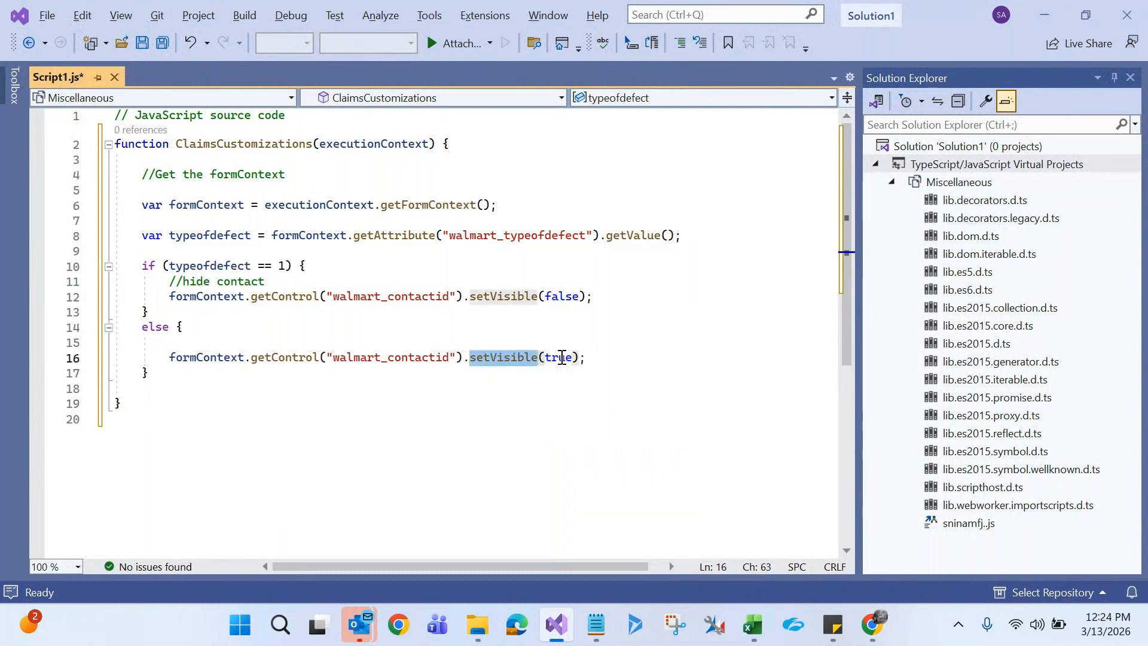
pyautogui.doubleClick(561, 357)
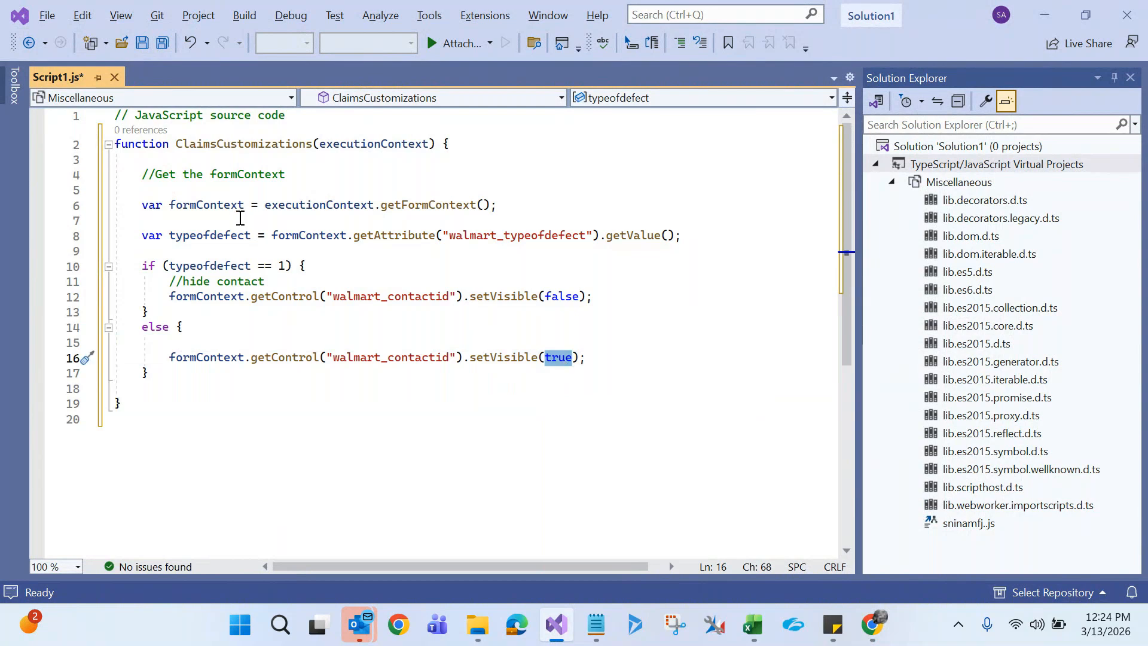
pyautogui.doubleClick(207, 209)
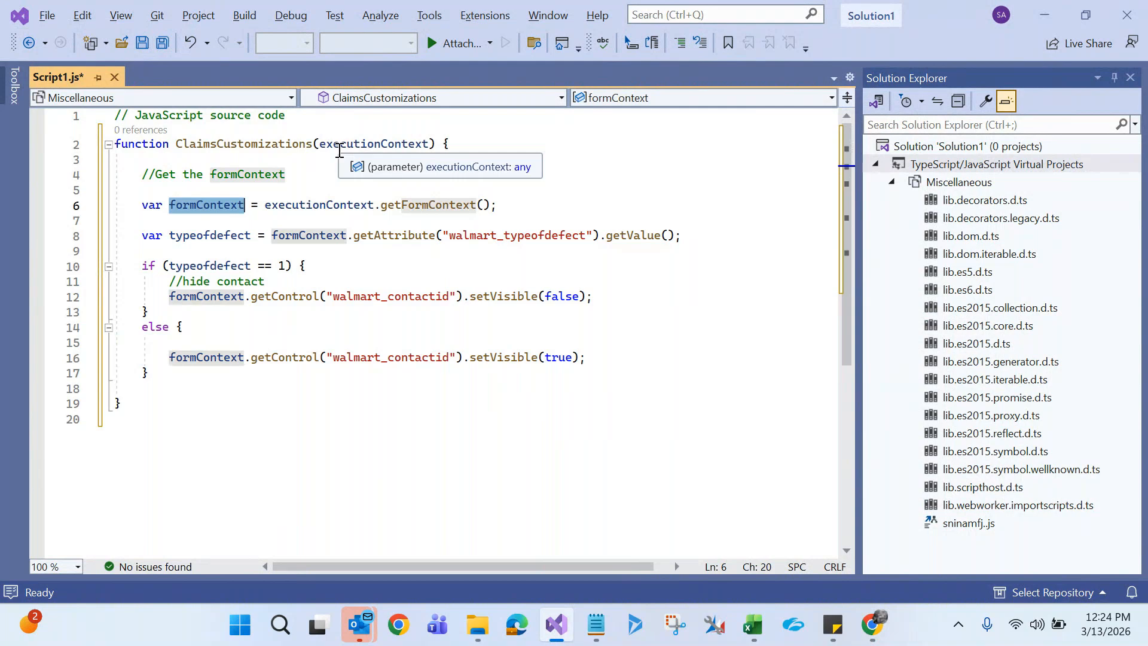
pyautogui.doubleClick(341, 150)
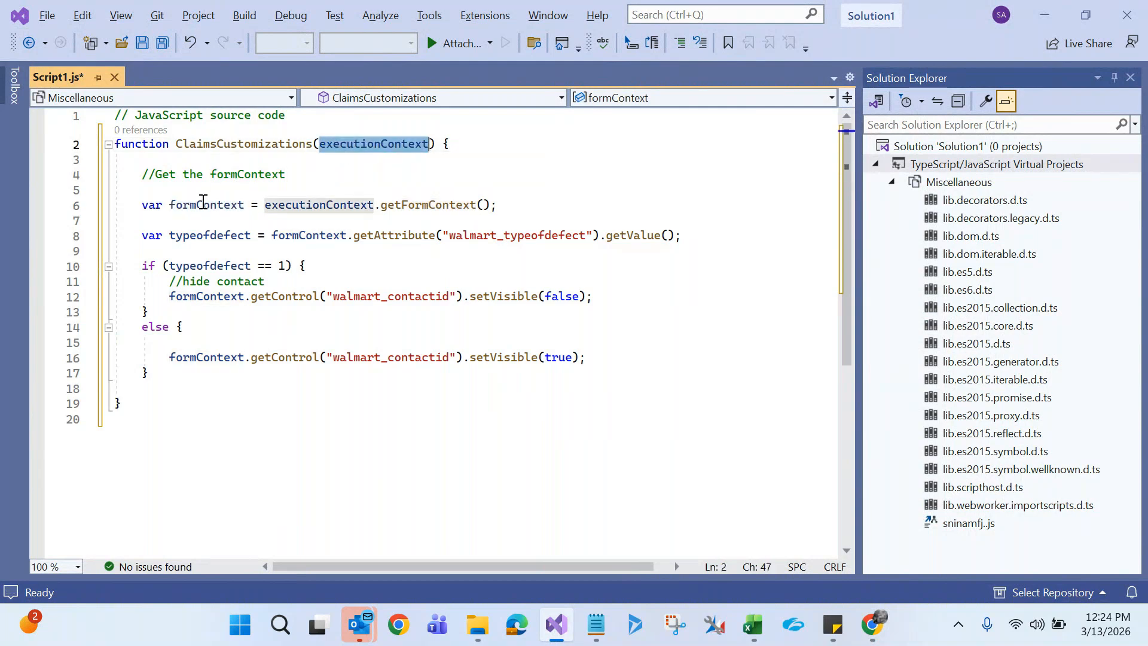
# - Review the formContext and typeofdefect declarations and the setVisible lines in the if and else blocks
pyautogui.doubleClick(191, 206)
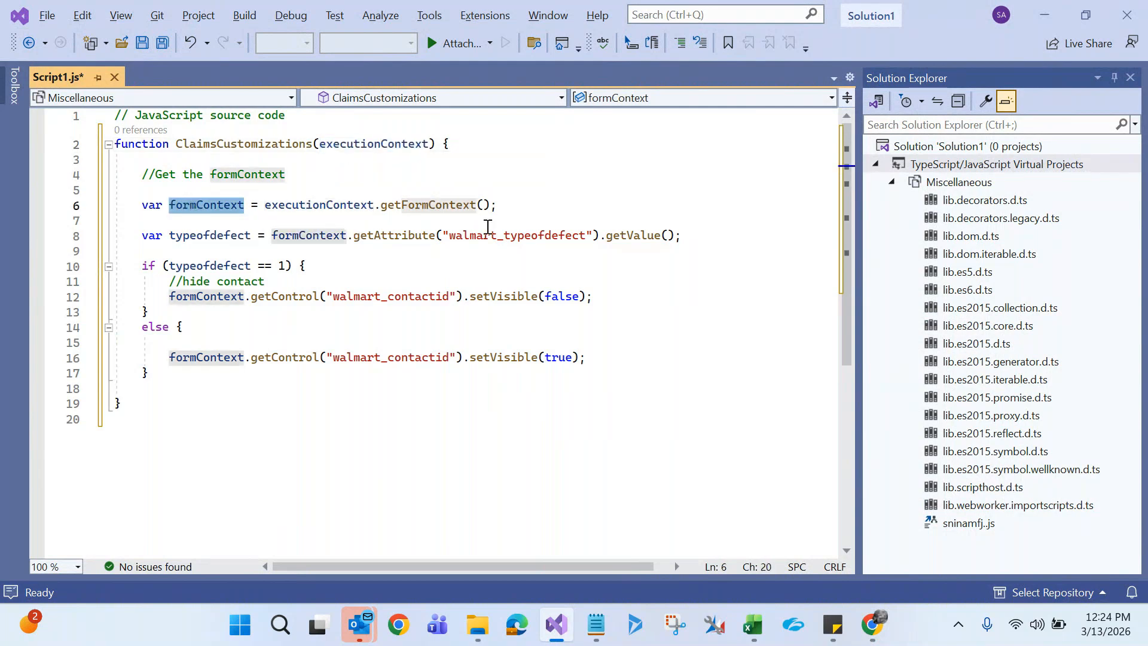
pyautogui.doubleClick(538, 246)
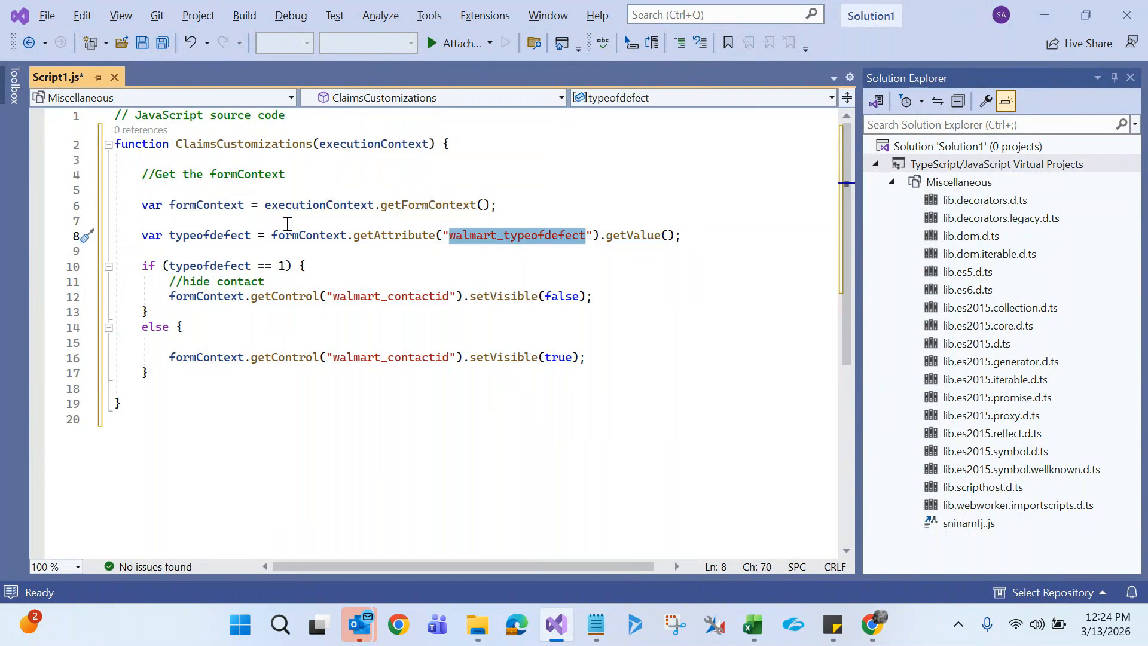
pyautogui.doubleClick(209, 236)
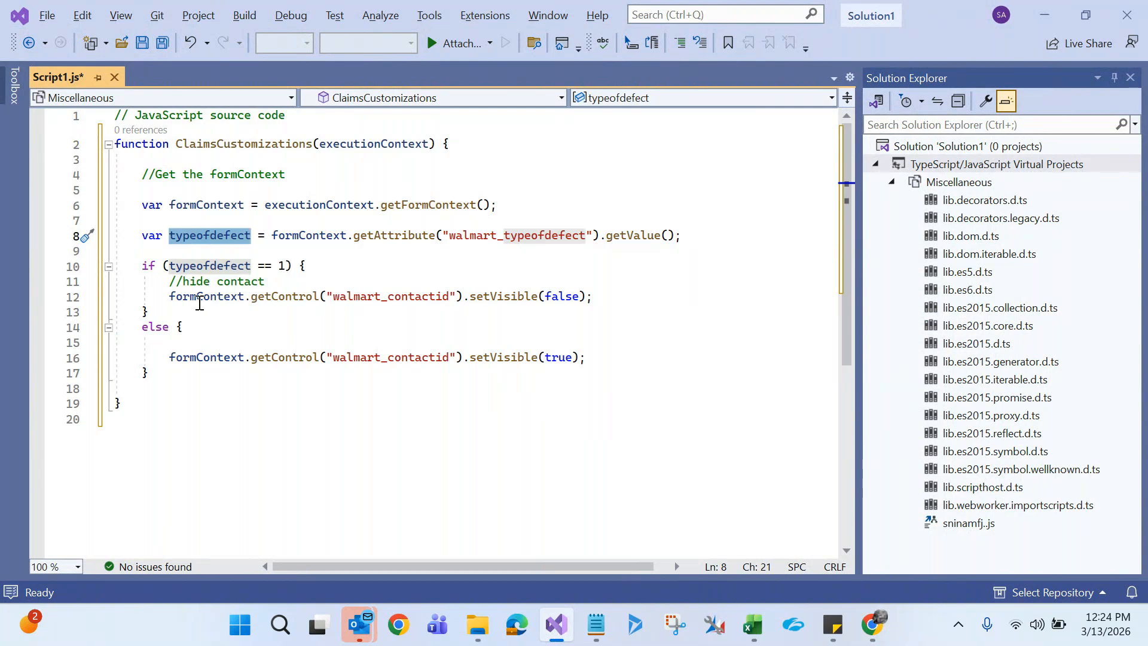
pyautogui.moveTo(169, 296); pyautogui.dragTo(585, 297)
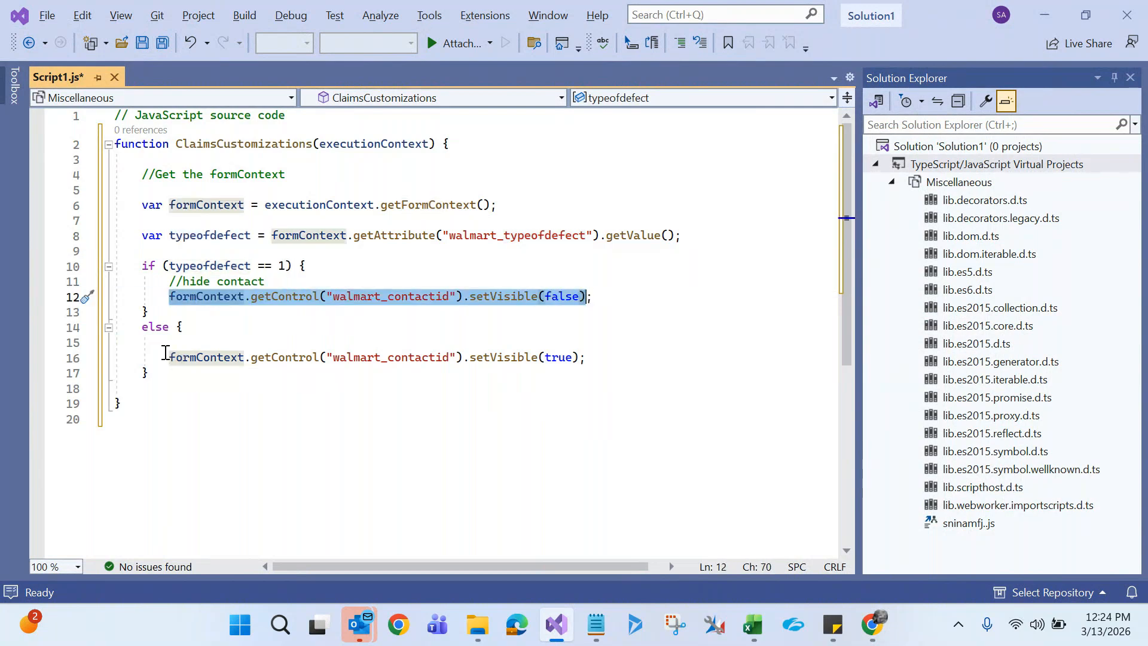
pyautogui.moveTo(169, 354); pyautogui.dragTo(604, 358)
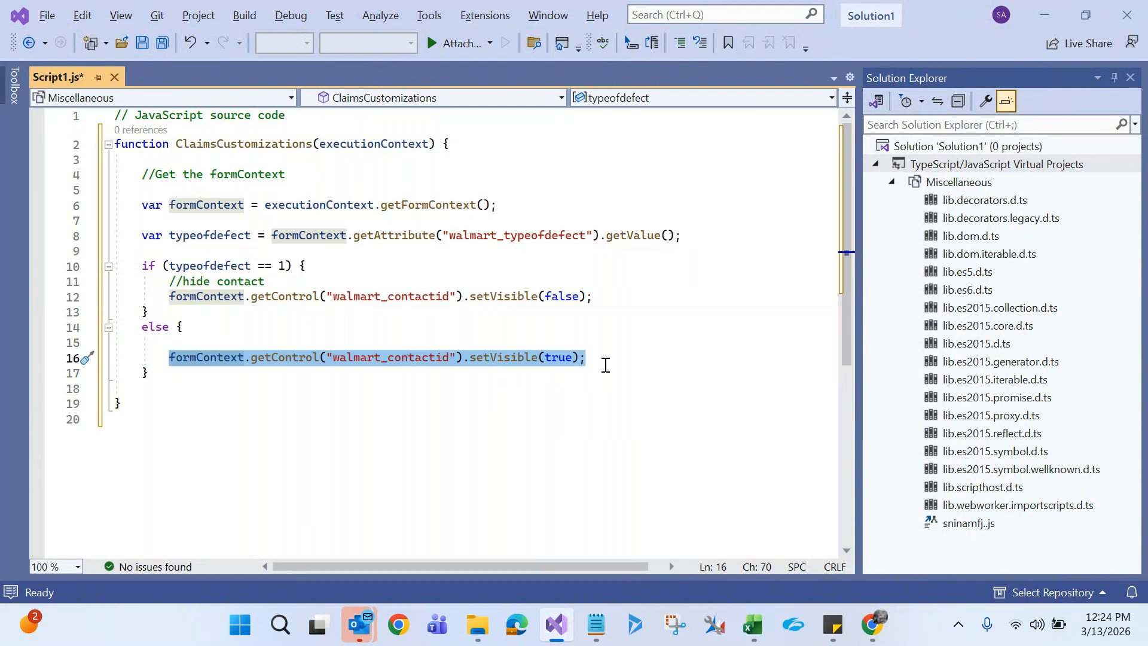
pyautogui.click(504, 402)
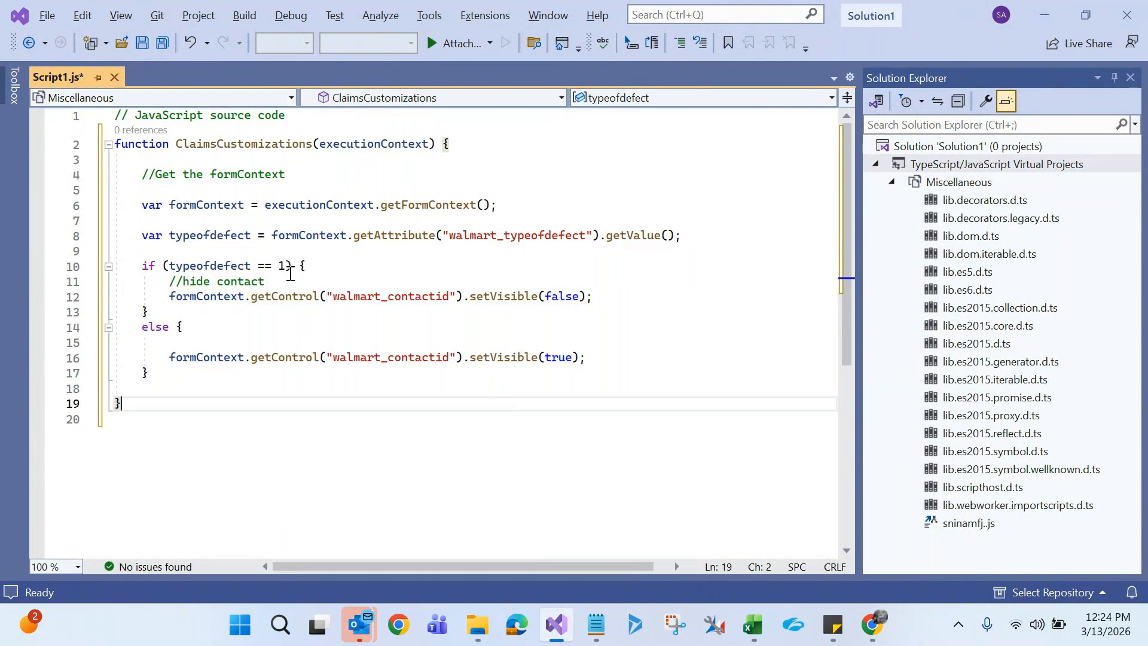
# - Save the script to the Desktop as Claim.js
pyautogui.click(142, 43)
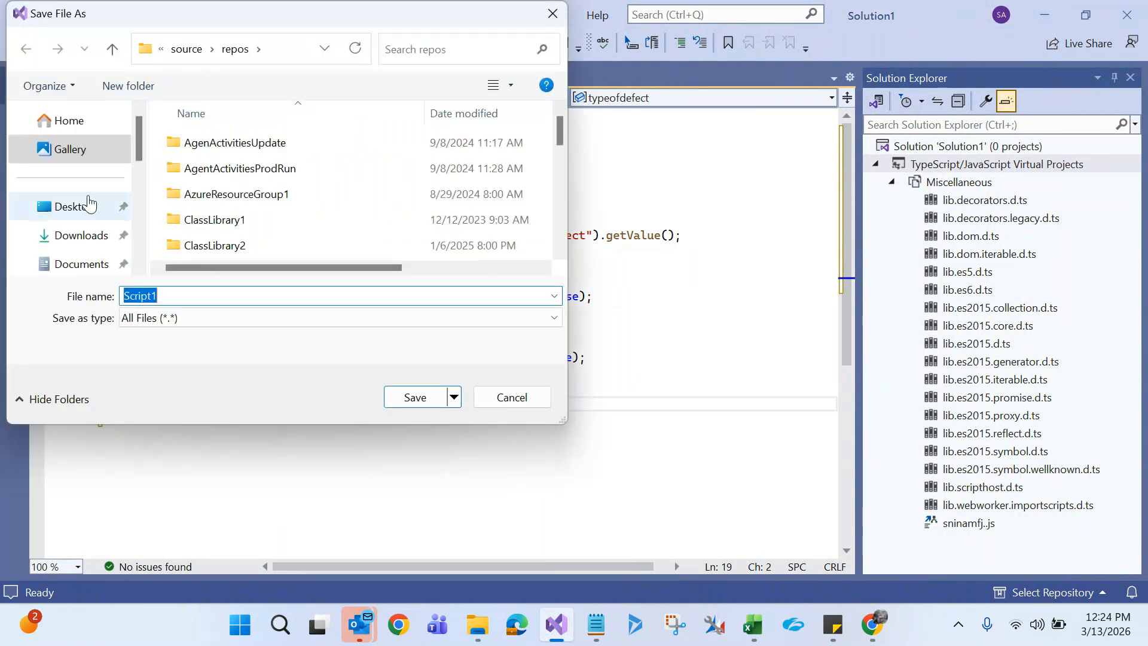
pyautogui.click(83, 210)
pyautogui.doubleClick(163, 296)
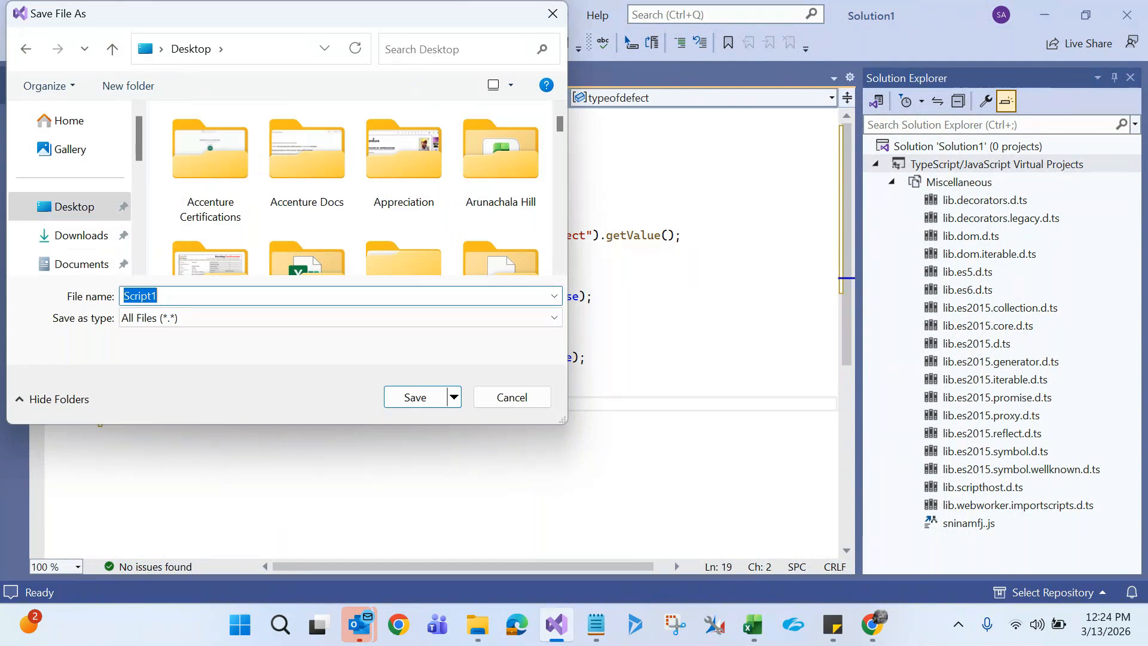
pyautogui.write('Claim.js')
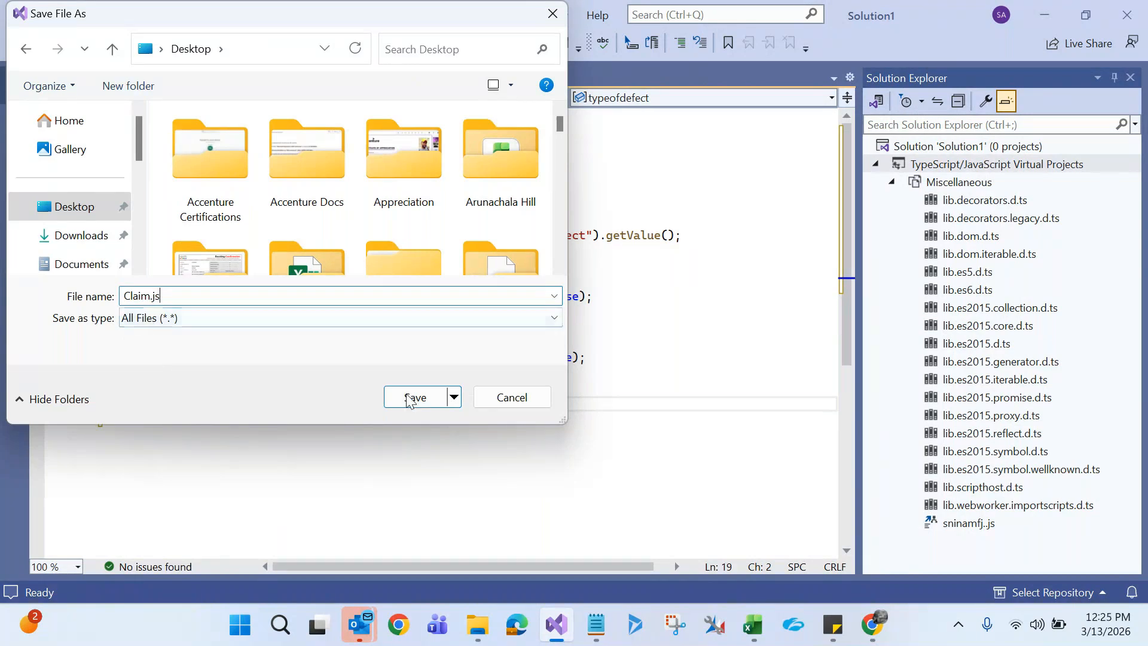
pyautogui.click(428, 404)
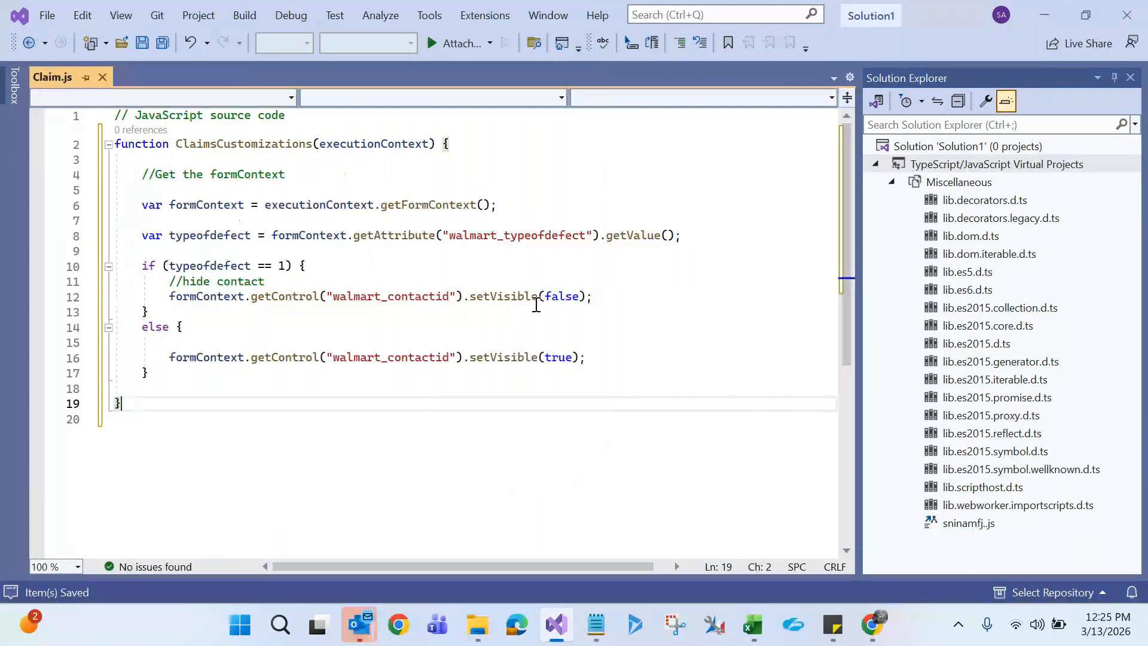
# - Copy the entire ClaimsCustomizations function from Claim.js
pyautogui.click(536, 303)
pyautogui.click(328, 238)
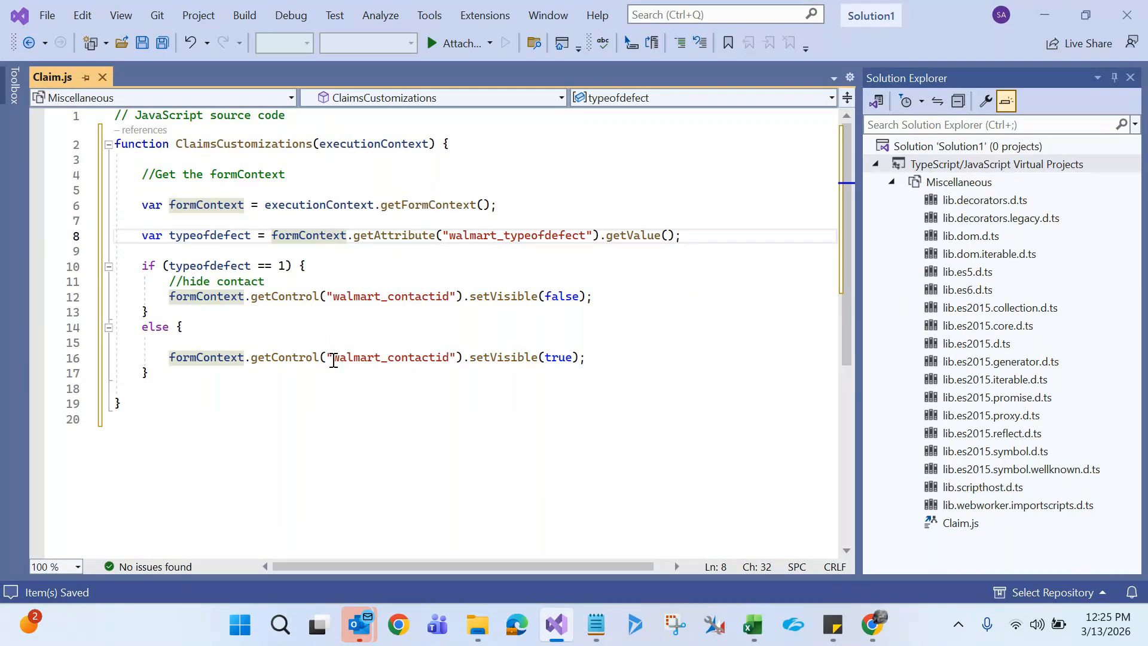
pyautogui.click(333, 361)
pyautogui.hotkey('ctrl', 'a')
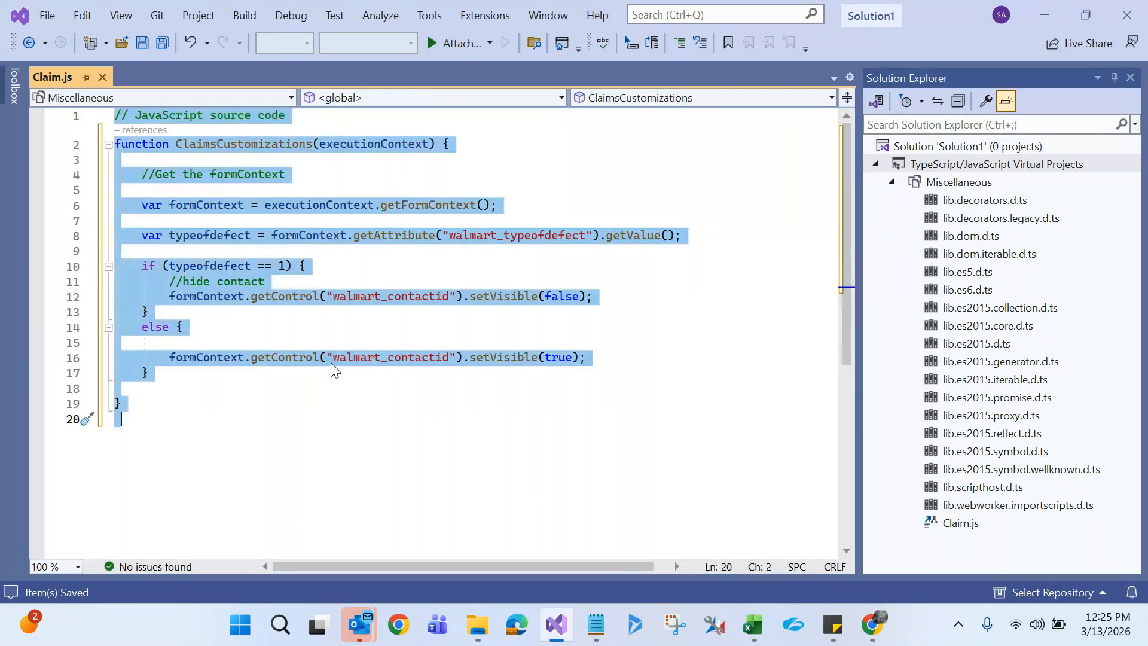
pyautogui.click(302, 421)
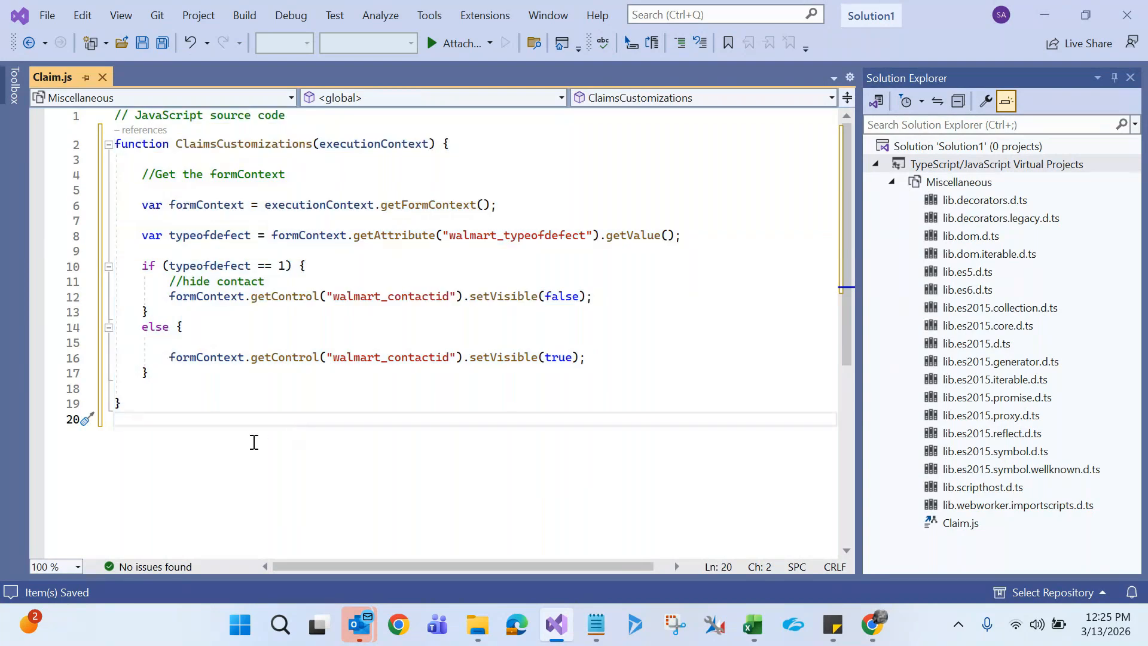
pyautogui.moveTo(254, 442); pyautogui.dragTo(99, 120)
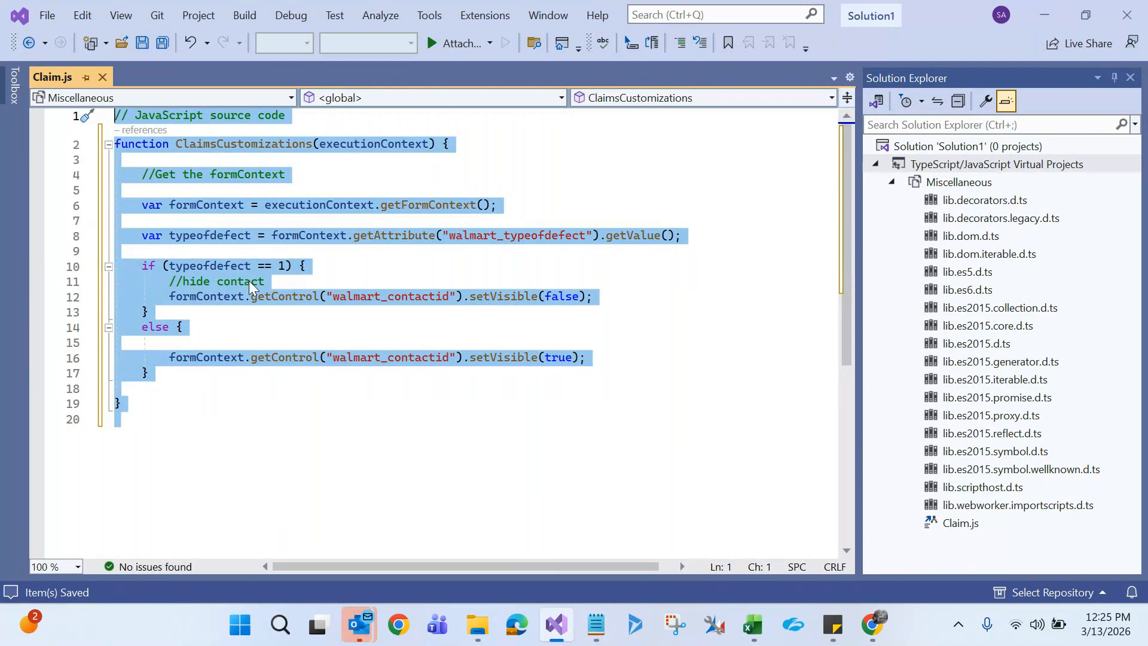
pyautogui.click(452, 297)
pyautogui.moveTo(192, 436); pyautogui.dragTo(104, 137)
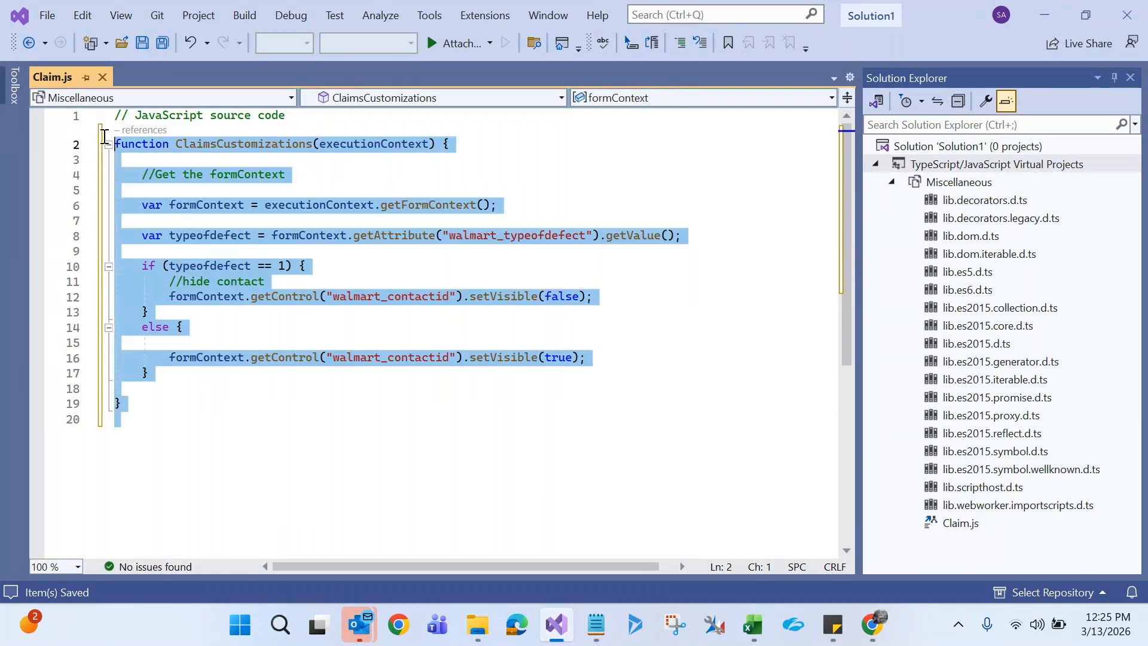
pyautogui.rightClick(125, 285)
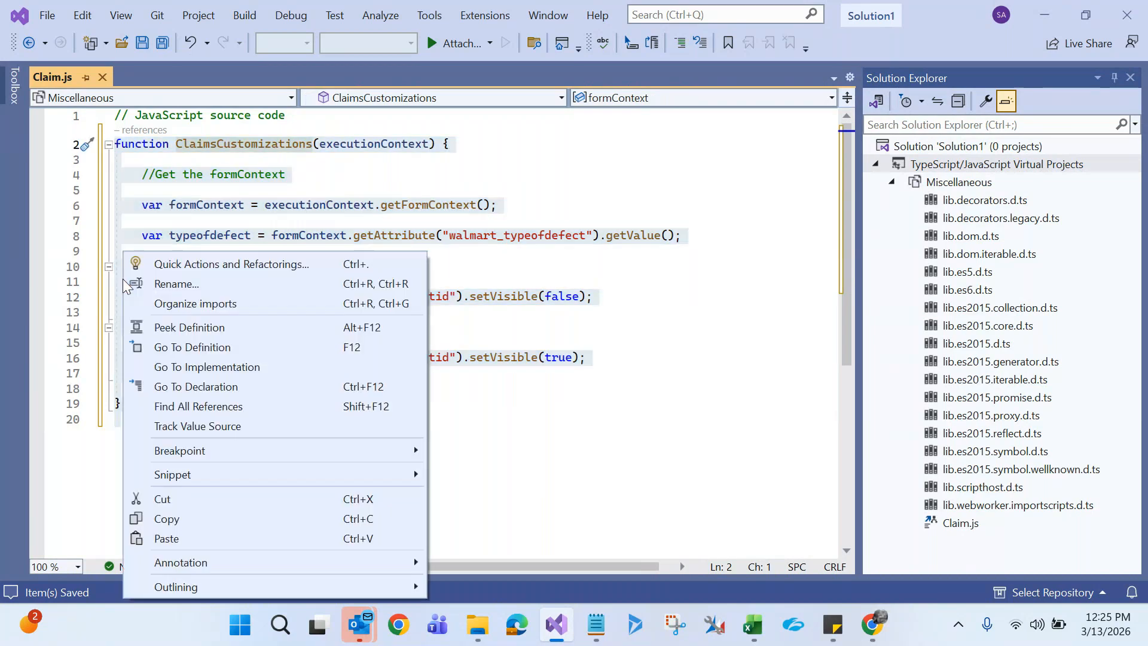
pyautogui.click(190, 512)
pyautogui.click(476, 448)
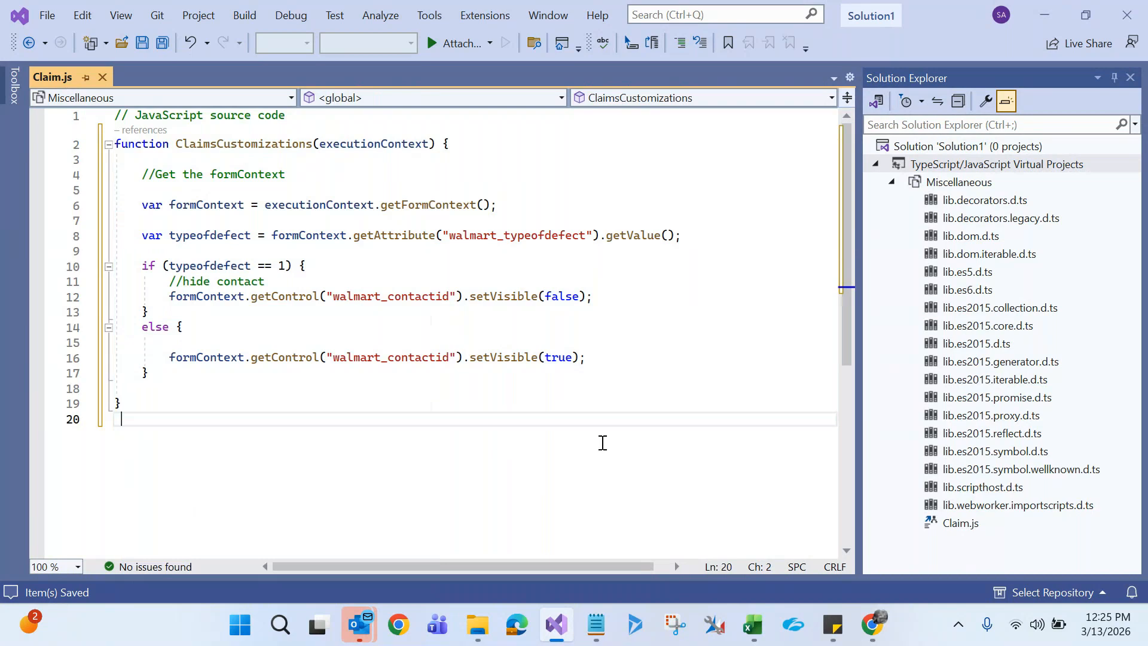
# - Switch to the Walmart CRM Components solution in Chrome, collapse its entities, and open the list of Web Resources
pyautogui.moveTo(869, 625)
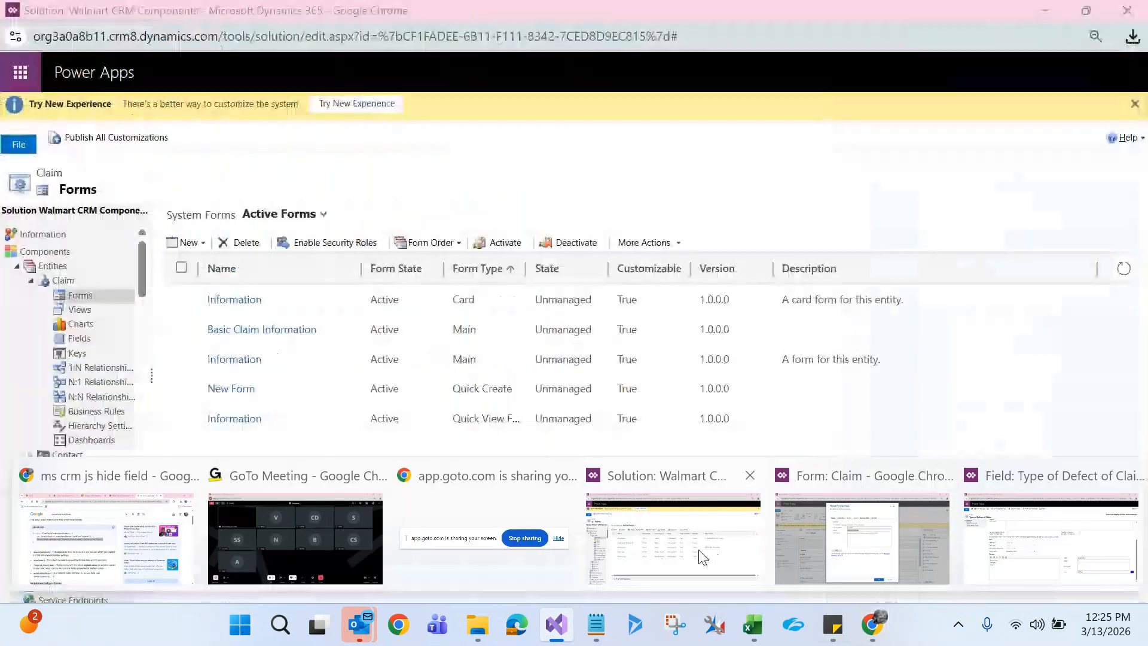
pyautogui.click(698, 550)
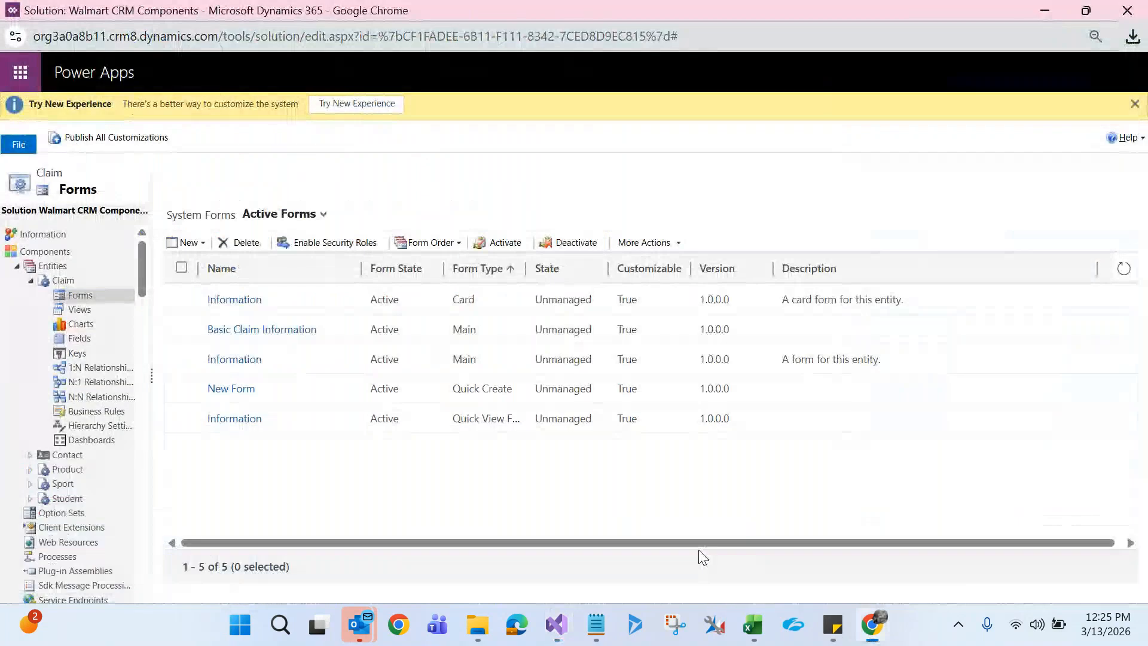
pyautogui.click(31, 281)
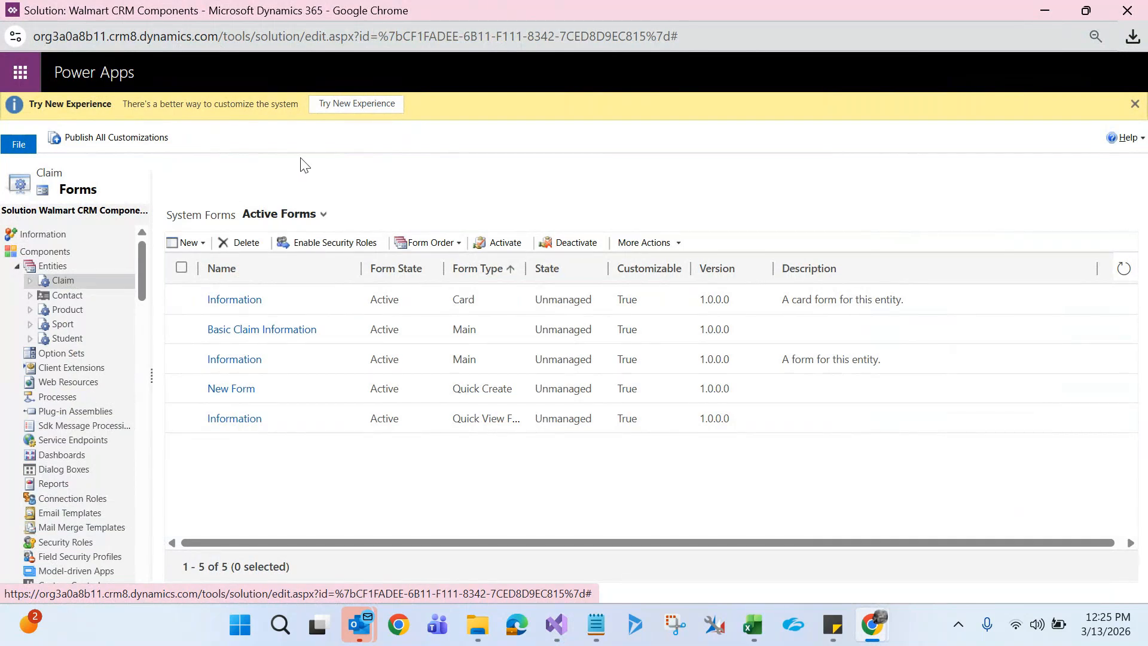
pyautogui.click(20, 275)
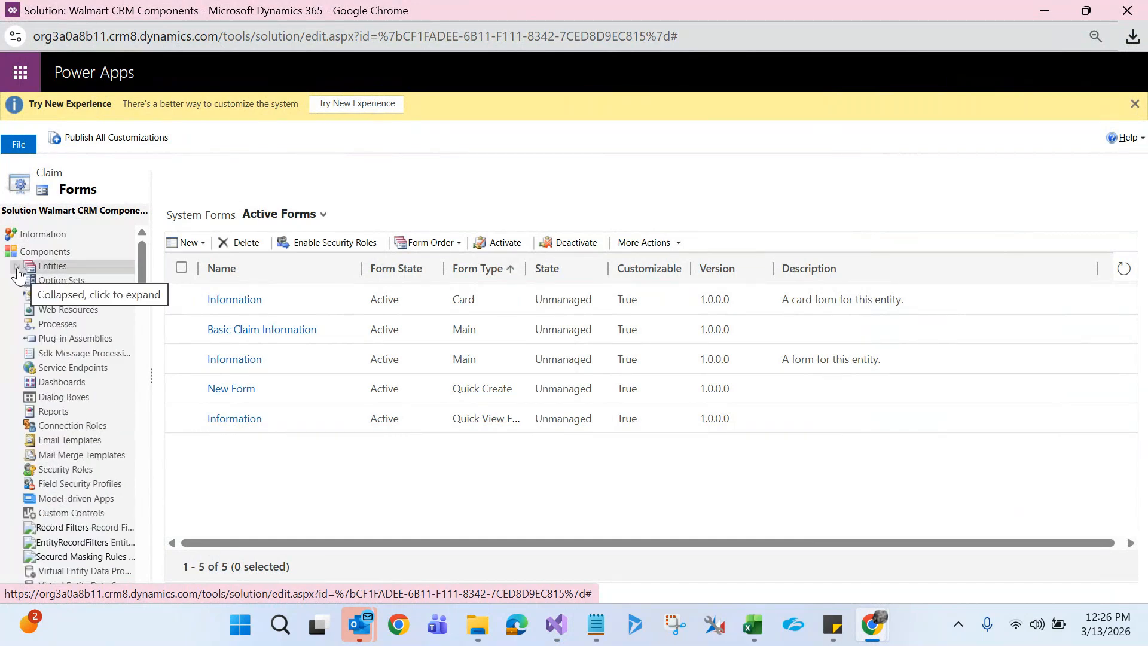
pyautogui.click(17, 267)
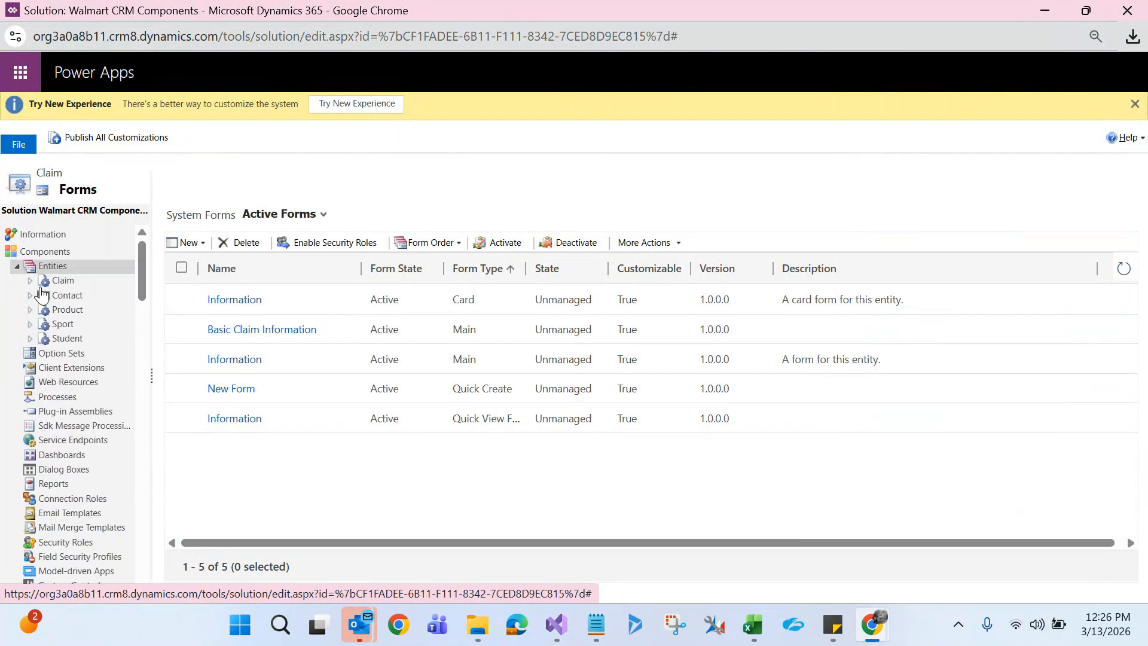
pyautogui.click(17, 268)
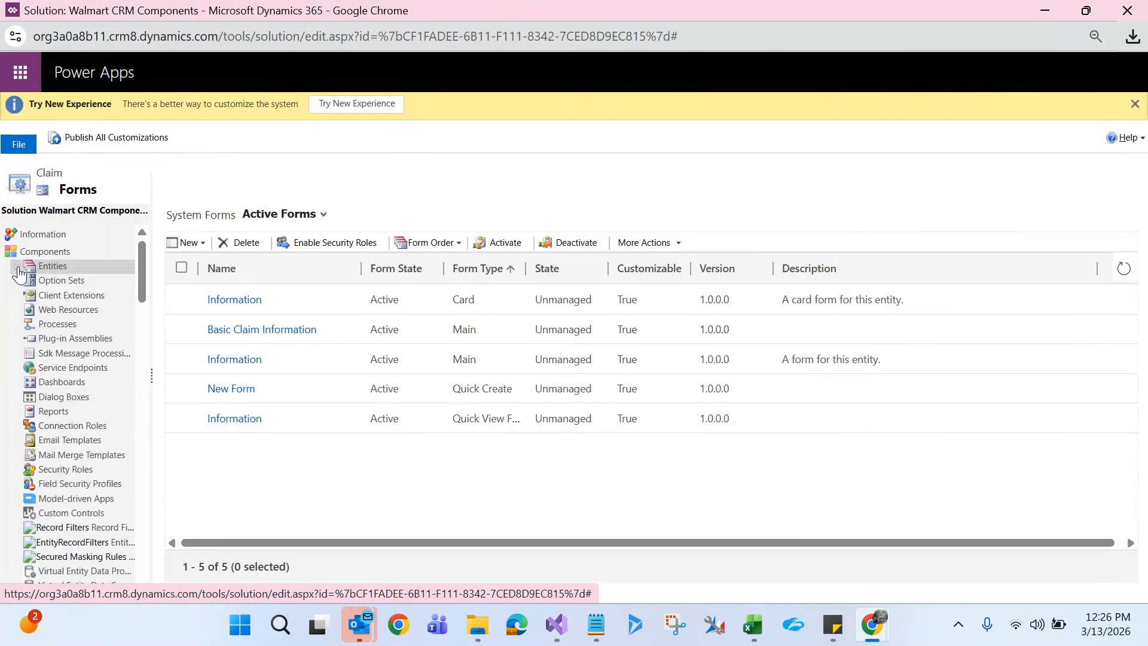
pyautogui.click(49, 311)
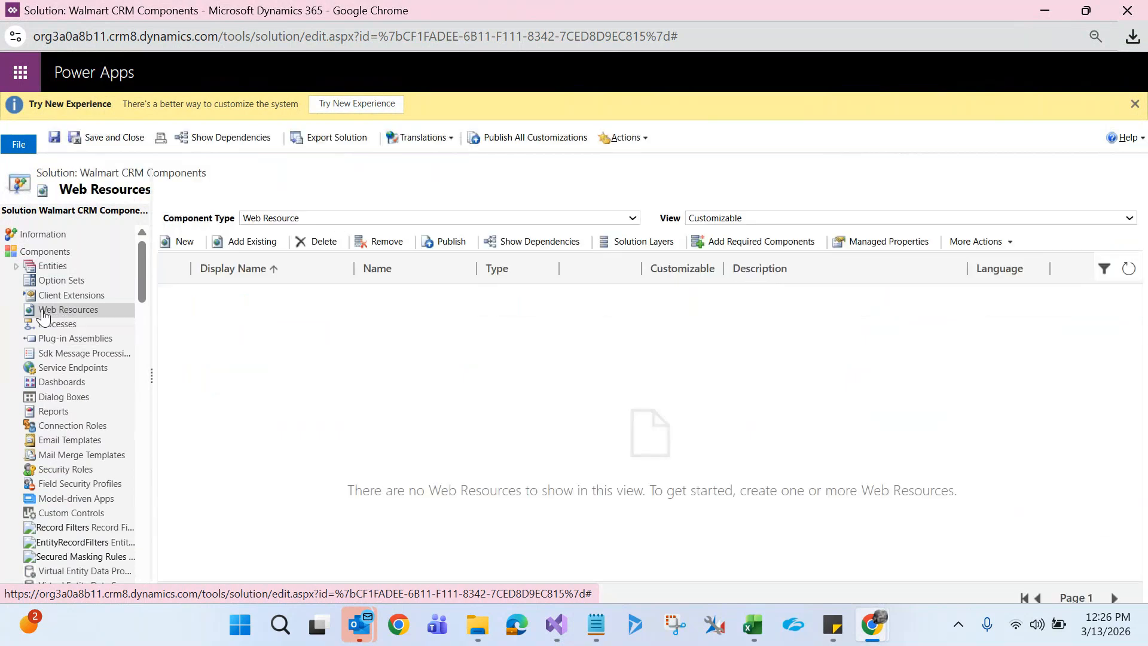
pyautogui.hotkey('ctrl', '+')
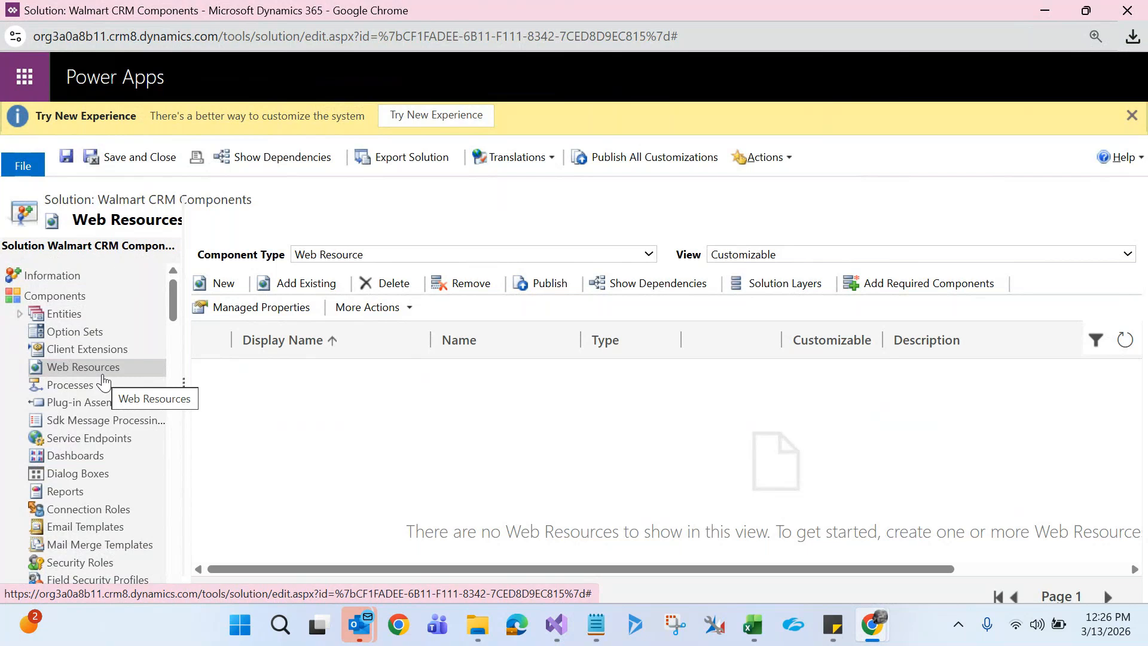
# - Start a new web resource with the name Claim, display name Claim JS and type Script (JScript)
pyautogui.click(219, 285)
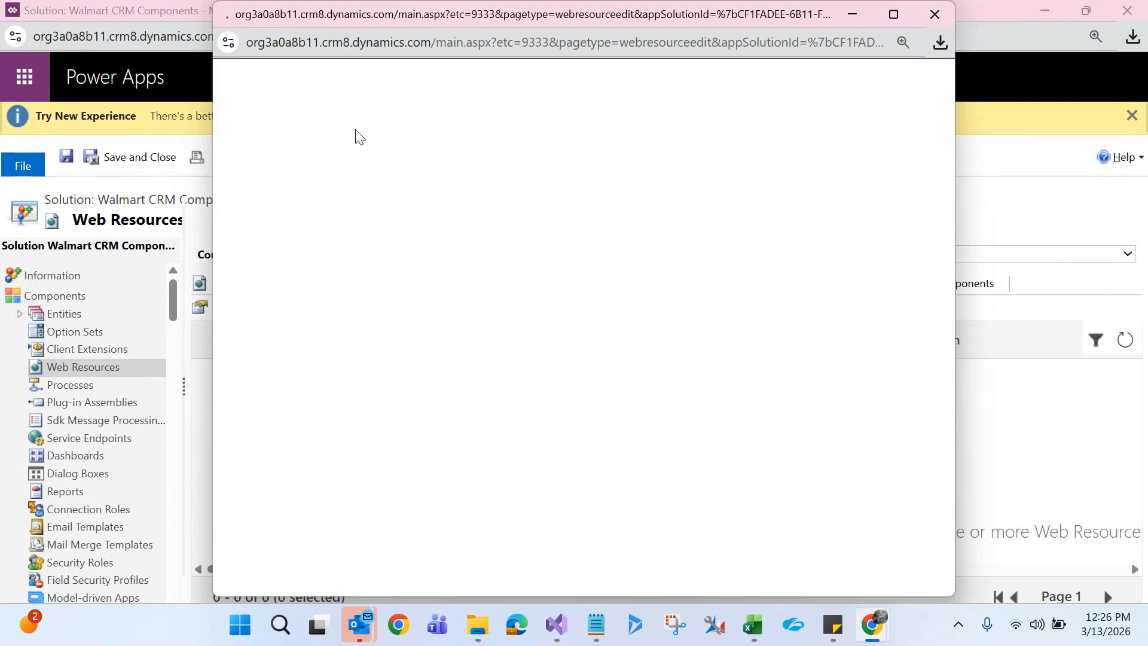
pyautogui.doubleClick(476, 19)
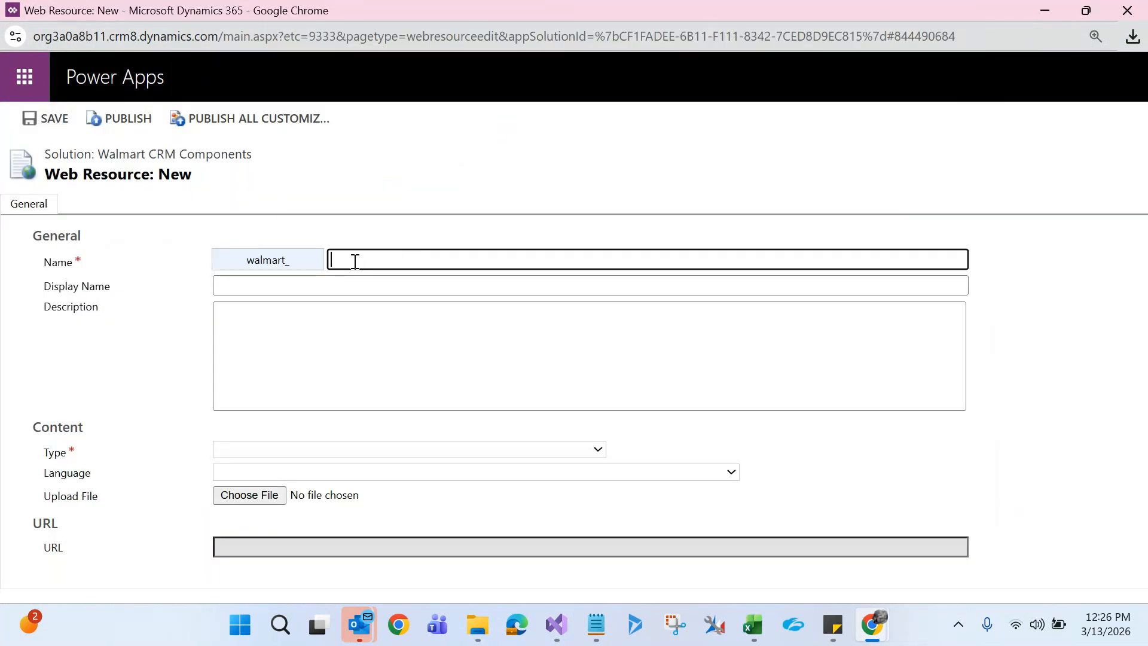
pyautogui.write('Claim')
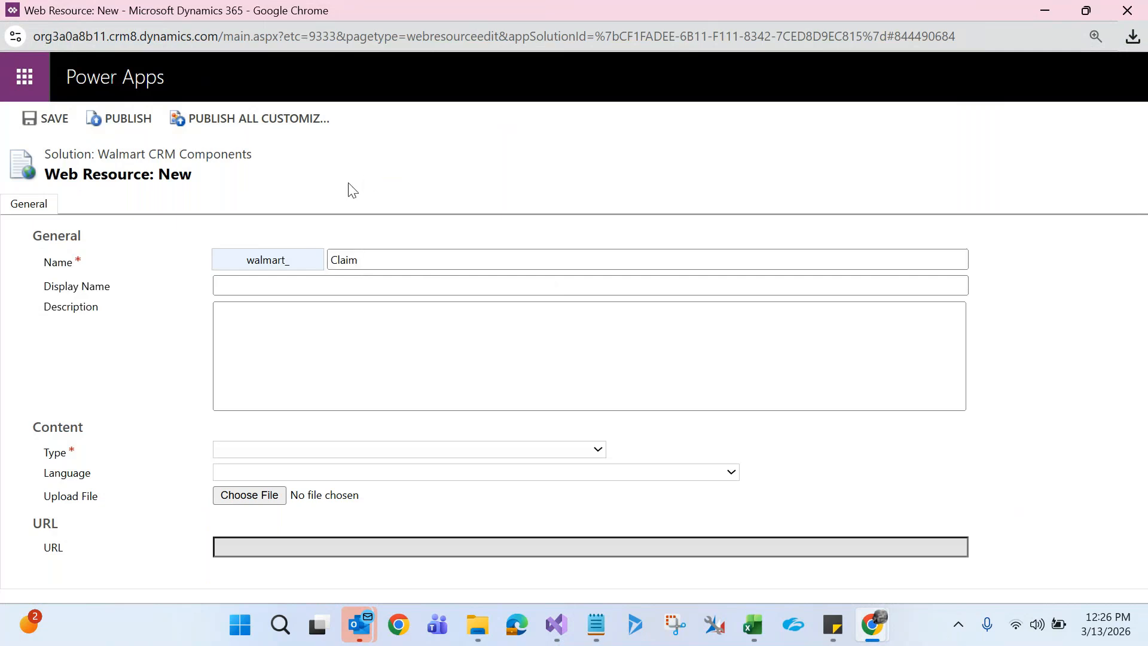
pyautogui.click(272, 278)
pyautogui.write('Claim')
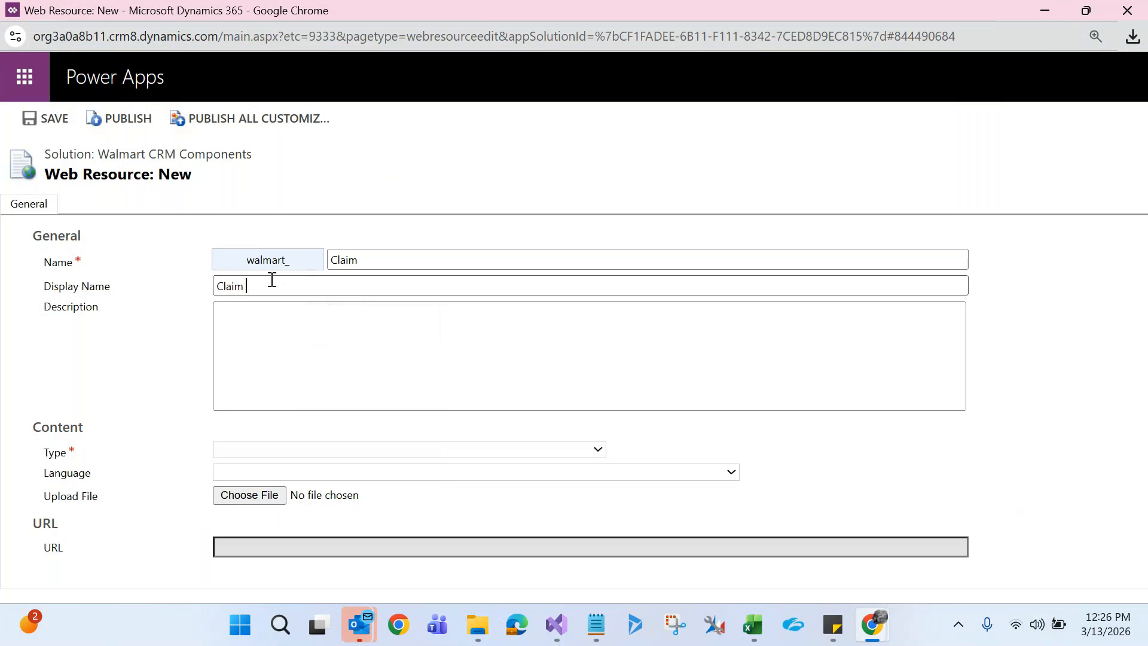
pyautogui.write('s JS')
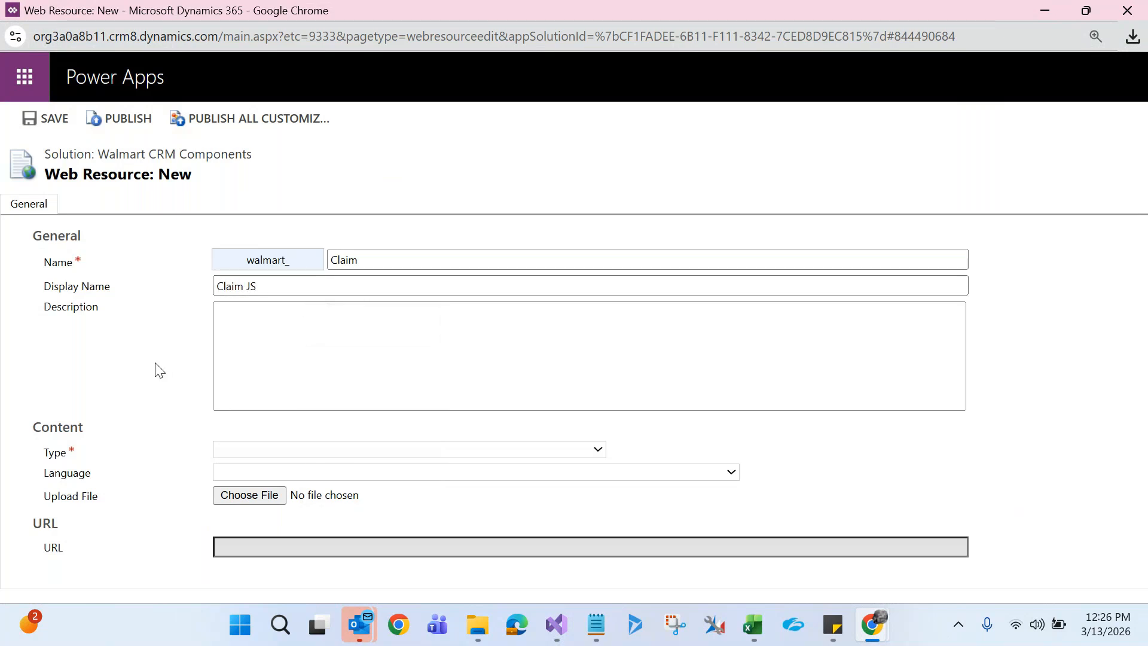
pyautogui.click(235, 454)
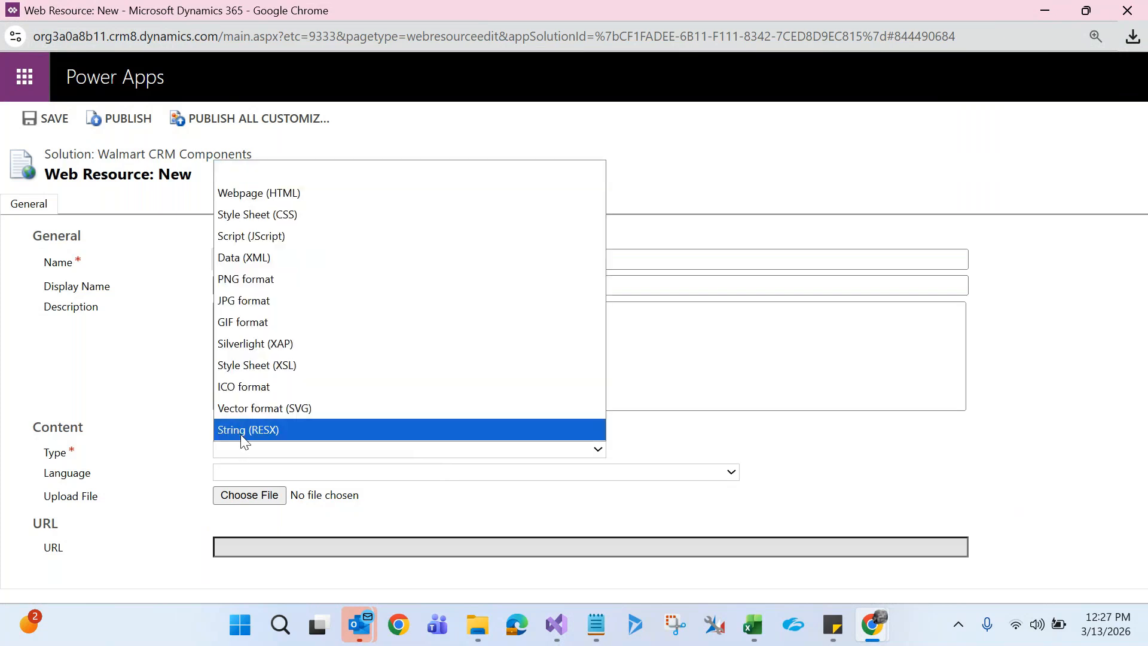
pyautogui.click(268, 236)
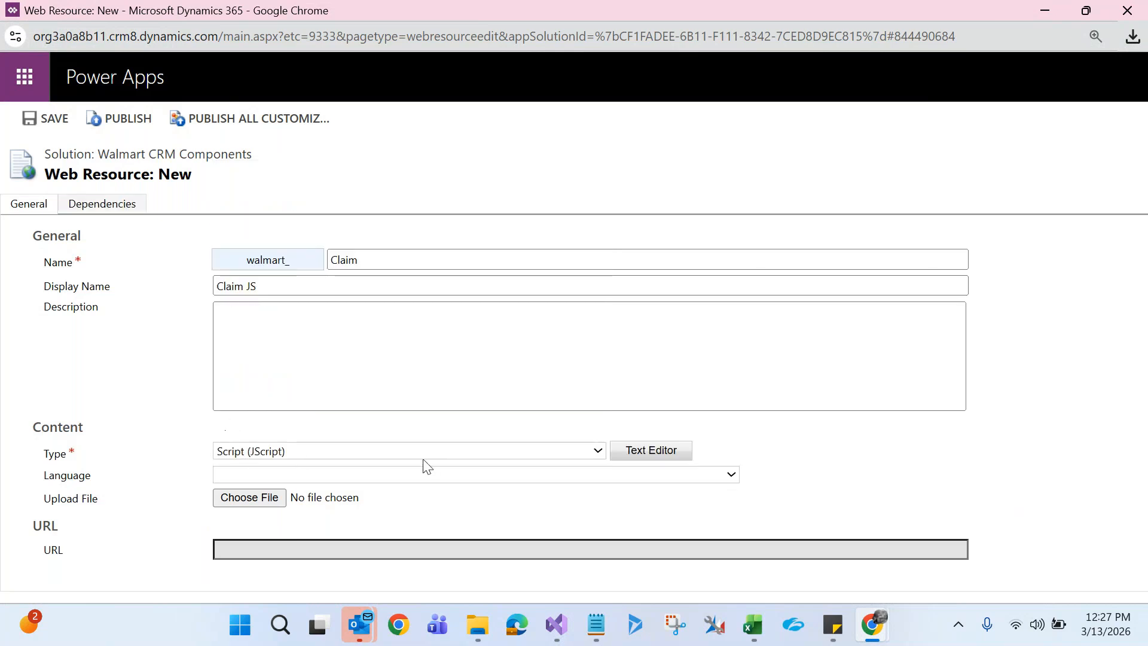
# - Open the web resource's text editor, copy all the Claim.js code from Visual Studio, and paste it as the source
pyautogui.click(643, 460)
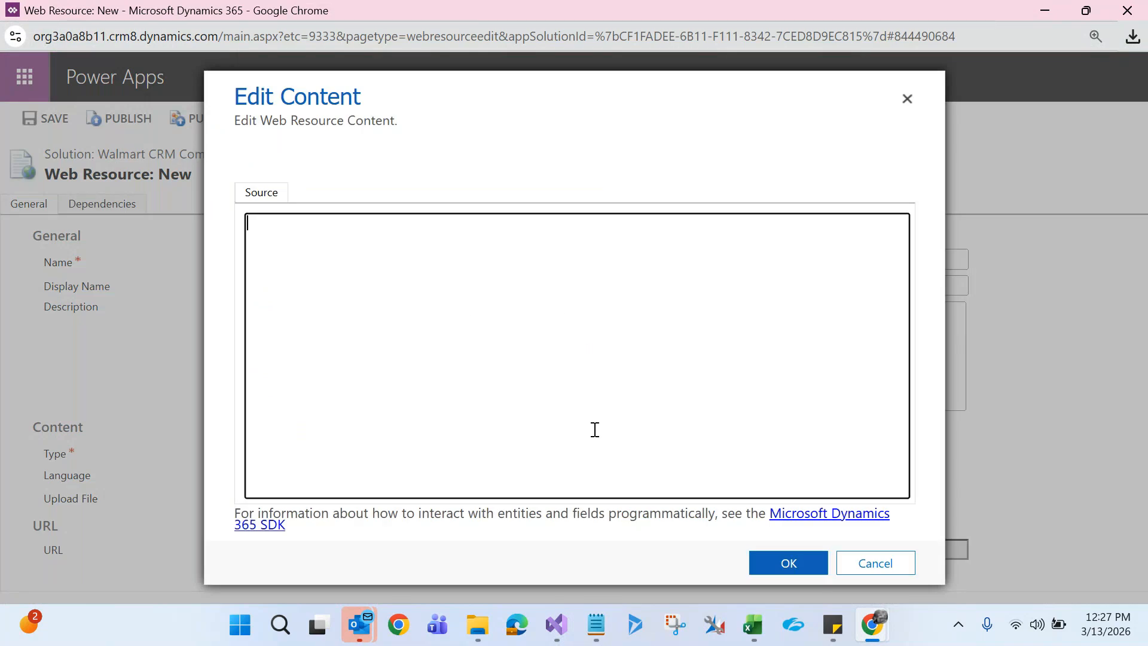
pyautogui.click(554, 630)
pyautogui.click(501, 384)
pyautogui.hotkey('ctrl', 'a')
pyautogui.hotkey('ctrl', 'c')
pyautogui.hotkey('alt', 'Tab')
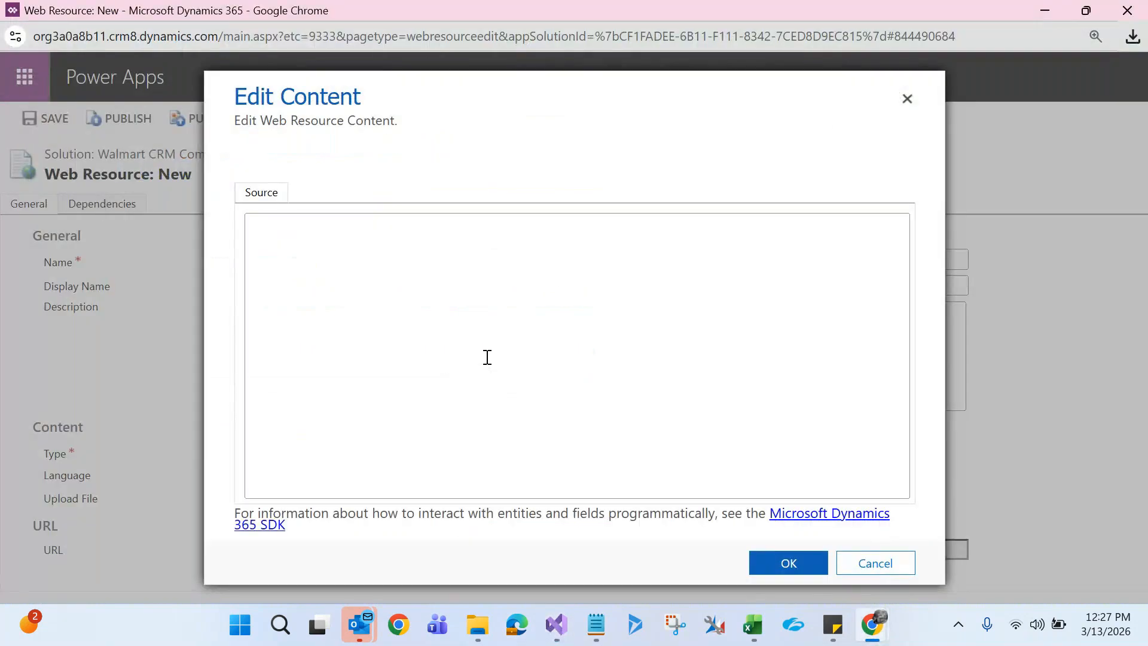
pyautogui.hotkey('ctrl', 'v')
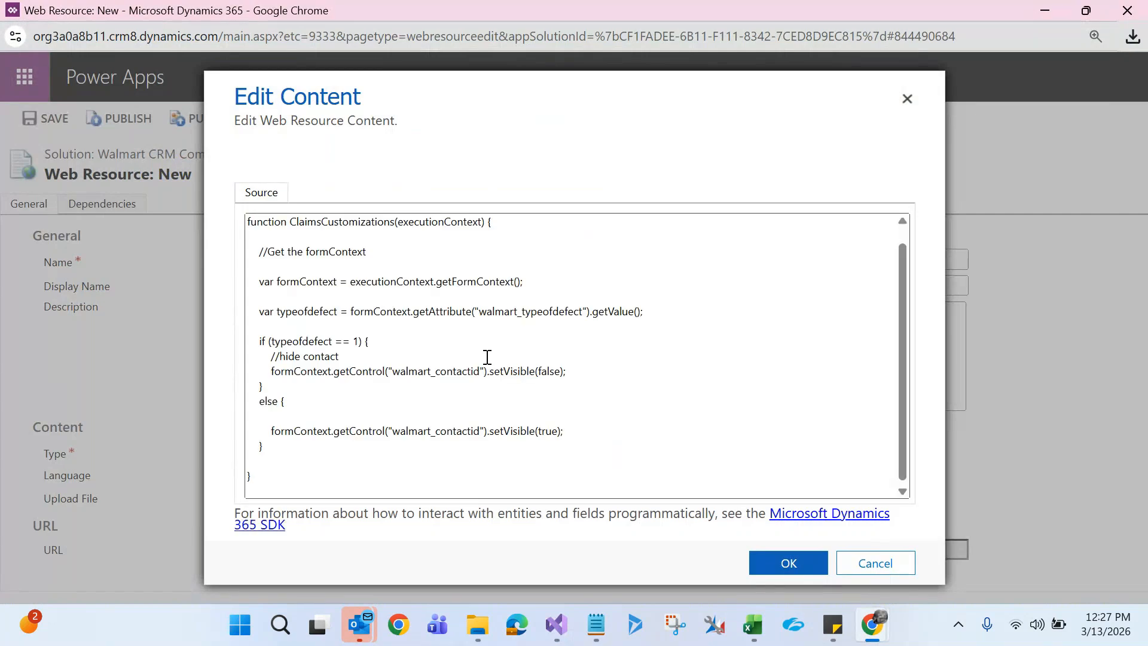
# - Apply the pasted code as the web resource's source, recheck it in the text editor, and save Claim JS
pyautogui.click(768, 569)
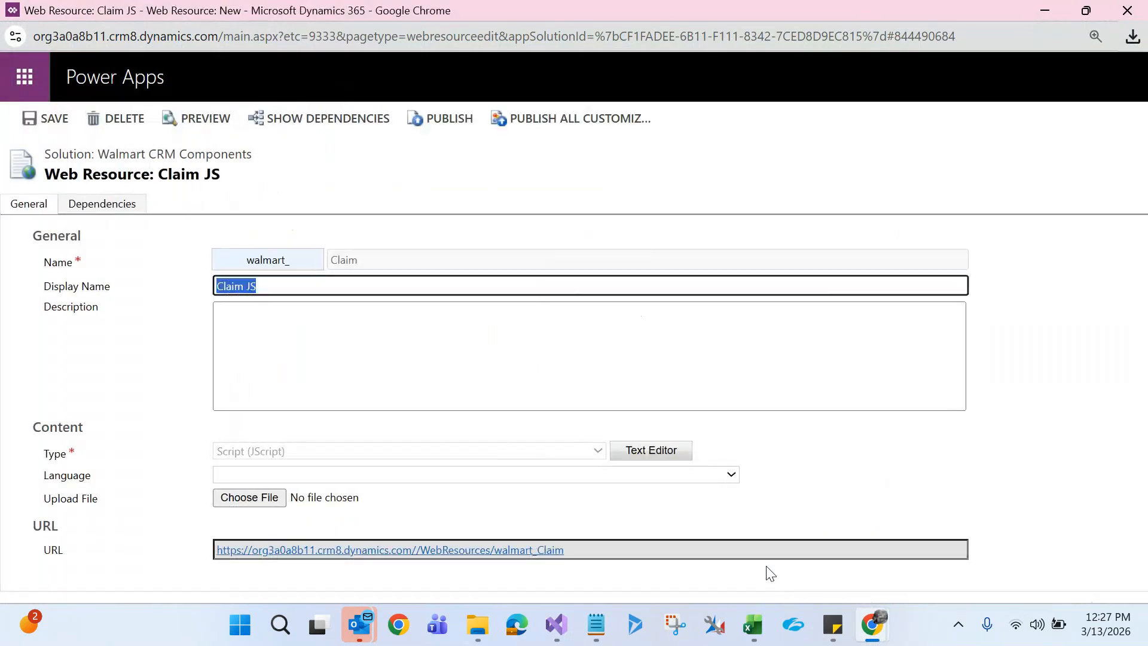
pyautogui.click(665, 452)
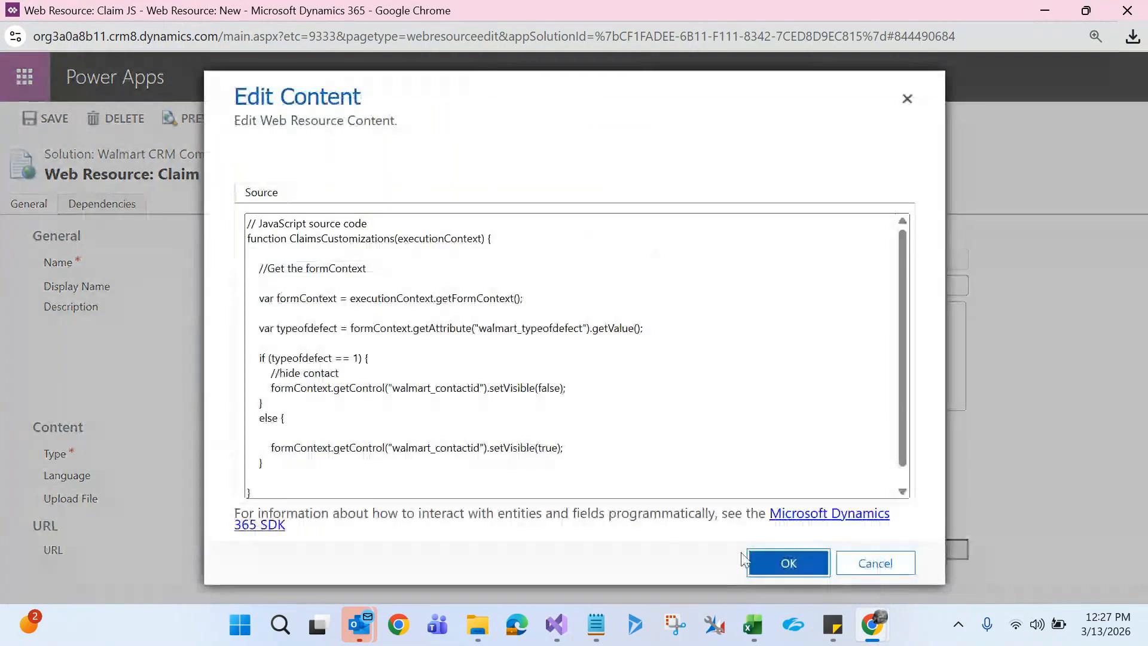
pyautogui.click(788, 564)
pyautogui.click(53, 120)
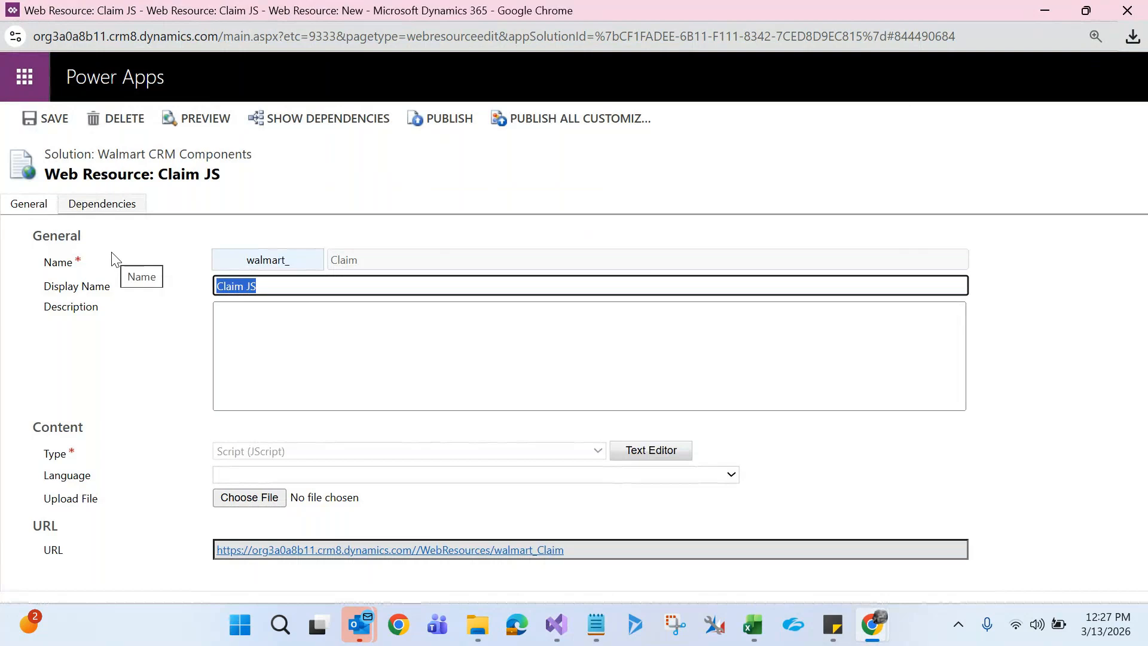
# - Try twice to publish the saved Claim JS web resource, dismissing the error dialogs
pyautogui.click(449, 117)
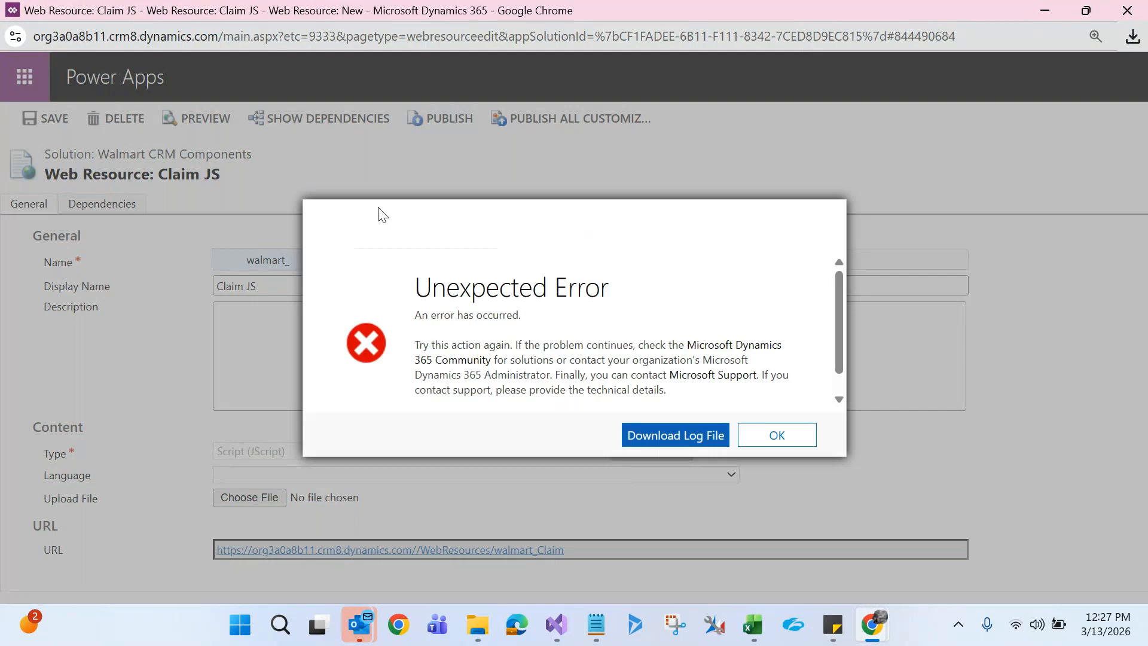
pyautogui.click(790, 434)
pyautogui.click(436, 128)
pyautogui.click(772, 435)
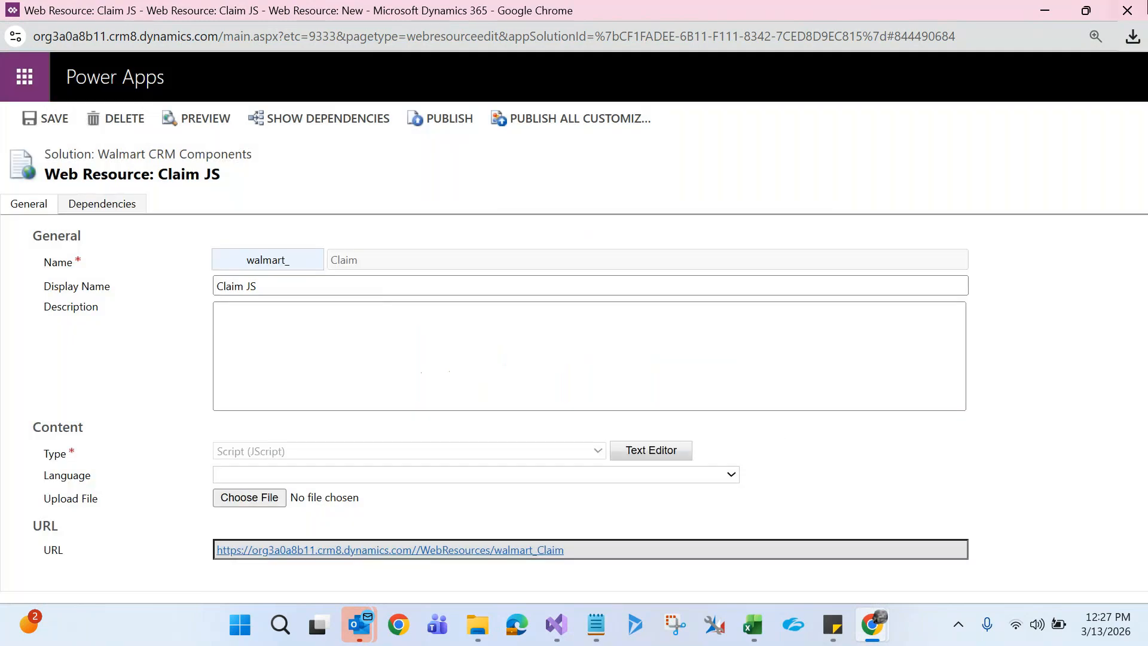
# - Reopen walmart_Claim from the solution's web resource list, try to publish it again, and close its window
pyautogui.hotkey('alt', 'Tab')
pyautogui.hotkey('alt', 'Tab')
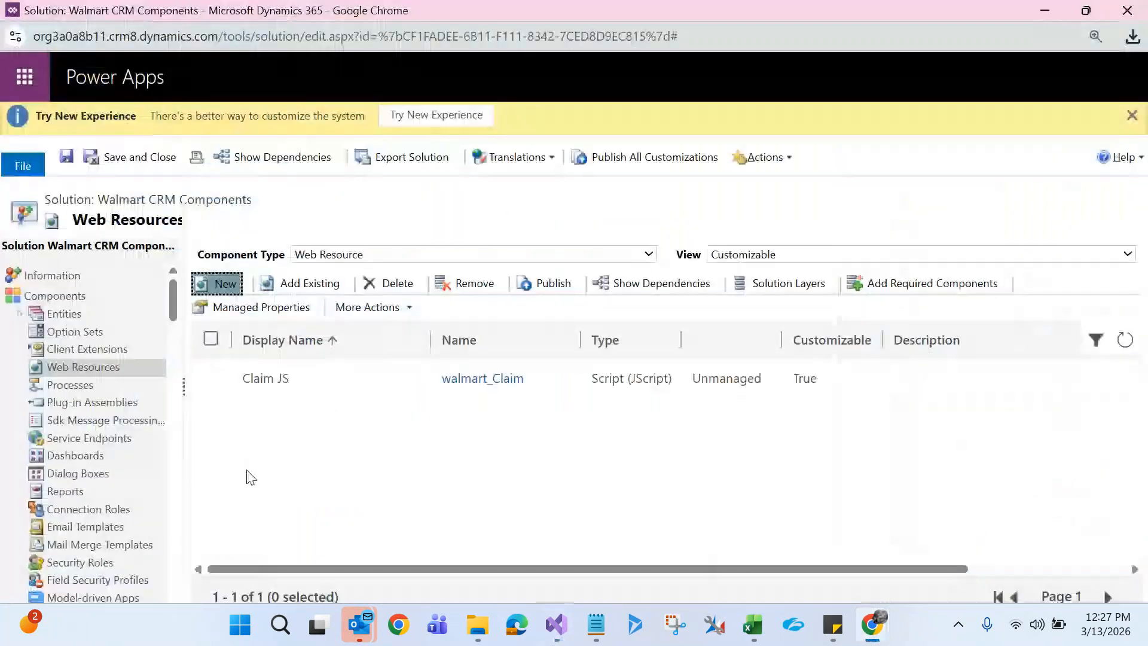
pyautogui.click(468, 379)
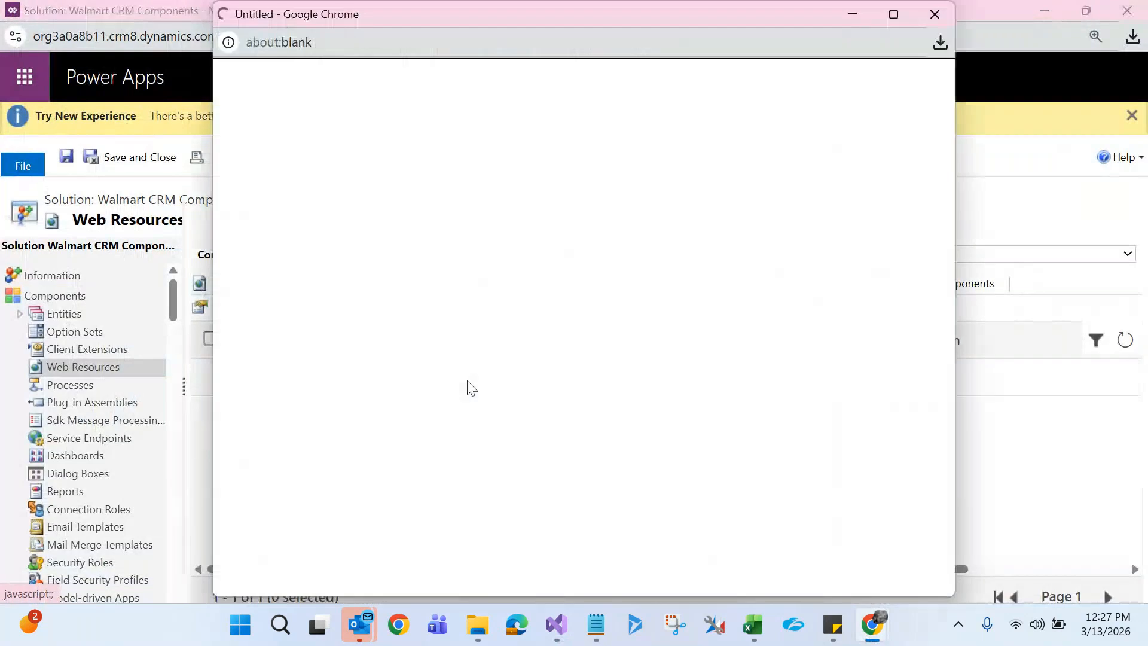
pyautogui.click(893, 7)
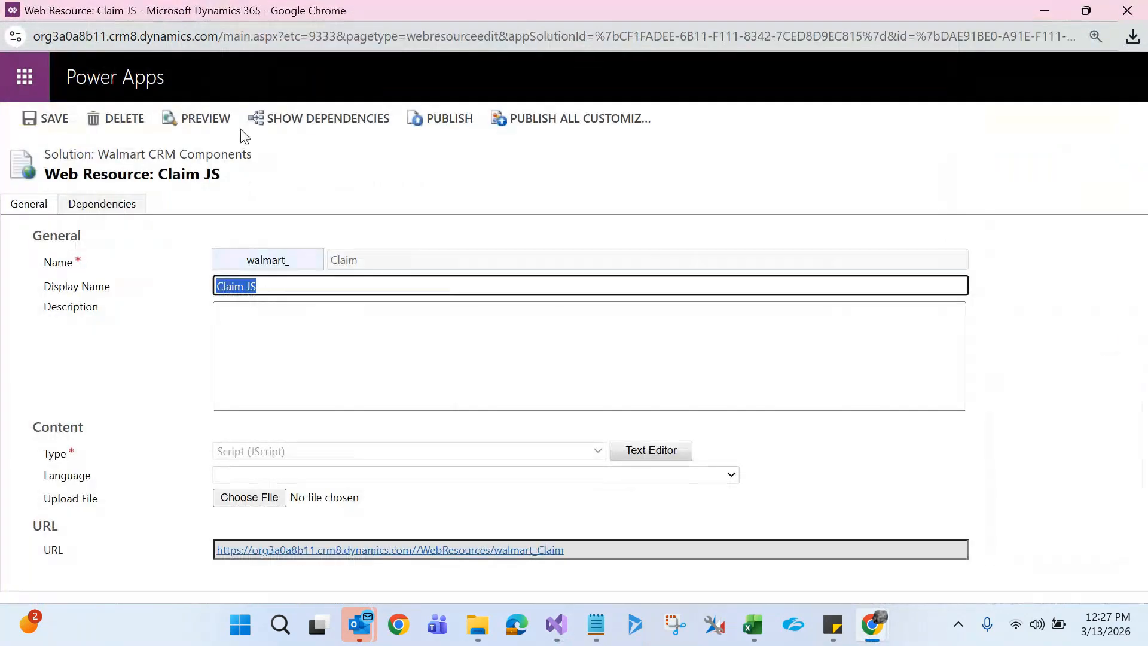
pyautogui.click(442, 118)
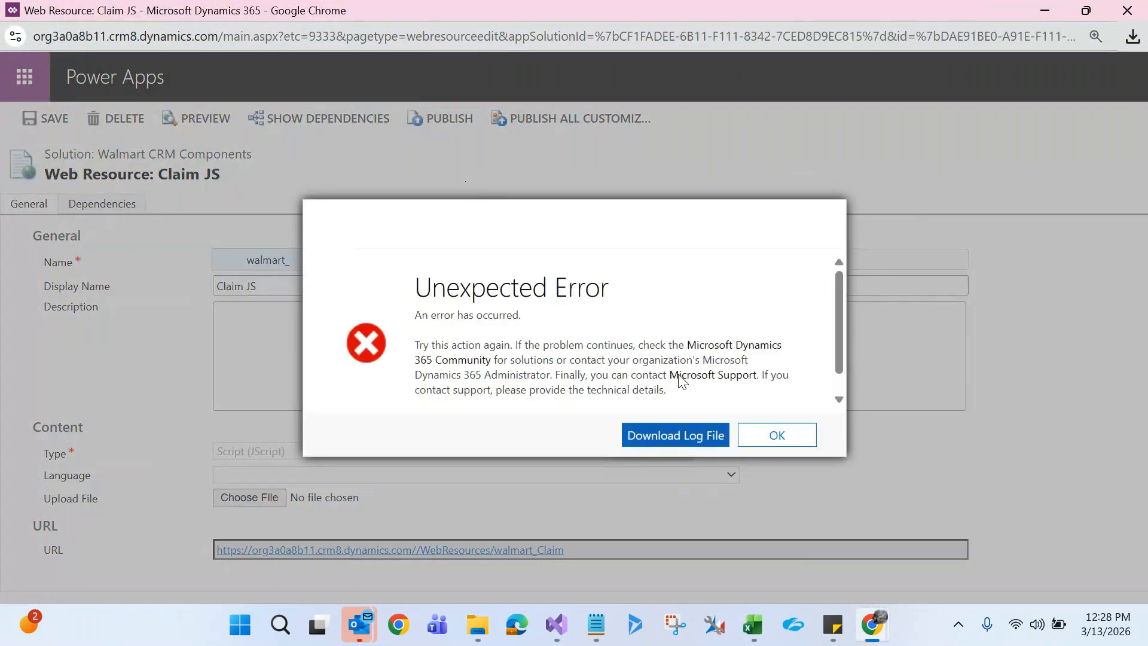
pyautogui.click(775, 434)
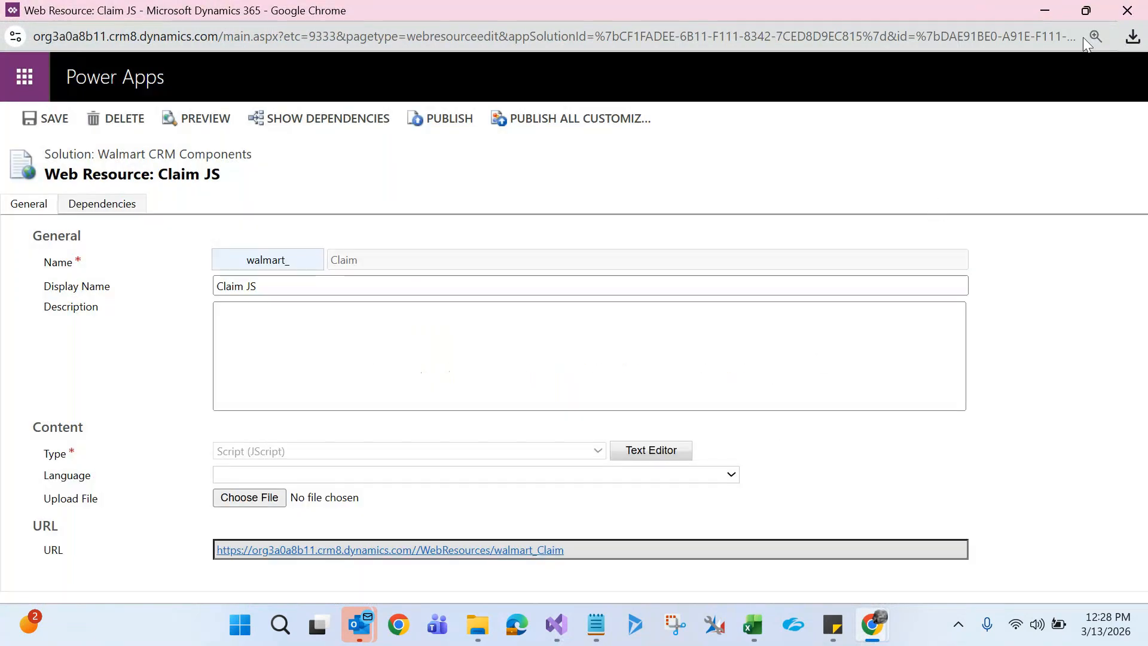
pyautogui.click(1132, 11)
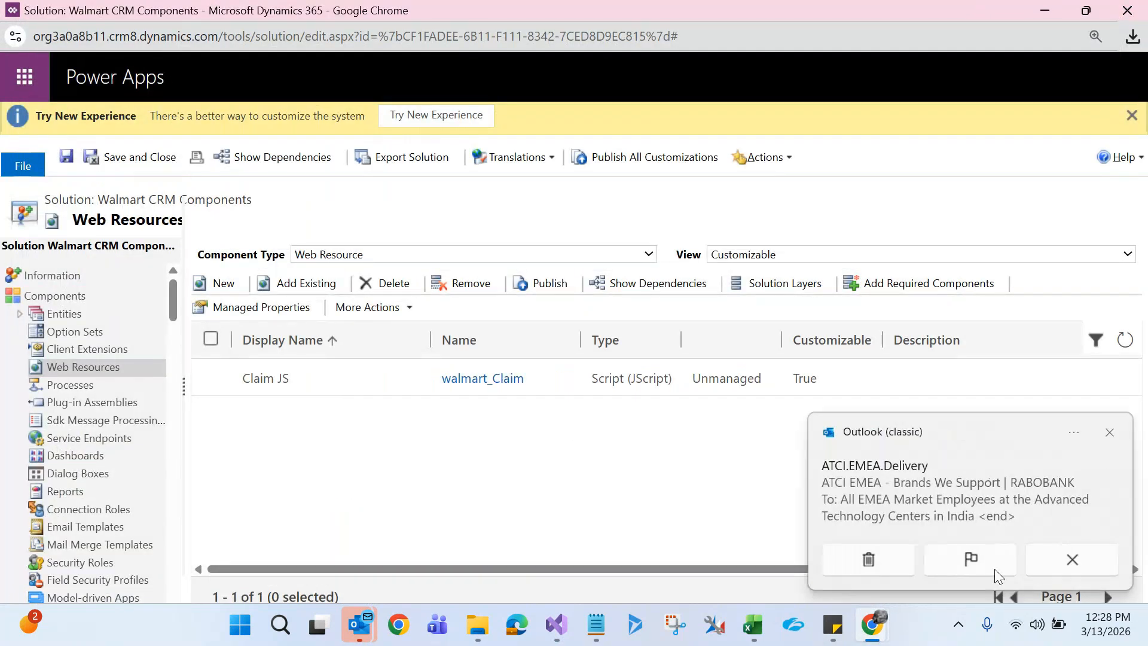
# - Dismiss the mail notification and select the Claim JS web resource in the solution's list
pyautogui.click(1110, 433)
pyautogui.click(539, 496)
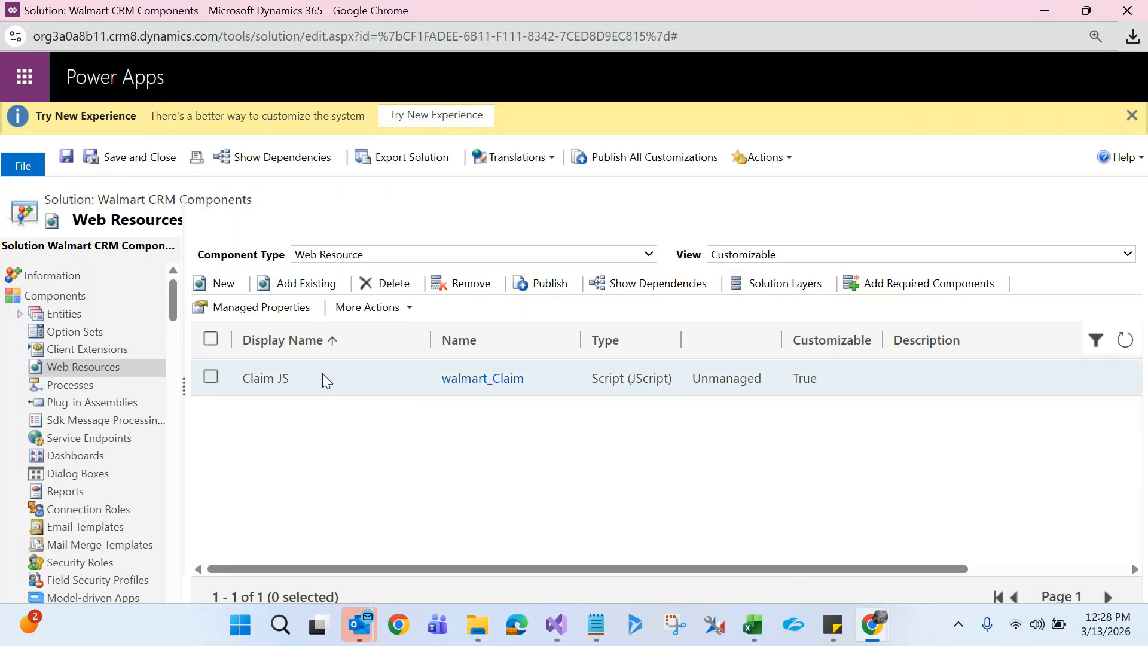
pyautogui.click(345, 383)
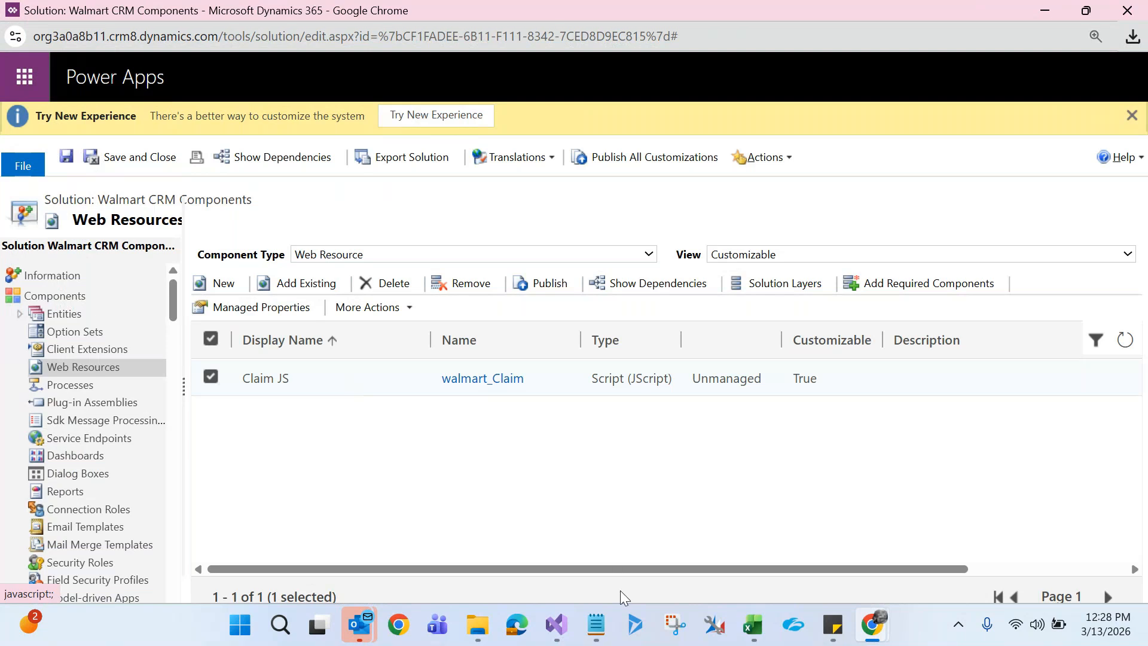
# - Switch to the Excel notes and select the "Three Events - Triggers" cell to review the JavaScript events
pyautogui.click(754, 625)
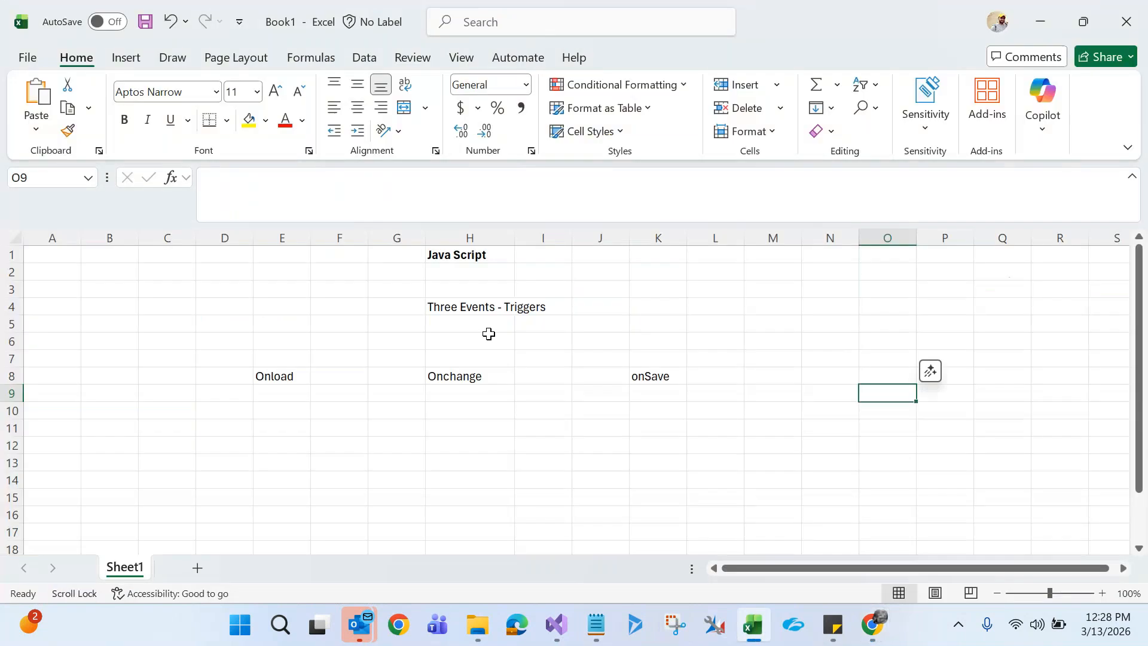
pyautogui.click(476, 309)
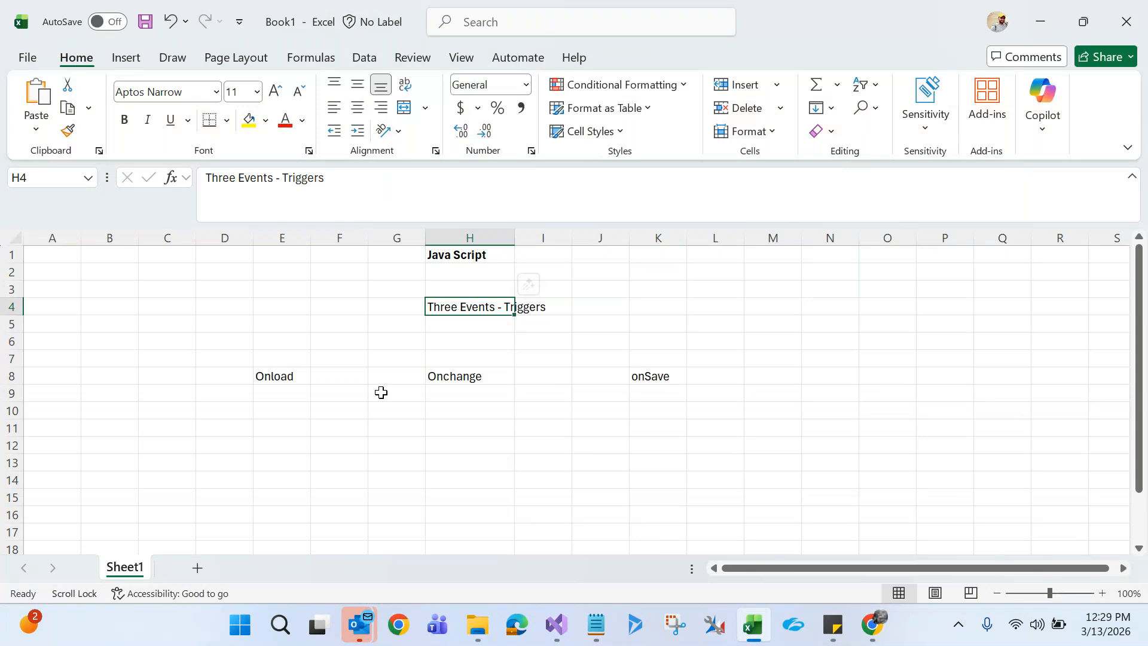
# - Switch to the main Chrome window and bring up the Claim record with its General fields in several columns
pyautogui.hotkey('alt', 'Tab')
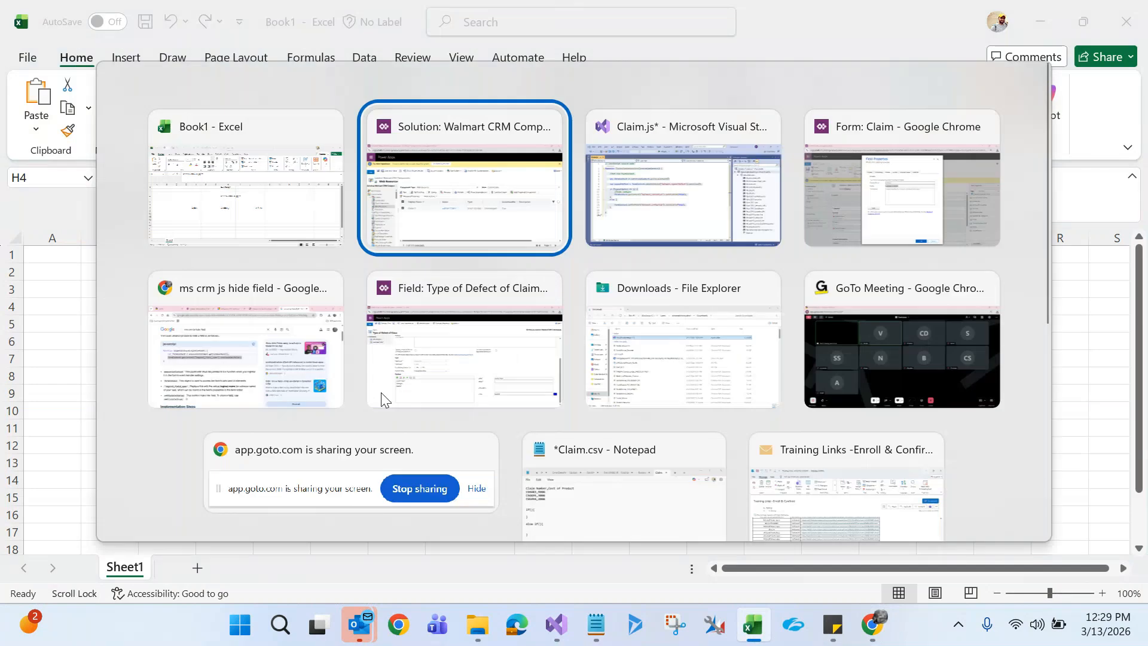
pyautogui.hotkey('alt', 'Tab')
pyautogui.hotkey('alt', 'Tab')
pyautogui.hotkey('alt', 'Tab')
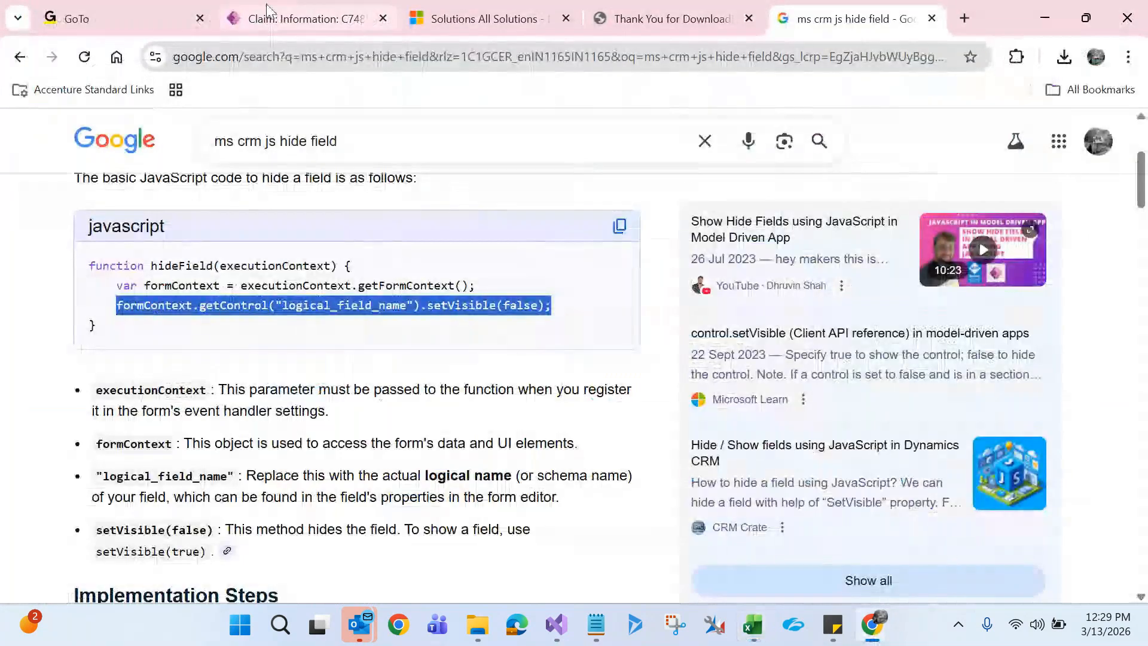
pyautogui.click(299, 19)
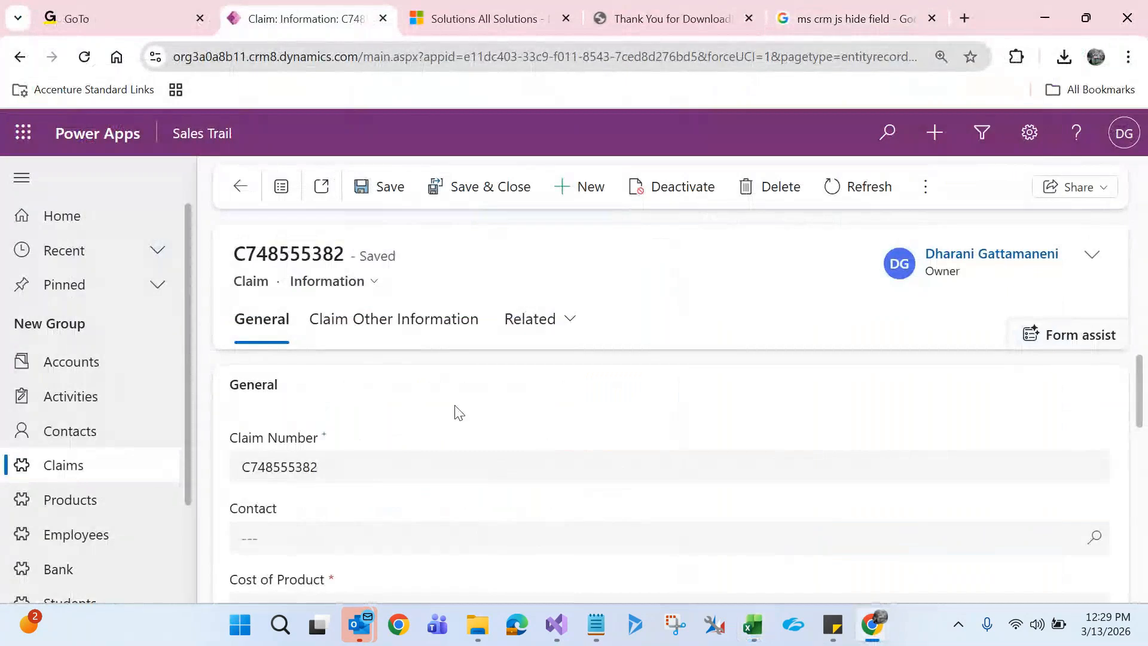
pyautogui.hotkey('ctrl', '-')
pyautogui.hotkey('ctrl', '-')
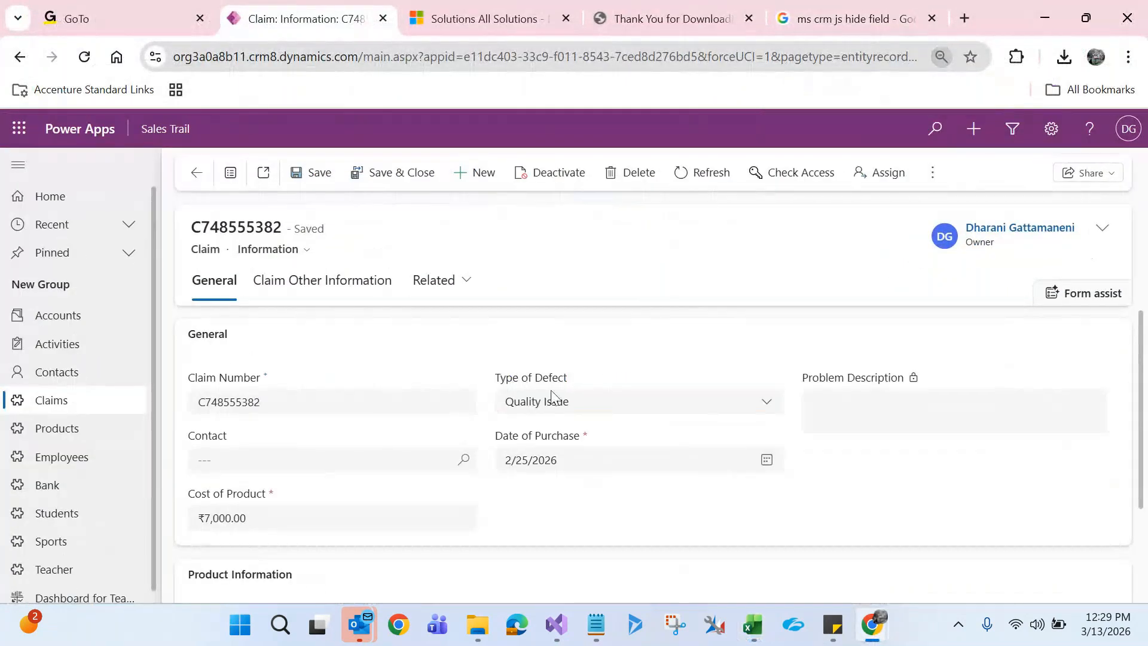
# - Reselect Quality Issue as the claim's Type of Defect, and change it to Damaged to demonstrate the change event
pyautogui.click(538, 412)
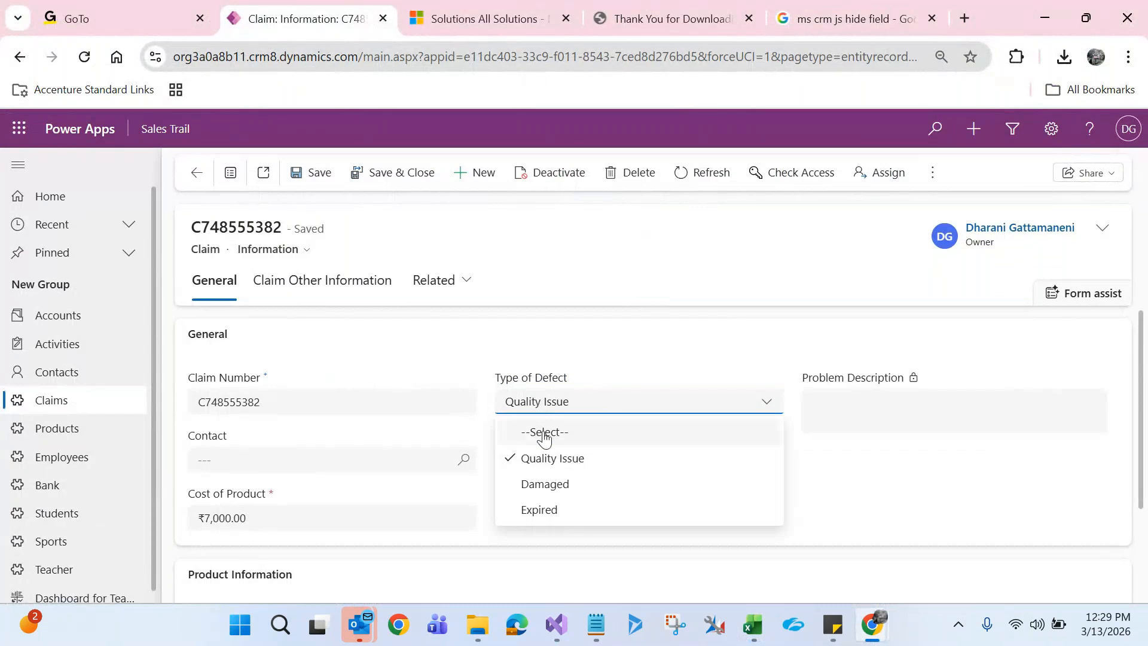
pyautogui.click(541, 461)
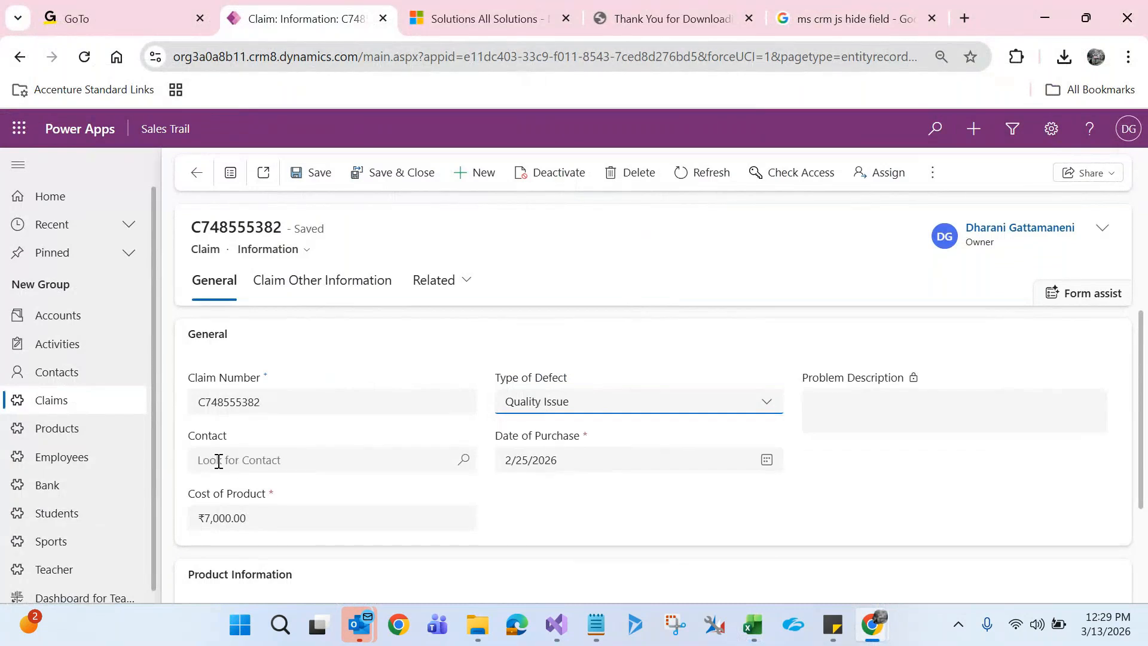
pyautogui.click(568, 401)
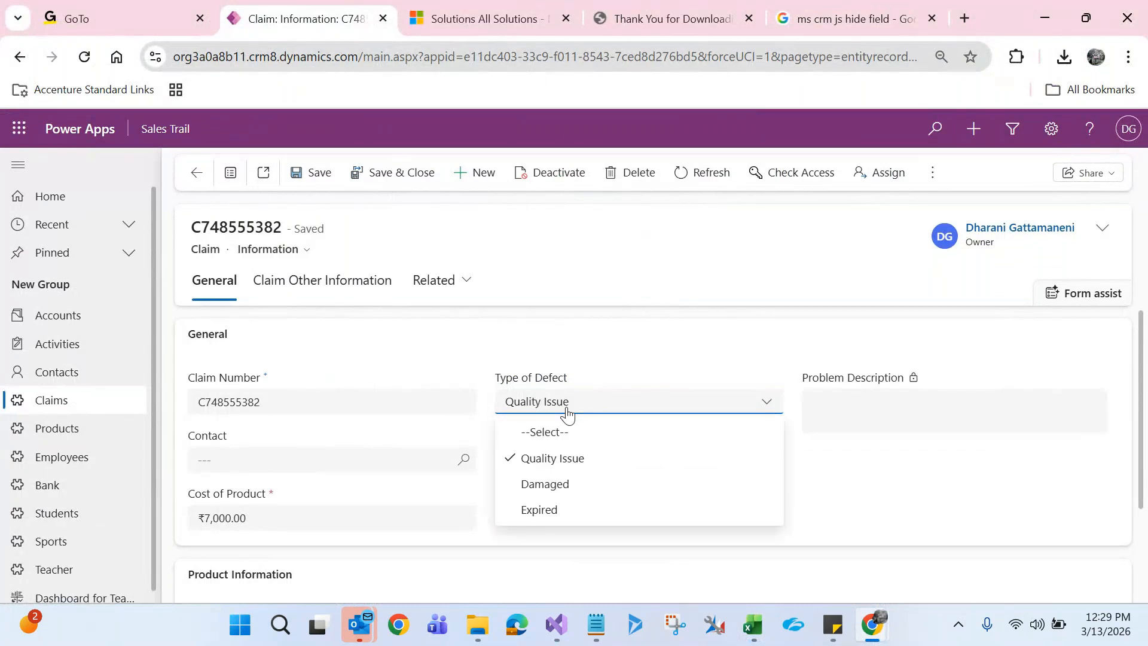
pyautogui.click(562, 487)
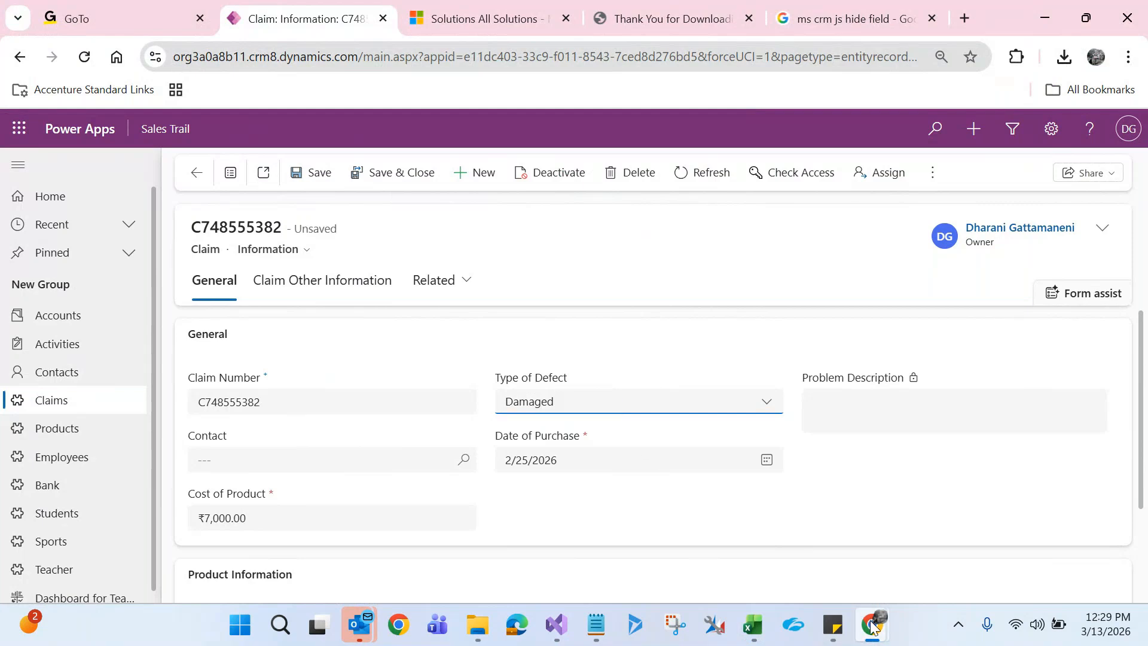
# - In the Walmart CRM Components solution, open the Claim entity's main Information form, discarding the unsaved changes in the form editor
pyautogui.moveTo(872, 626)
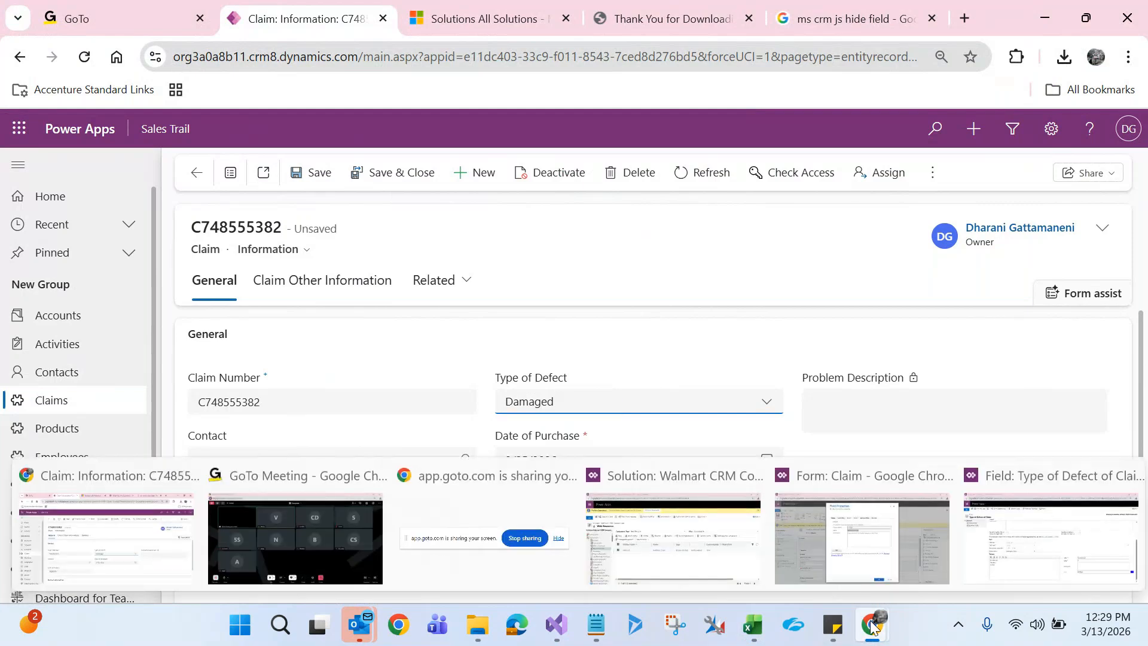
pyautogui.click(674, 549)
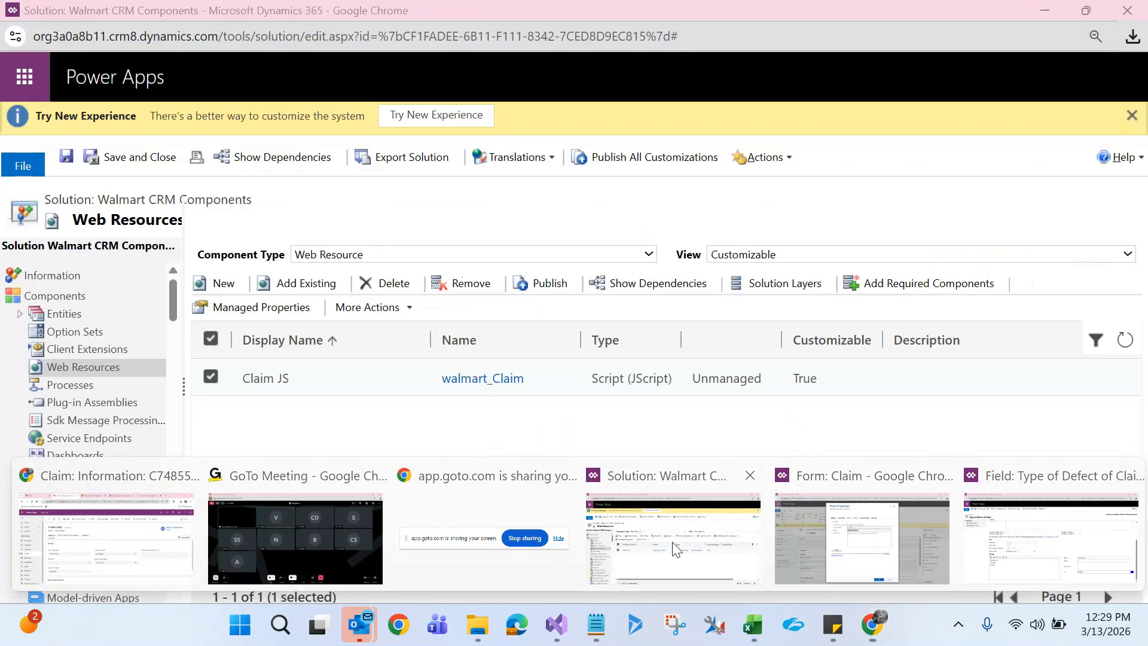
pyautogui.hotkey('alt', 'Tab')
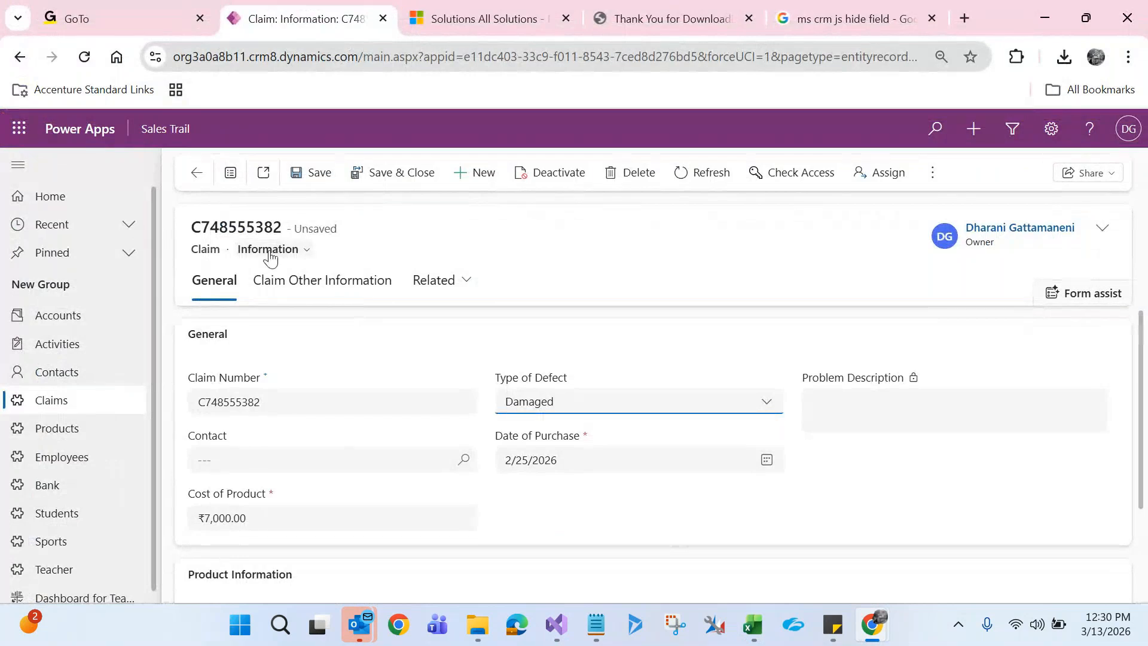
pyautogui.hotkey('alt', 'Tab')
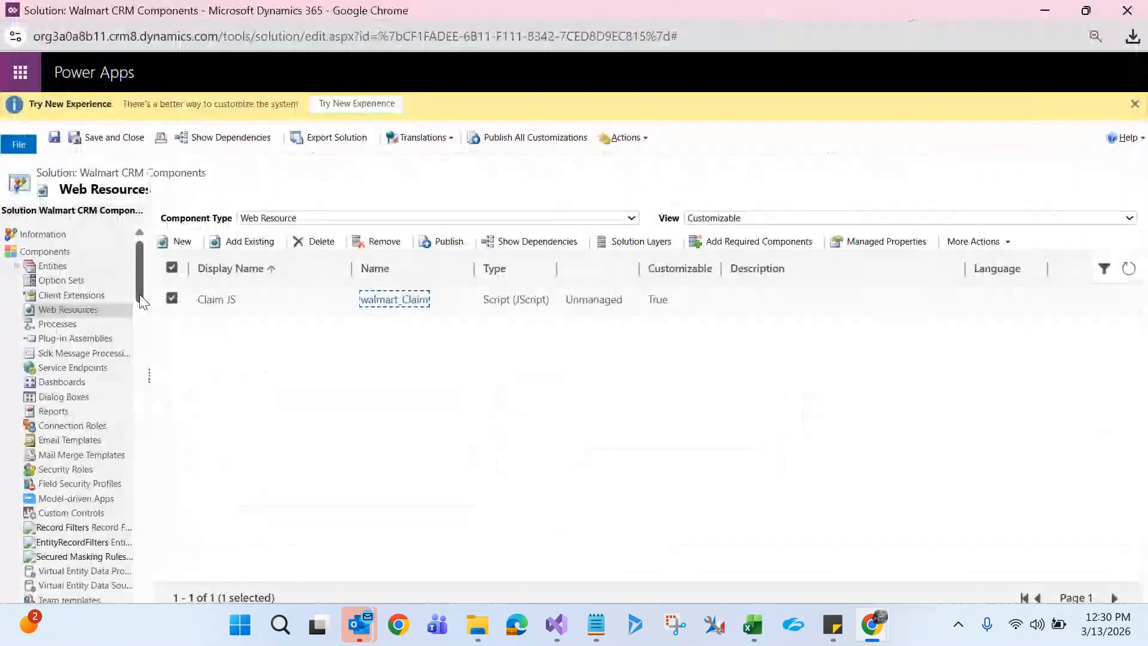
pyautogui.click(17, 267)
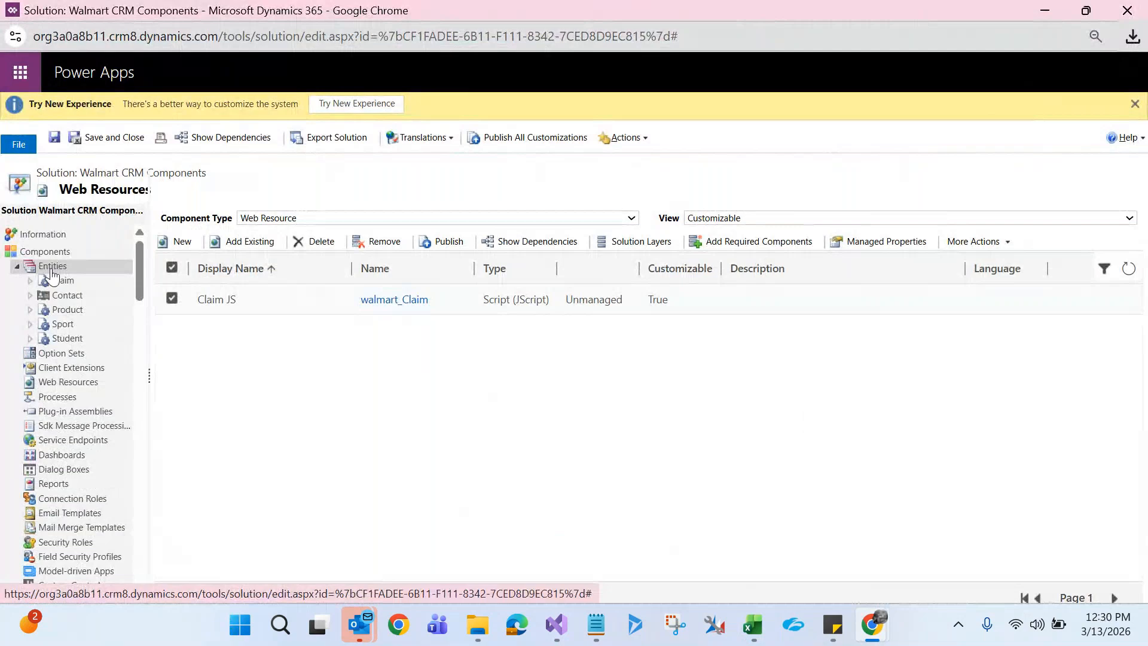
pyautogui.click(60, 281)
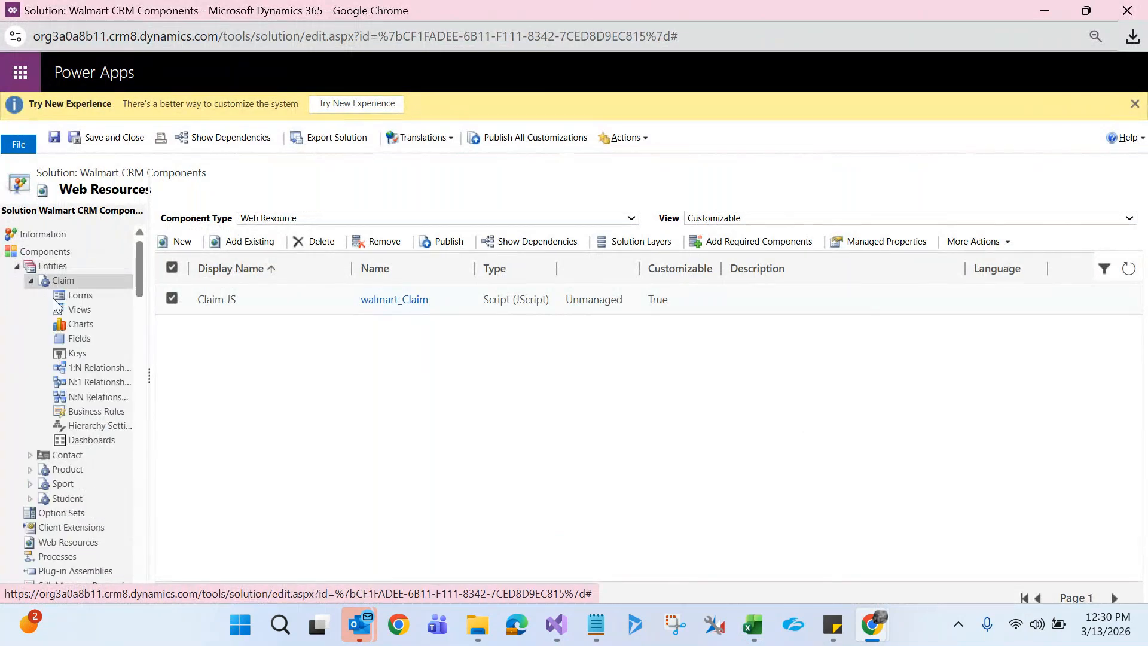
pyautogui.click(71, 300)
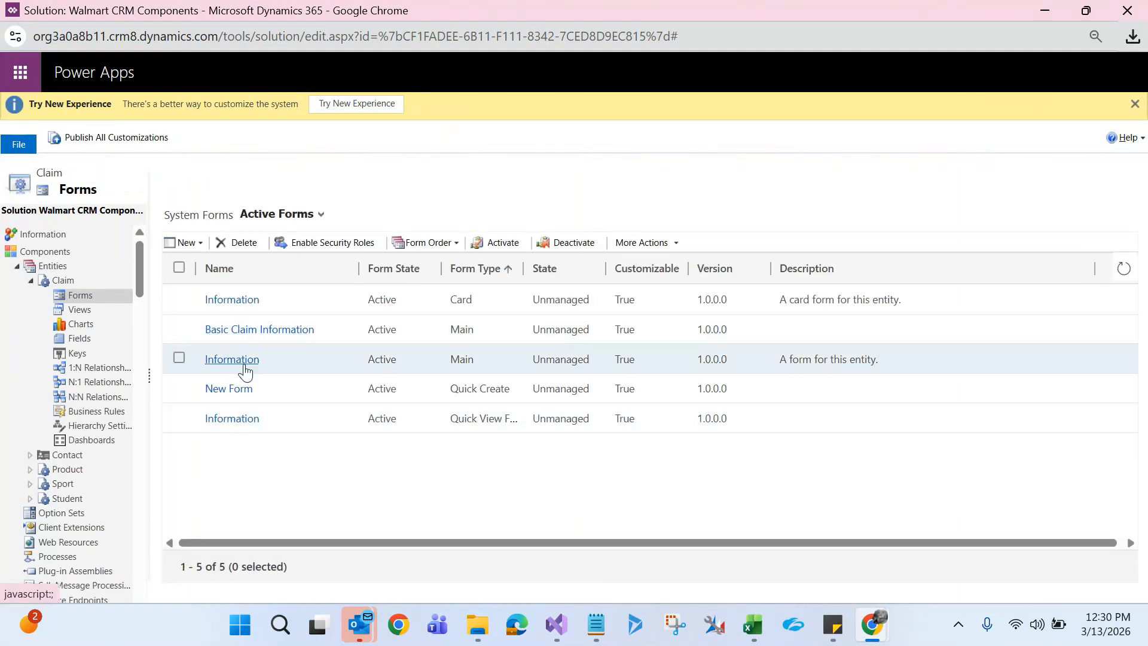
pyautogui.click(245, 363)
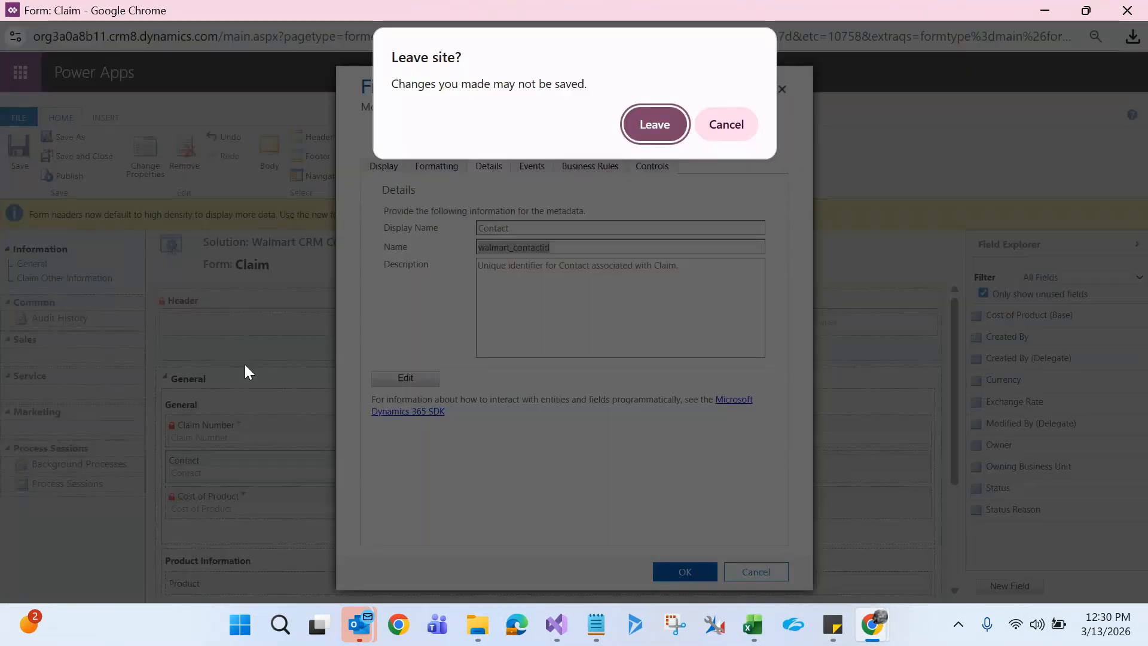
pyautogui.click(665, 114)
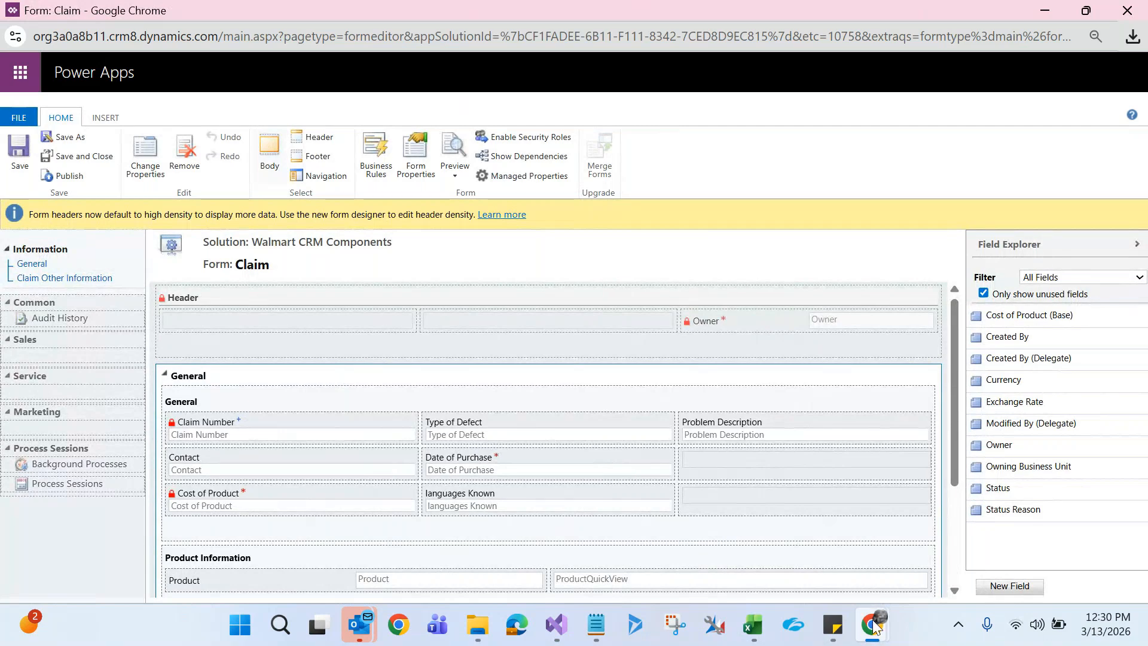
# - Switch to the GoTo Meeting window and keep the speaking participant in the last tile muted
pyautogui.moveTo(873, 626)
pyautogui.click(311, 520)
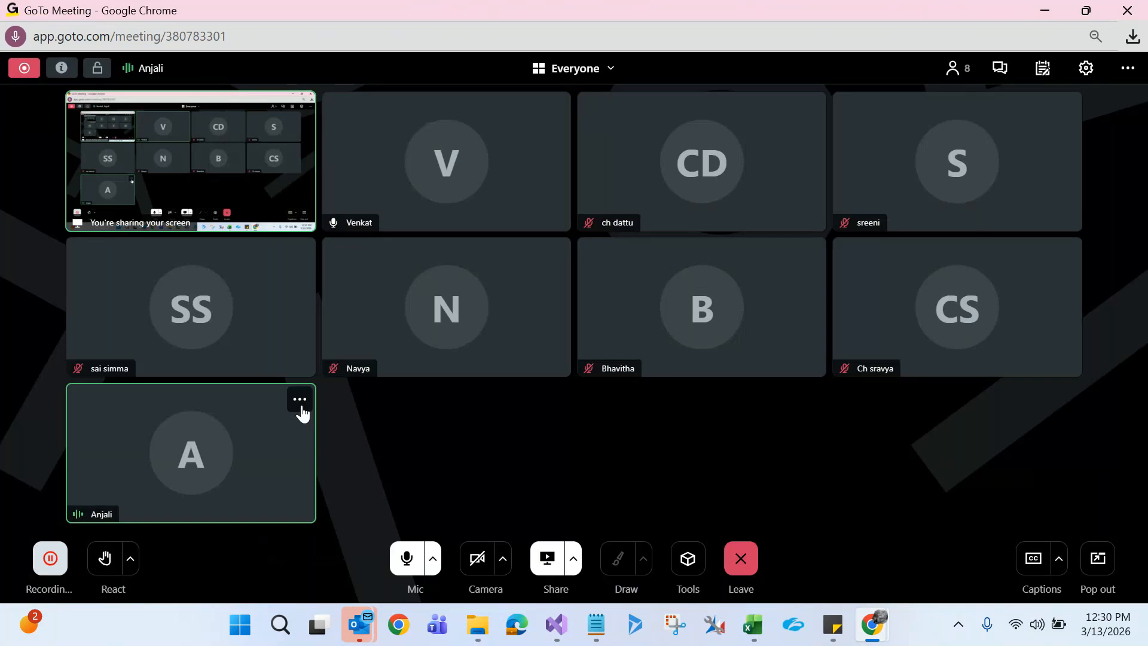
pyautogui.click(301, 408)
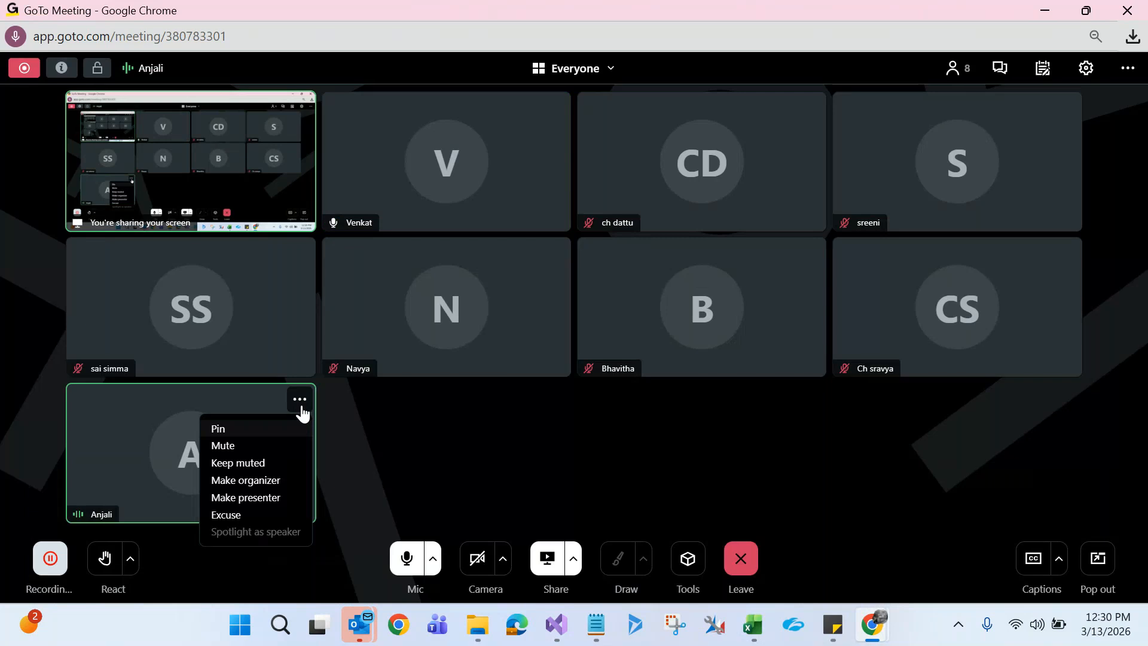
pyautogui.click(256, 464)
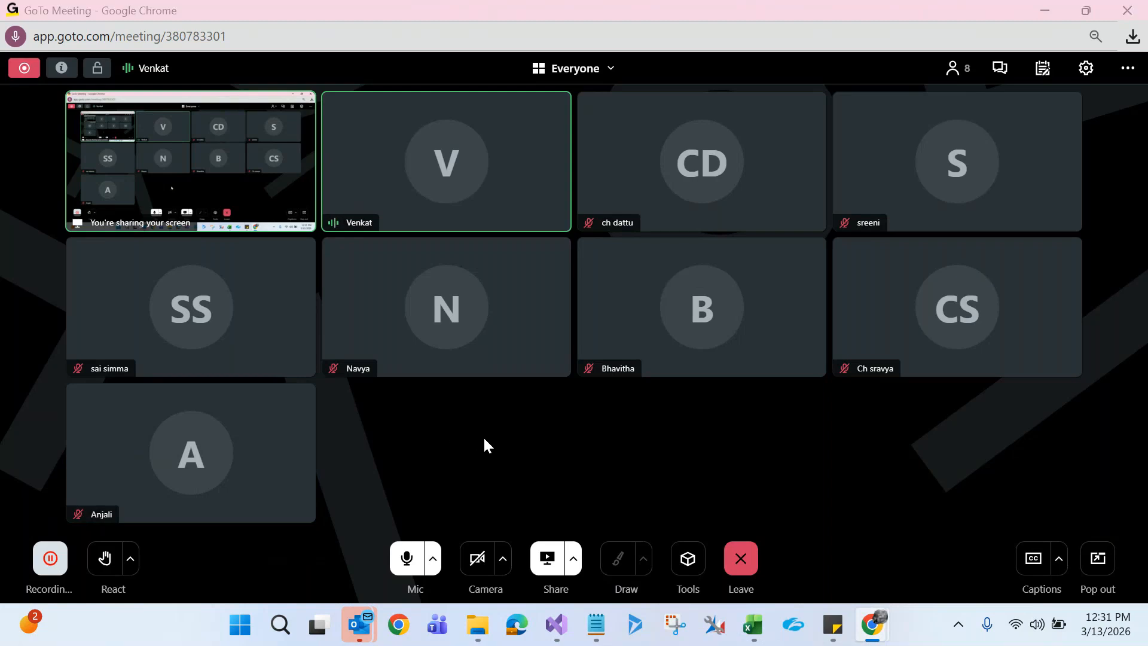
# - In the Claim form editor, open the Type of Defect field's events and start adding a form library
pyautogui.hotkey('alt', 'Tab')
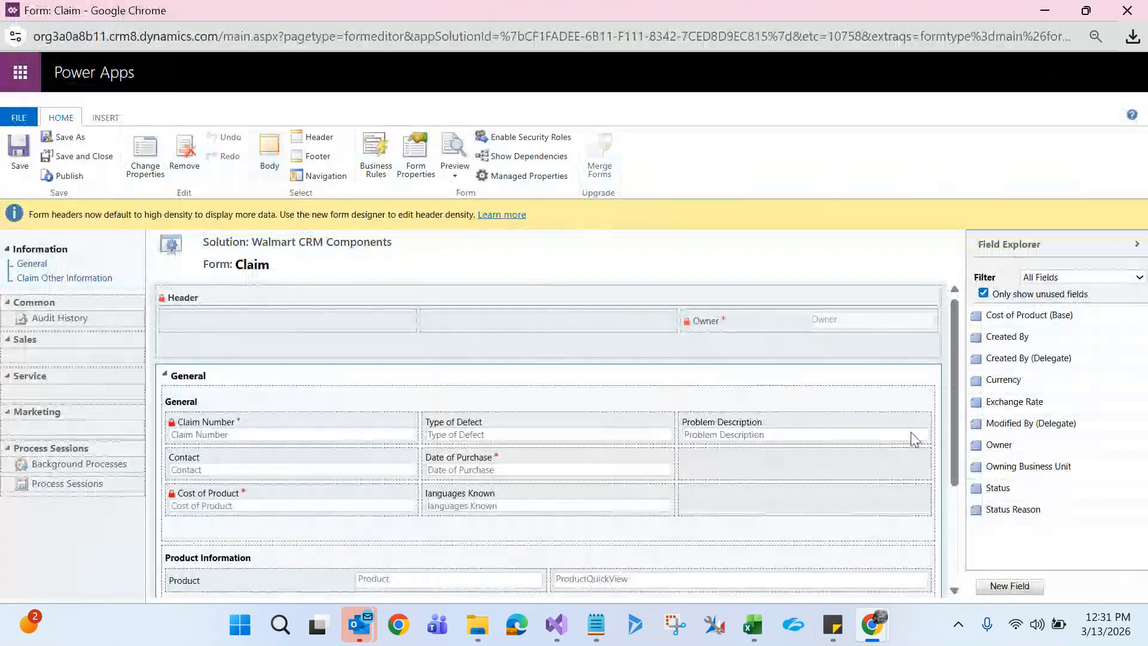
pyautogui.moveTo(954, 382)
pyautogui.mouseDown()
pyautogui.moveTo(951, 439)
pyautogui.moveTo(952, 364)
pyautogui.mouseUp()
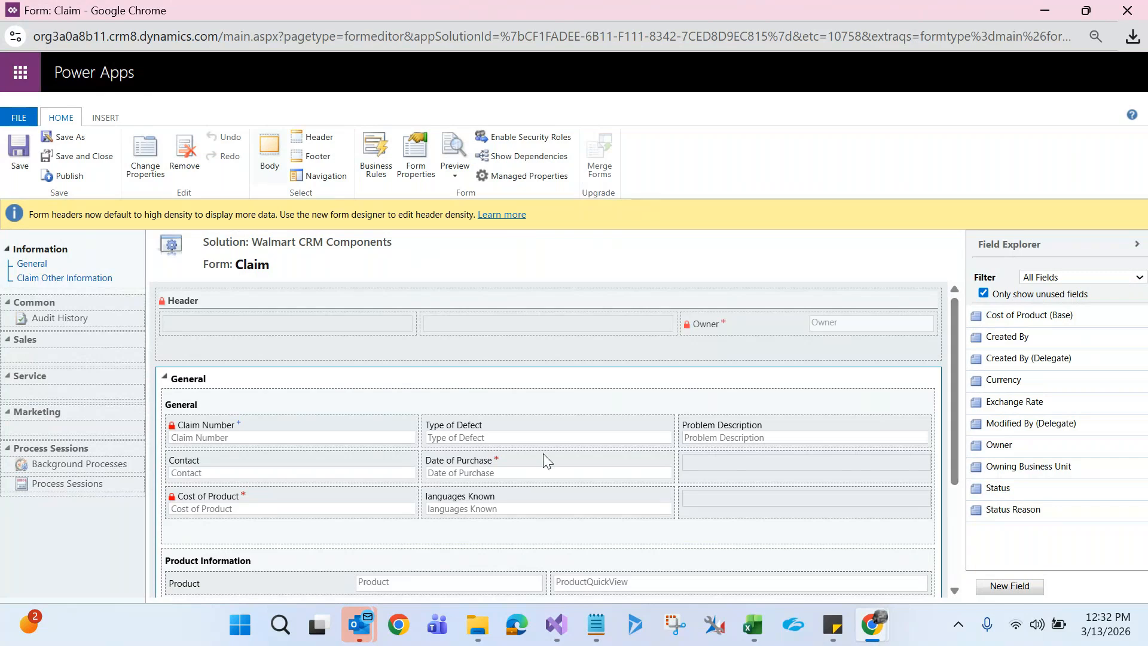
pyautogui.click(481, 431)
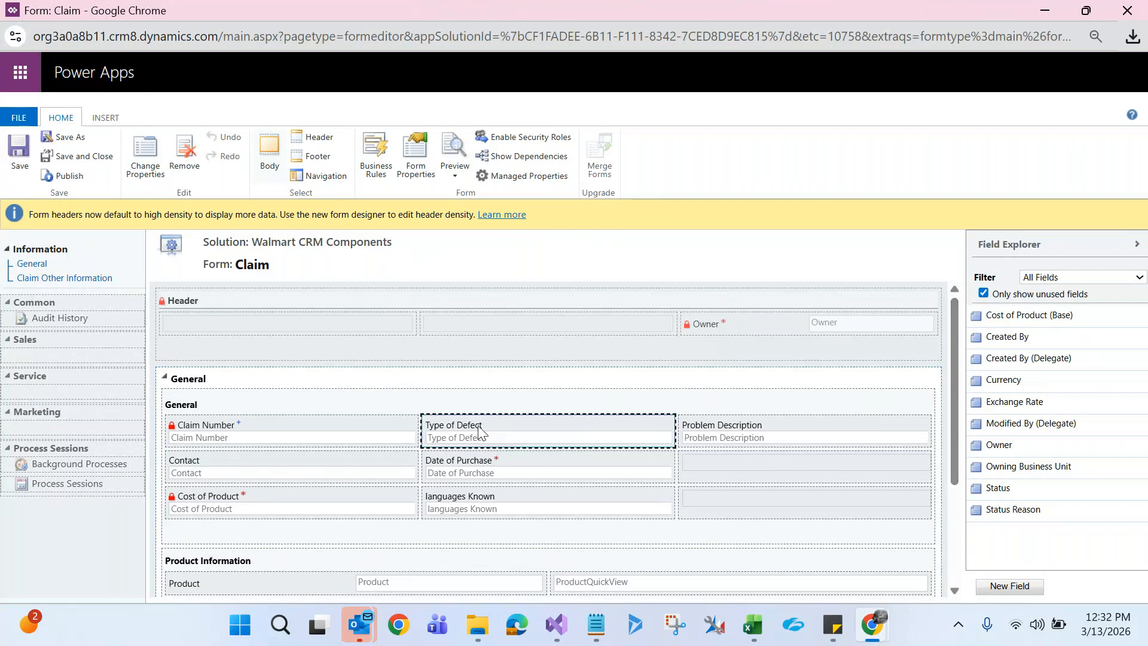
pyautogui.doubleClick(481, 431)
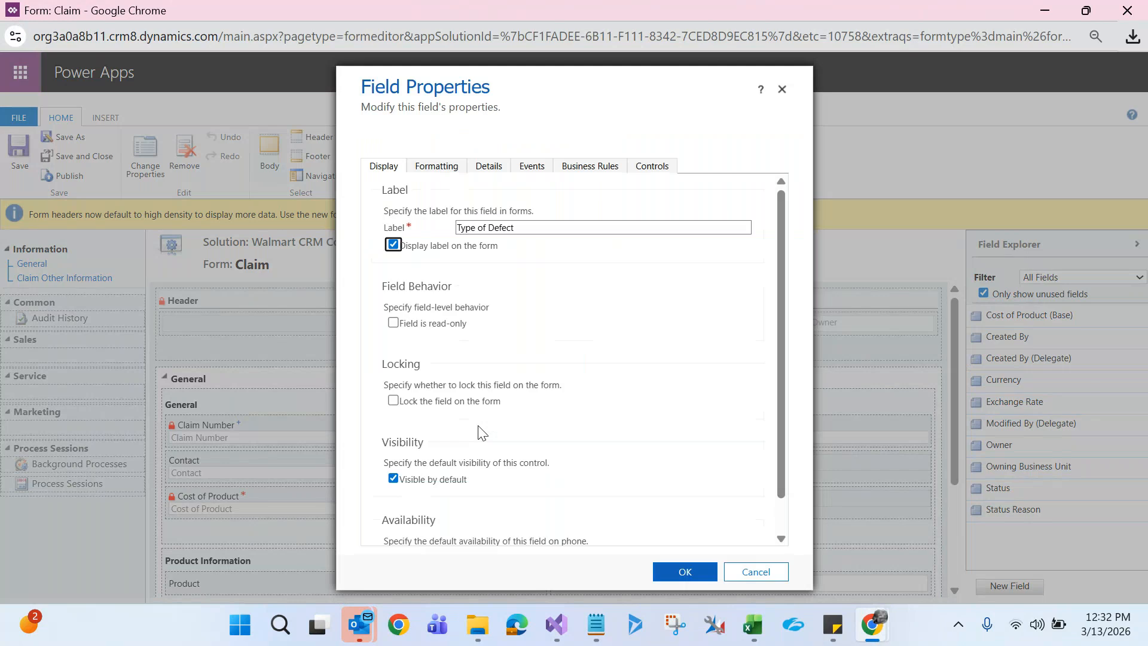
pyautogui.click(531, 168)
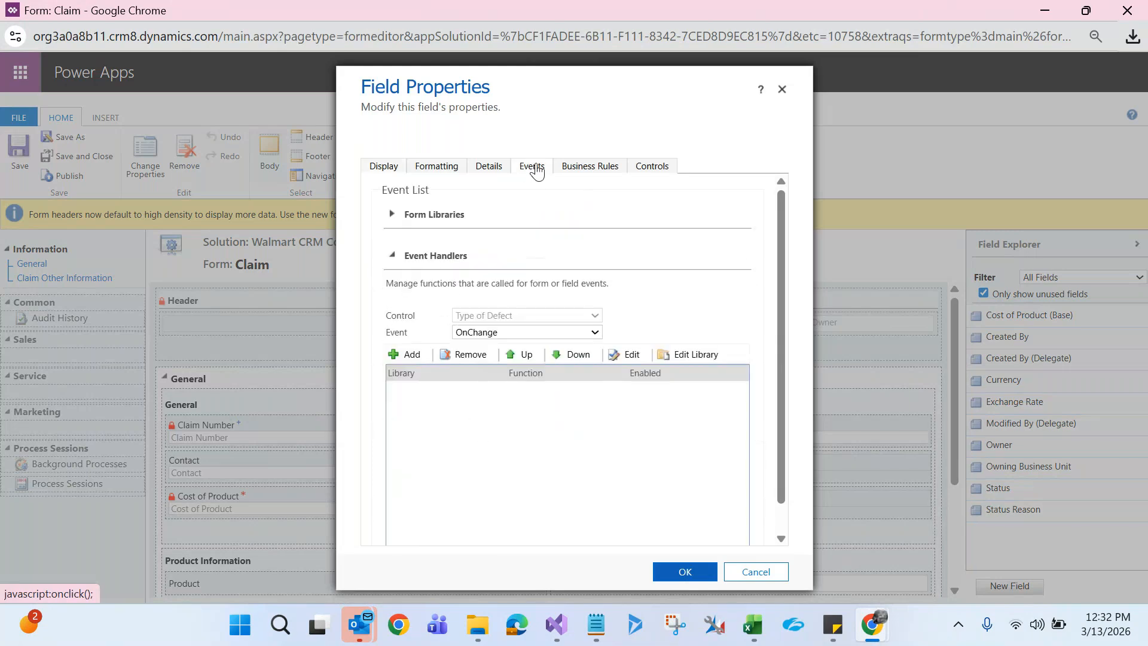
pyautogui.click(392, 215)
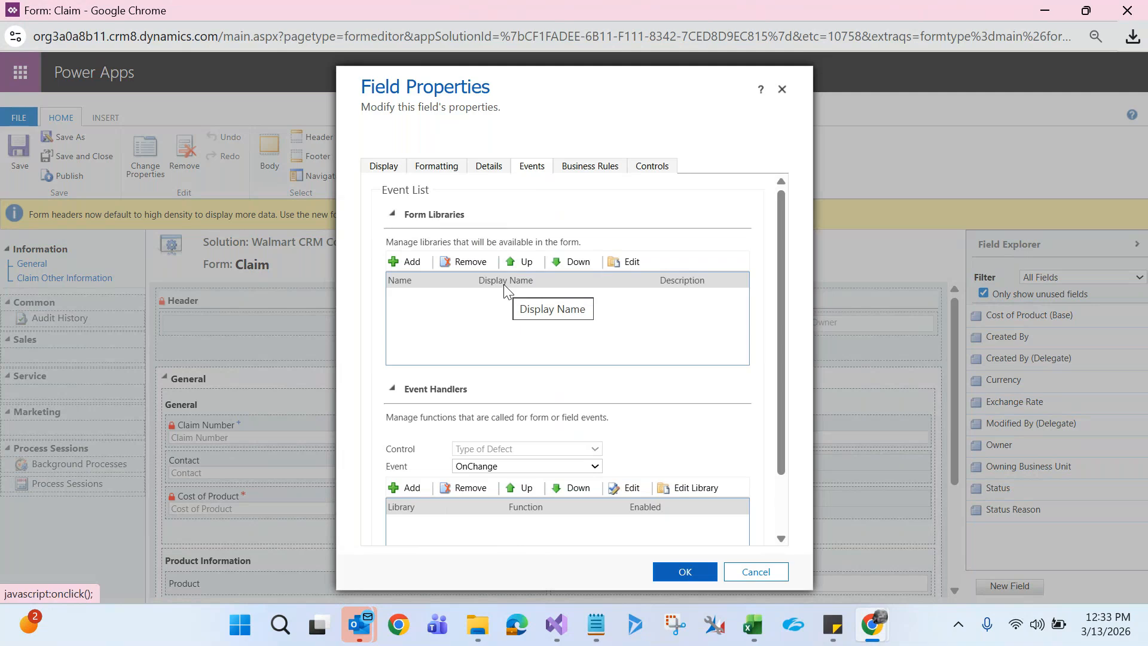
pyautogui.click(412, 267)
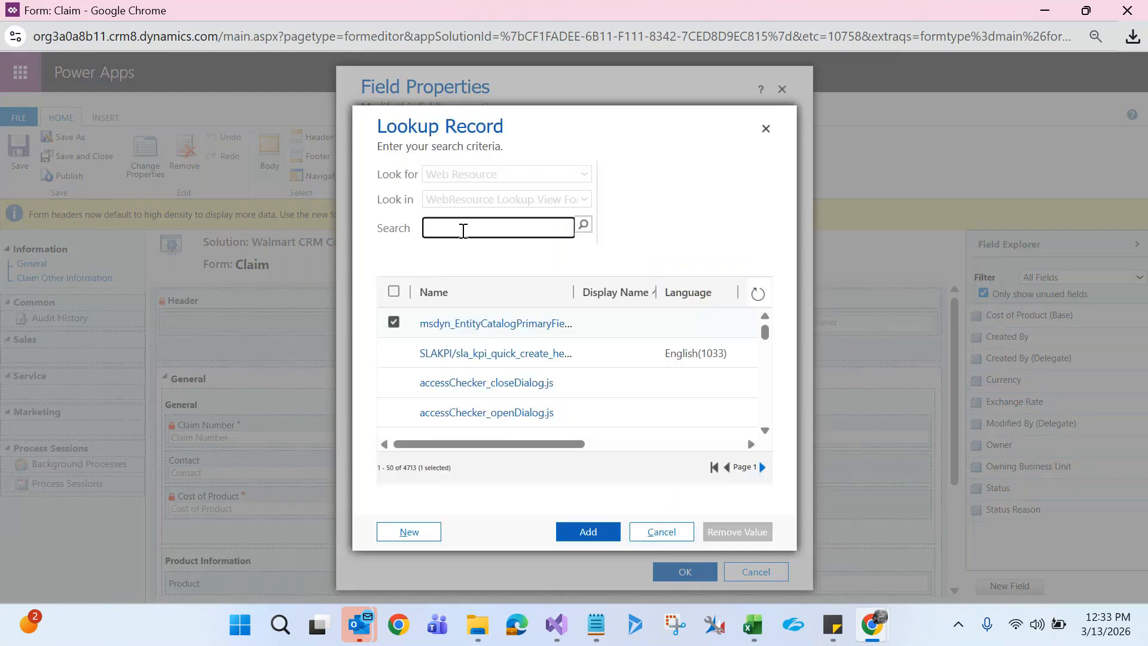
# - Try to find the script library by searching the web resources for claim, and clear the search text
pyautogui.click(464, 228)
pyautogui.write('cla')
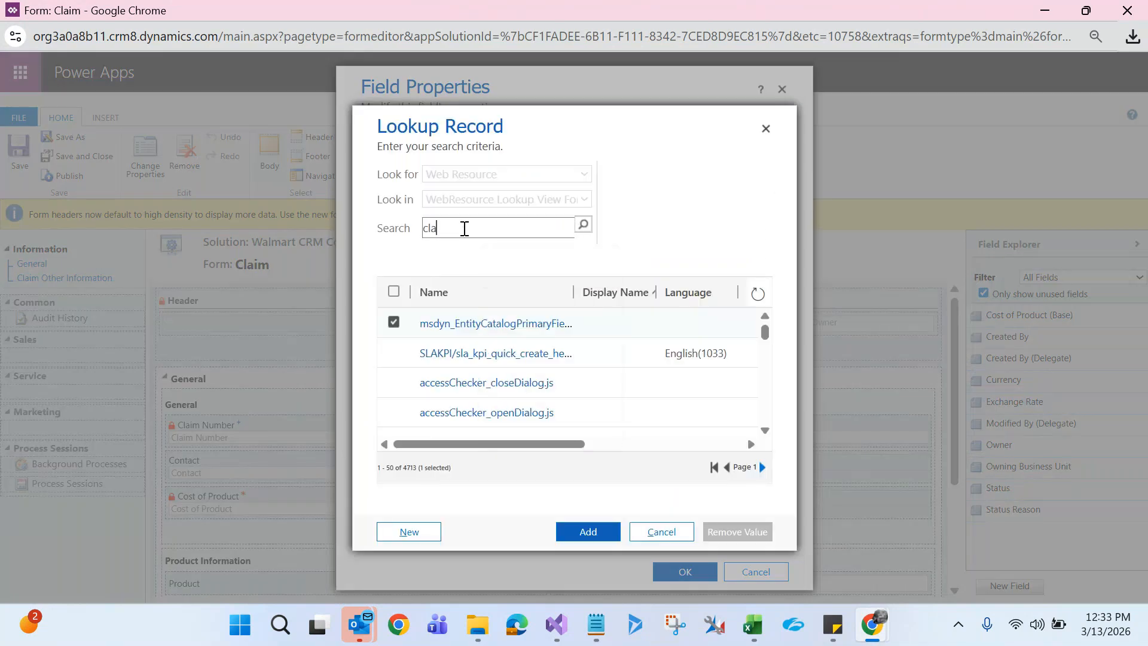
pyautogui.write('im')
pyautogui.press('Return')
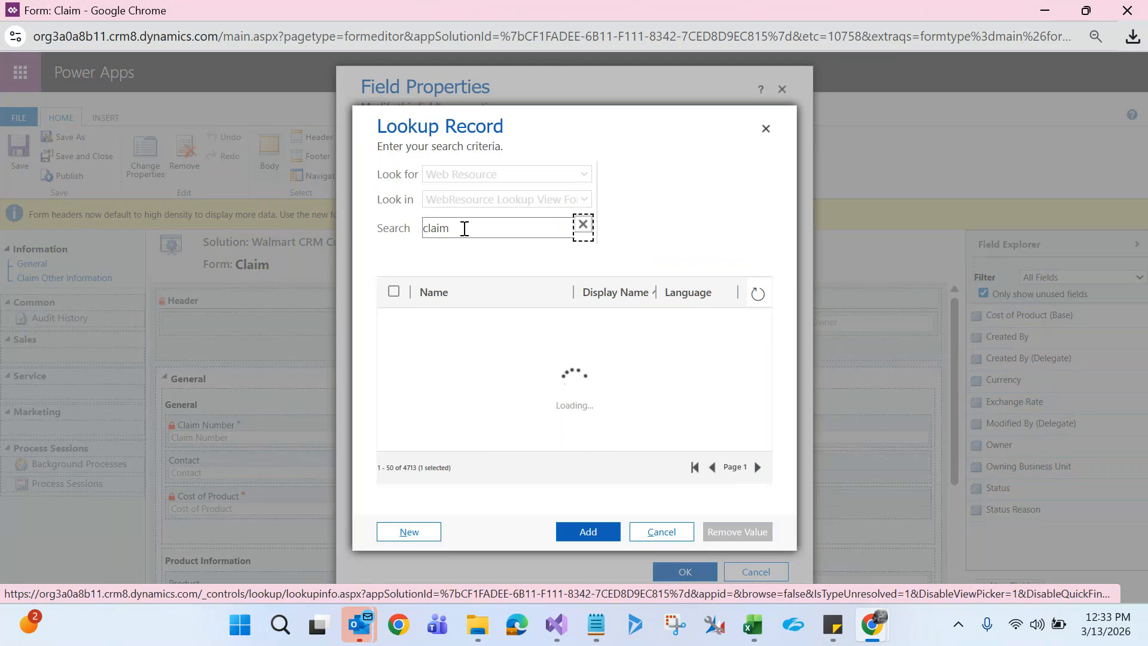
pyautogui.moveTo(463, 229); pyautogui.dragTo(410, 226)
pyautogui.press('BackSpace')
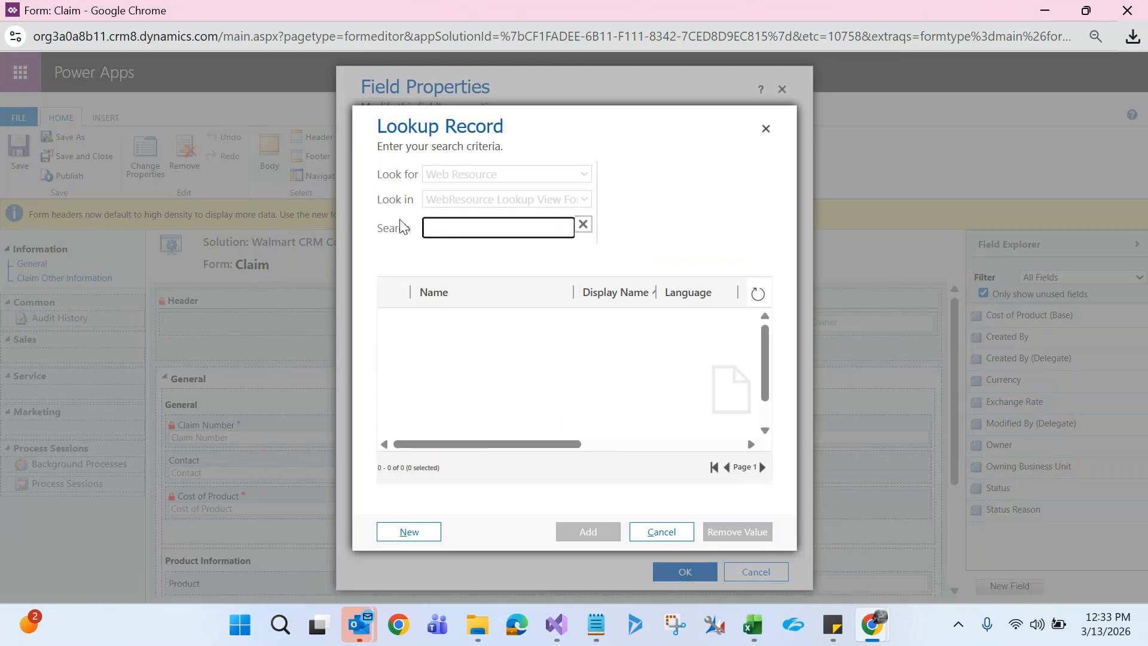
# - Search the web resources for walmart_cla and add walmart_Claim to the form libraries
pyautogui.write('w')
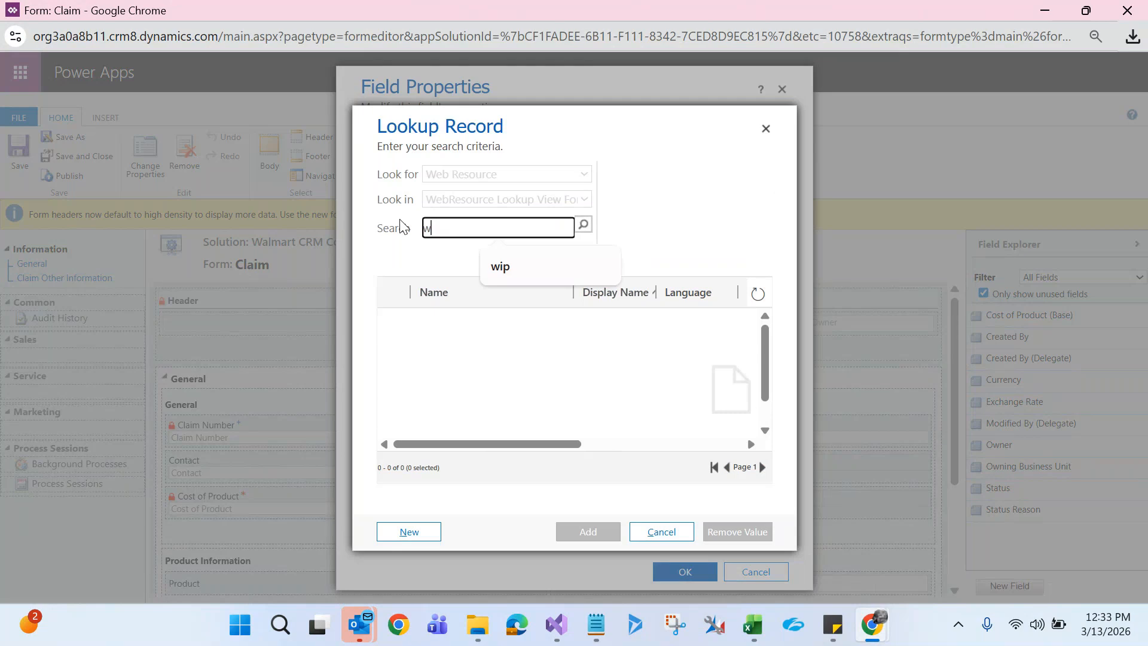
pyautogui.write('almar')
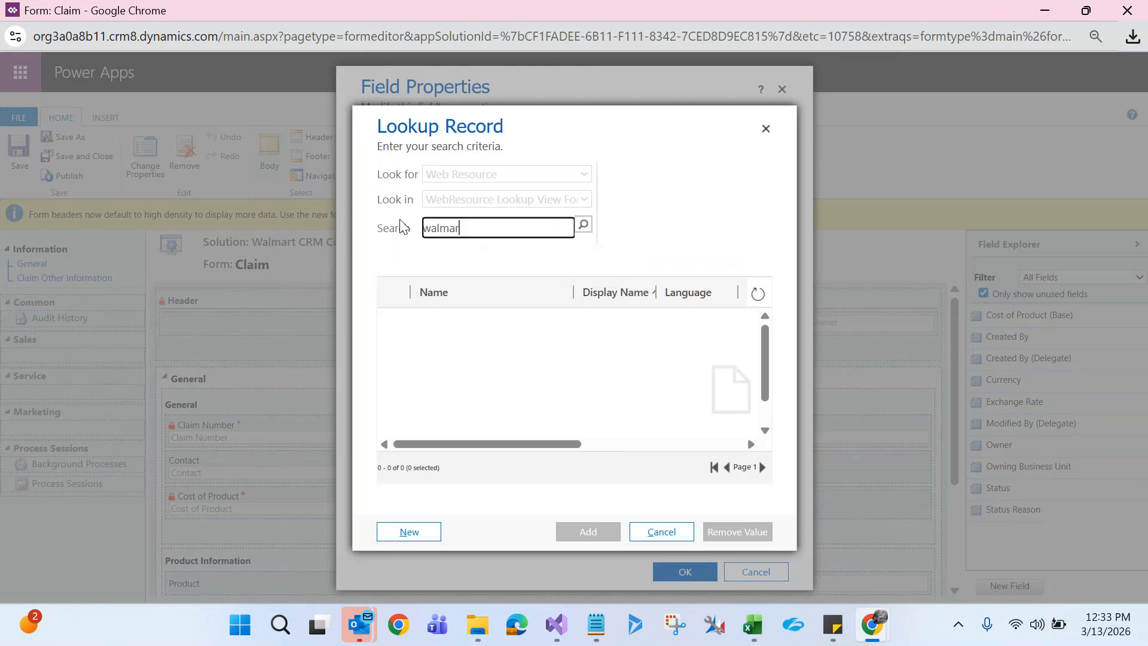
pyautogui.write('t_cla')
pyautogui.press('Return')
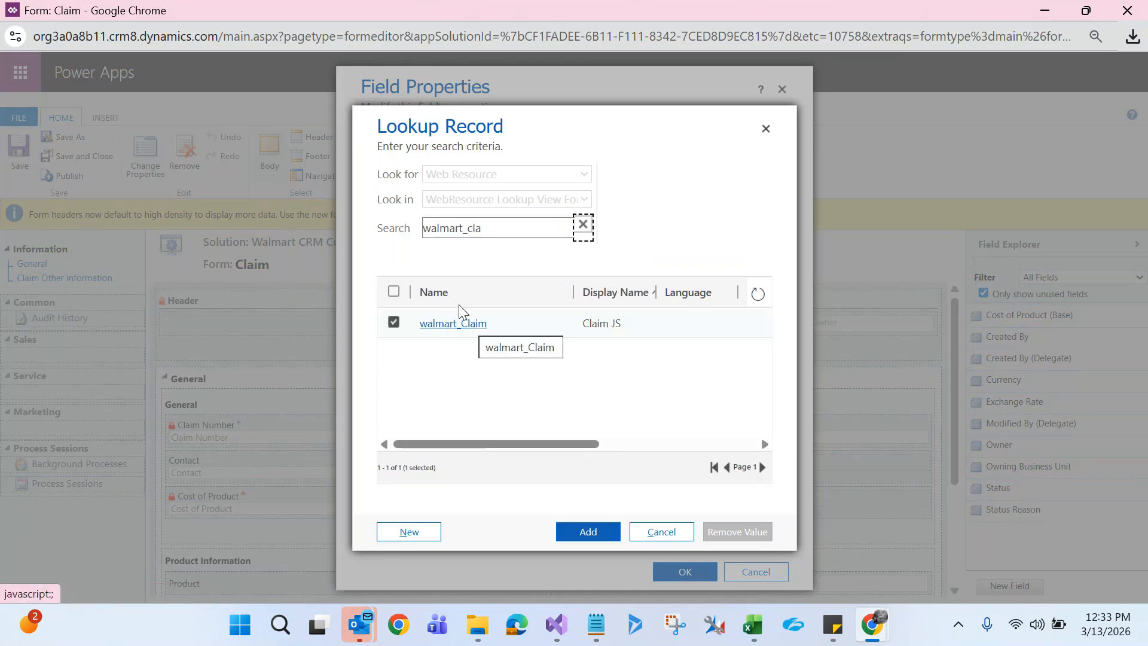
pyautogui.moveTo(425, 229); pyautogui.dragTo(487, 231)
pyautogui.click(489, 260)
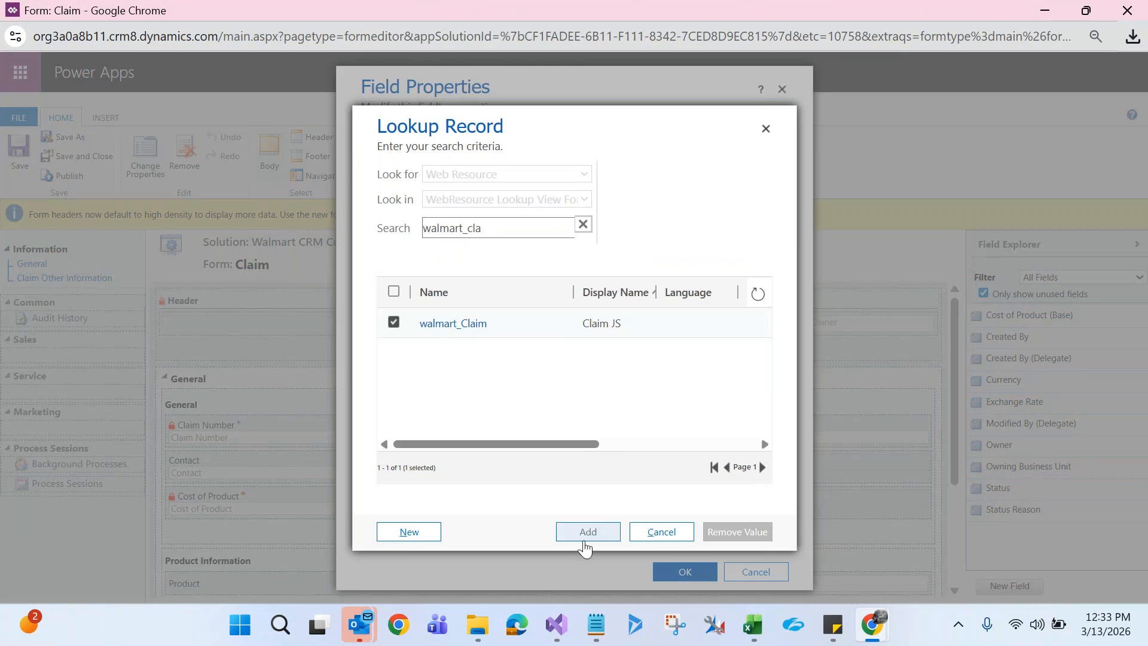
pyautogui.click(581, 543)
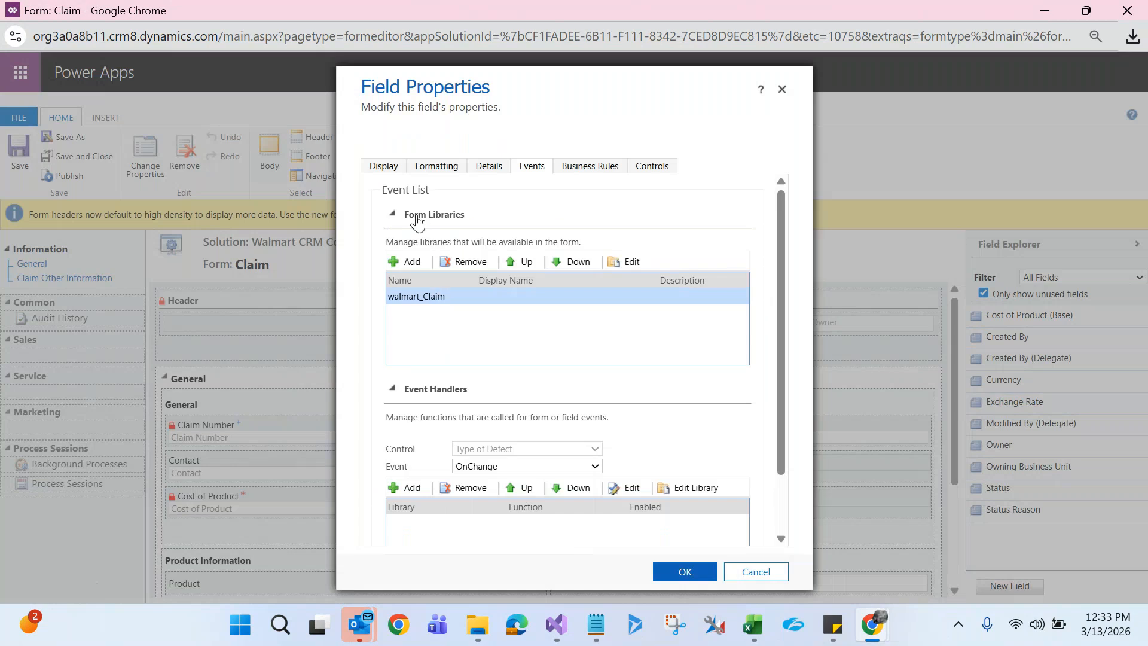
# - Review the source code of the walmart_Claim library and close it without changes
pyautogui.doubleClick(467, 297)
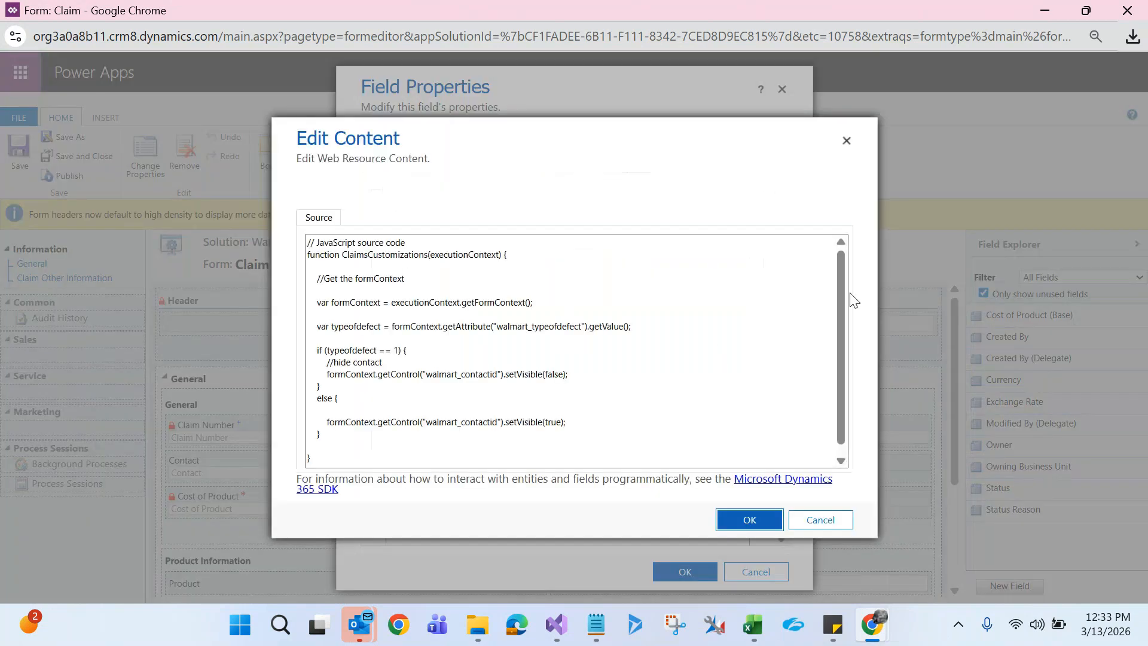
pyautogui.moveTo(837, 267); pyautogui.dragTo(850, 220)
pyautogui.click(368, 386)
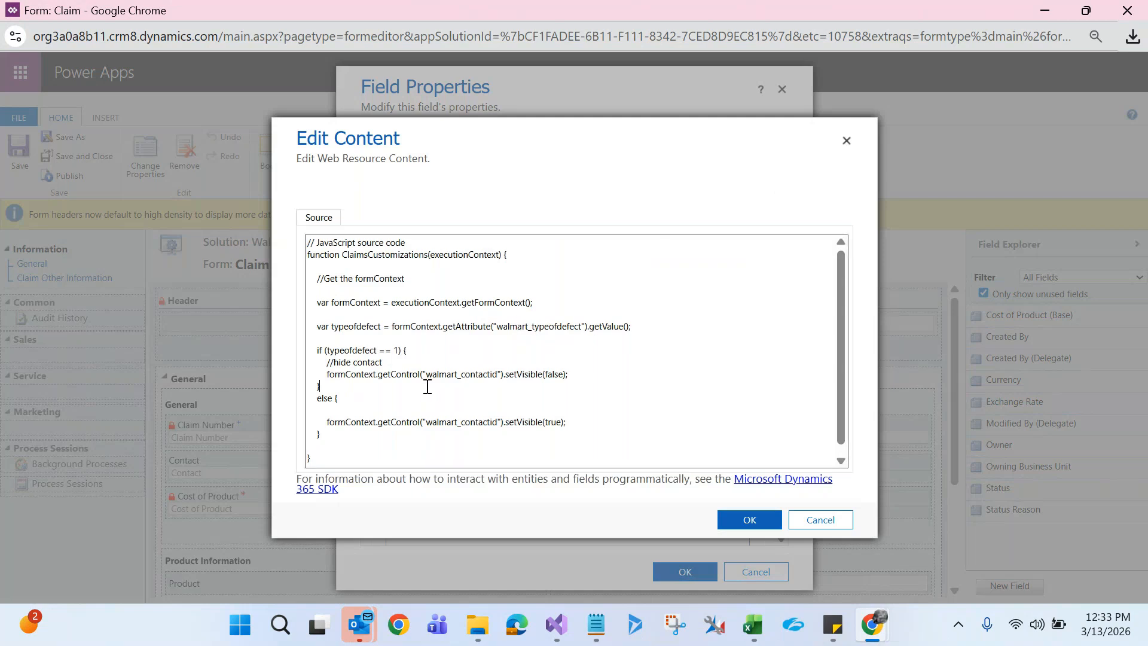
pyautogui.click(846, 141)
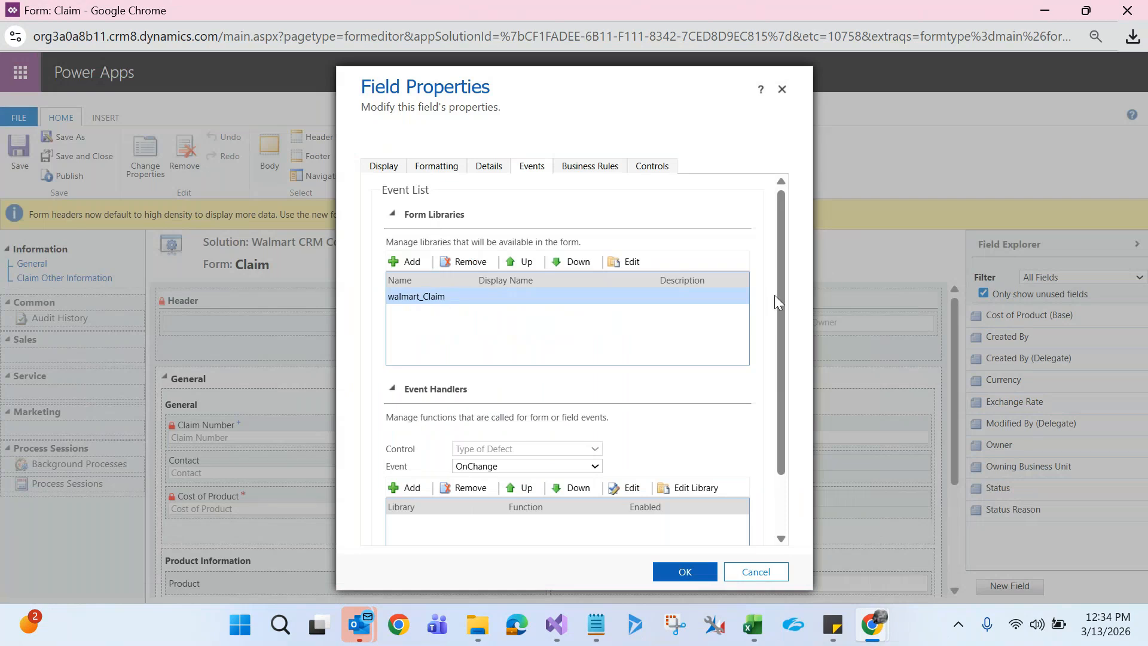
# - Start a new OnChange event handler for Type of Defect with walmart_Claim as its library
pyautogui.moveTo(784, 206); pyautogui.dragTo(796, 323)
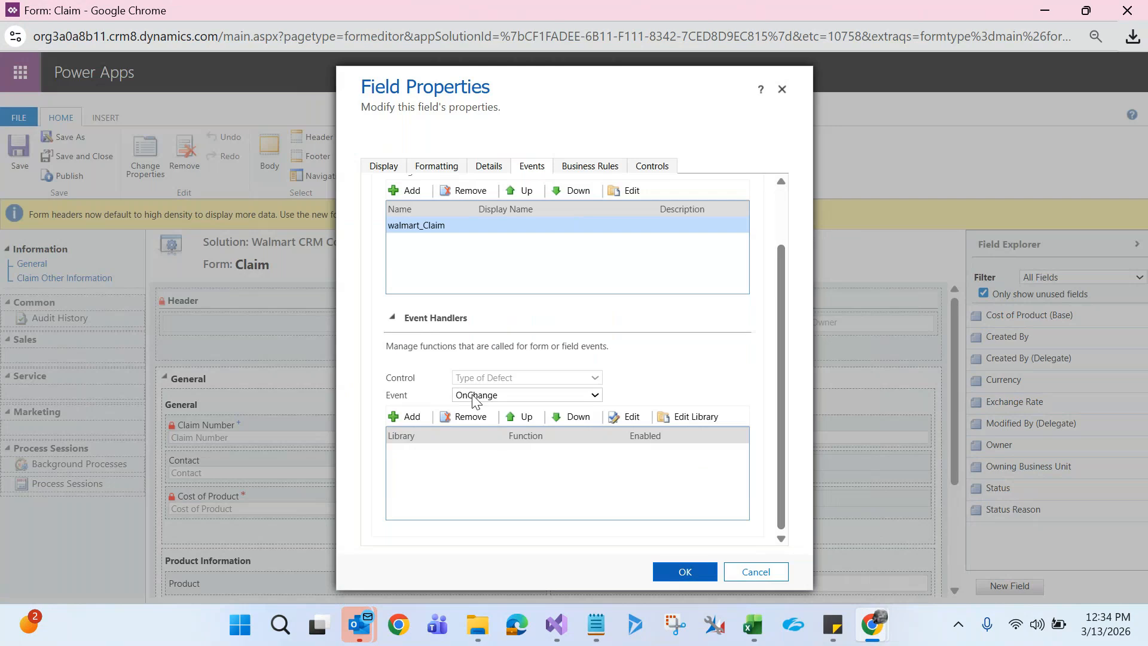
pyautogui.click(410, 417)
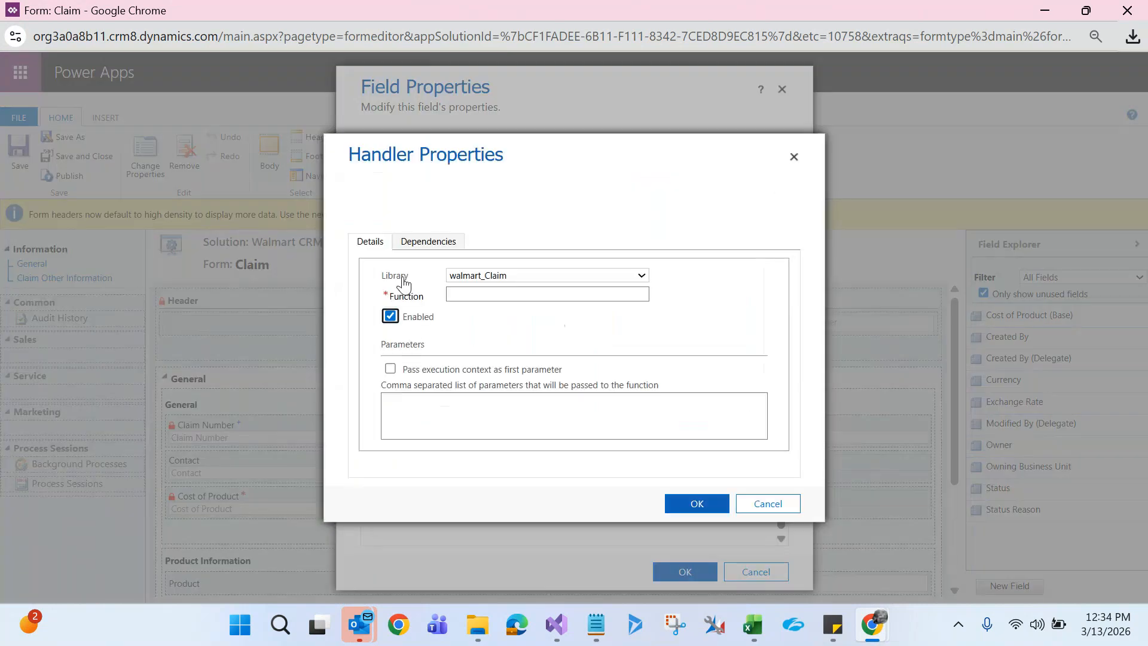
pyautogui.click(508, 276)
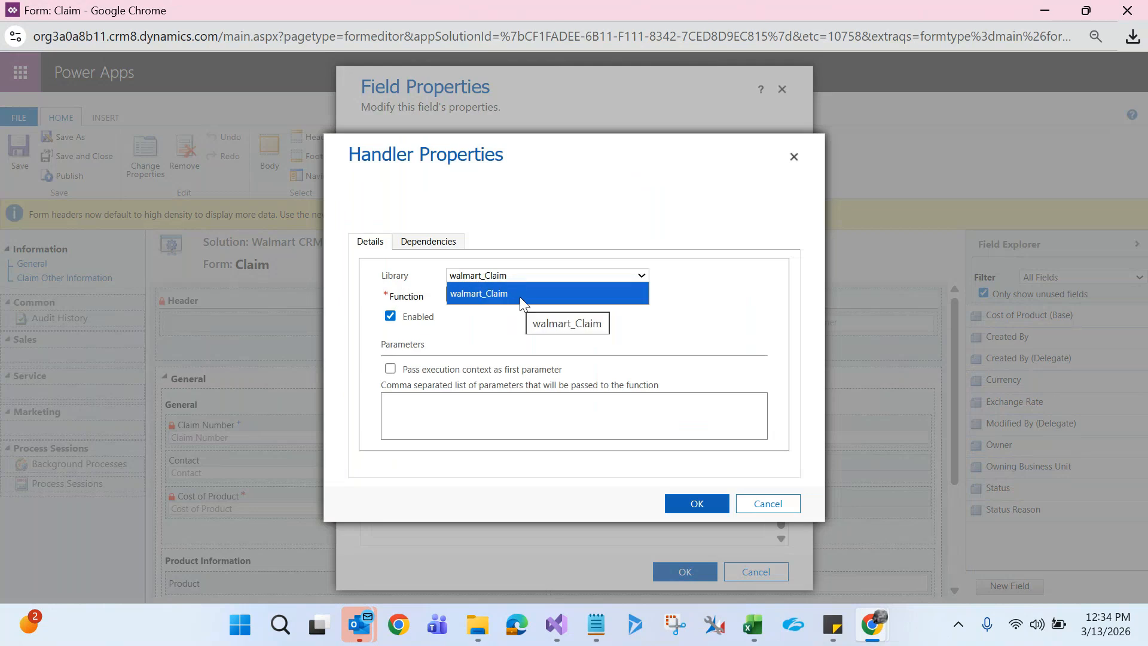
pyautogui.click(519, 297)
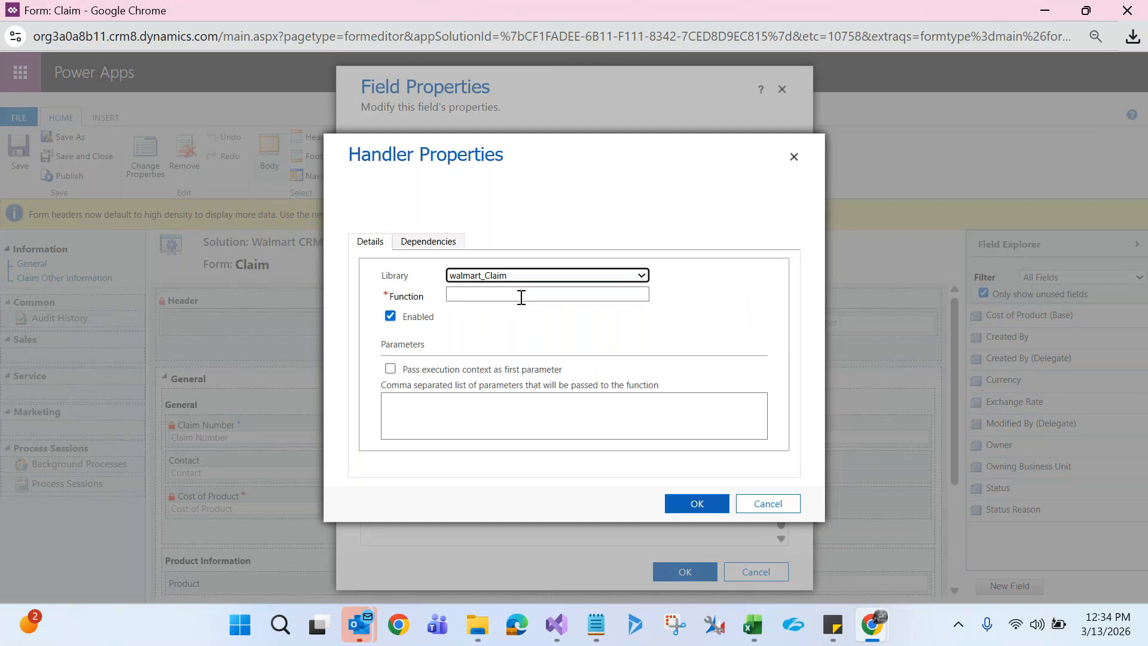
pyautogui.click(491, 277)
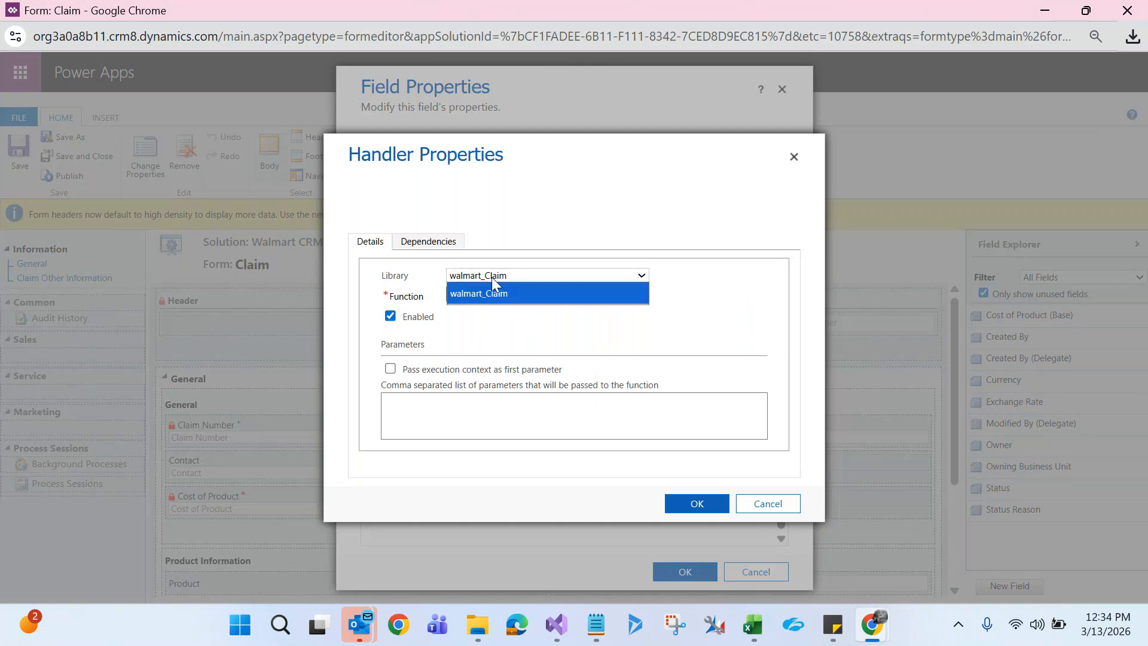
pyautogui.click(526, 292)
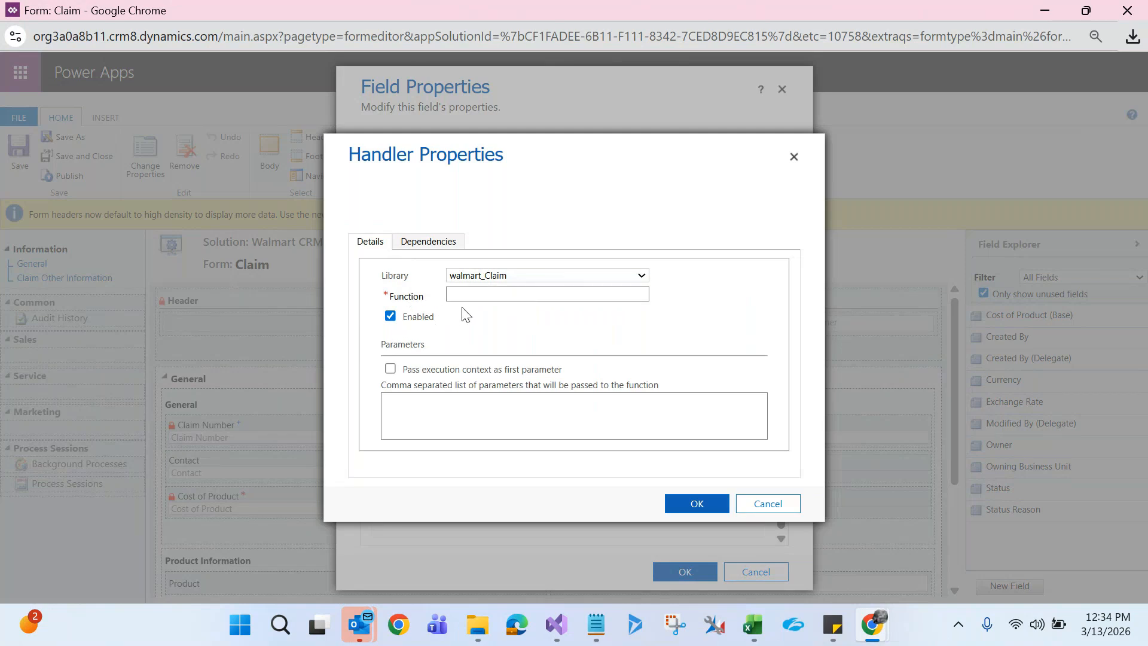
# - Copy the function name ClaimsCustomizations from Claim.js in Visual Studio and enter it as the handler's function in the form editor
pyautogui.click(490, 293)
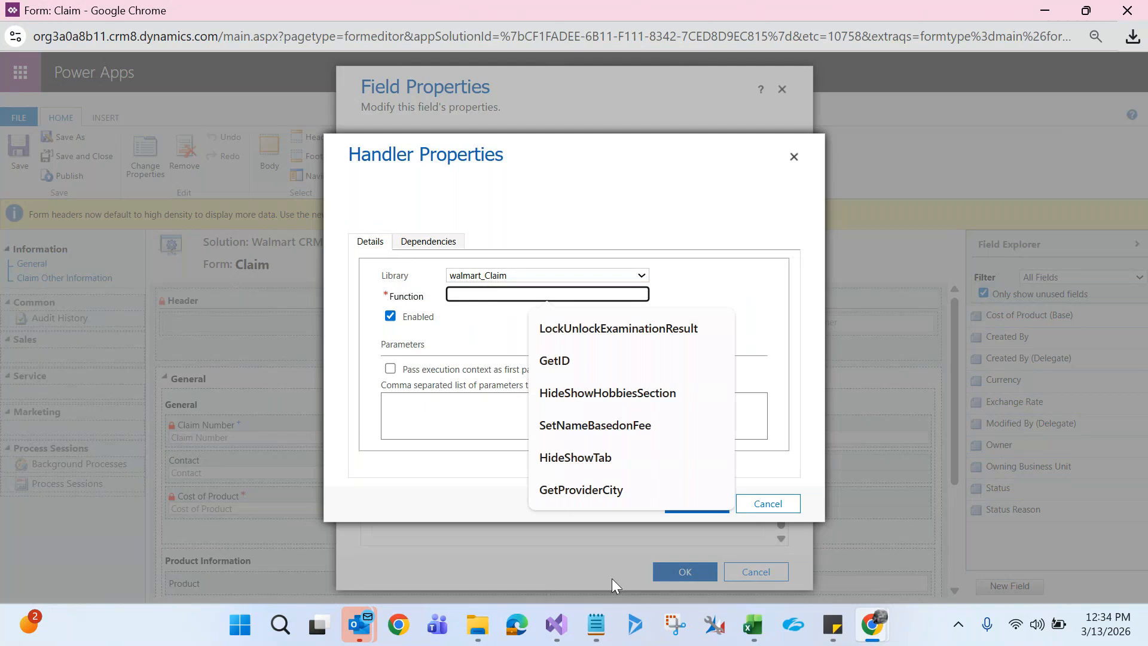
pyautogui.click(553, 633)
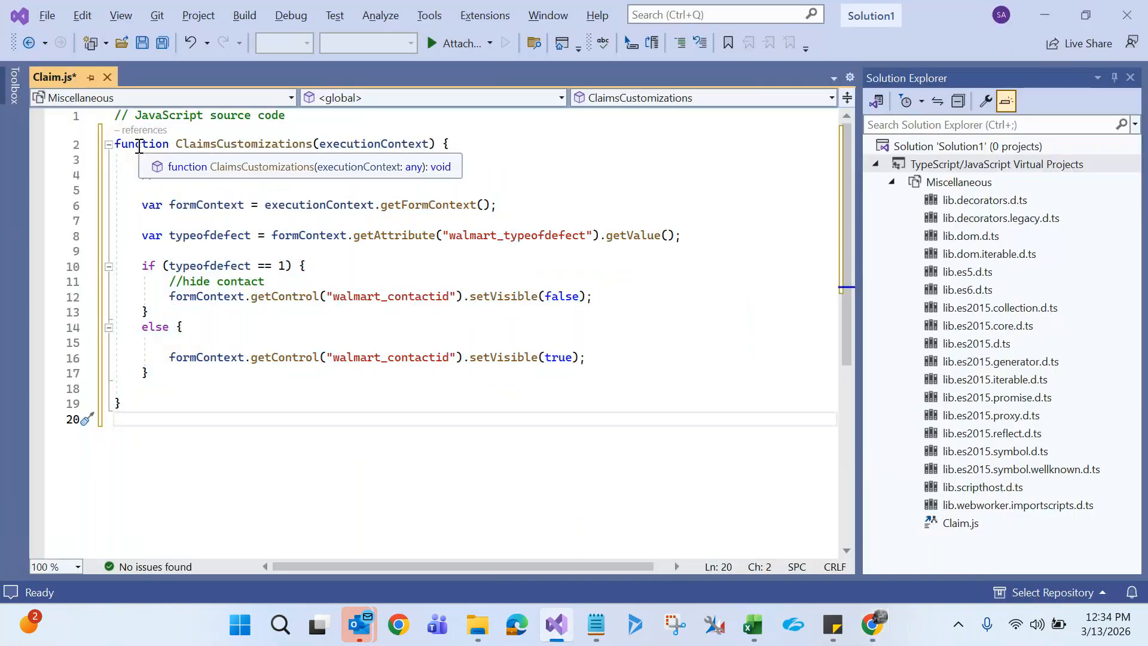
pyautogui.doubleClick(138, 146)
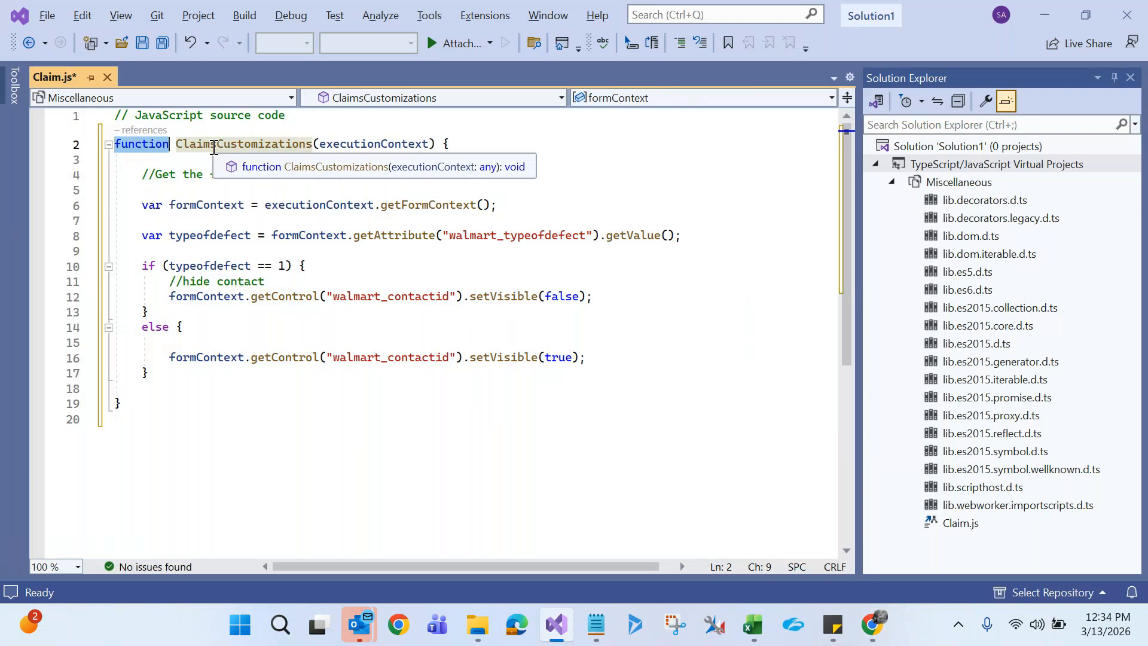
pyautogui.click(213, 147)
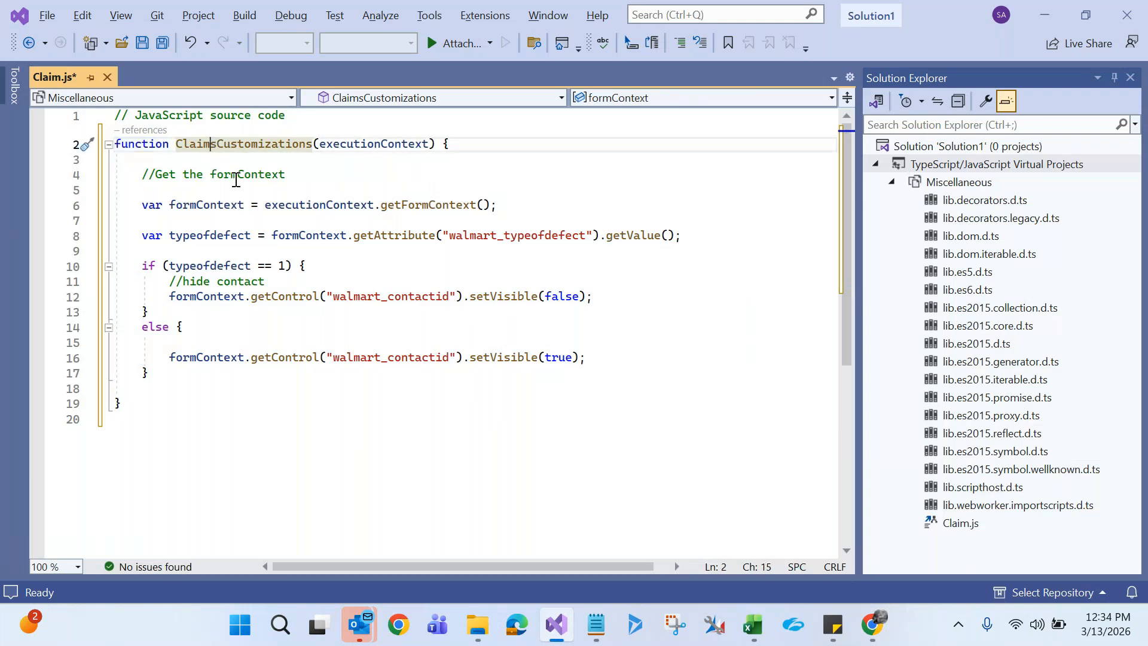
pyautogui.doubleClick(217, 147)
pyautogui.hotkey('ctrl', 'c')
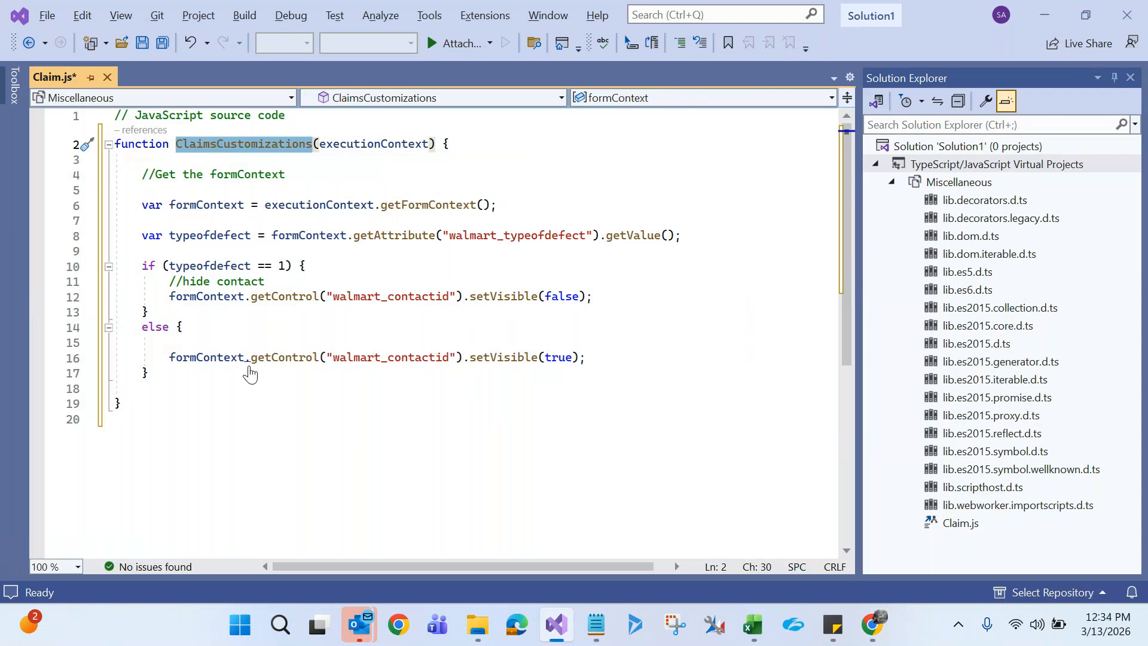
pyautogui.hotkey('alt', 'Tab')
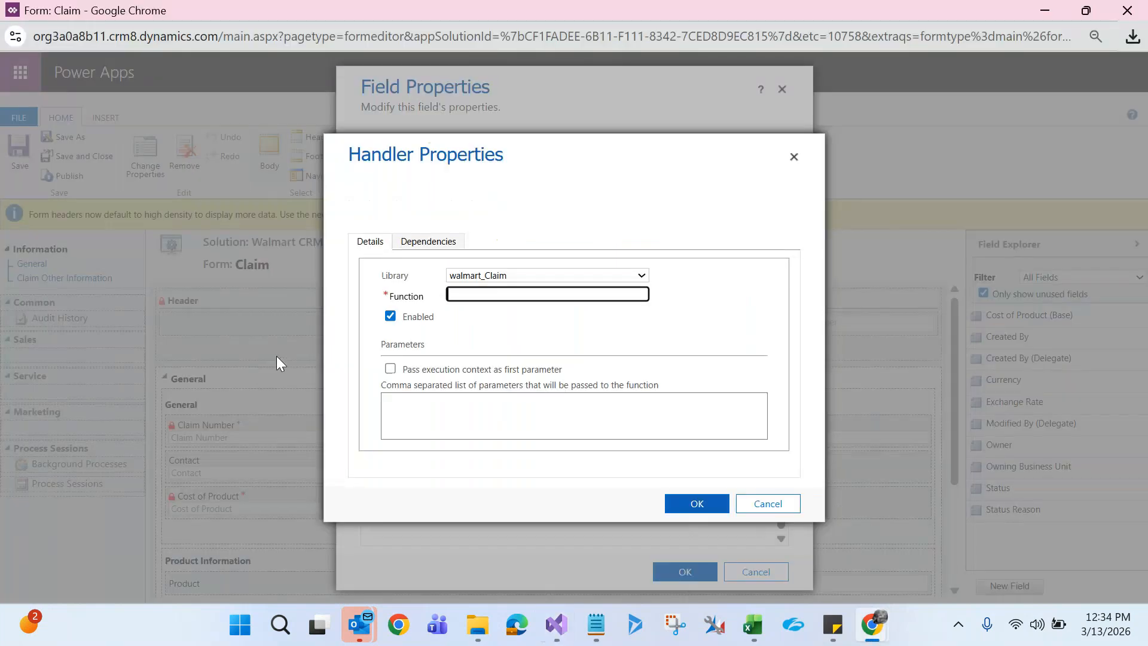
pyautogui.hotkey('ctrl', 'v')
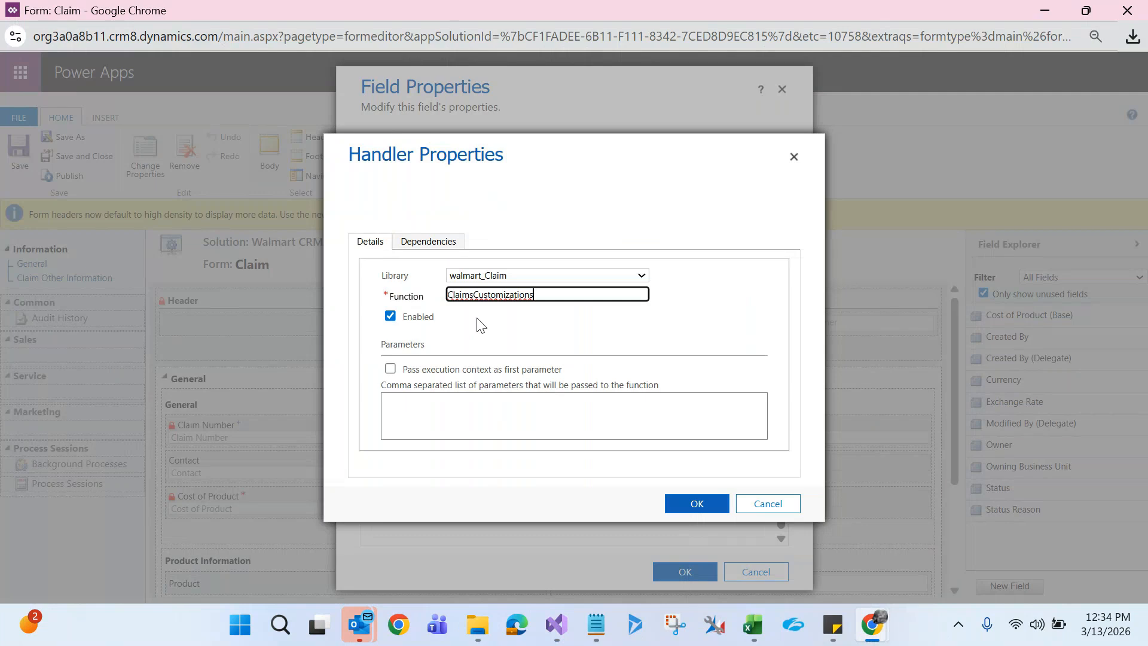
# - Compare the handler's function name with the ClaimsCustomizations declaration and its executionContext parameter in Claim.js in Visual Studio
pyautogui.doubleClick(479, 295)
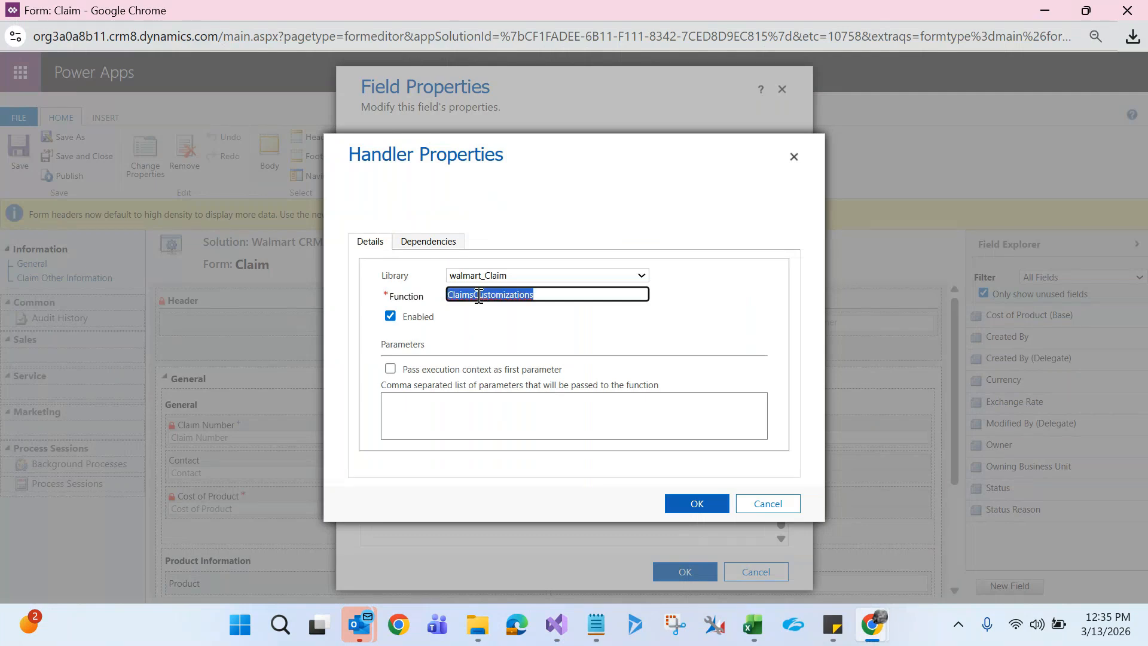
pyautogui.hotkey('alt', 'Tab')
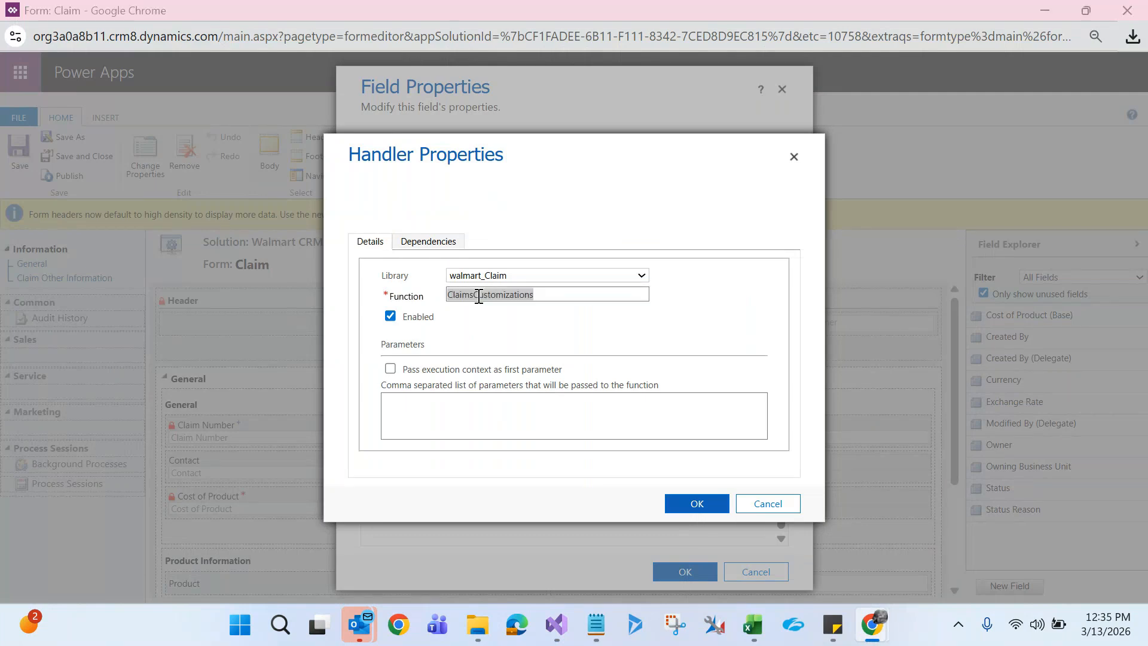
pyautogui.hotkey('alt', 'Tab')
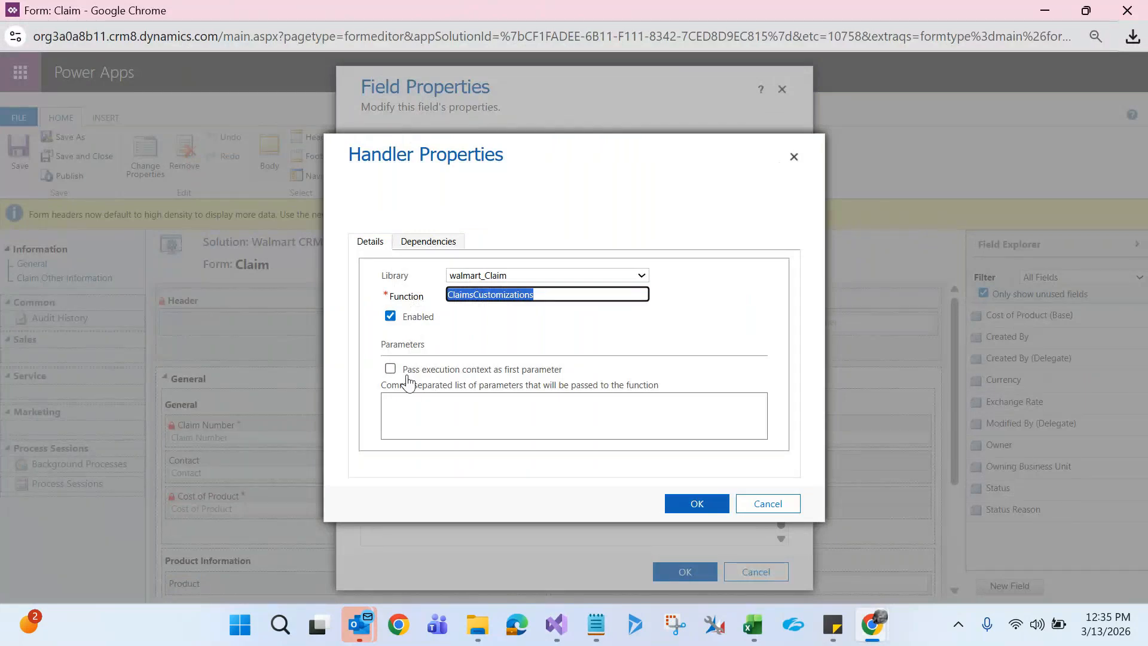
pyautogui.hotkey('alt', 'Tab')
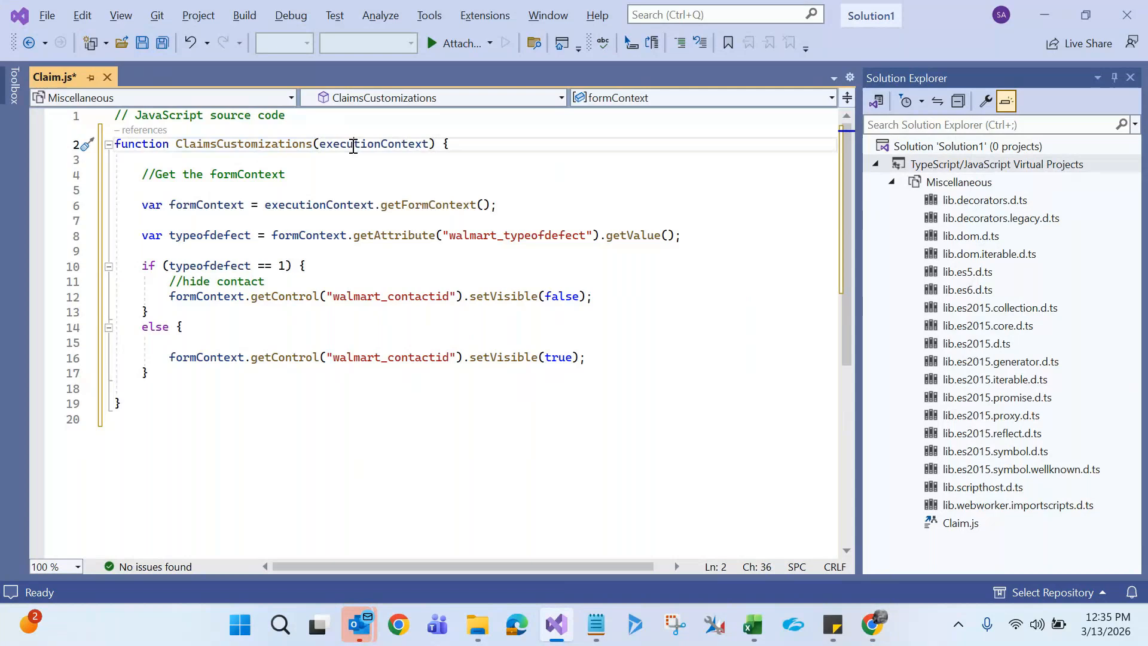
pyautogui.doubleClick(352, 152)
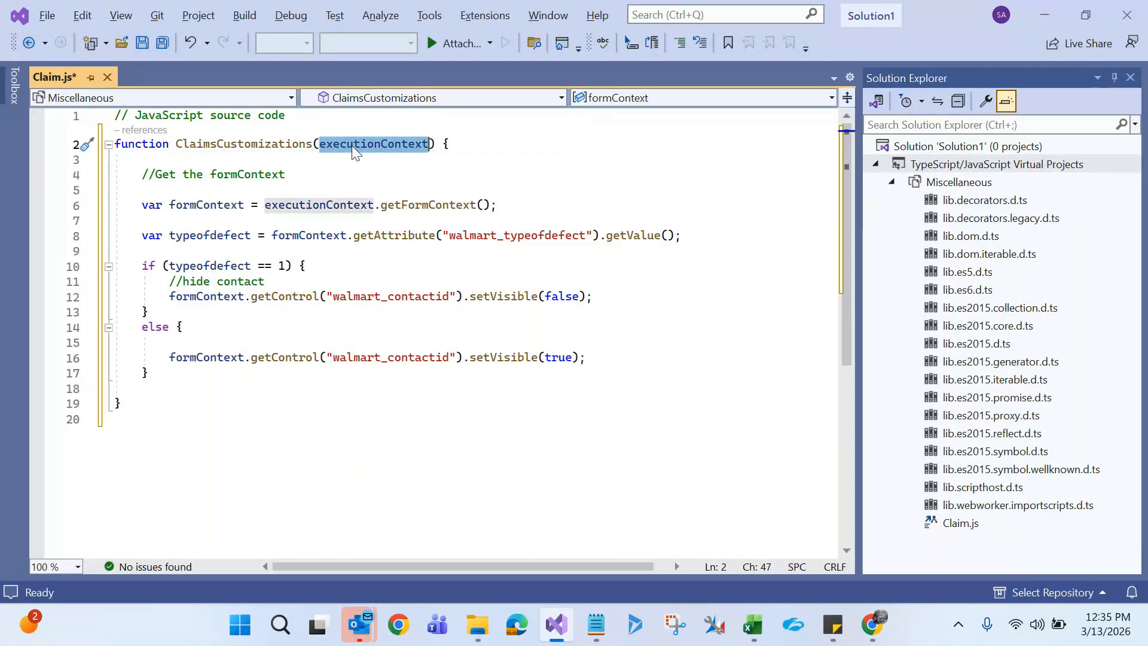
pyautogui.click(275, 146)
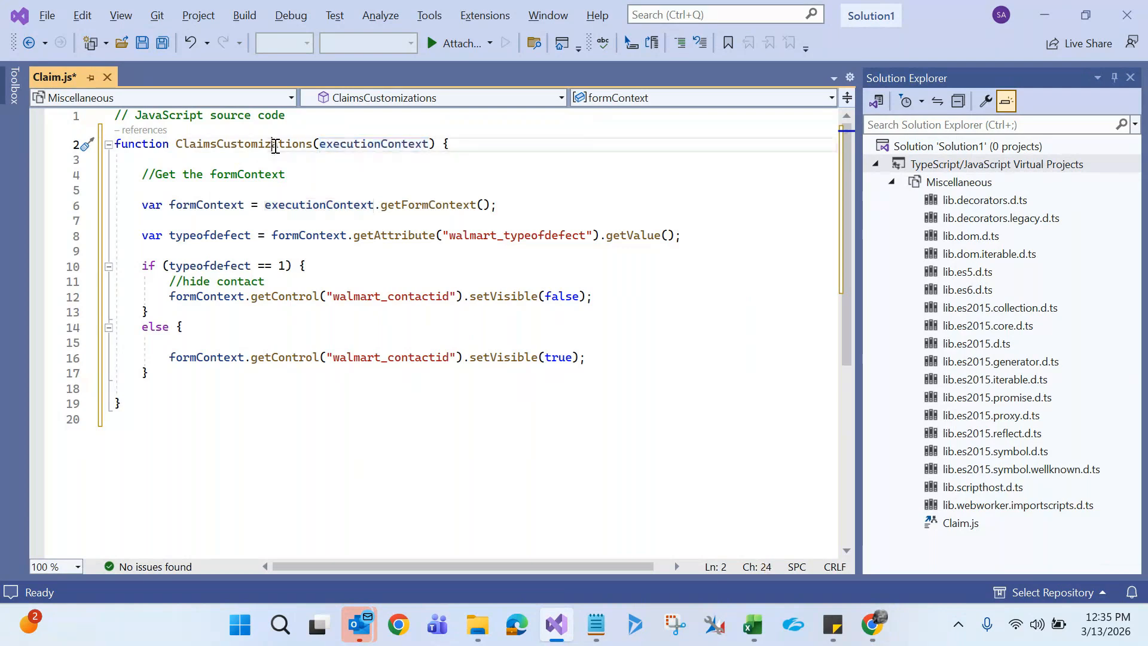
pyautogui.doubleClick(275, 146)
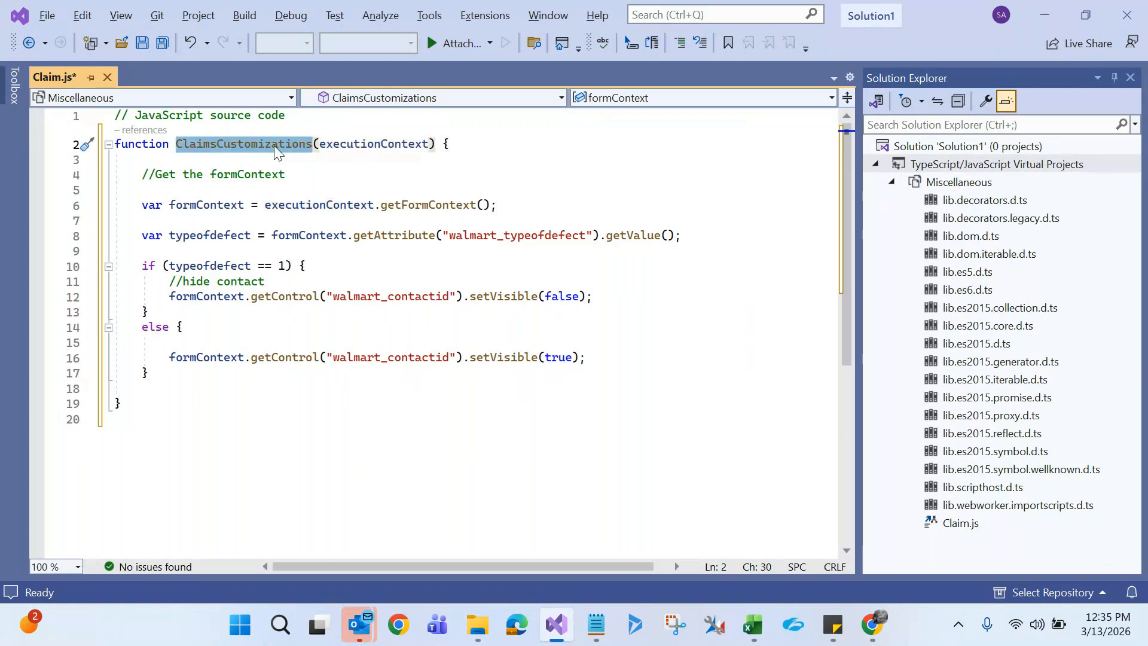
pyautogui.click(367, 147)
pyautogui.doubleClick(367, 149)
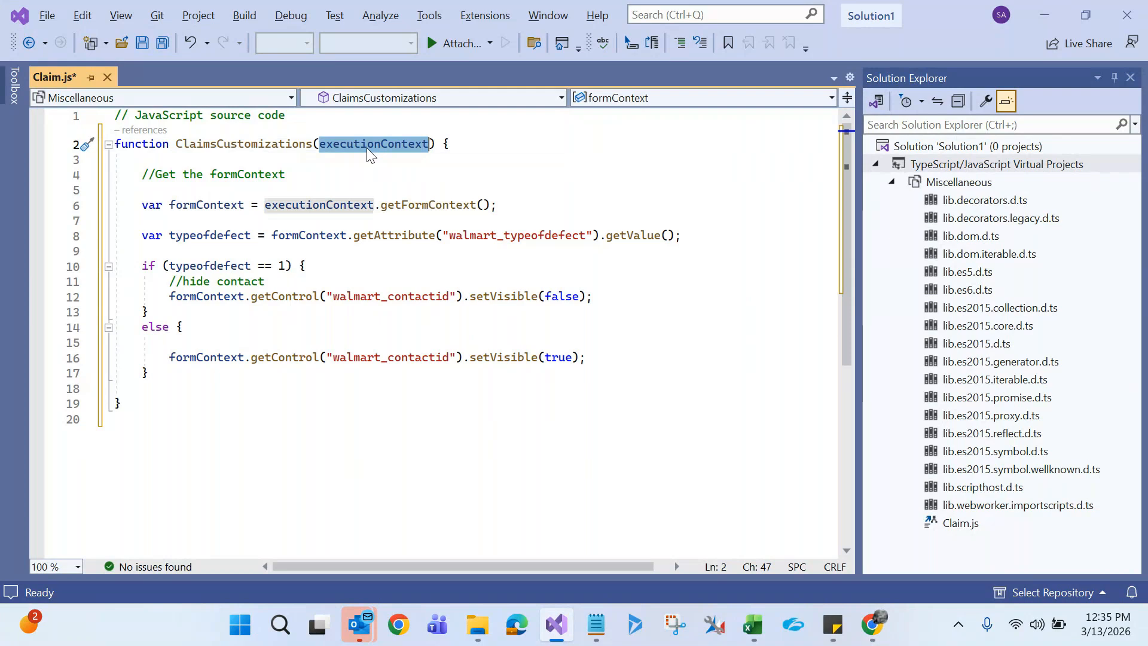
pyautogui.hotkey('alt', 'Tab')
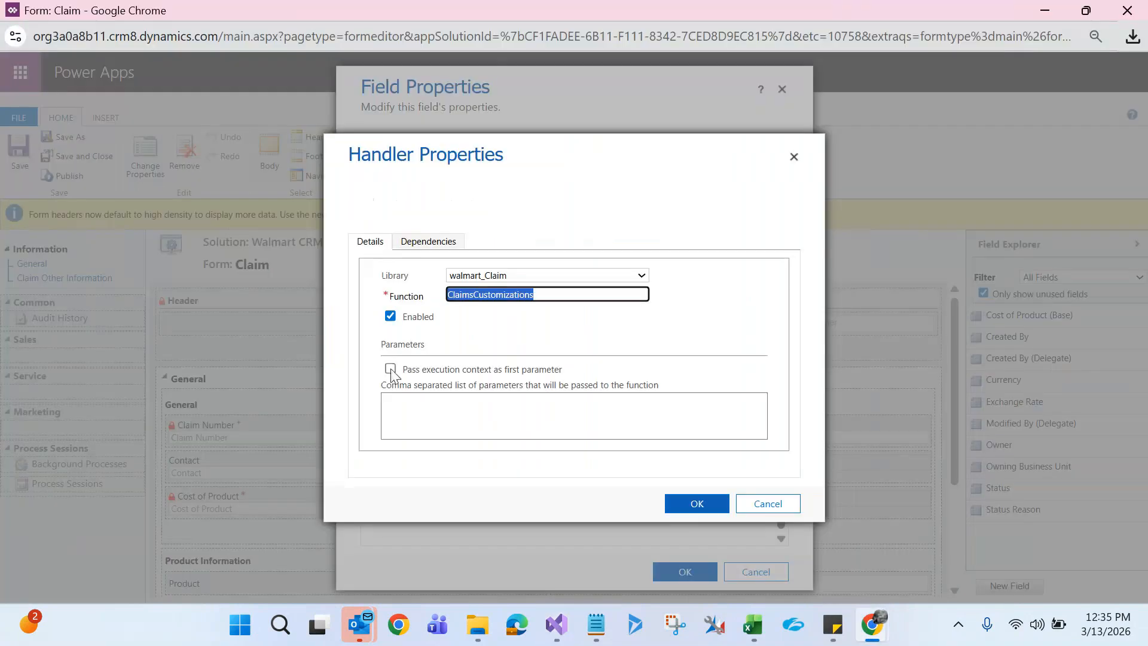
# - Pass the execution context as the handler's first parameter, checking it against executionContext in Claim.js, and accept the handler and field properties
pyautogui.click(391, 368)
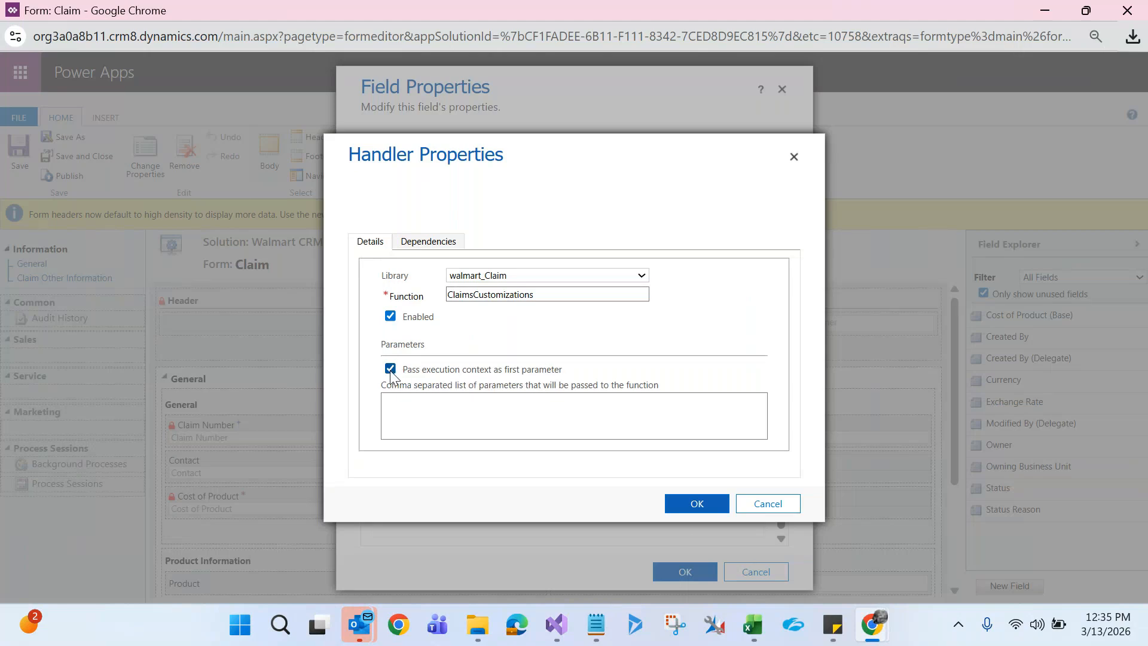
pyautogui.hotkey('alt', 'Tab')
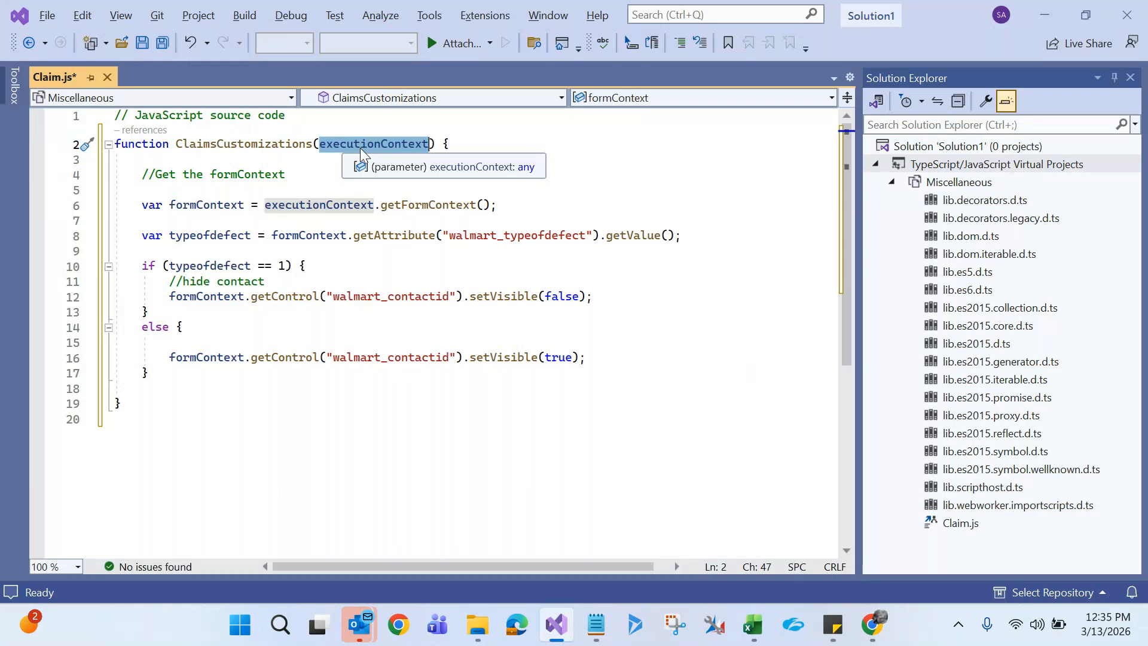
pyautogui.hotkey('alt', 'Tab')
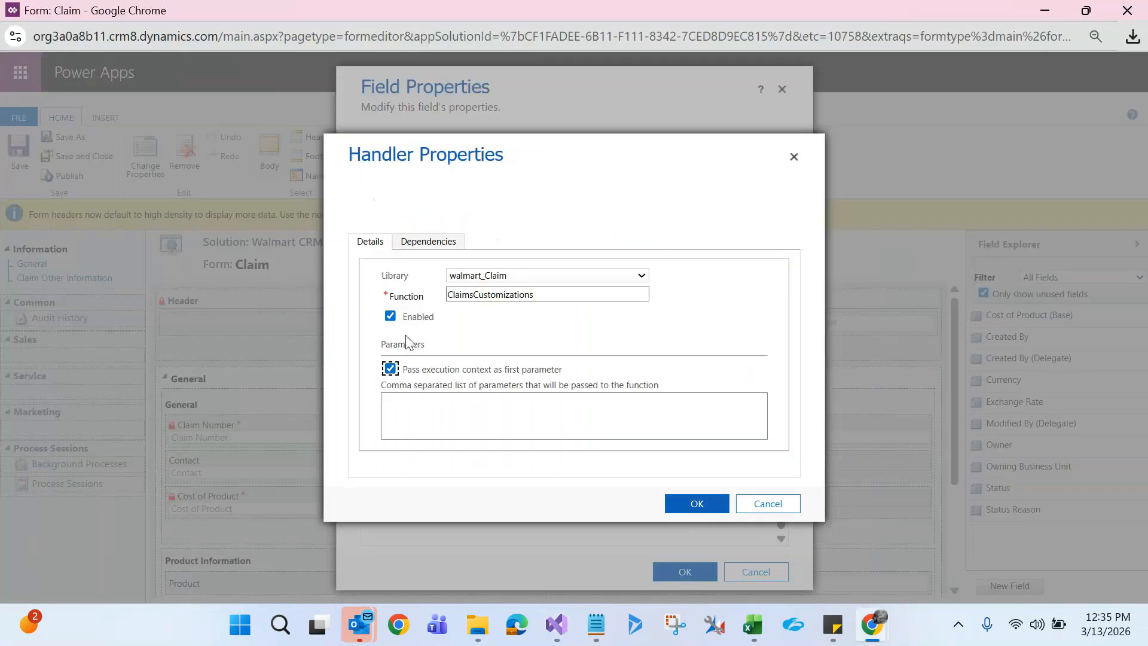
pyautogui.hotkey('alt', 'Tab')
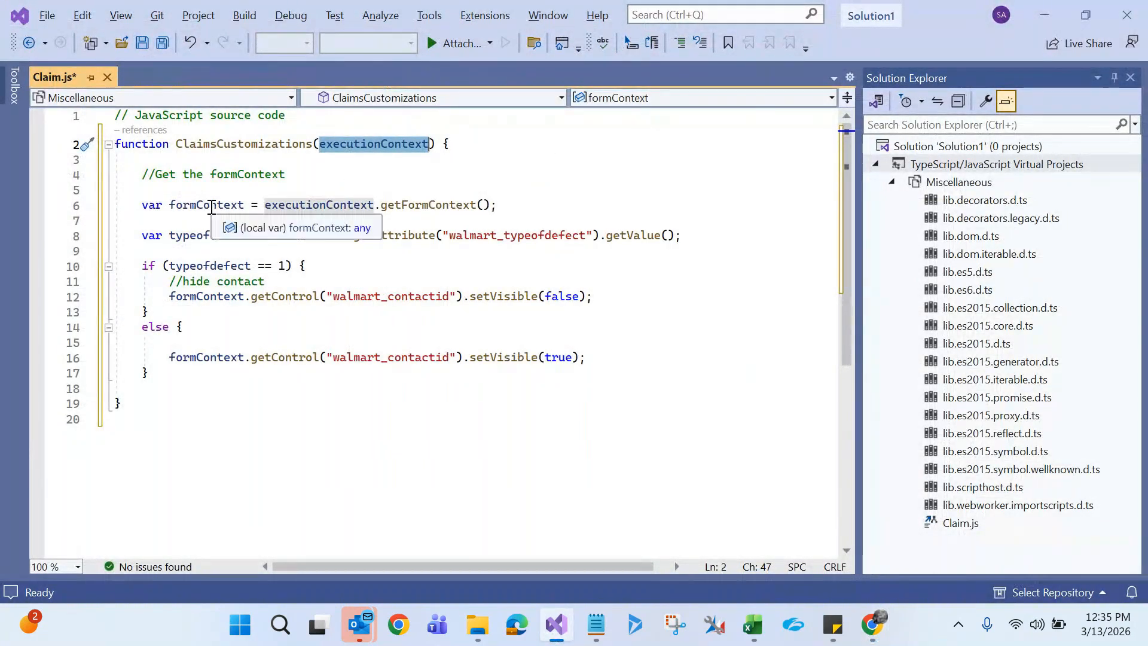
pyautogui.doubleClick(210, 206)
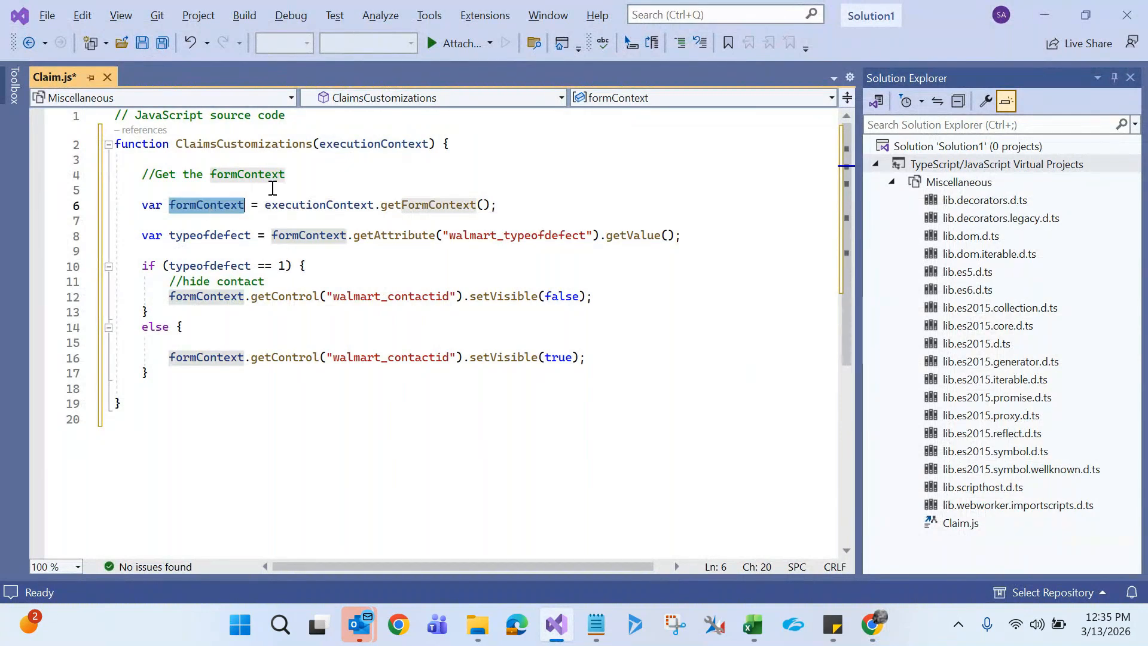
pyautogui.doubleClick(388, 147)
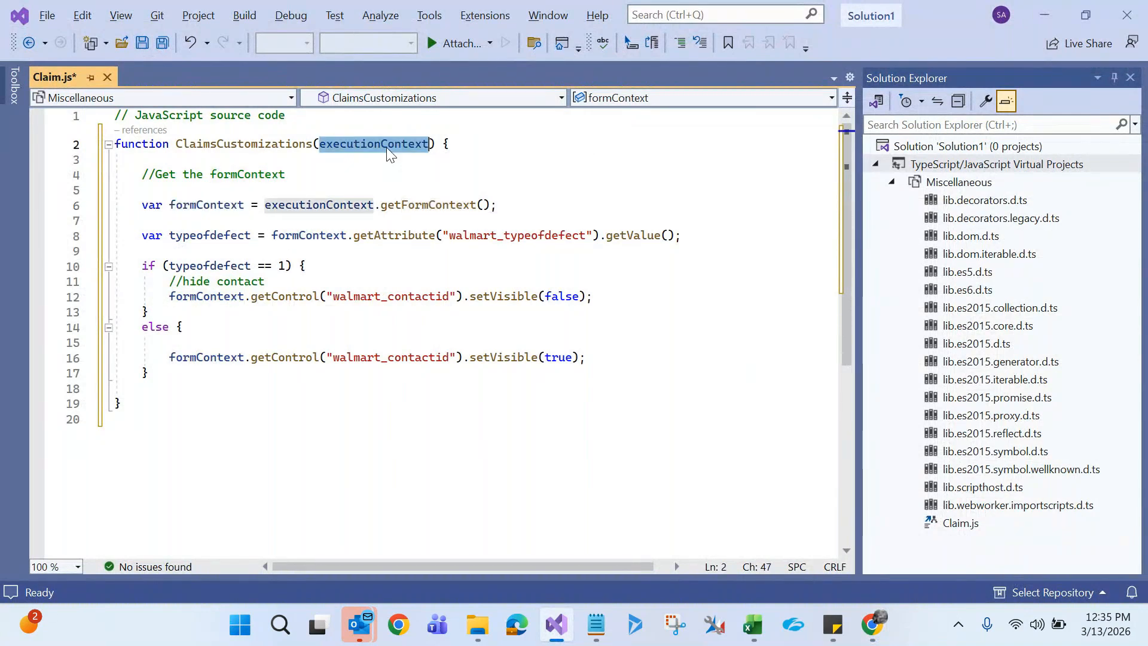
pyautogui.hotkey('alt', 'Tab')
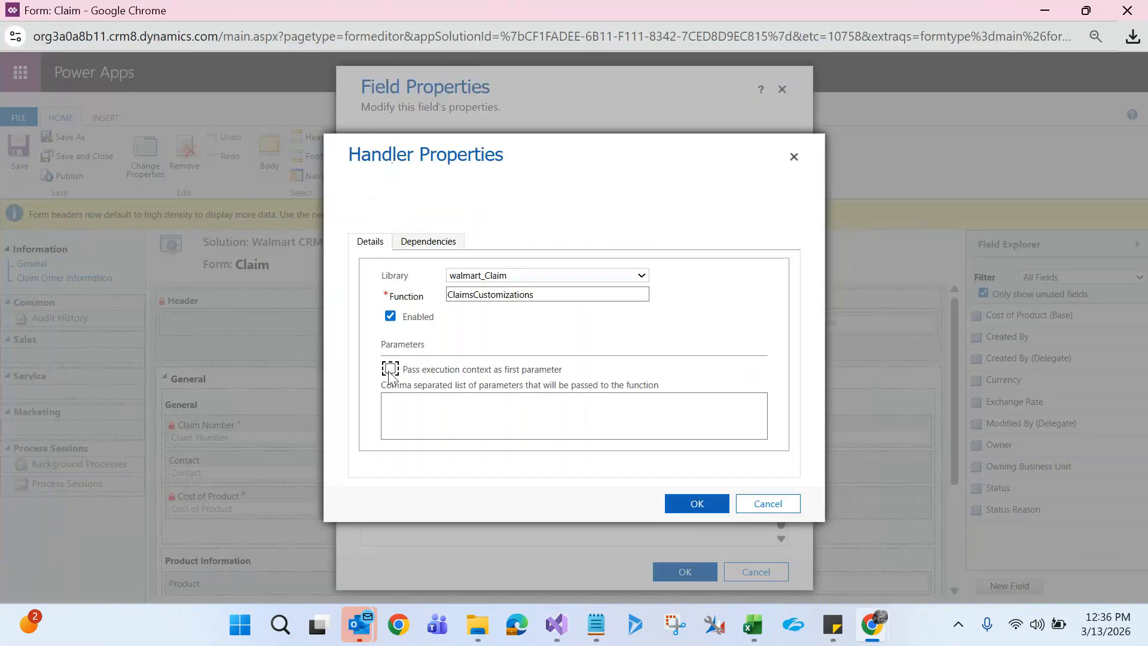
pyautogui.click(389, 370)
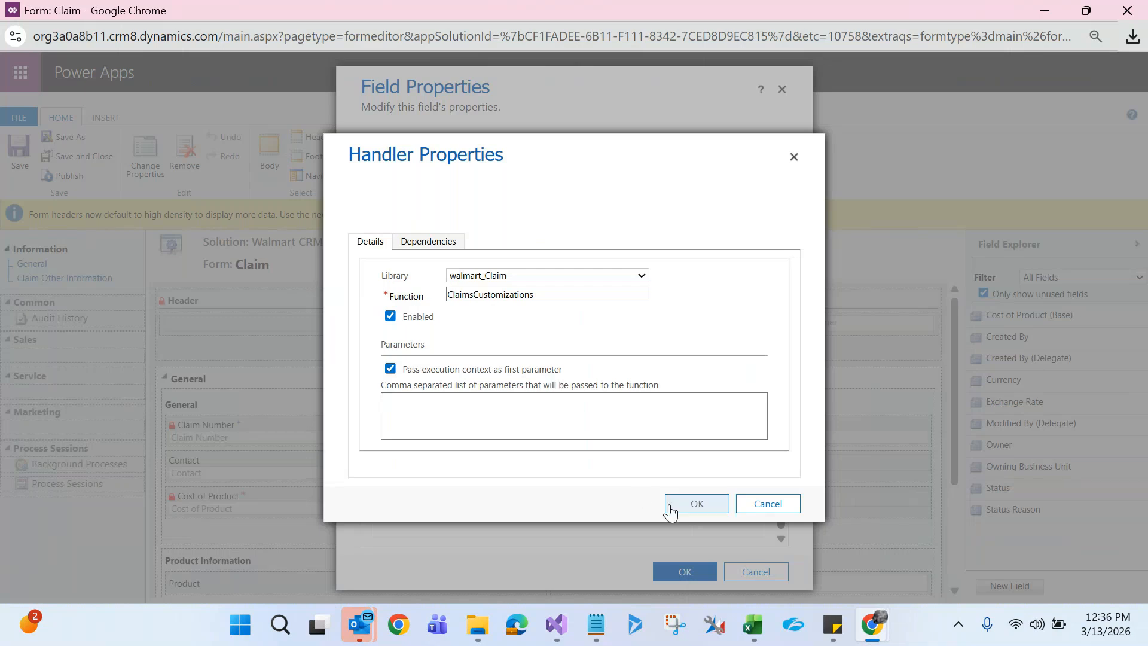
pyautogui.click(695, 503)
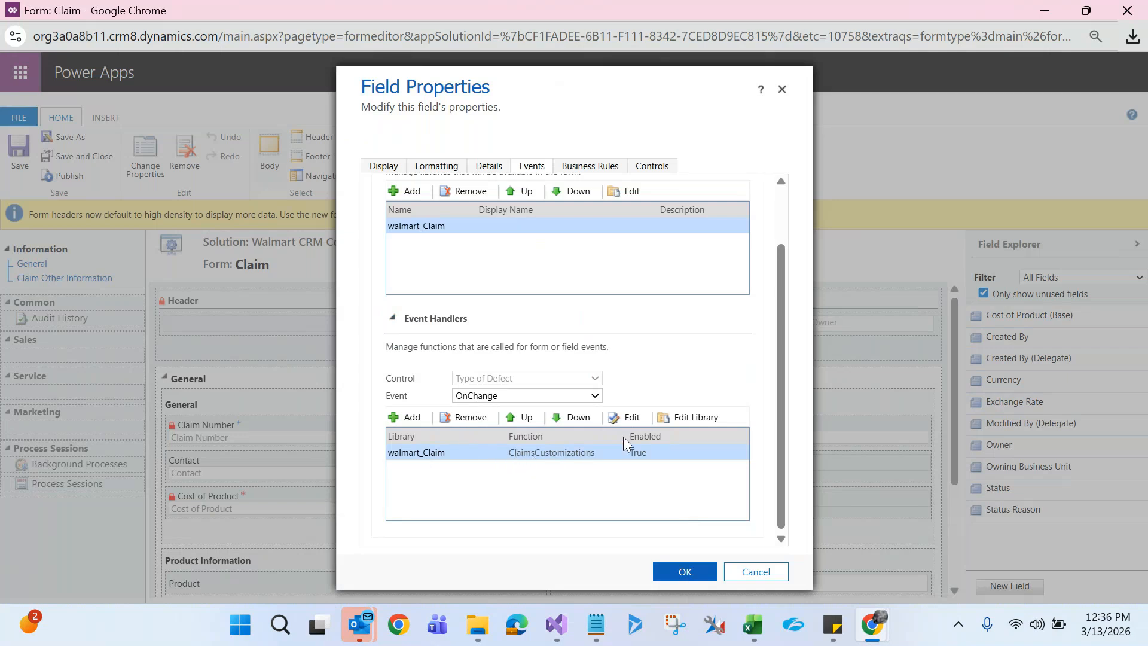
pyautogui.click(667, 578)
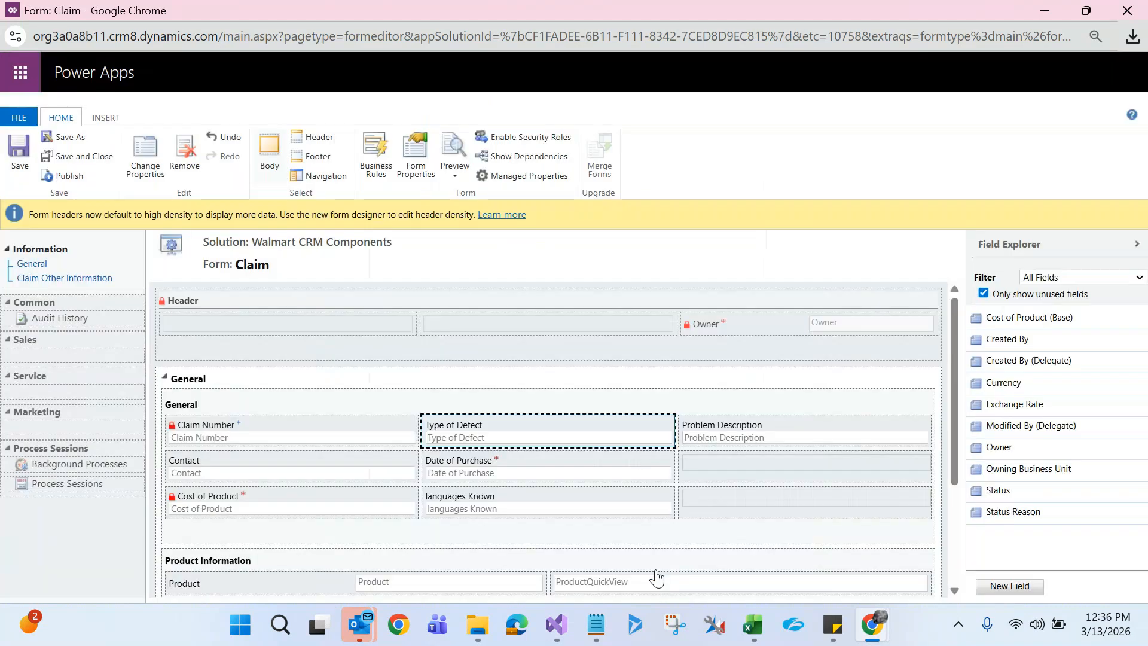
# - Save the Claim form and try to publish it
pyautogui.click(24, 160)
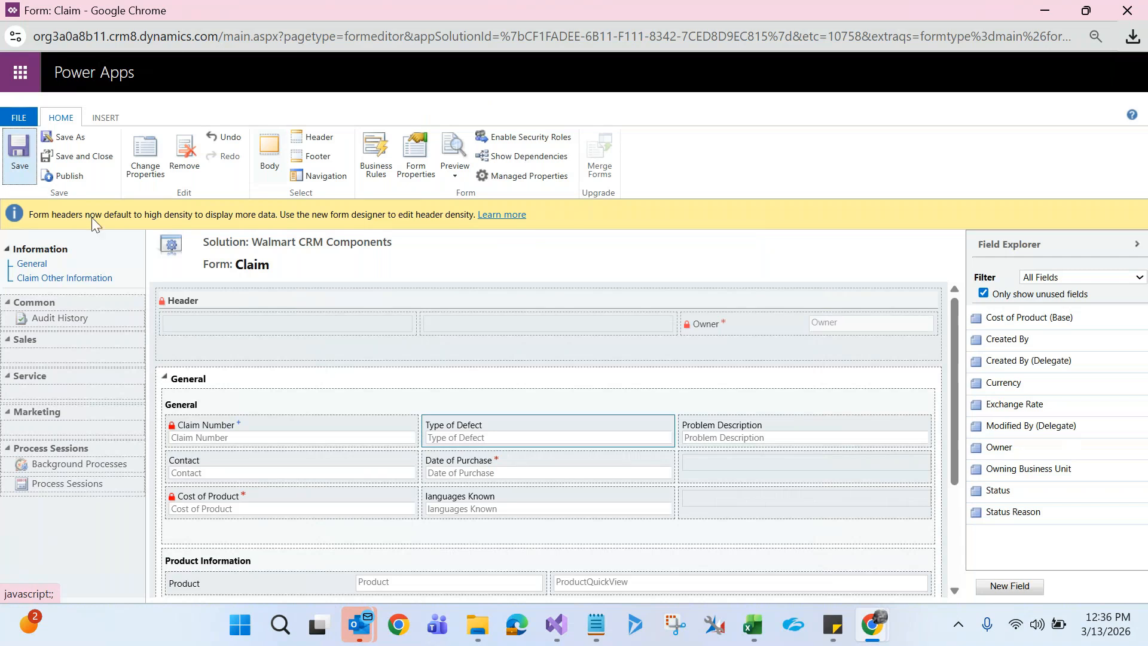
pyautogui.click(73, 180)
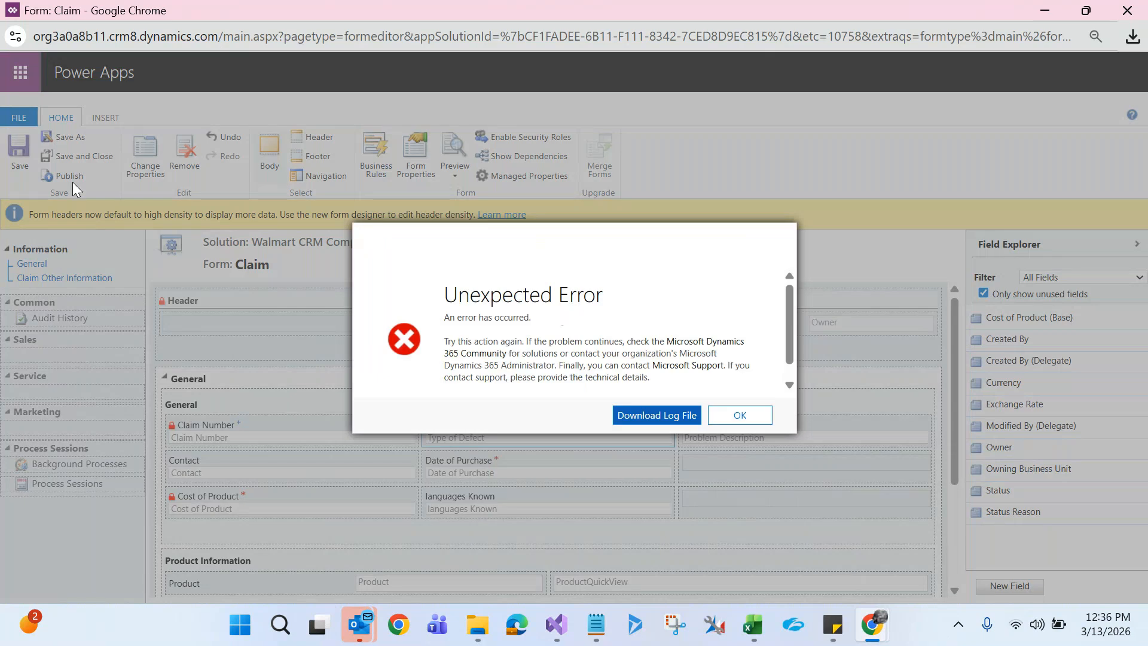
# - Download the publishing error's log file and read ErrorDetails.txt in Notepad
pyautogui.click(644, 420)
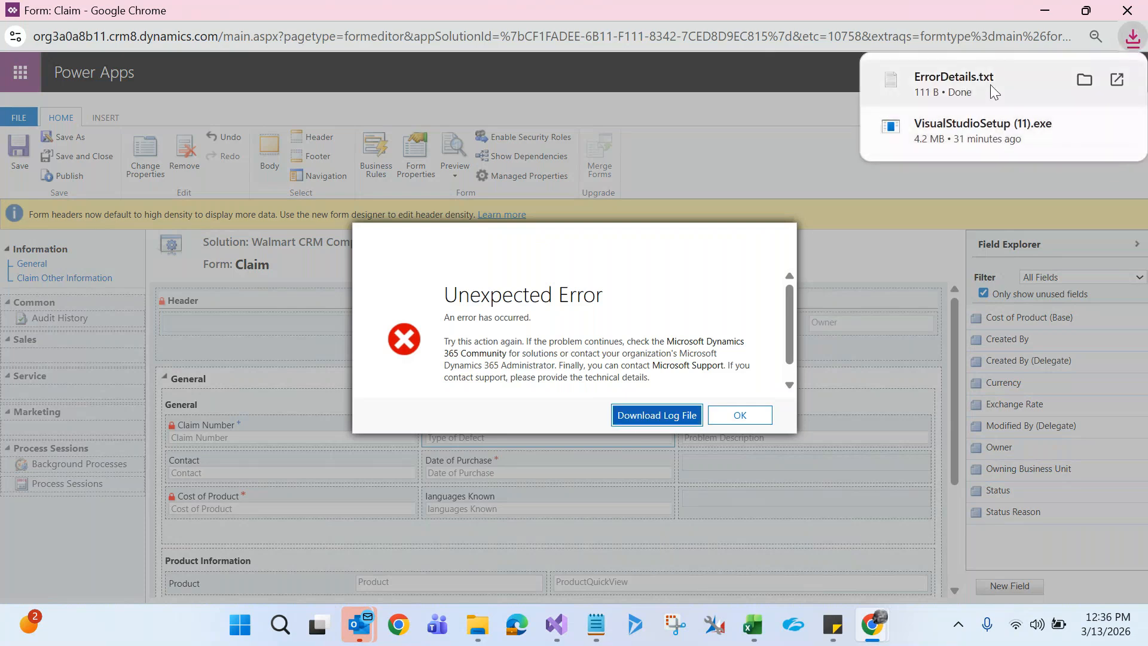
pyautogui.click(990, 85)
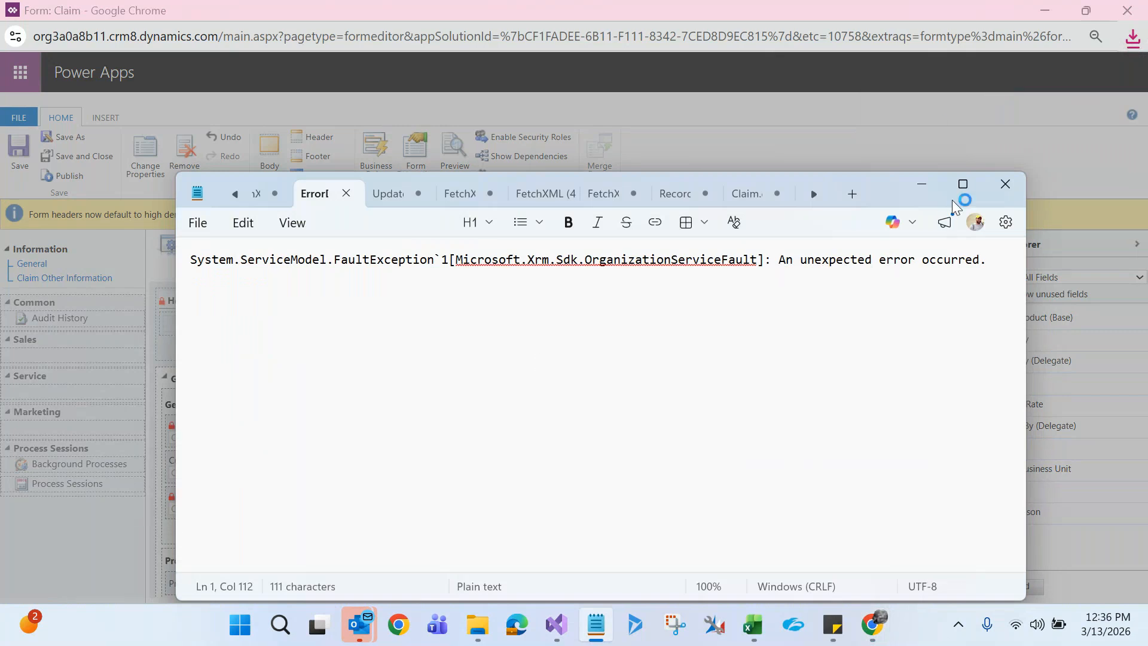
pyautogui.click(962, 189)
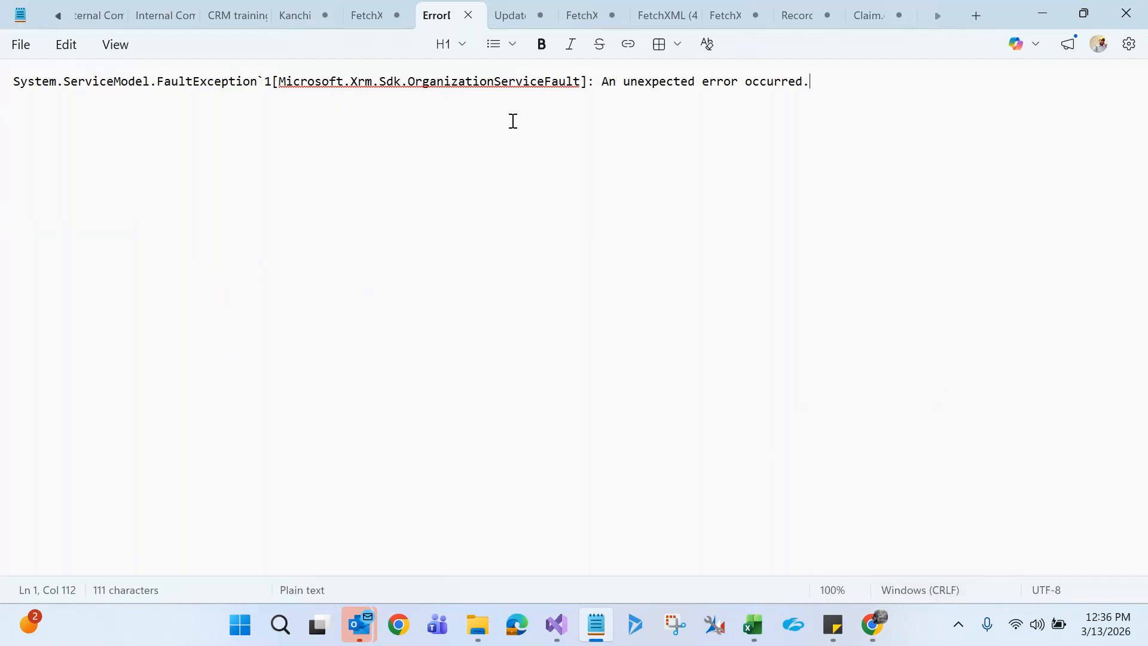
pyautogui.click(1050, 8)
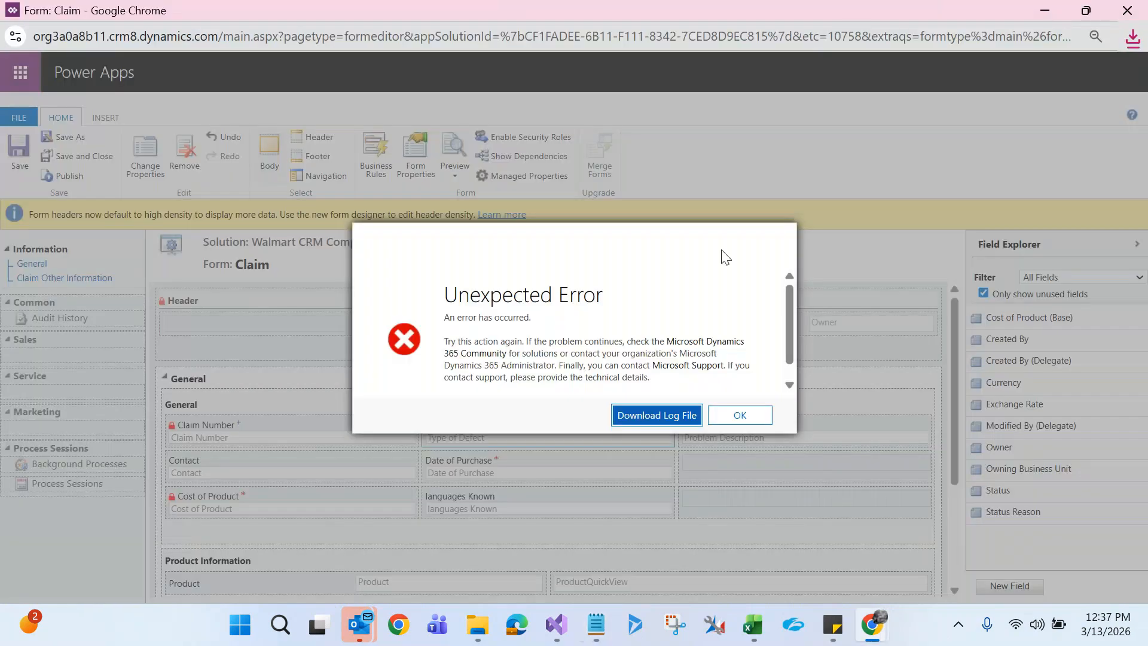
# - Dismiss the error and try again to publish the Claim form from the form editor
pyautogui.click(757, 421)
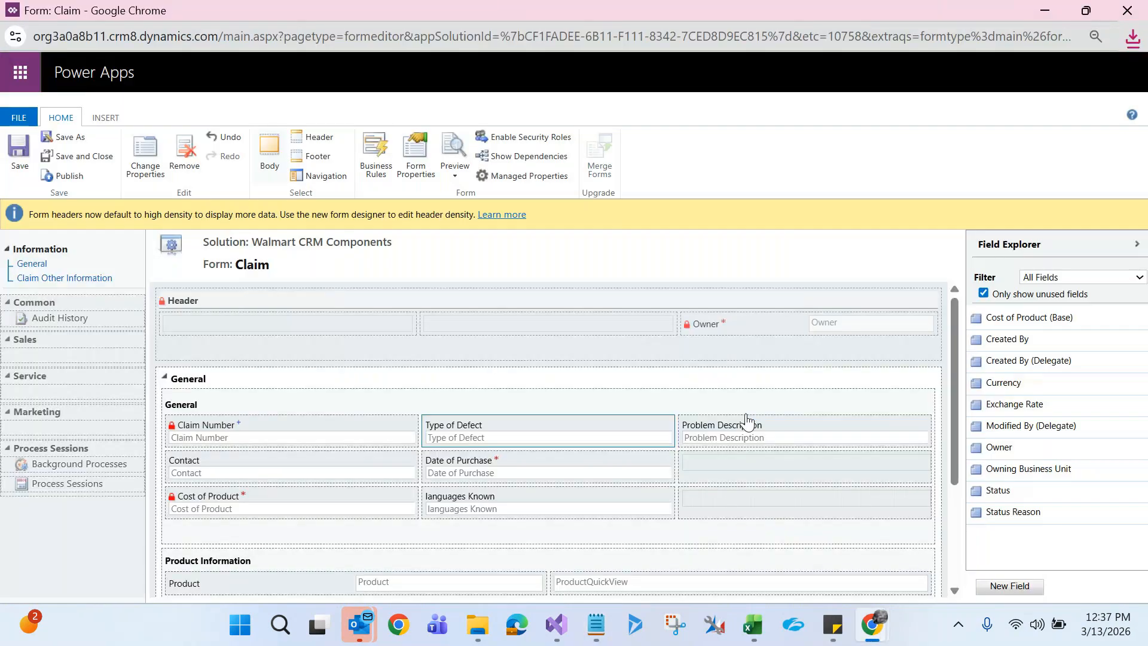
pyautogui.click(79, 183)
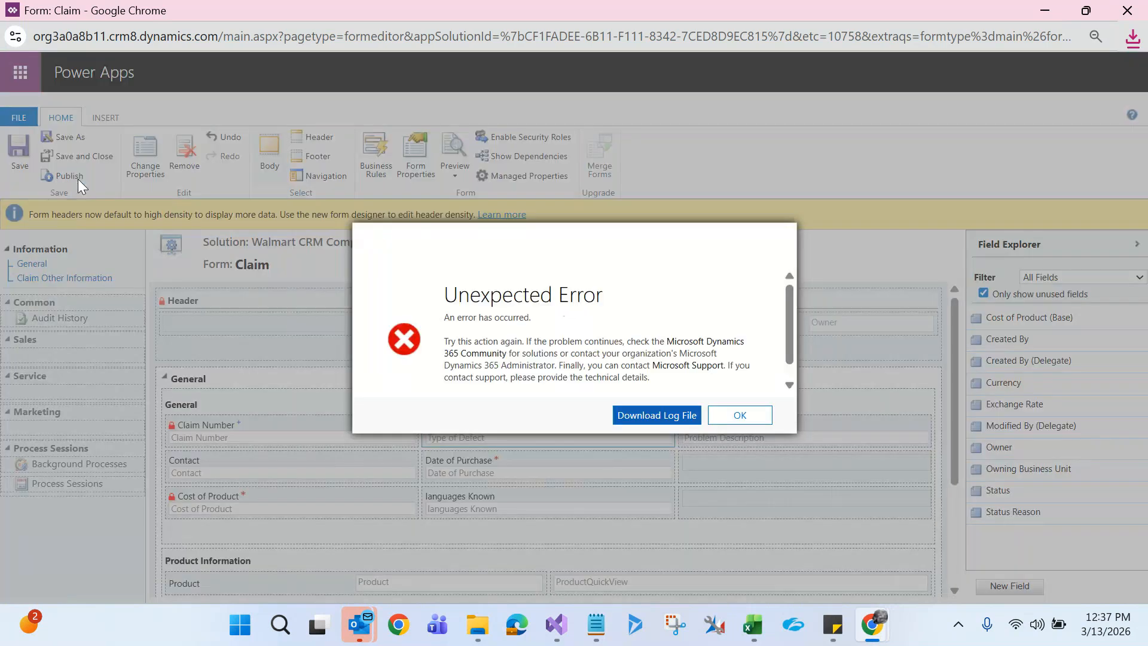
pyautogui.click(735, 416)
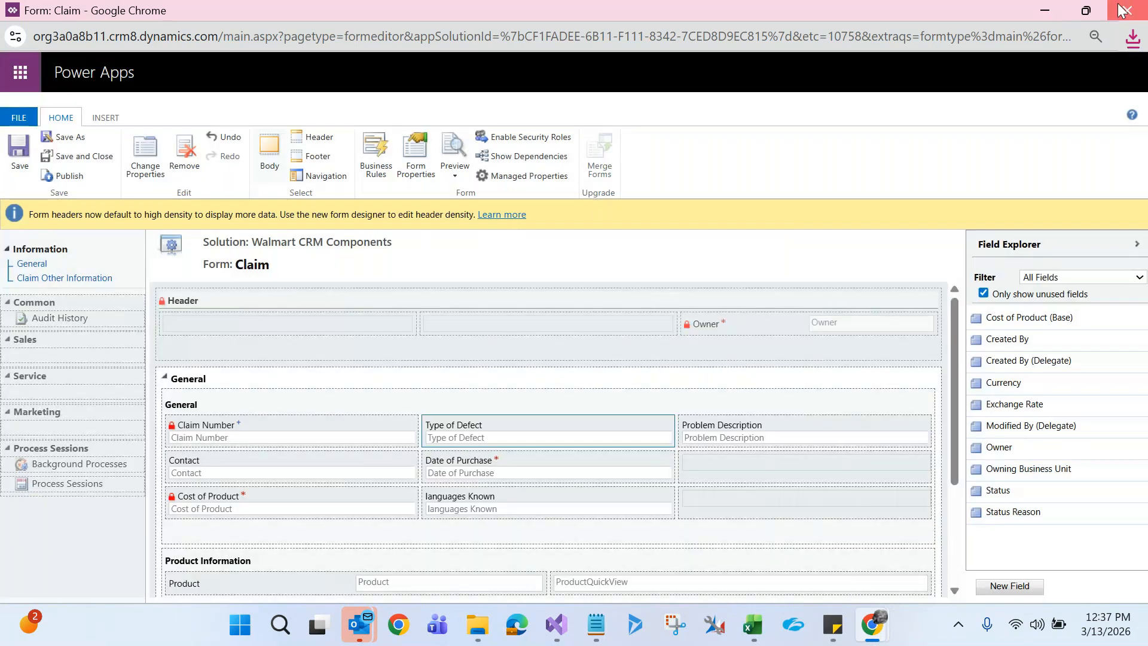
# - Return to the Claim record in the browser and open the Walmart CRM Components solution through the environment's advanced settings
pyautogui.click(1047, 12)
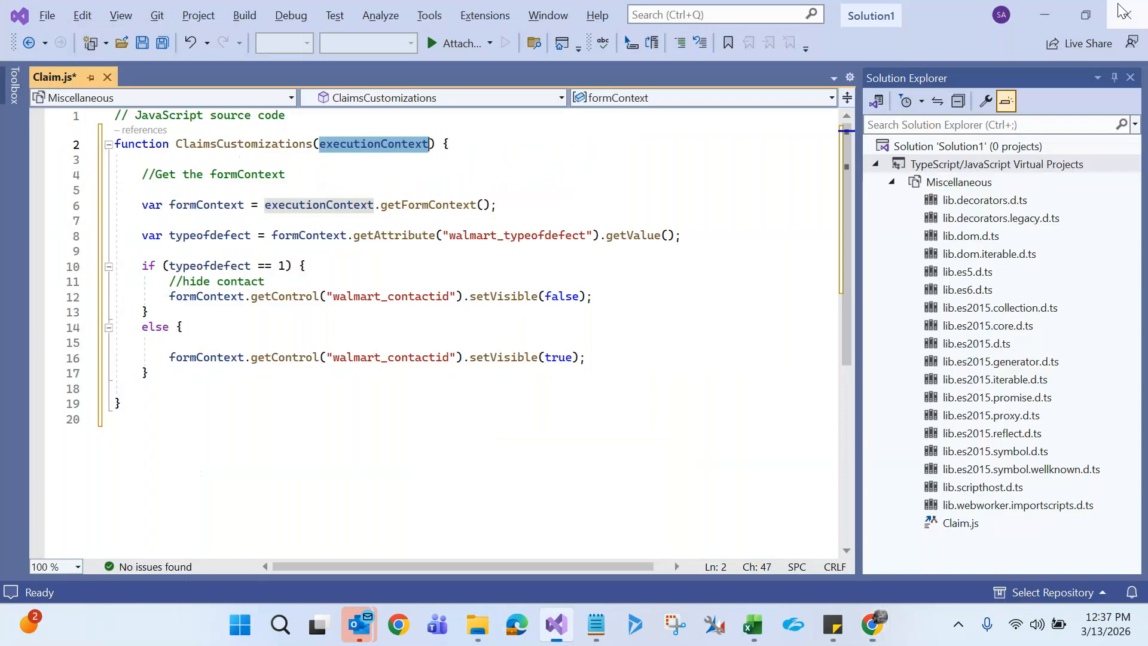
pyautogui.click(1053, 12)
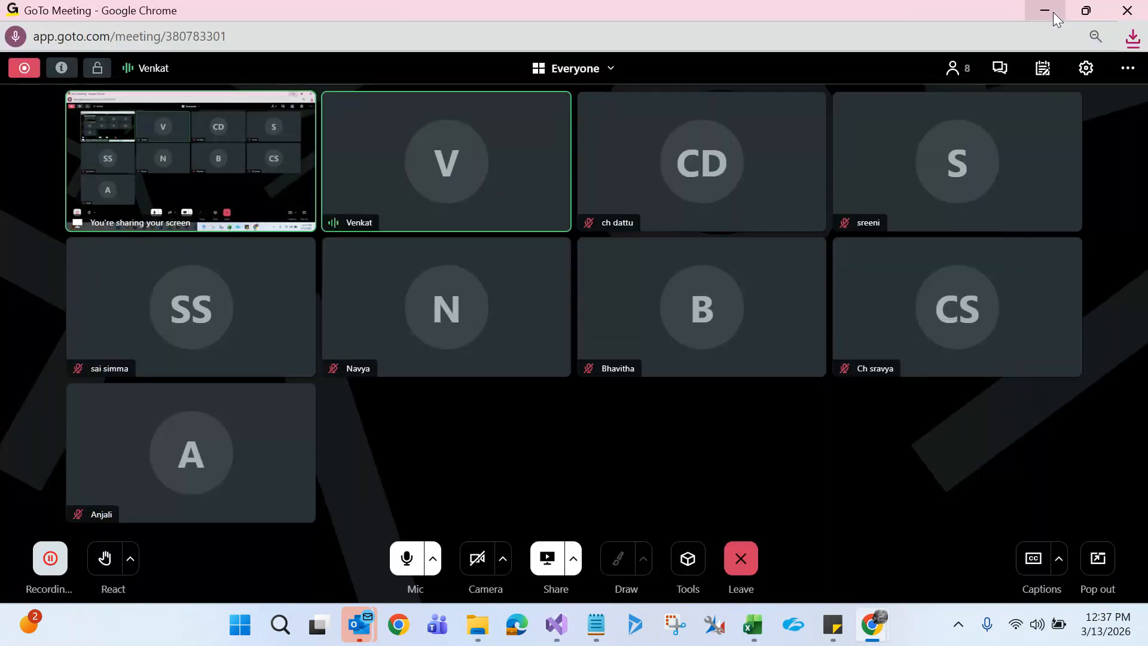
pyautogui.click(1053, 12)
pyautogui.click(1053, 12)
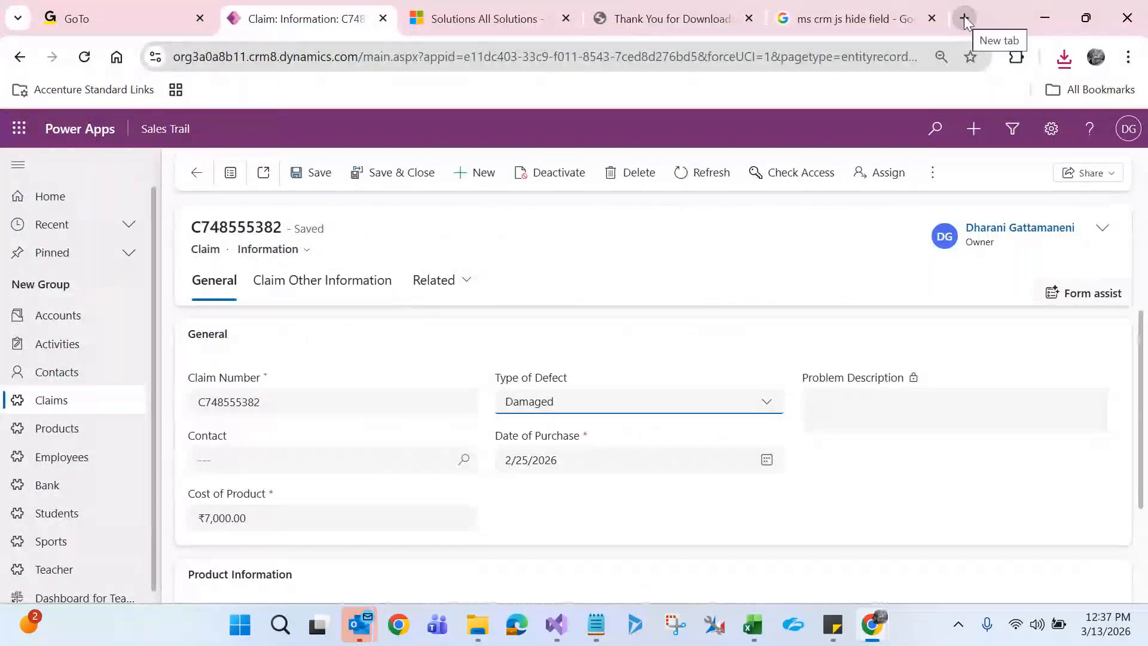
pyautogui.click(1049, 141)
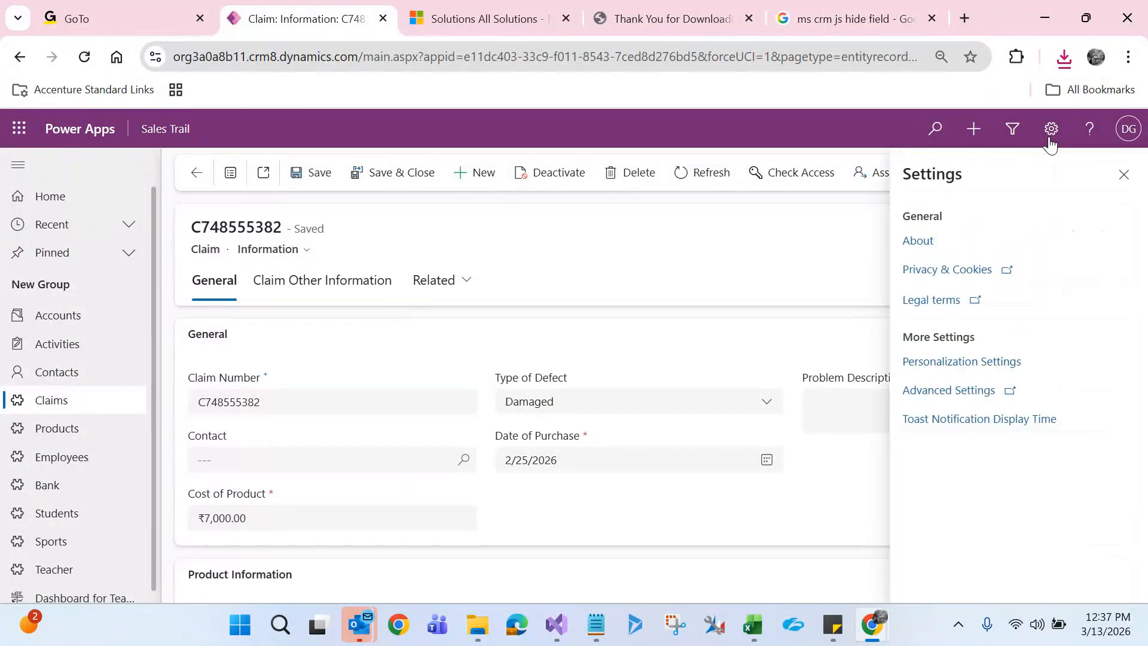
pyautogui.click(945, 396)
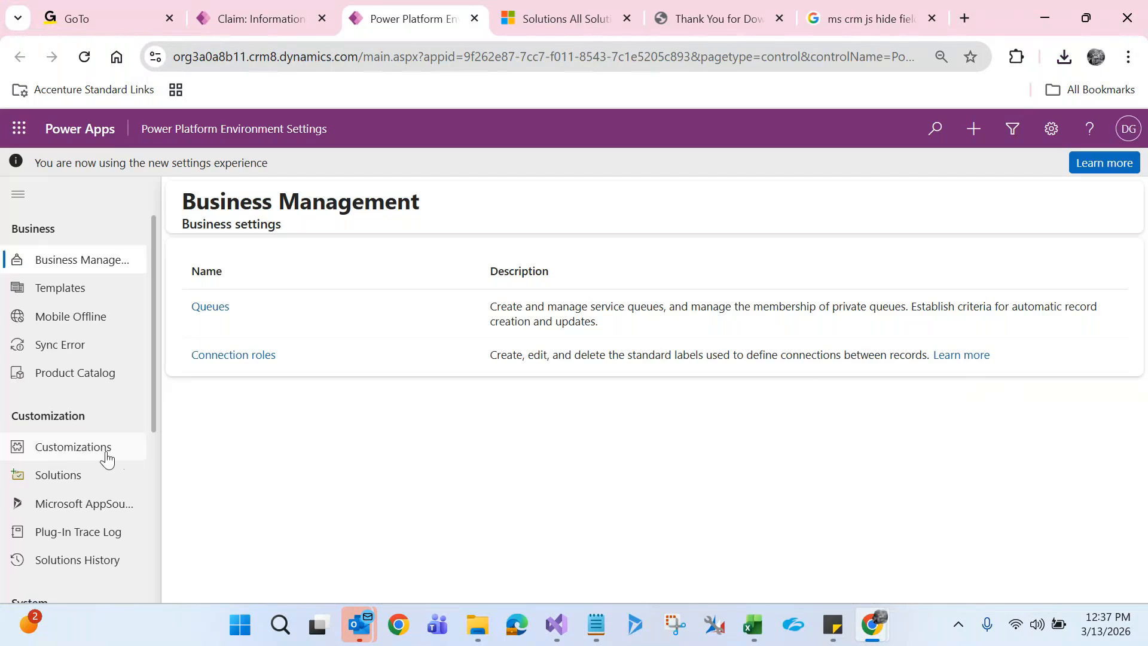
pyautogui.click(98, 477)
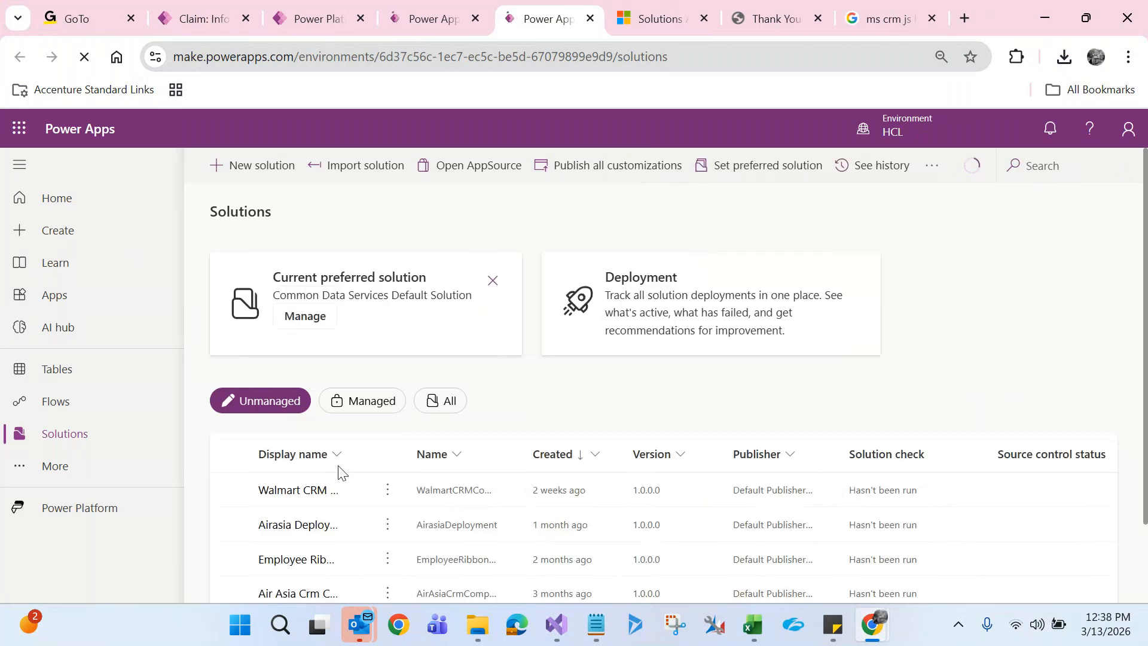
pyautogui.click(304, 493)
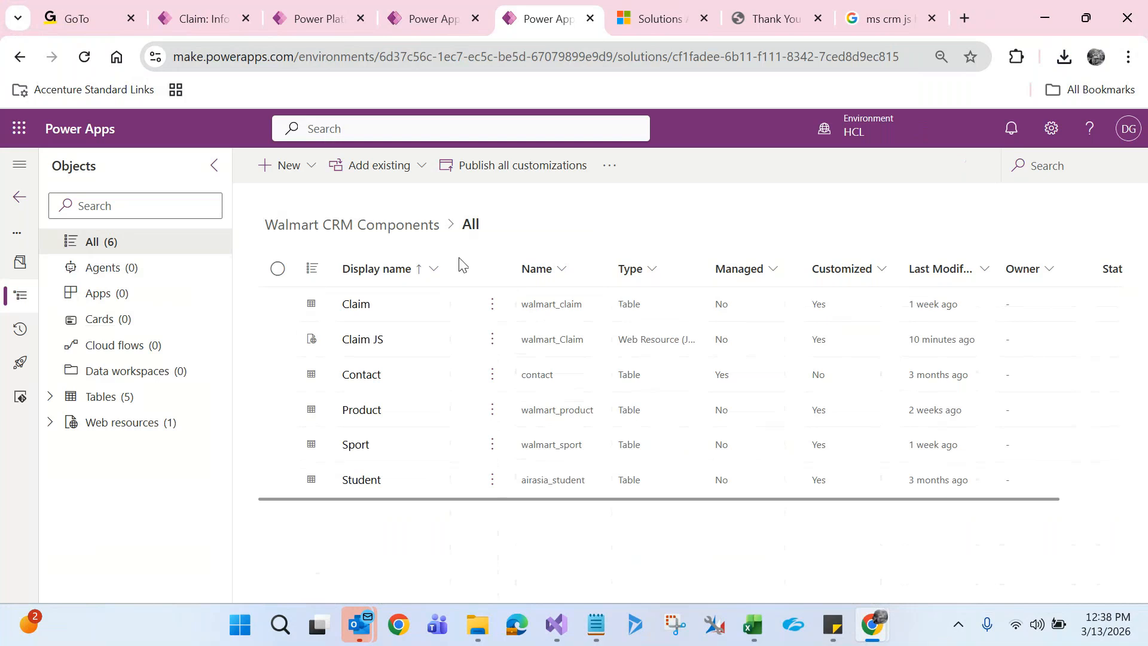
# - Open the Claim table's main Information form from the Walmart CRM Components solution, then save and publish it
pyautogui.click(48, 397)
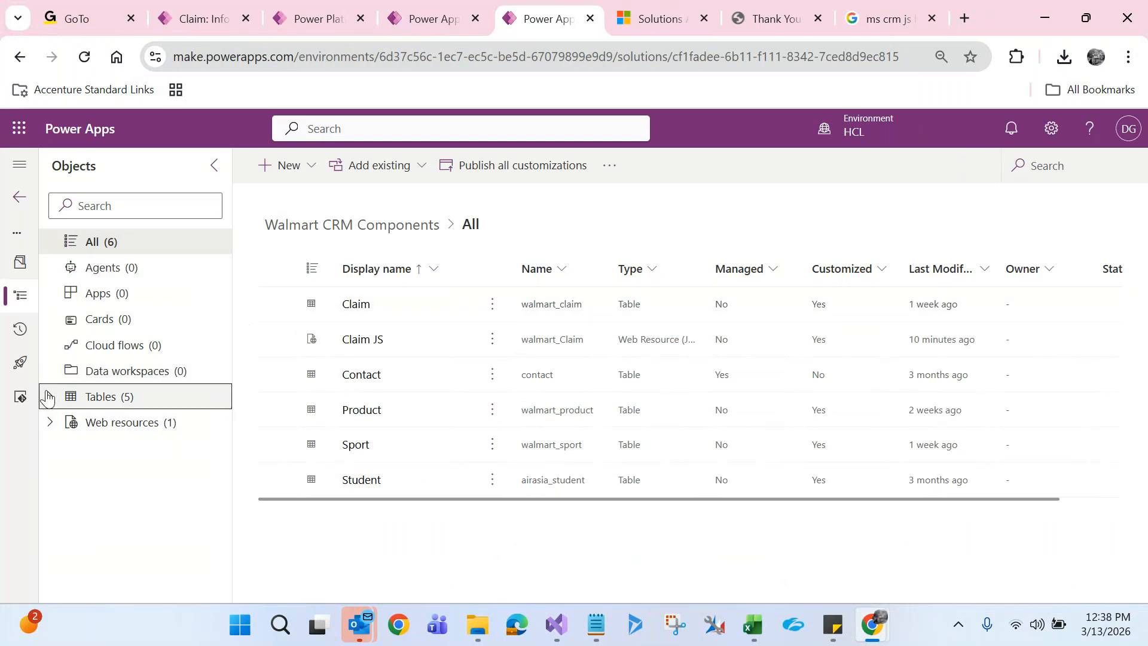
pyautogui.click(74, 425)
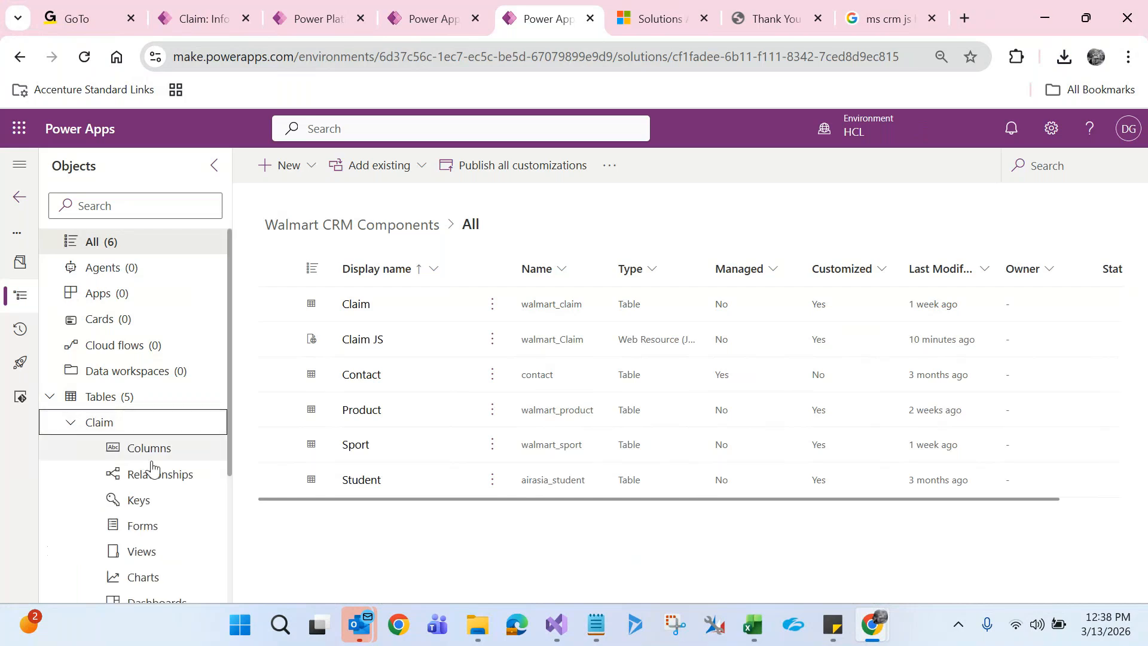
pyautogui.click(170, 528)
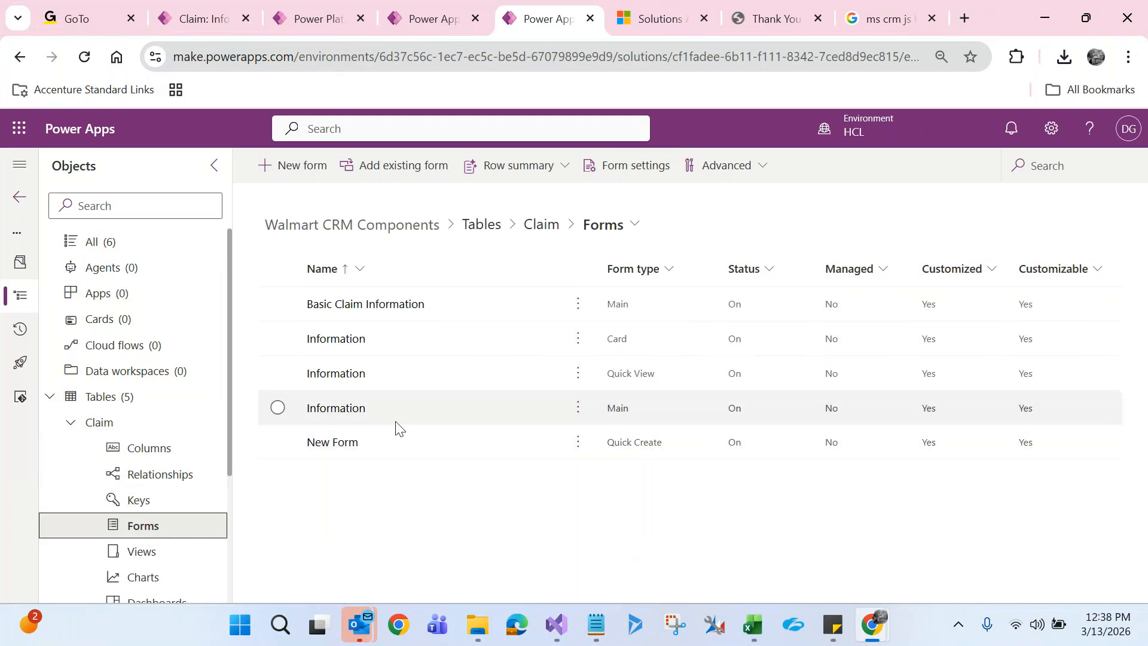
pyautogui.click(425, 411)
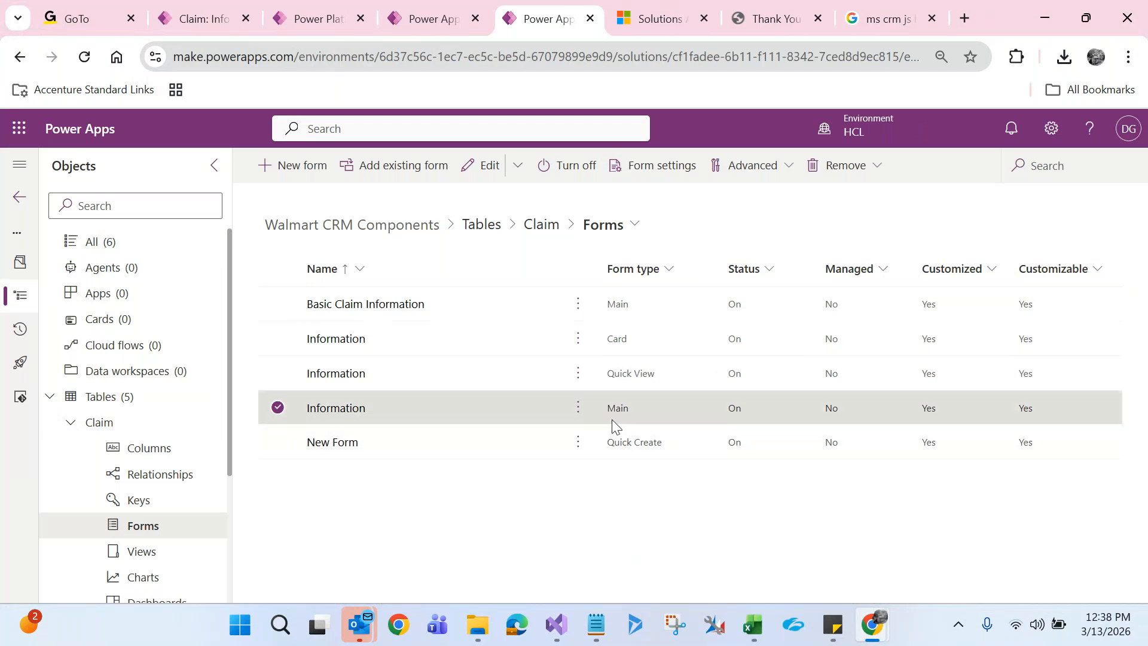
pyautogui.click(576, 409)
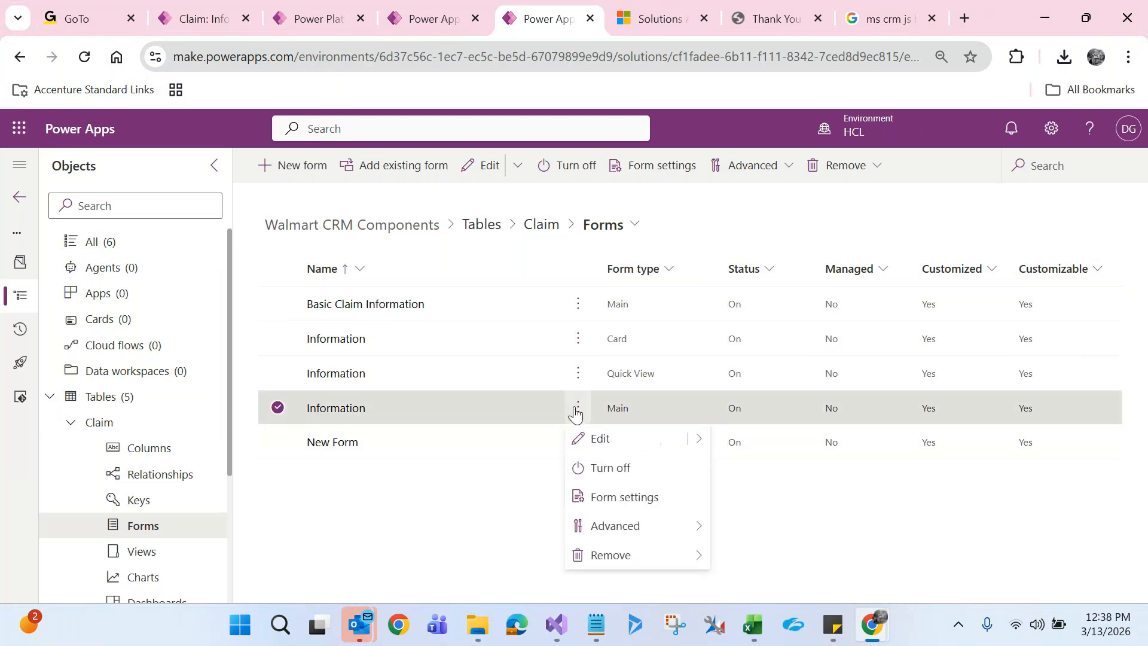
pyautogui.click(335, 415)
pyautogui.click(335, 410)
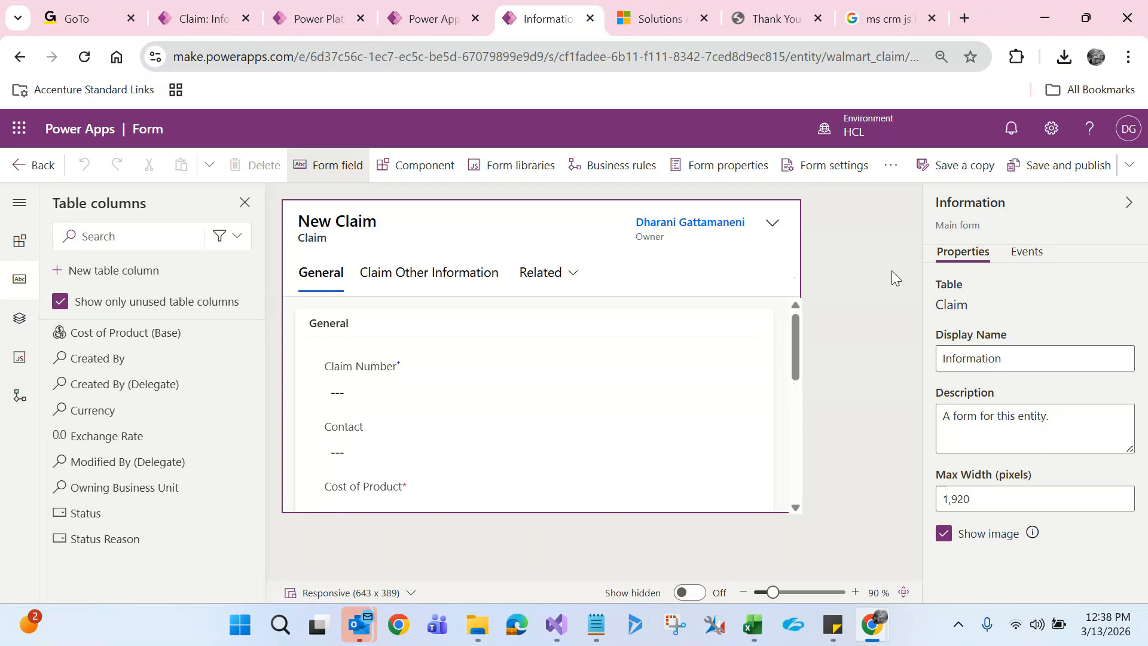
pyautogui.click(1096, 173)
# - Return to Sales Trail, refresh the Active Claims list and open the ₹7,000.00 Quality Issue claim to check its Contact field
pyautogui.click(207, 28)
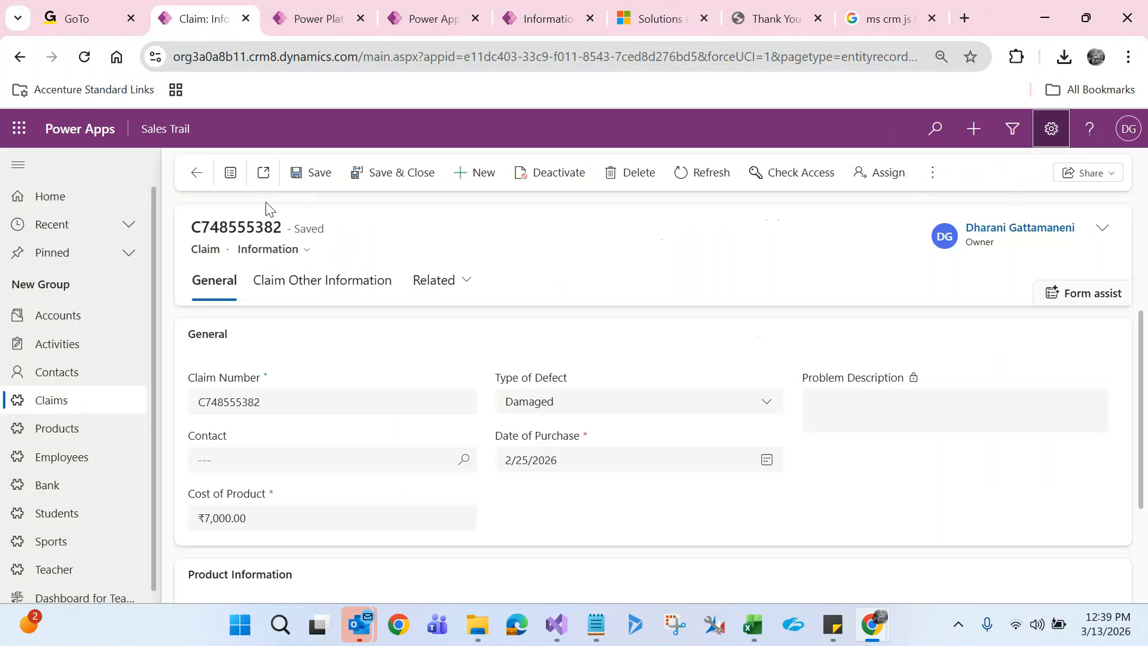
pyautogui.click(106, 404)
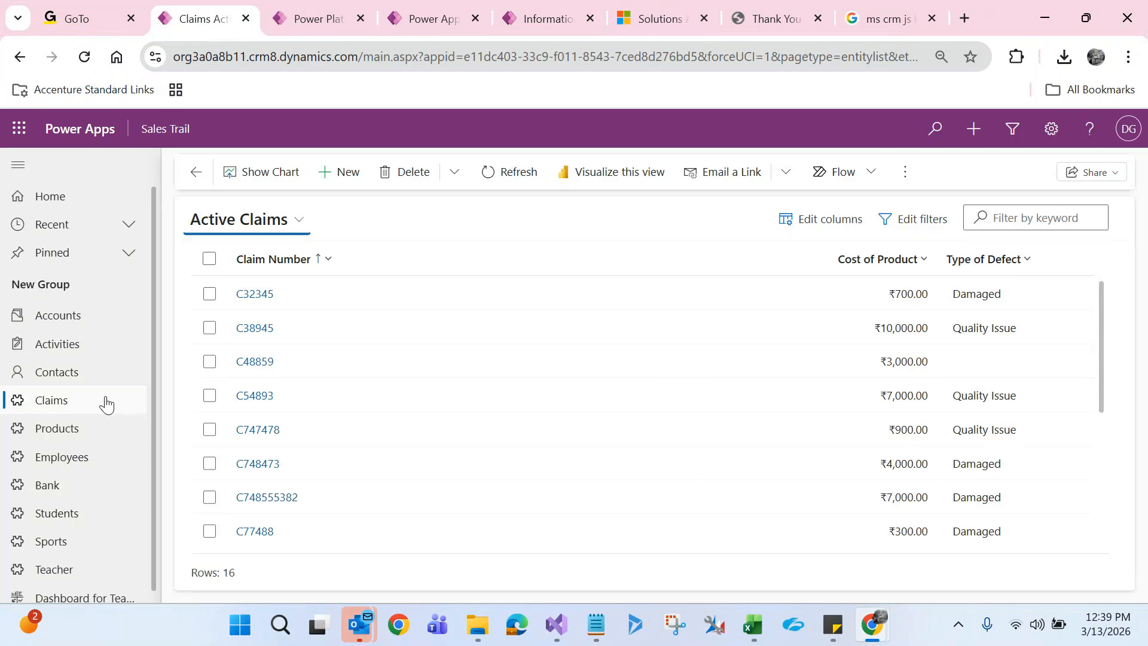
pyautogui.press('F5')
pyautogui.click(273, 393)
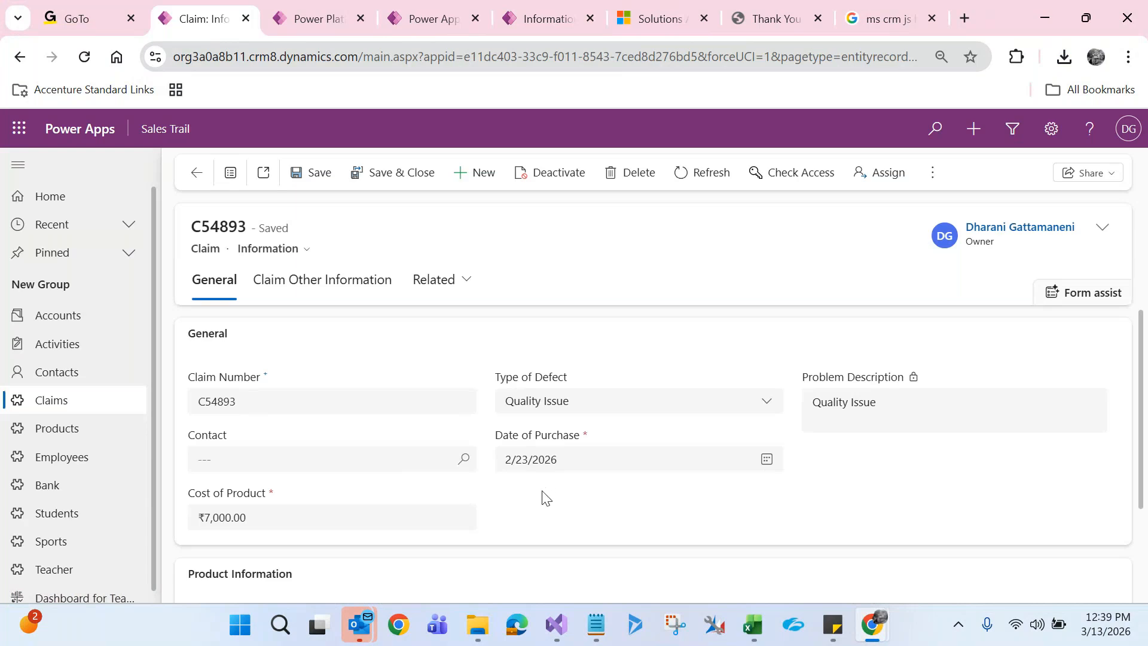
pyautogui.doubleClick(206, 438)
pyautogui.click(524, 515)
pyautogui.doubleClick(227, 226)
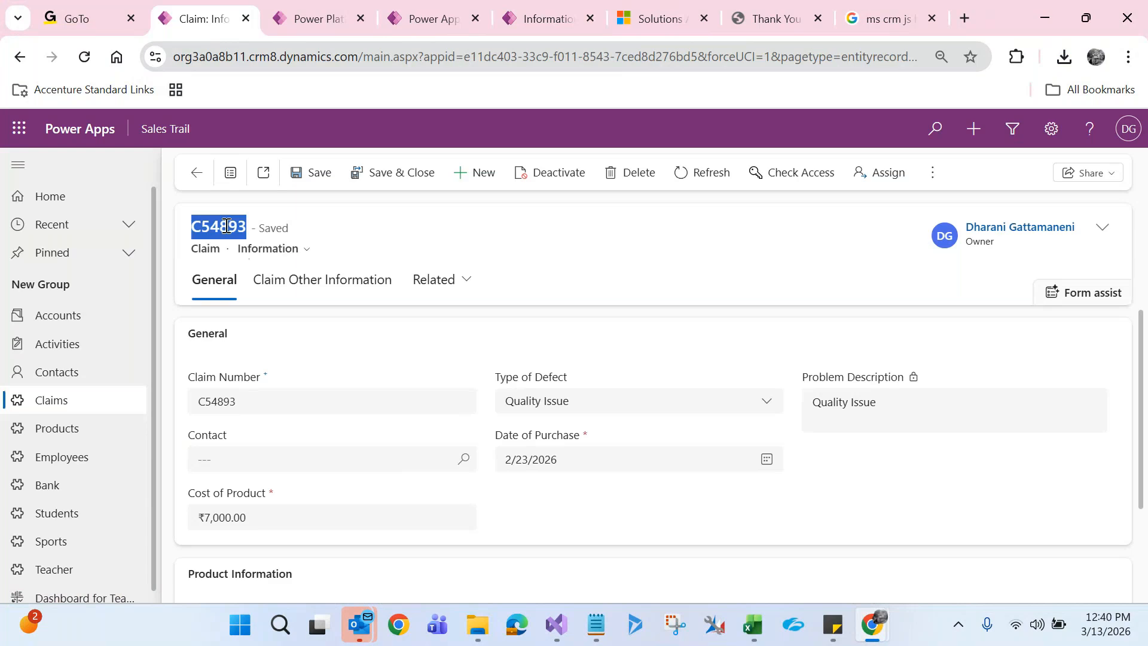
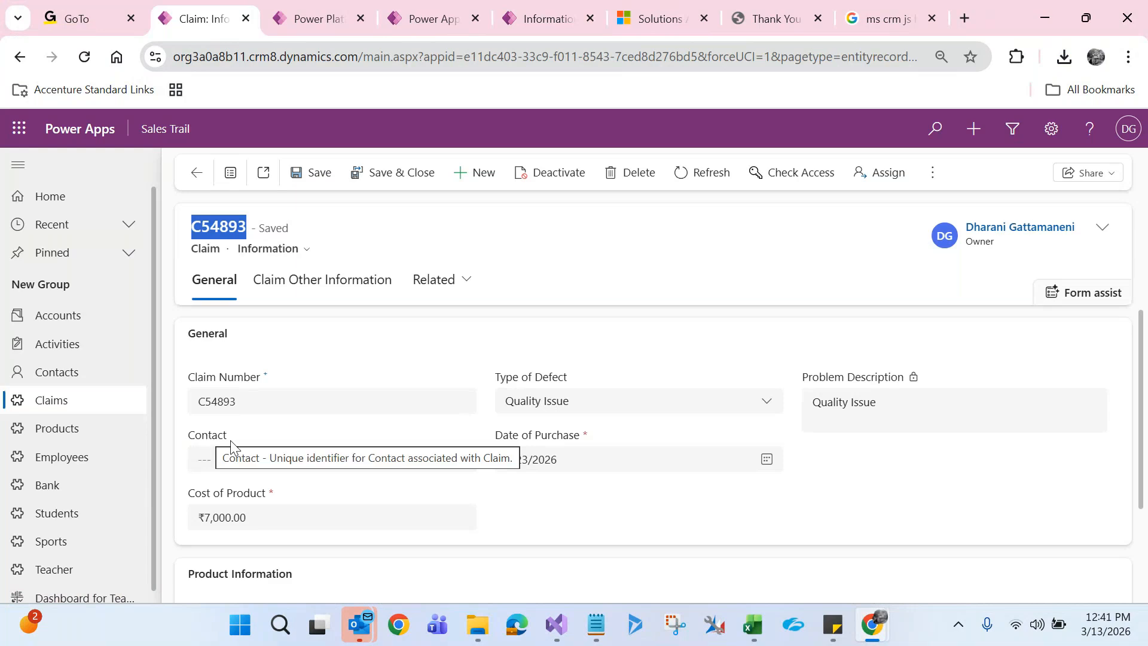
# - Test Contact's visibility by switching the claim's Type of Defect to Damaged and back to Quality Issue
pyautogui.click(631, 411)
pyautogui.click(567, 486)
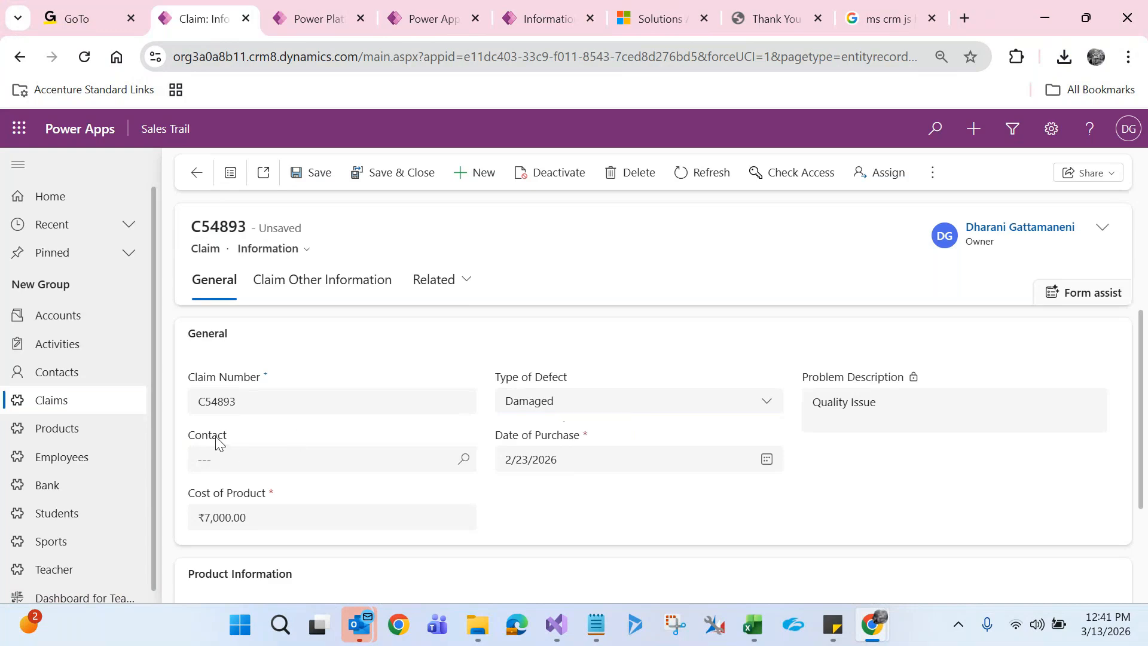
pyautogui.click(533, 413)
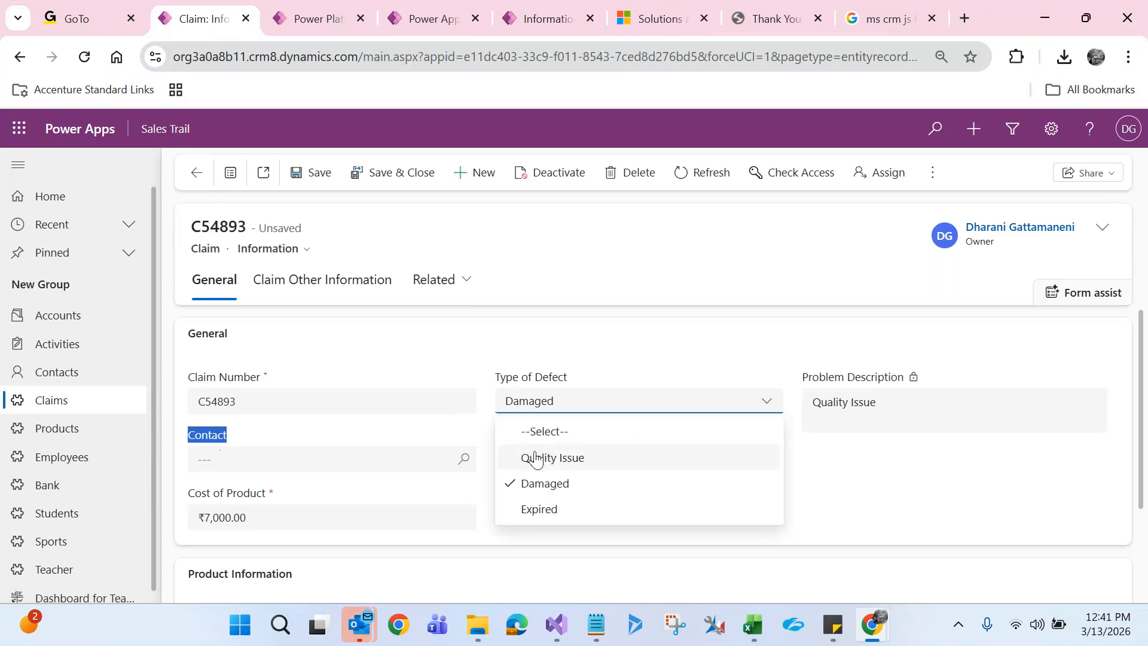
pyautogui.click(535, 458)
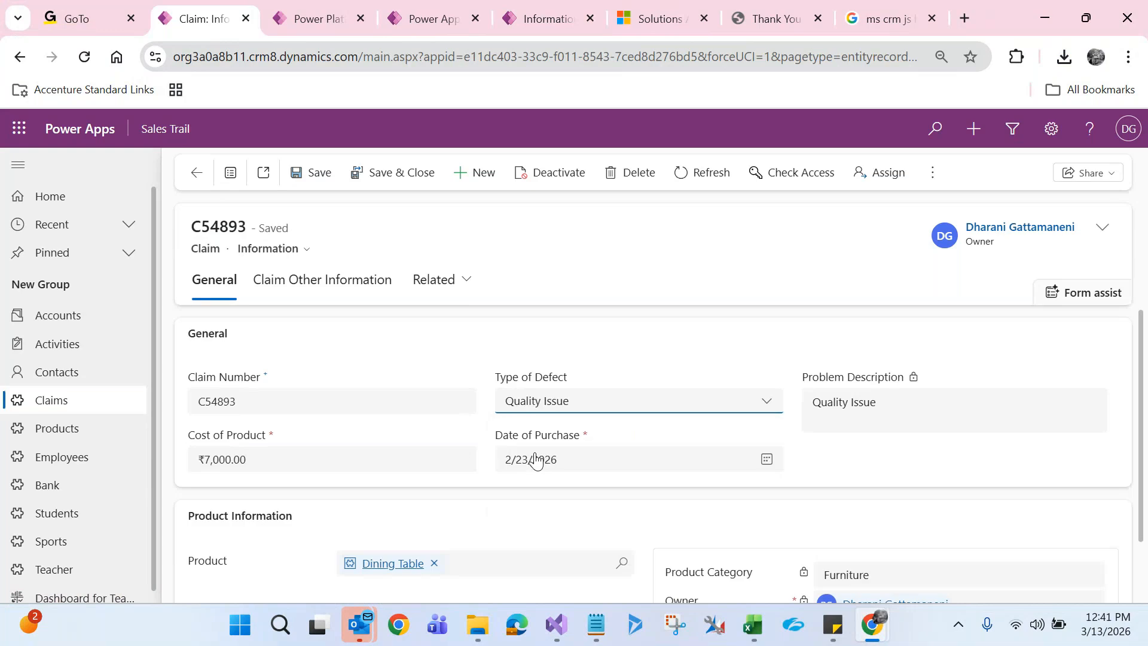
pyautogui.click(564, 344)
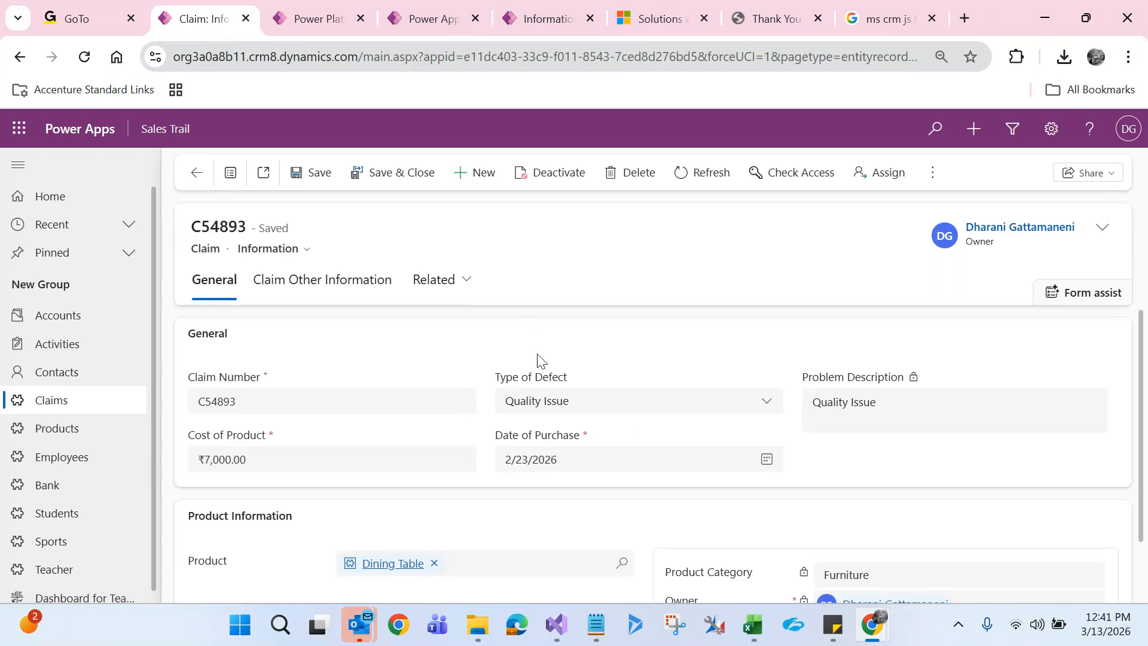
# - Repeat the Contact visibility test by switching Type of Defect to Expired and back to Quality Issue
pyautogui.click(545, 402)
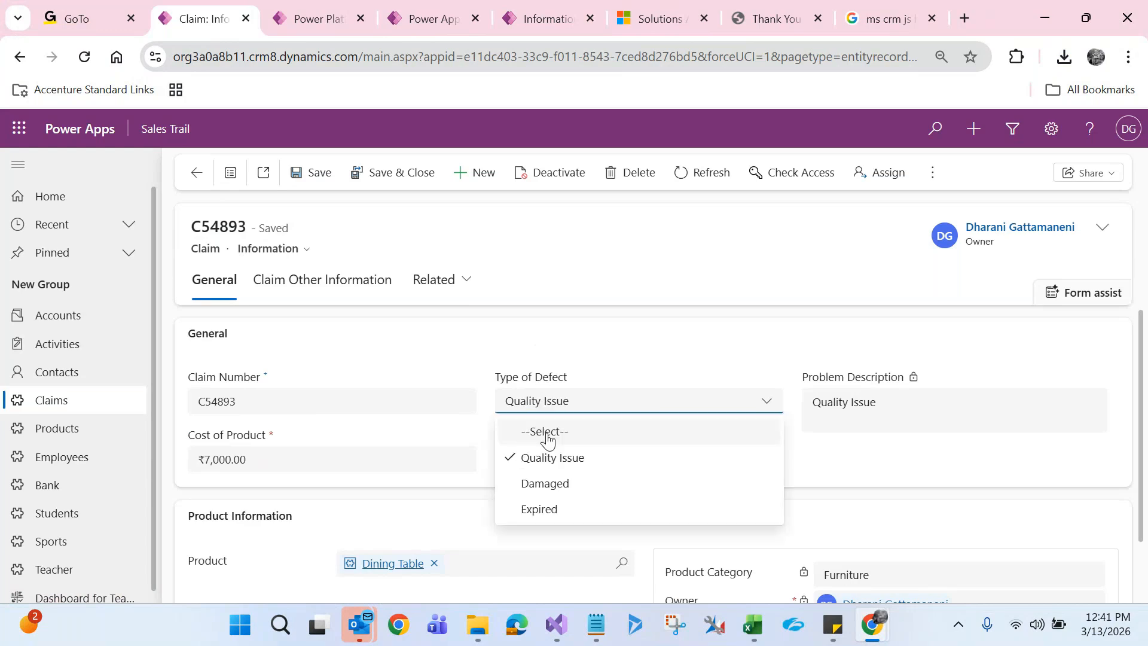
pyautogui.click(540, 508)
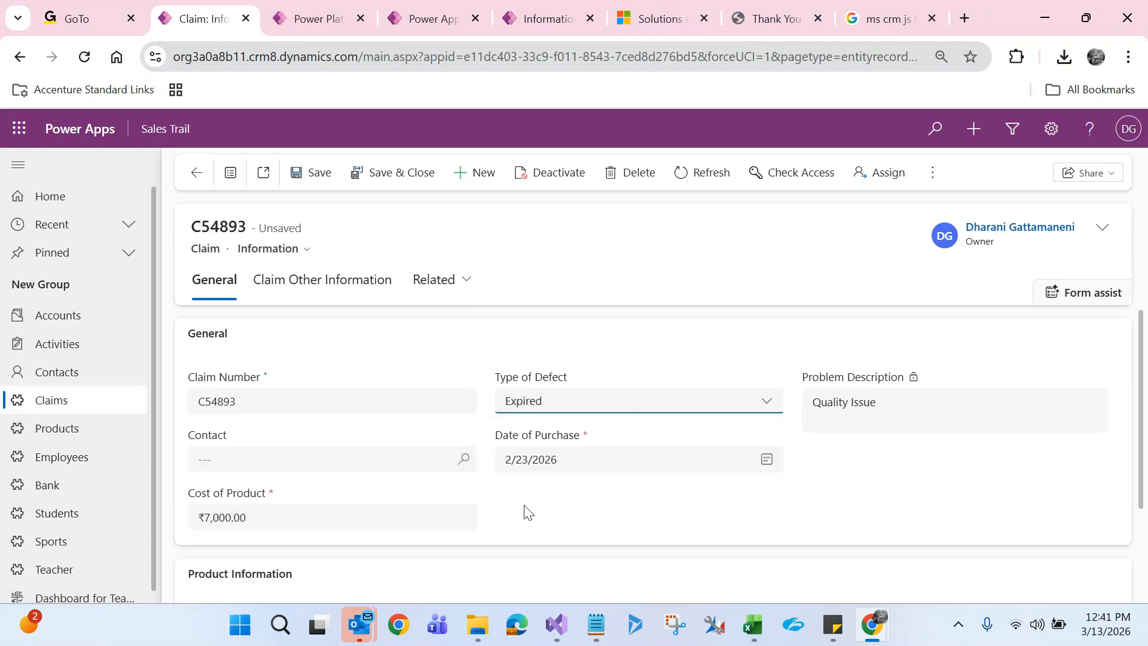
pyautogui.doubleClick(210, 436)
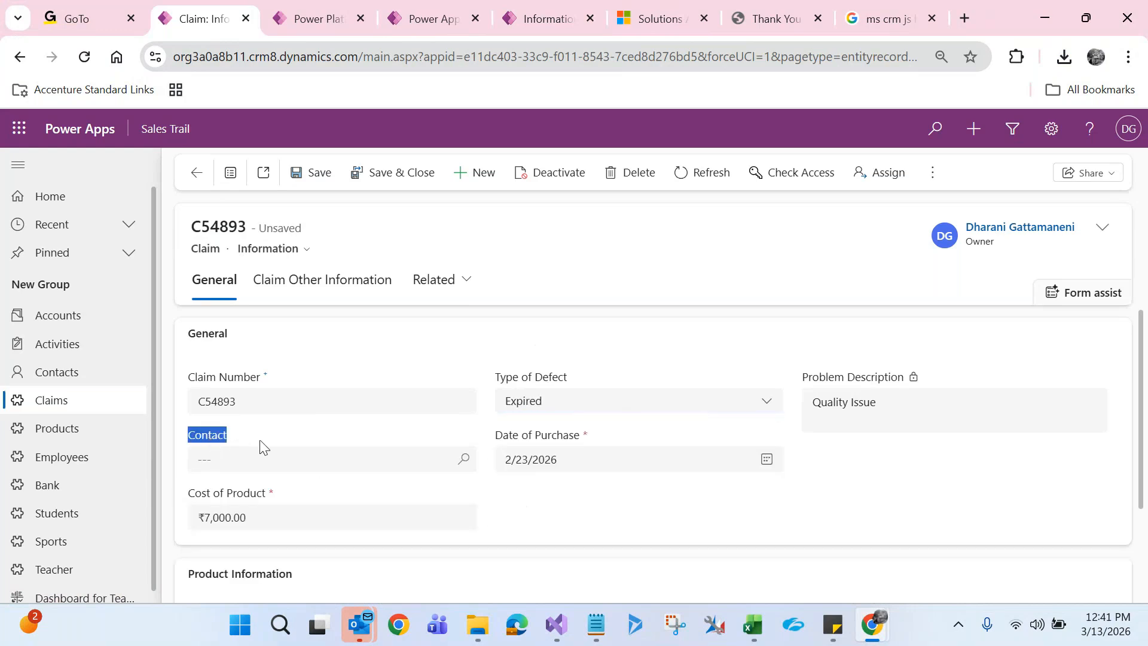
pyautogui.click(519, 405)
pyautogui.click(534, 459)
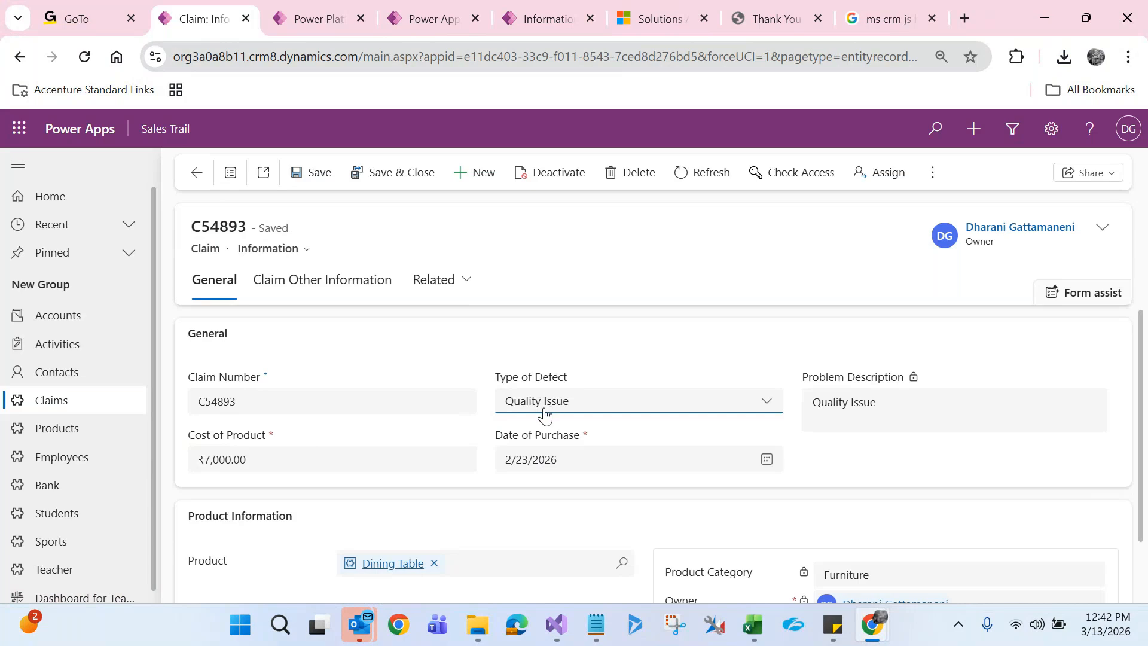
# - Save the claim, reload the page and check whether Contact shows for Quality Issue on load
pyautogui.click(319, 176)
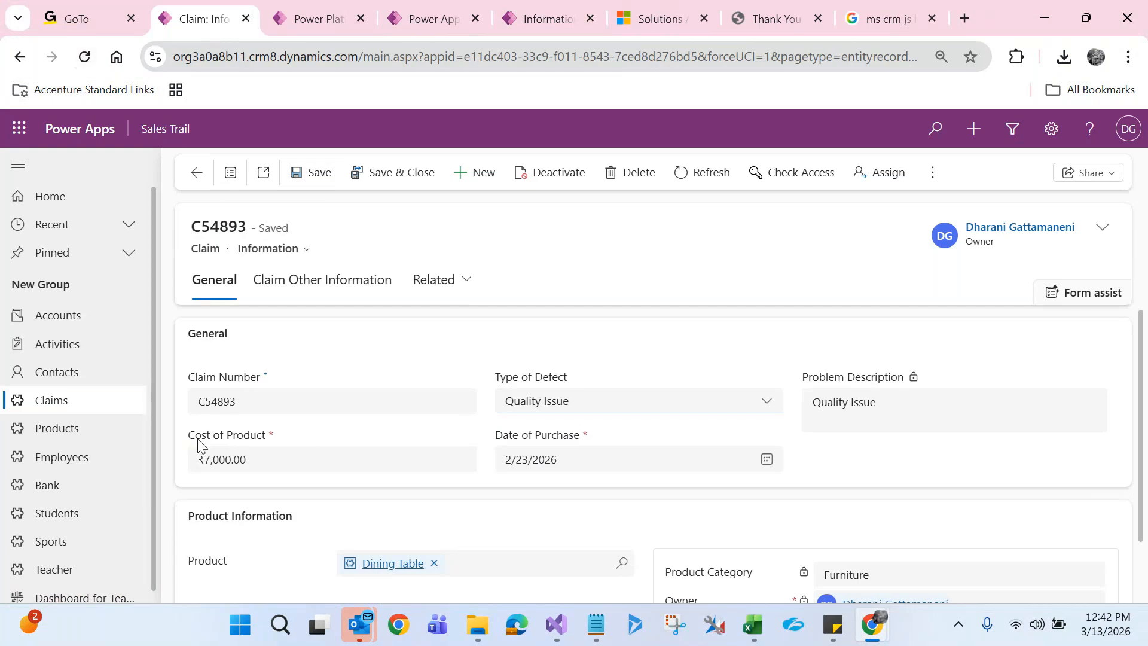
pyautogui.click(85, 57)
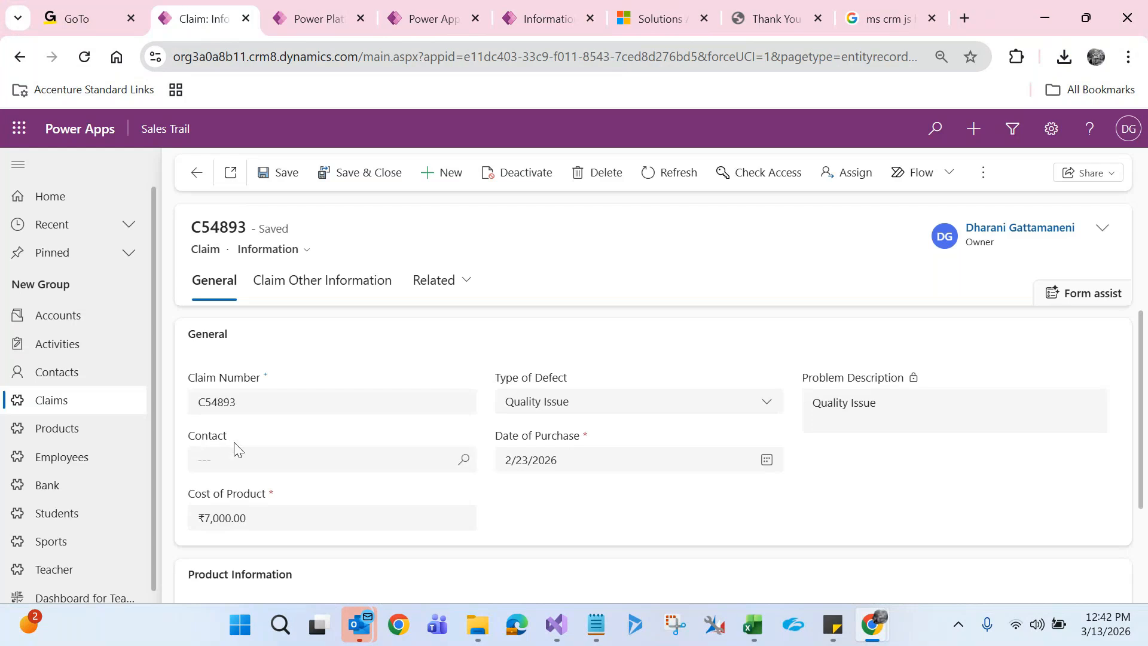
pyautogui.doubleClick(203, 436)
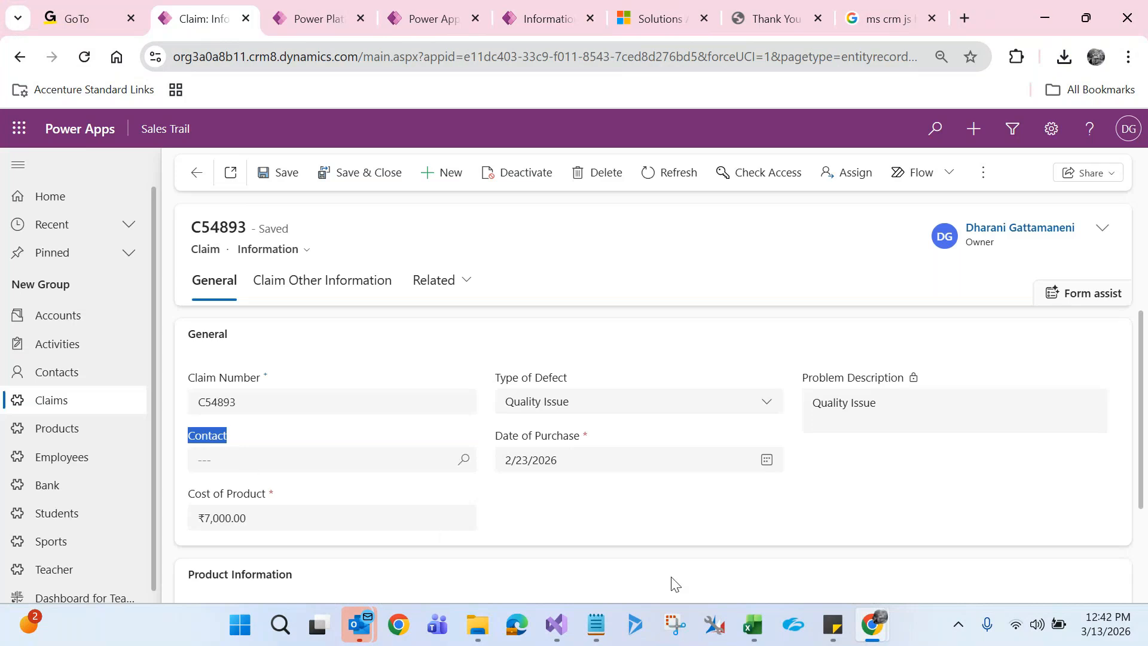
# - Switch to the classic Walmart CRM Components solution window and open the Claim entity's main Information form in a maximized editor
pyautogui.moveTo(874, 623)
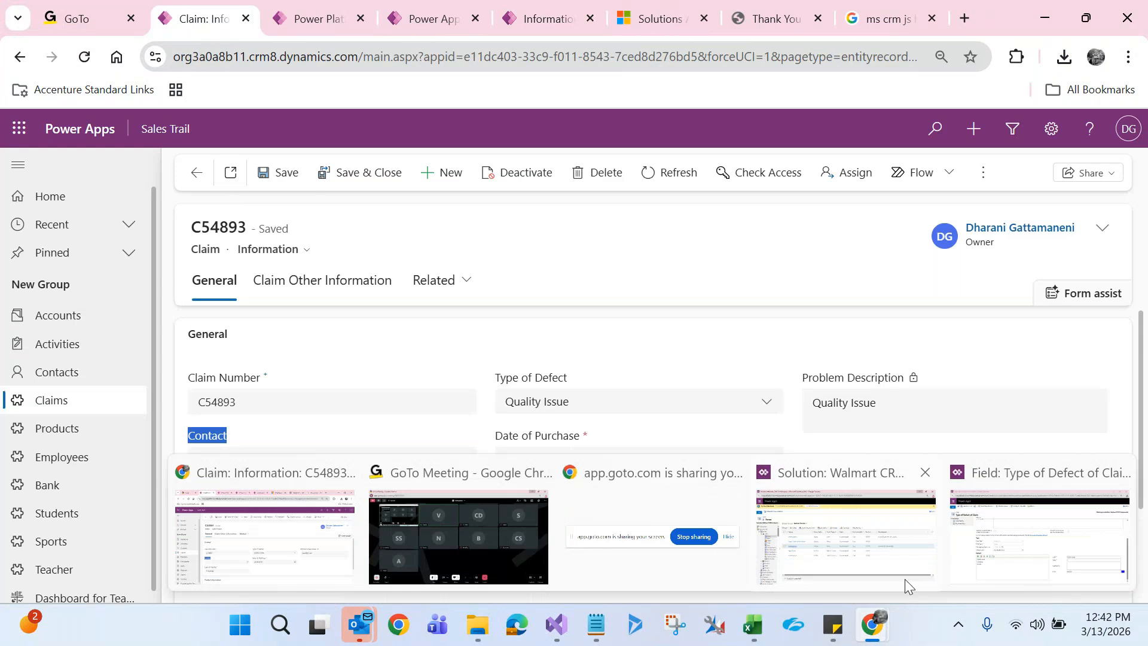
pyautogui.moveTo(905, 578)
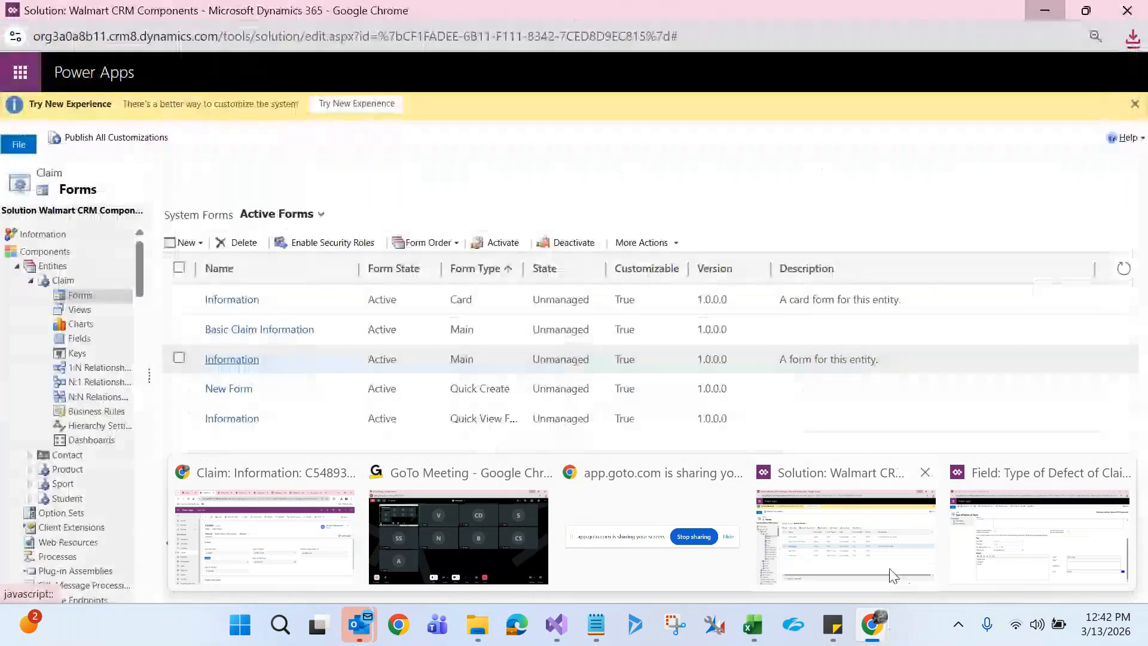
pyautogui.click(893, 575)
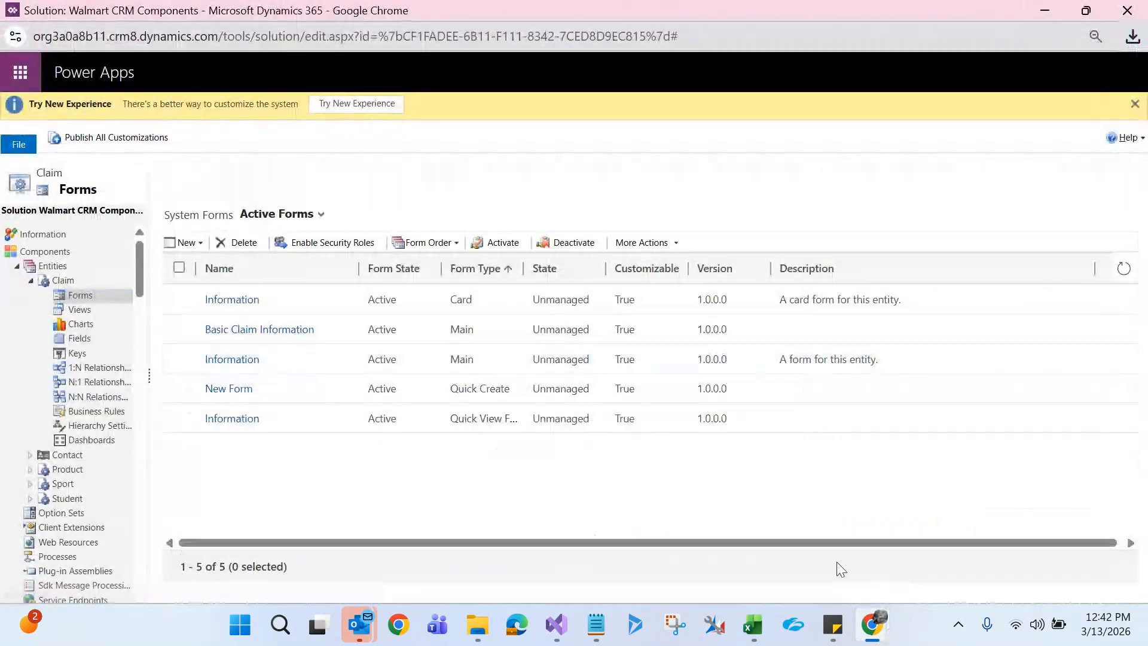
pyautogui.click(219, 359)
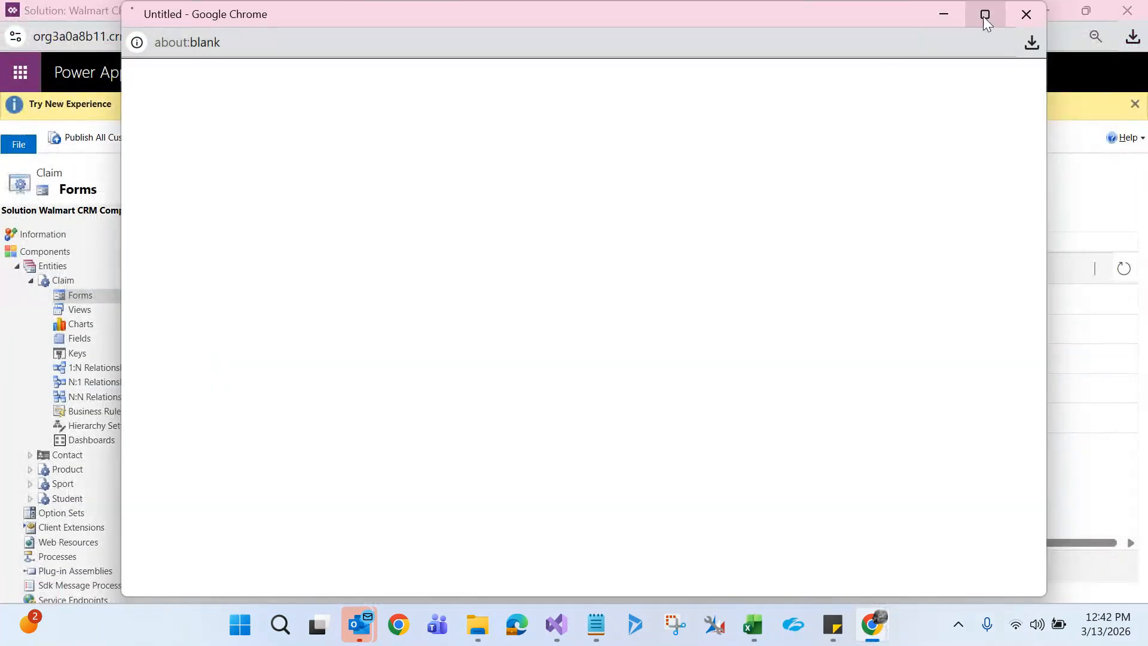
pyautogui.click(985, 14)
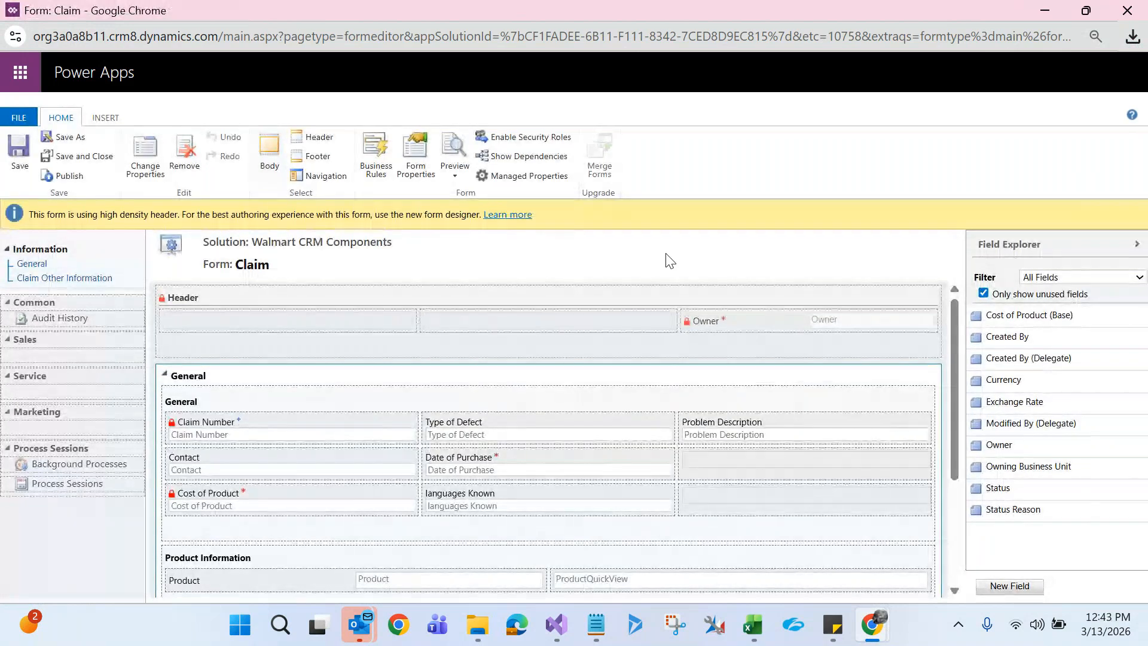
# - Start a new event handler for the Claim form's OnLoad event, using the walmart_Claim library
pyautogui.click(427, 173)
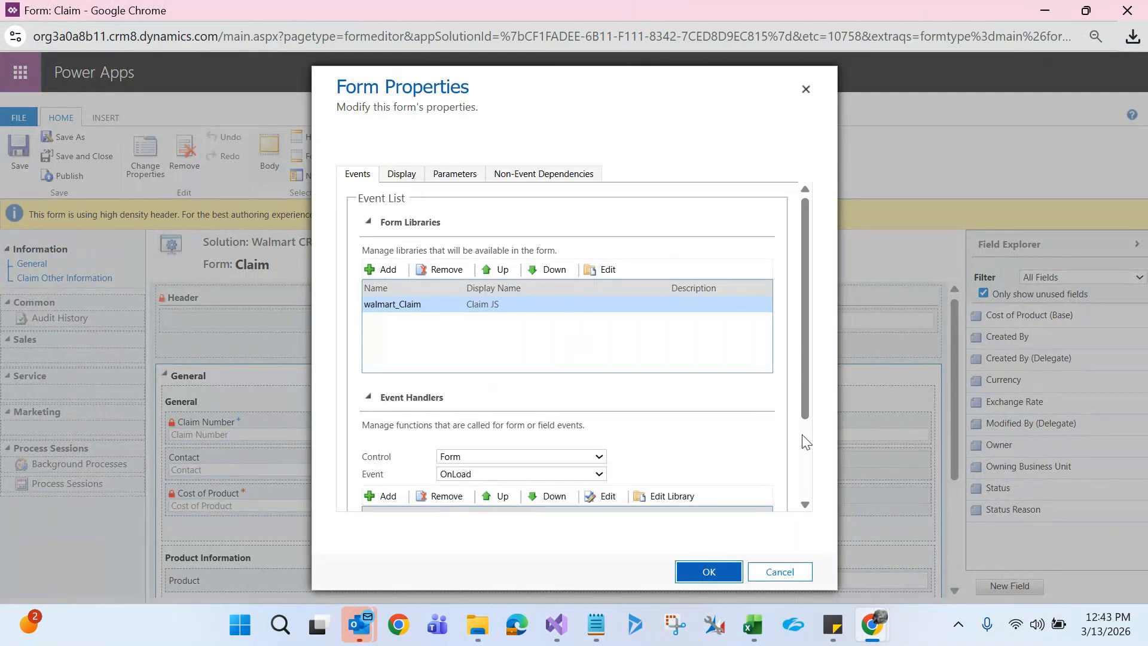
pyautogui.scroll(-2, 790, 439)
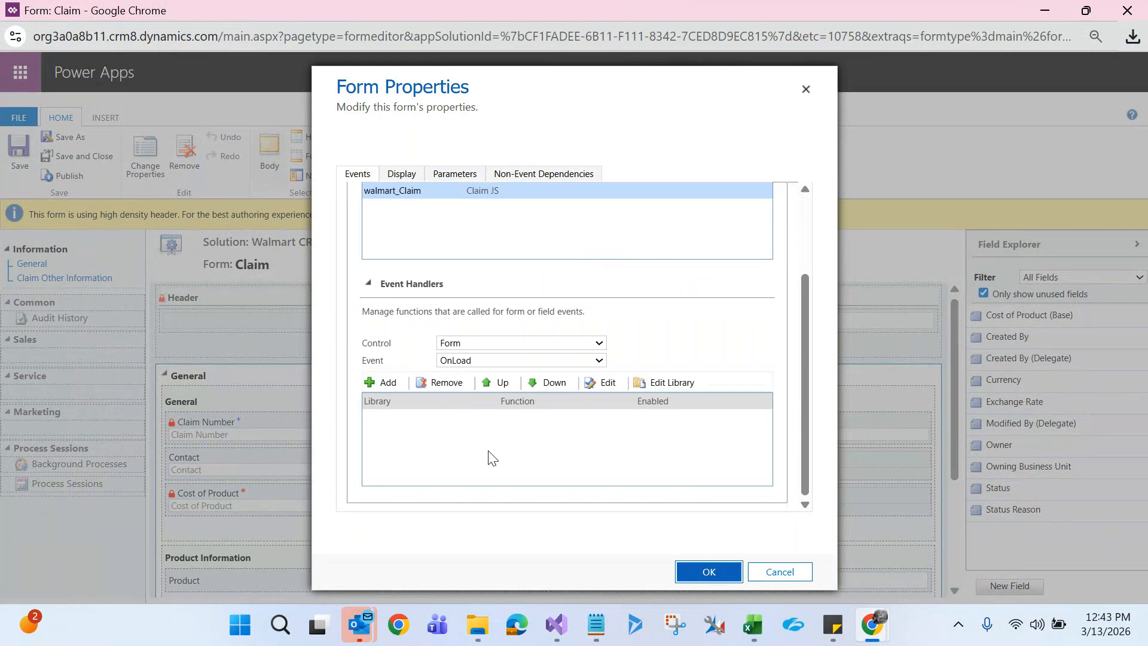
pyautogui.click(392, 384)
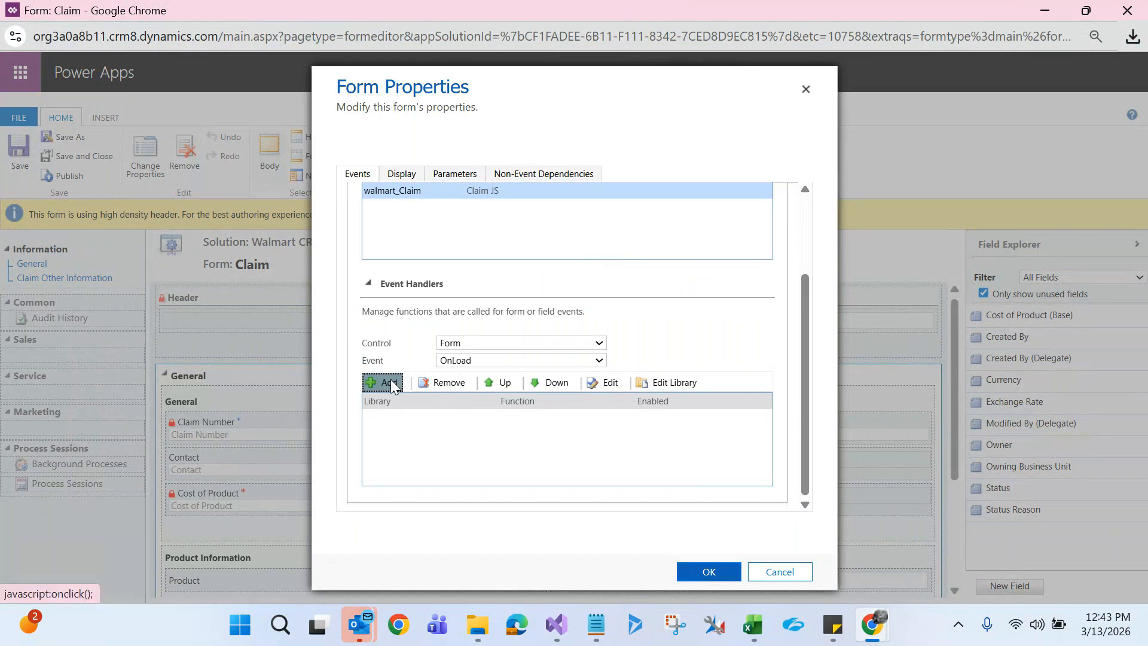
pyautogui.click(394, 387)
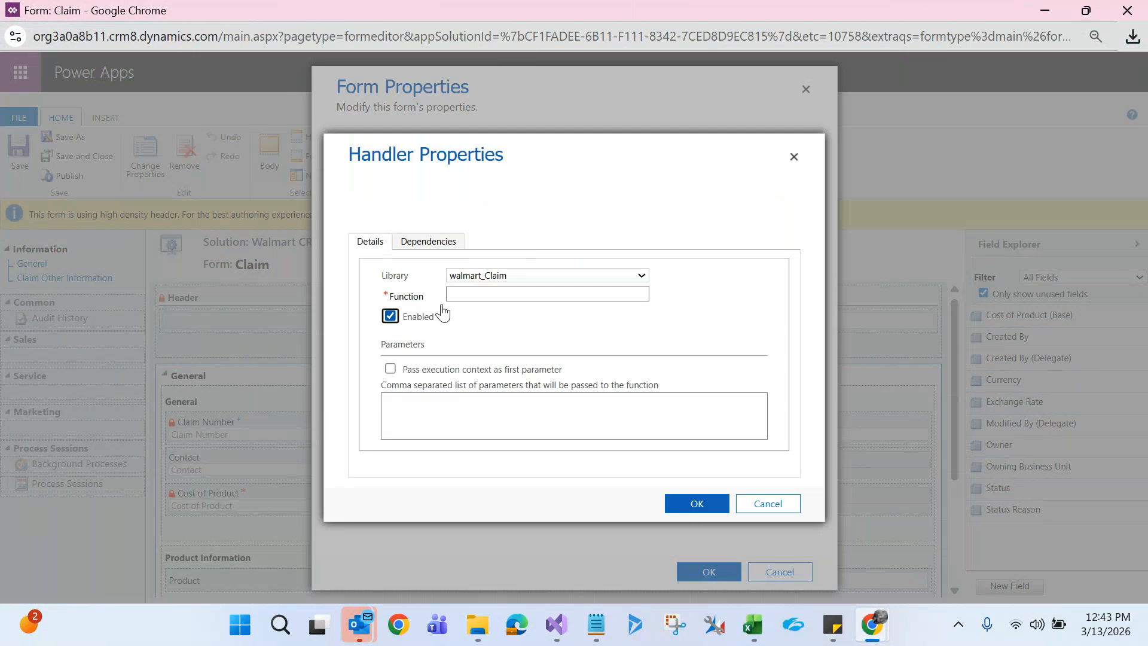
pyautogui.click(610, 275)
pyautogui.click(612, 287)
pyautogui.click(525, 294)
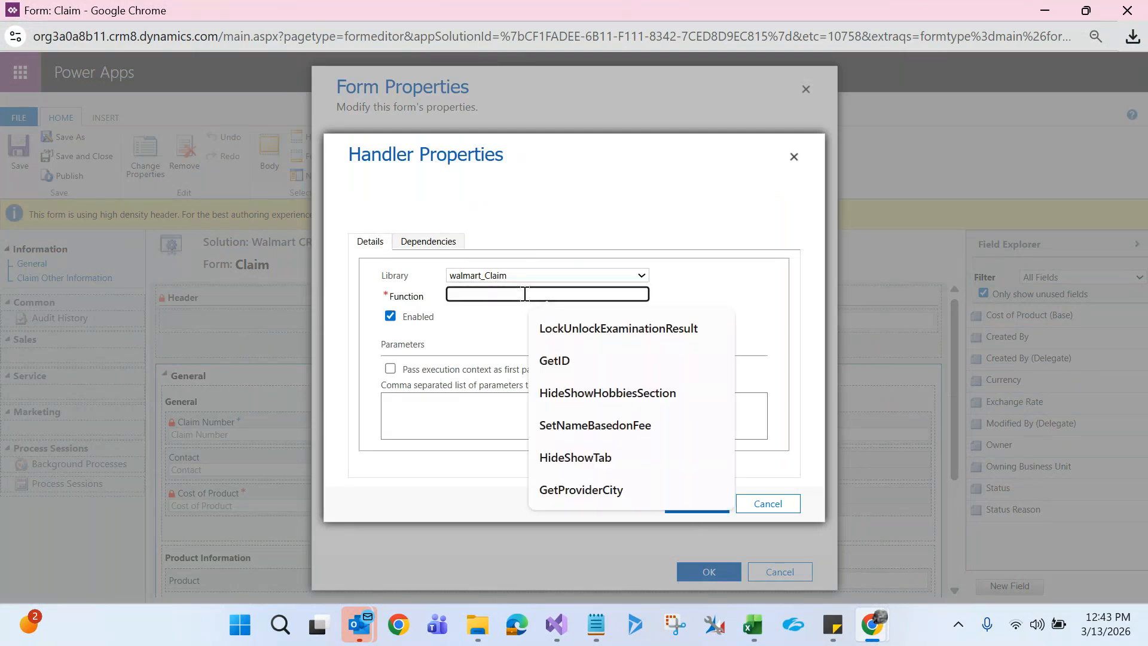
# - Copy the ClaimsCustomizations function name from Claim.js in Visual Studio into the OnLoad handler, pass execution context as first parameter, and confirm it
pyautogui.click(562, 620)
pyautogui.click(240, 144)
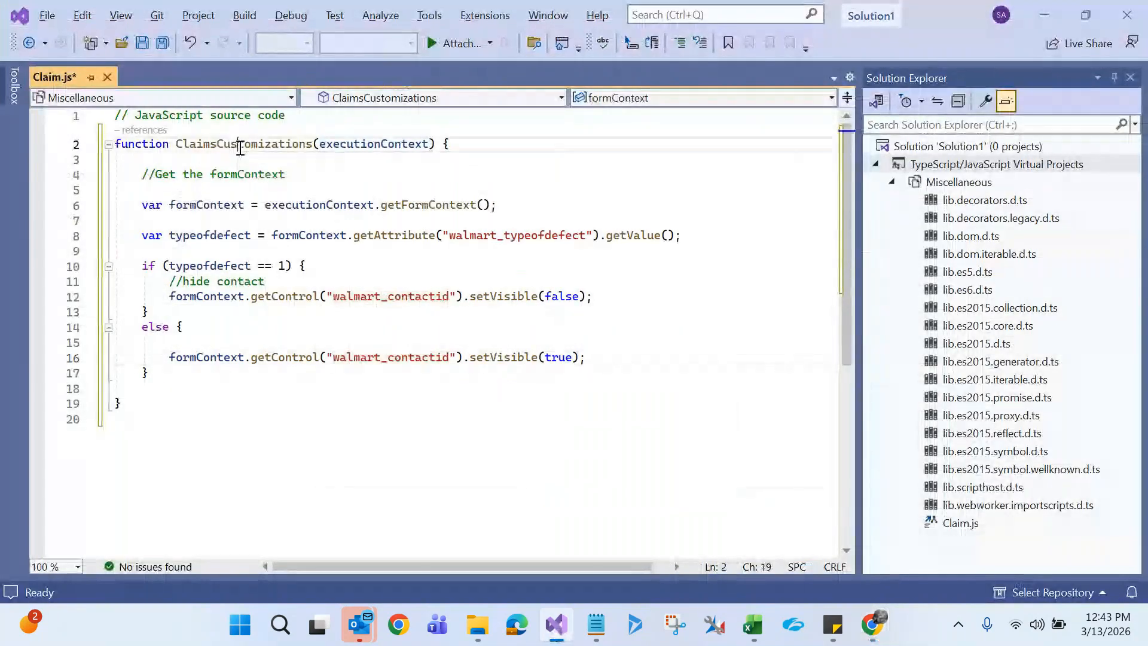
pyautogui.doubleClick(240, 144)
pyautogui.hotkey('ctrl', 'c')
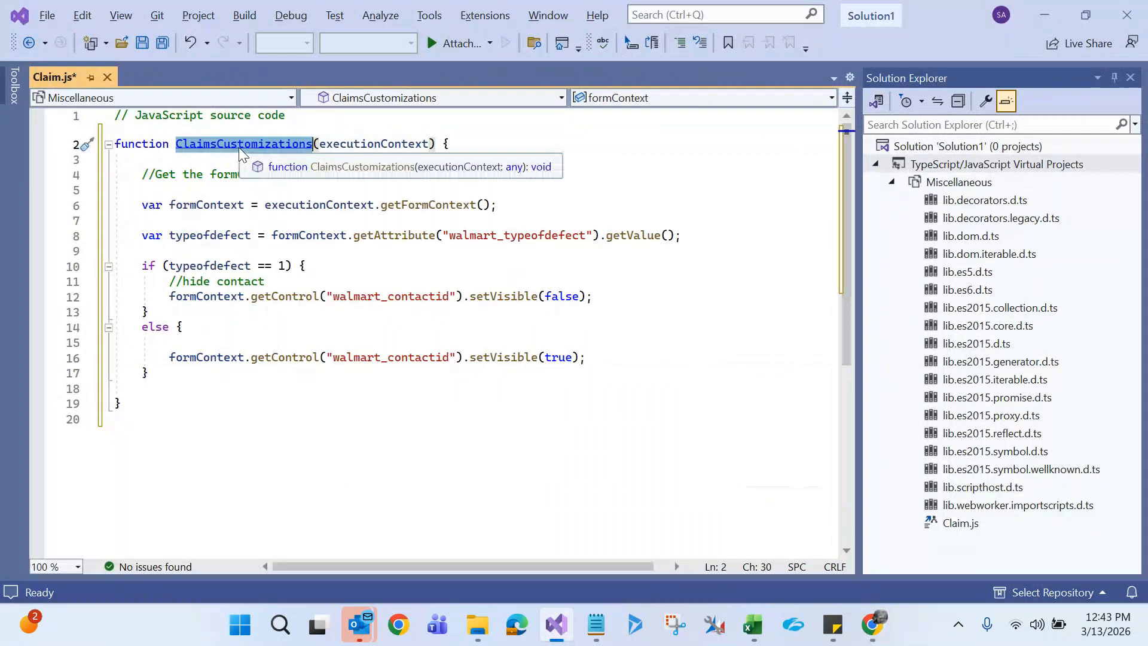
pyautogui.hotkey('alt', 'Tab')
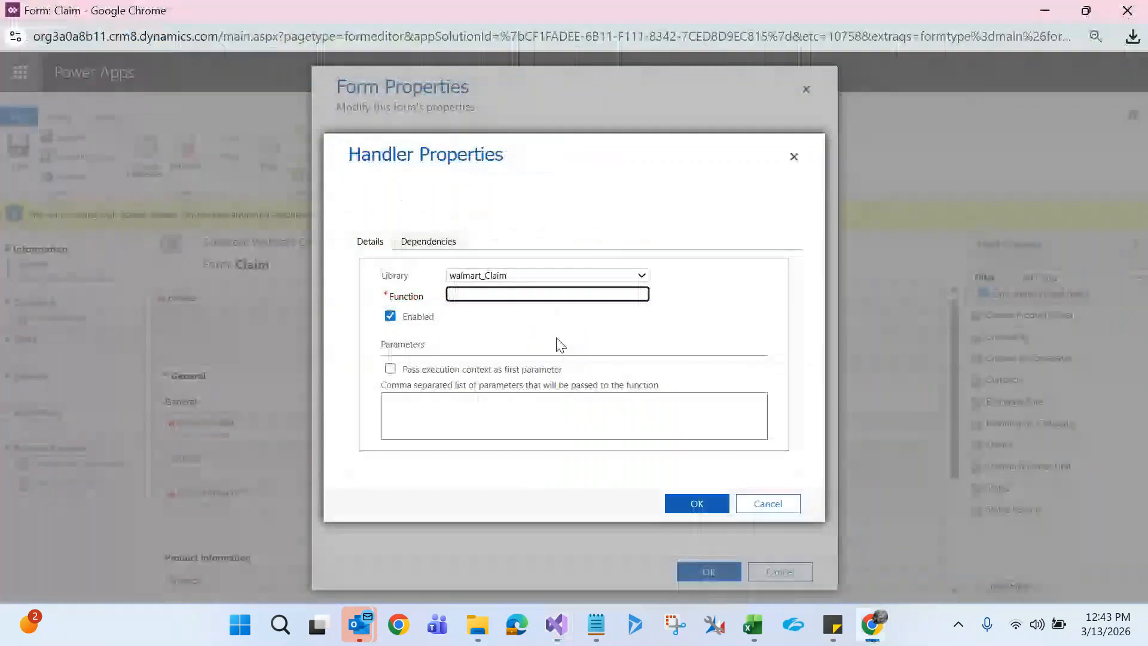
pyautogui.hotkey('ctrl', 'v')
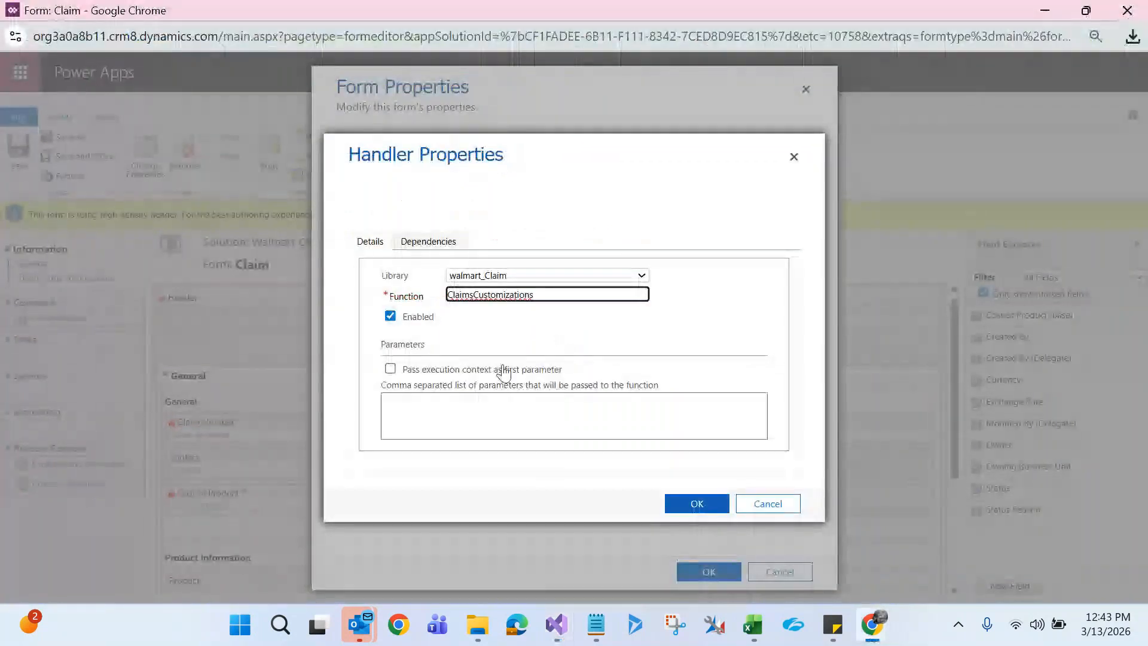
pyautogui.click(390, 369)
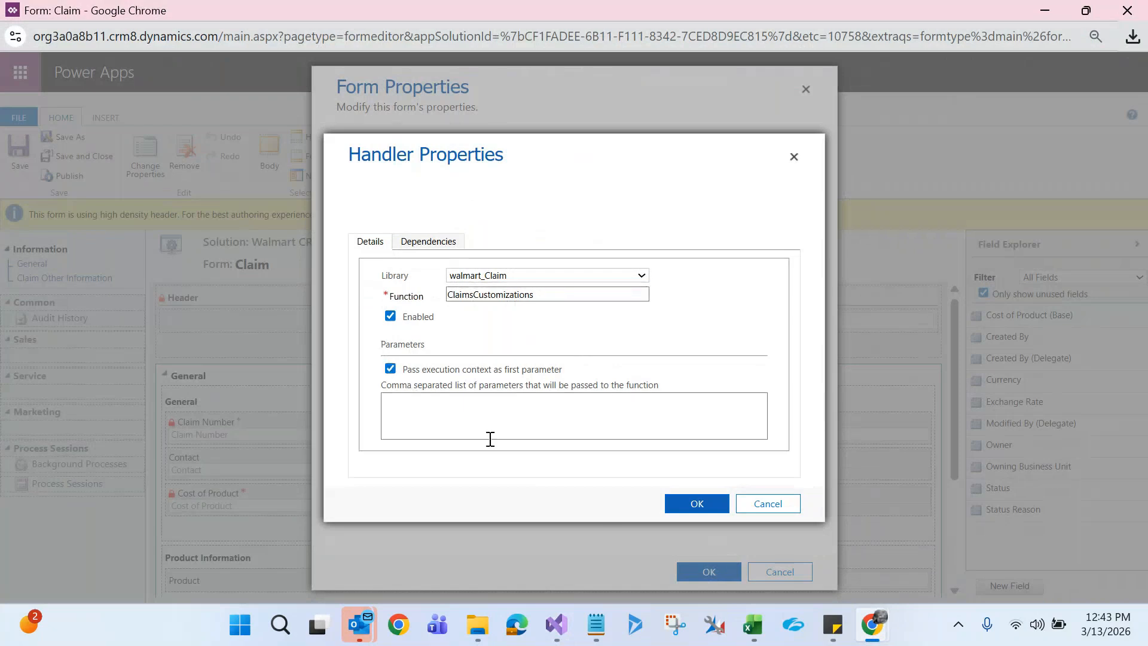
pyautogui.click(693, 504)
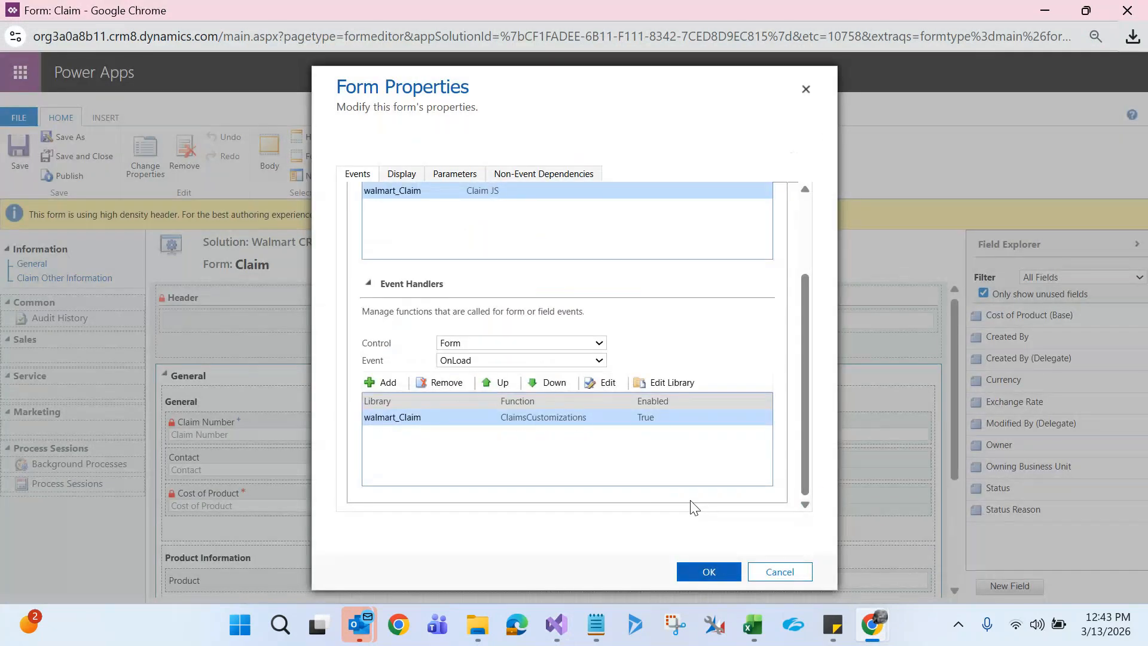
# - Check the handlers registered for the form's OnSave event, and return to the OnLoad event's handlers
pyautogui.click(479, 361)
pyautogui.click(469, 416)
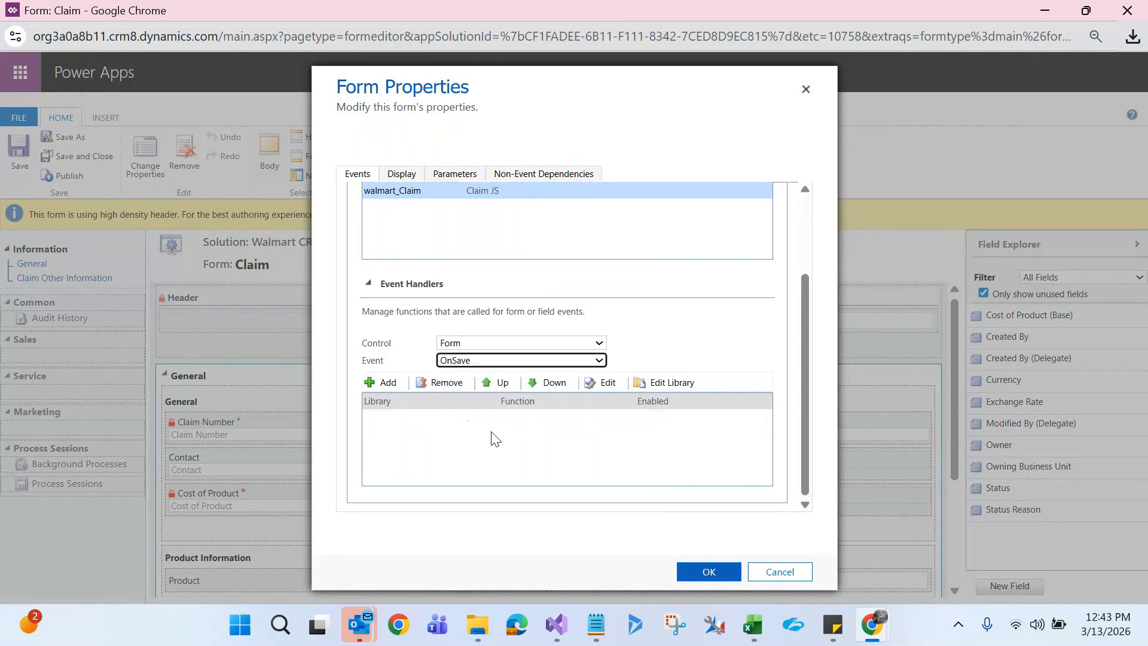
pyautogui.click(470, 361)
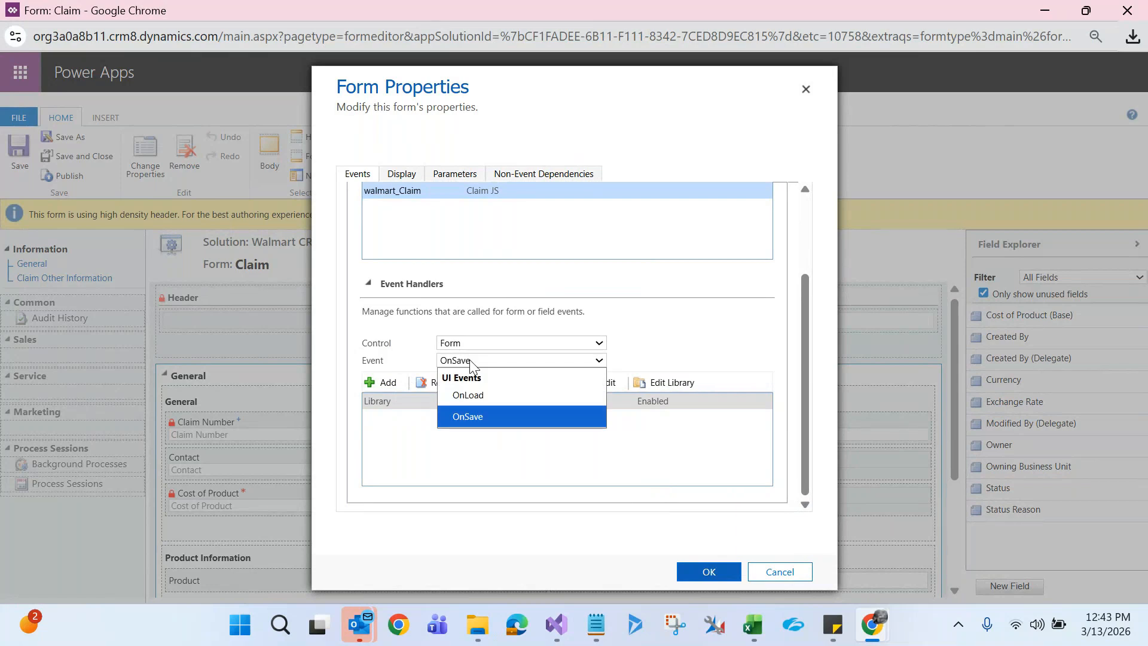
pyautogui.click(468, 395)
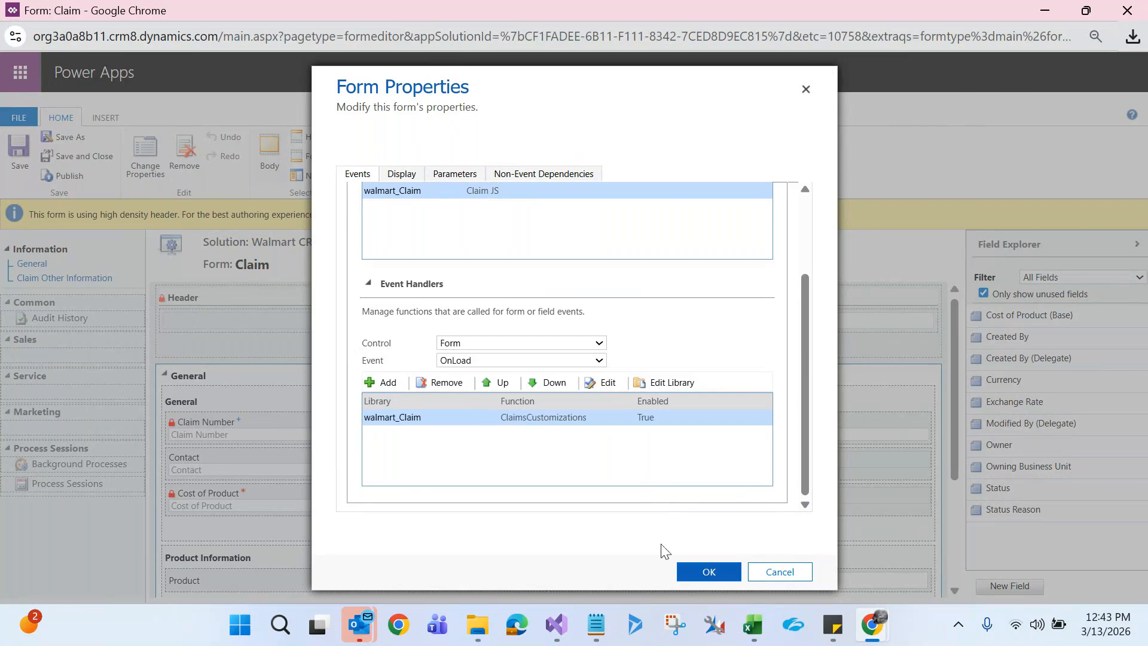
# - Confirm the form properties, try to publish the Claim form, and close the classic form editor
pyautogui.click(707, 572)
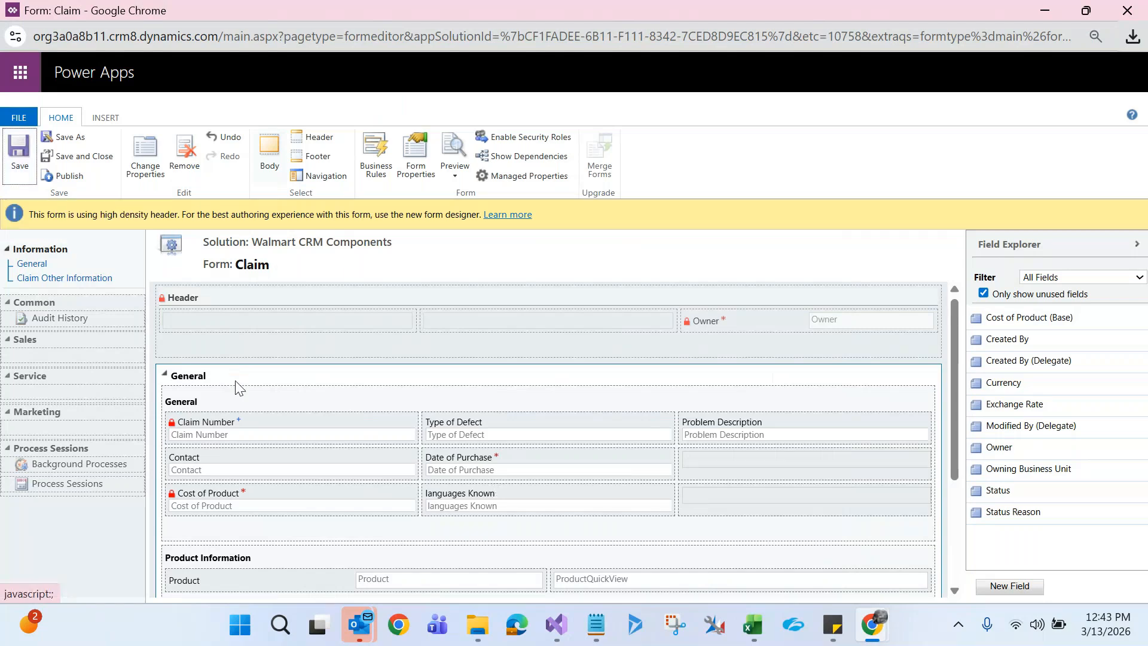
pyautogui.click(68, 176)
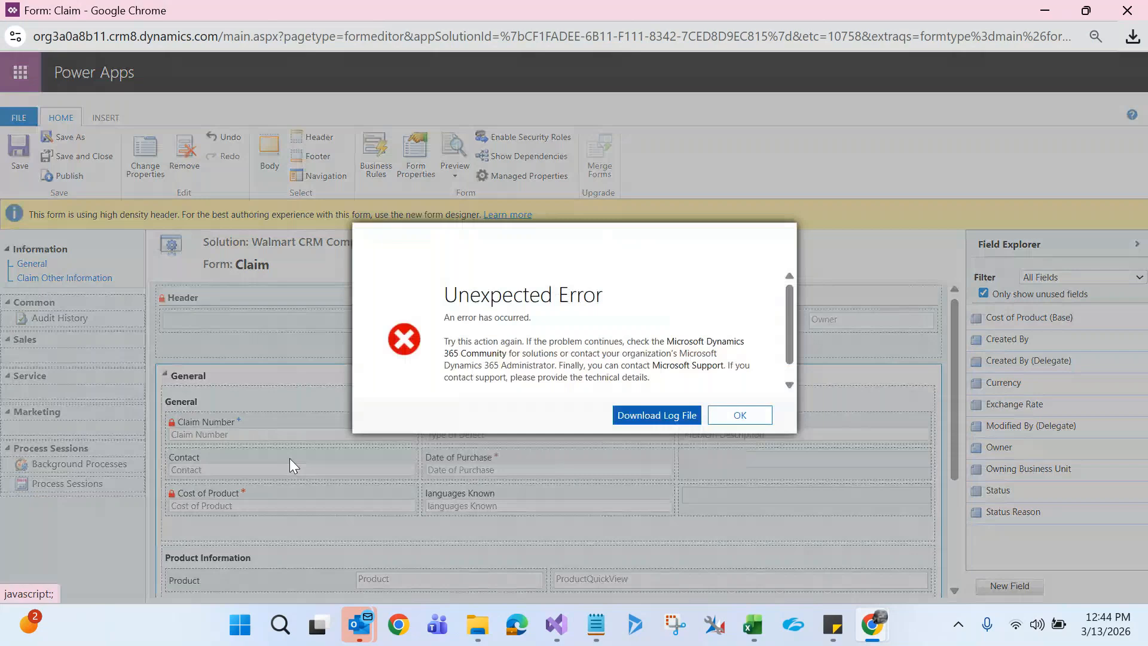
pyautogui.click(727, 418)
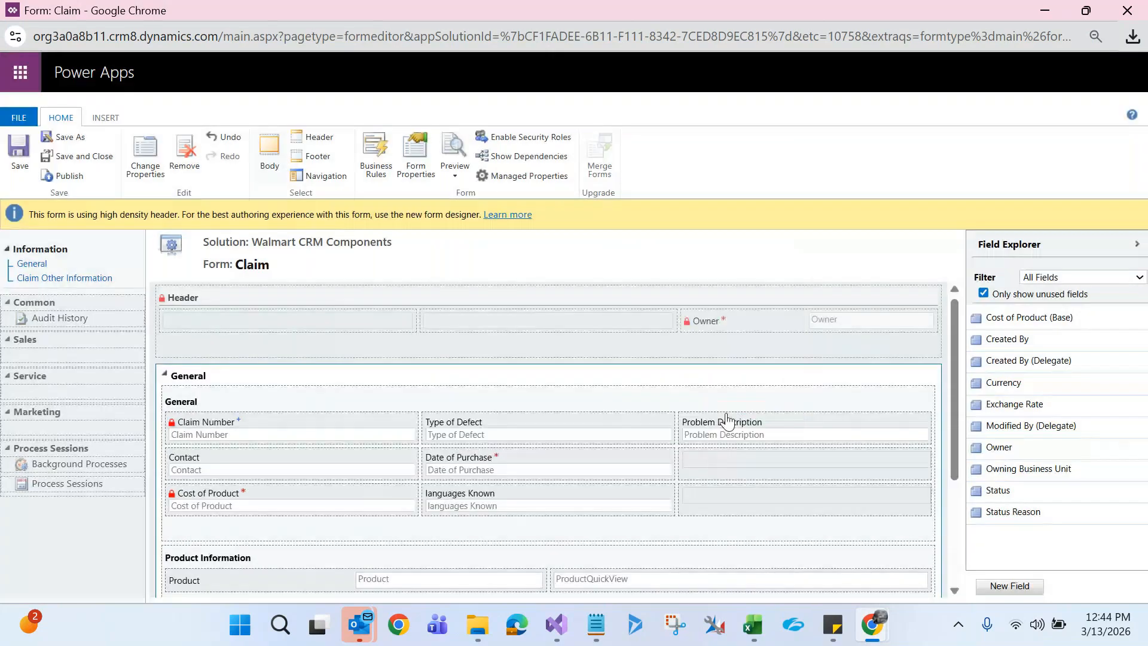
pyautogui.click(1116, 12)
# - Reload the Claim Information form in the modern form designer to check its events, and close that browser page
pyautogui.click(541, 19)
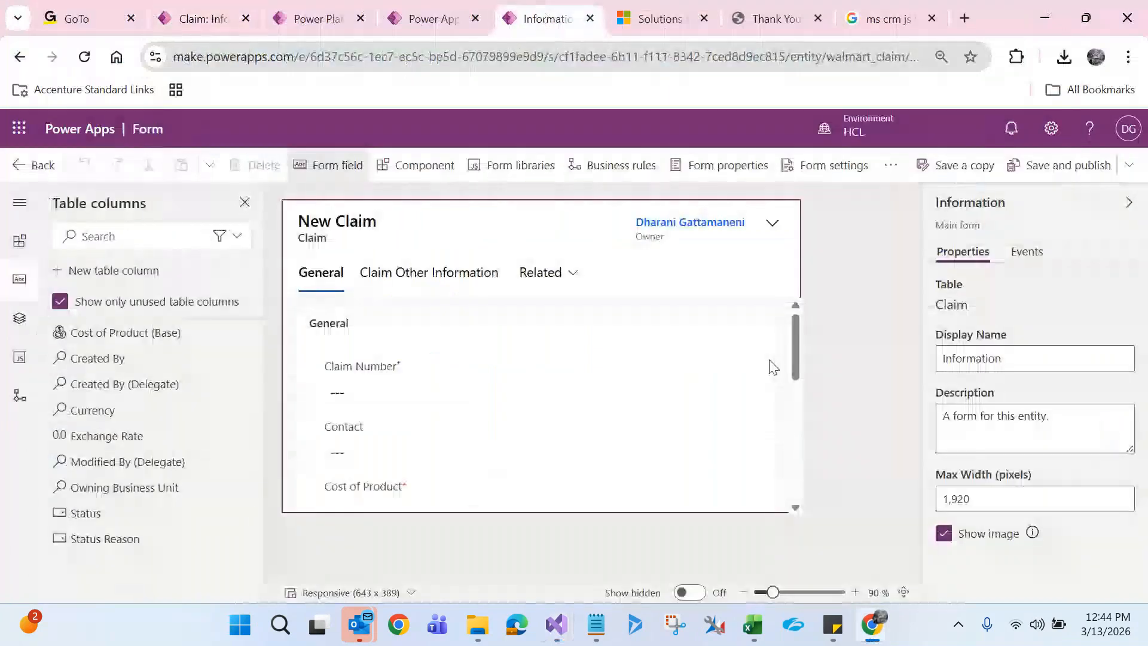
pyautogui.click(84, 57)
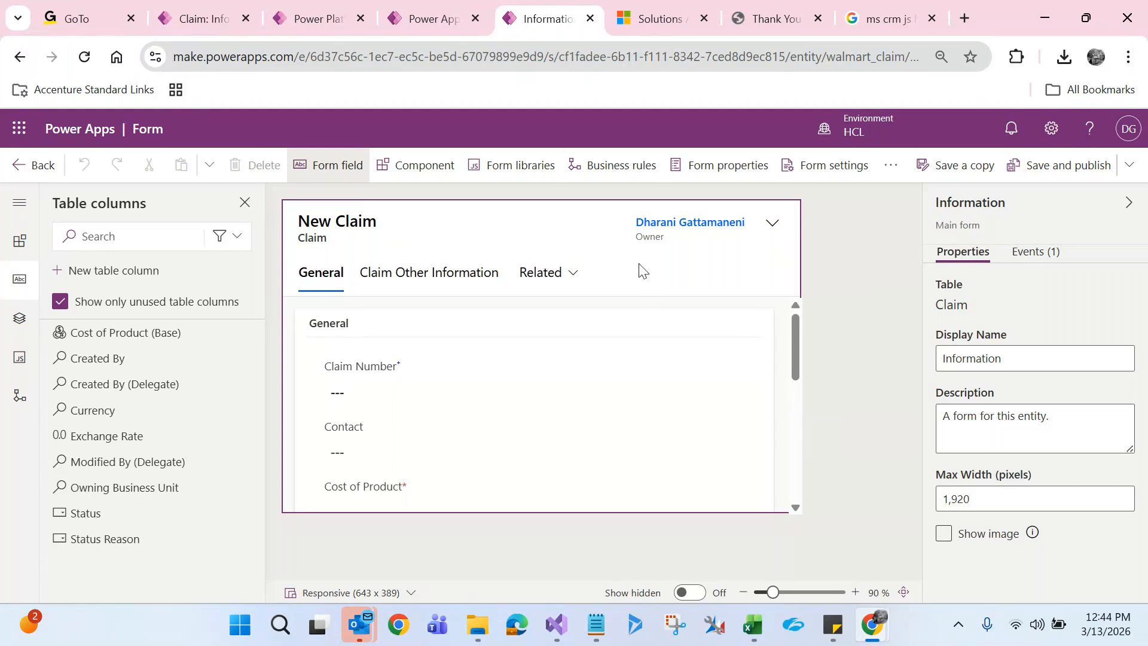
pyautogui.click(590, 19)
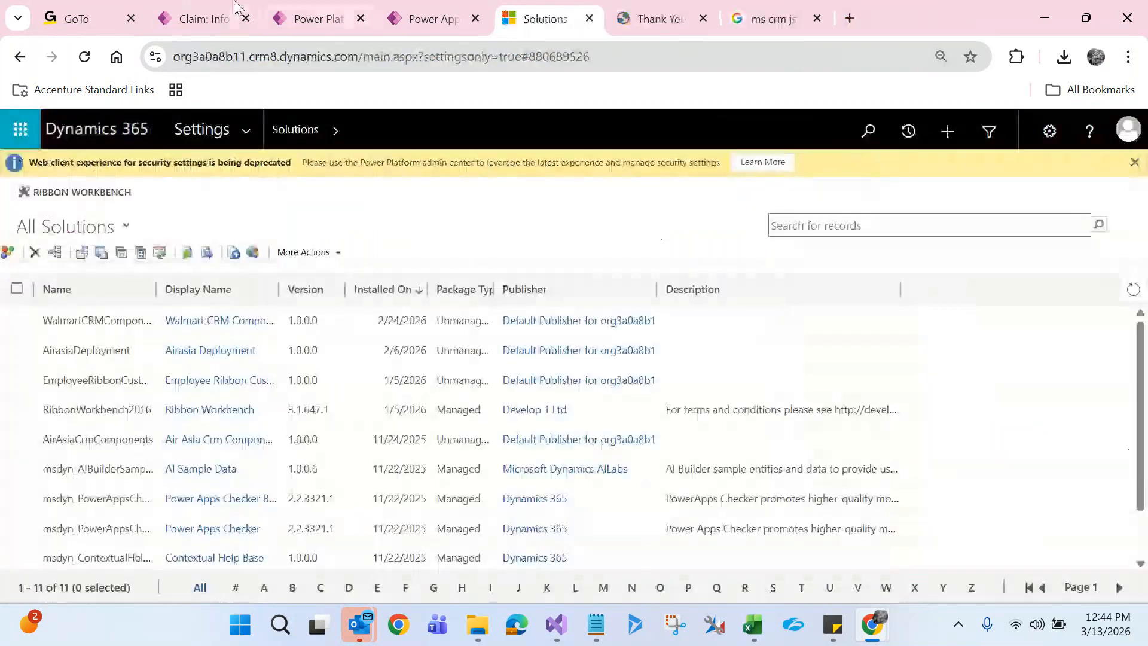
# - Go from the claim record through Advanced Settings to the solutions list and open the Walmart CRM Components solution
pyautogui.click(216, 9)
pyautogui.click(586, 251)
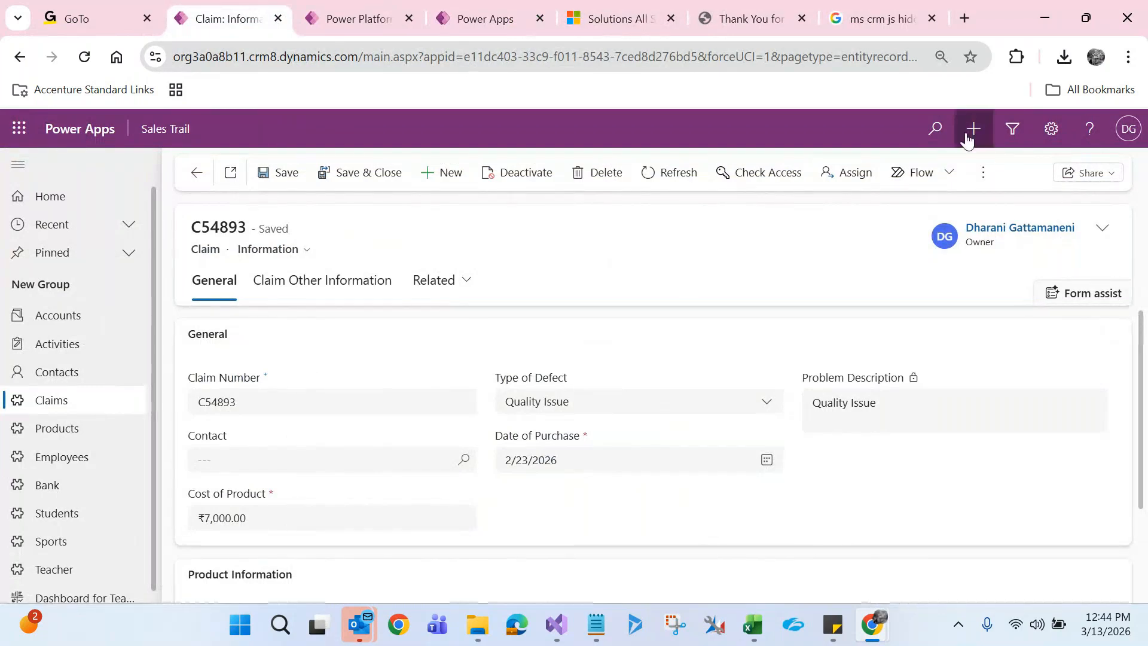
pyautogui.click(1040, 132)
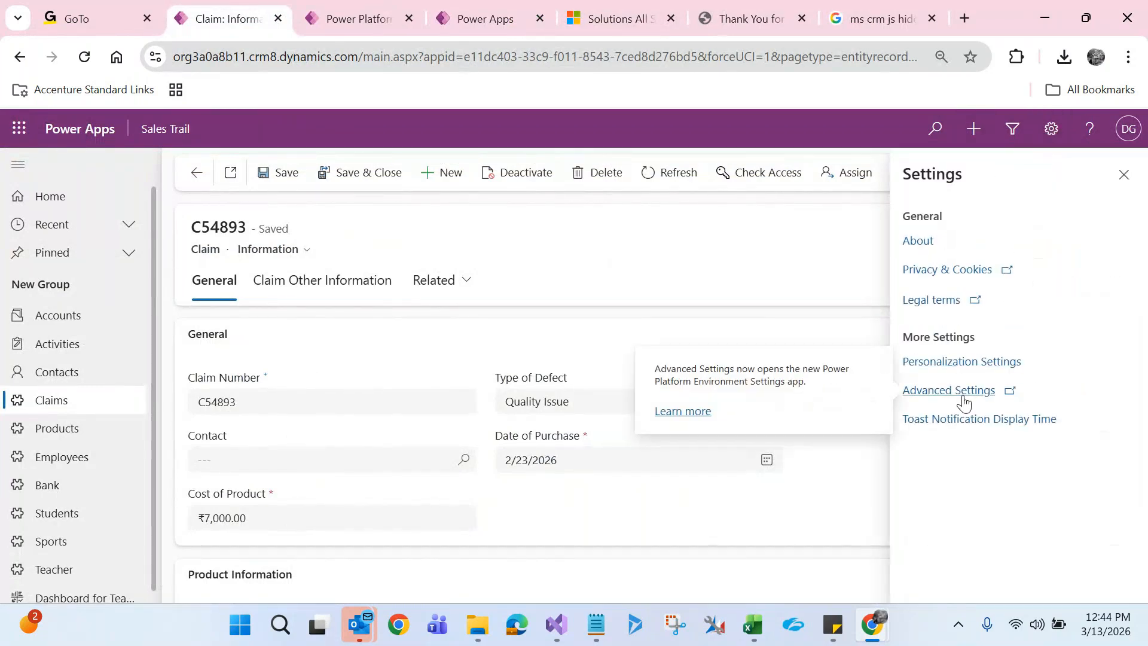
pyautogui.click(964, 391)
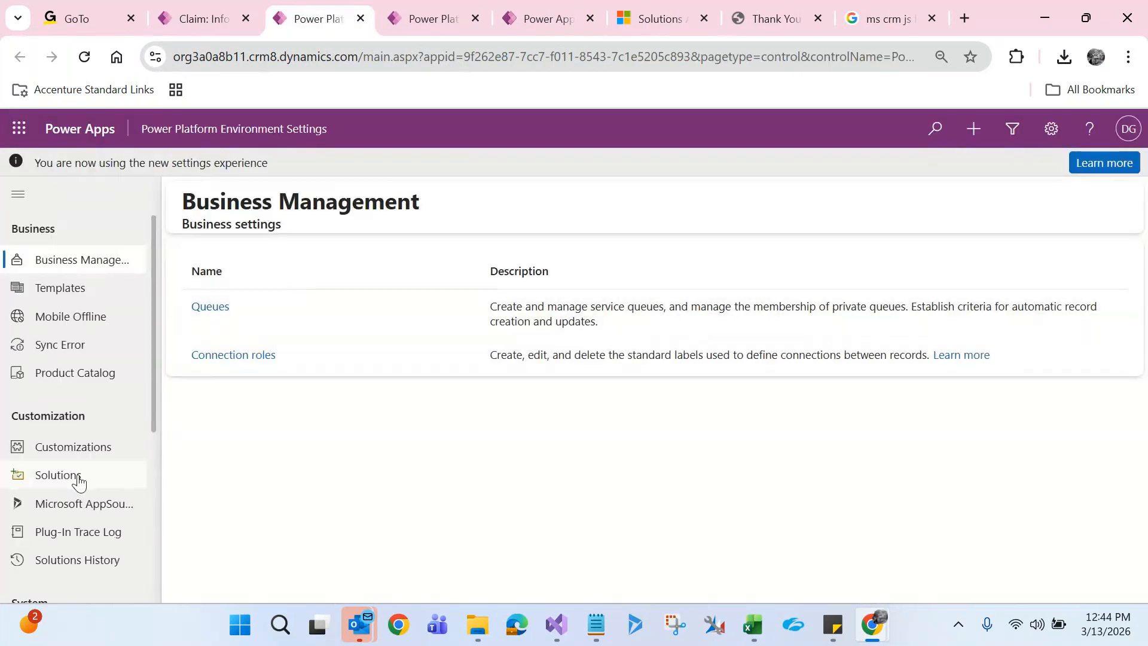
pyautogui.click(58, 475)
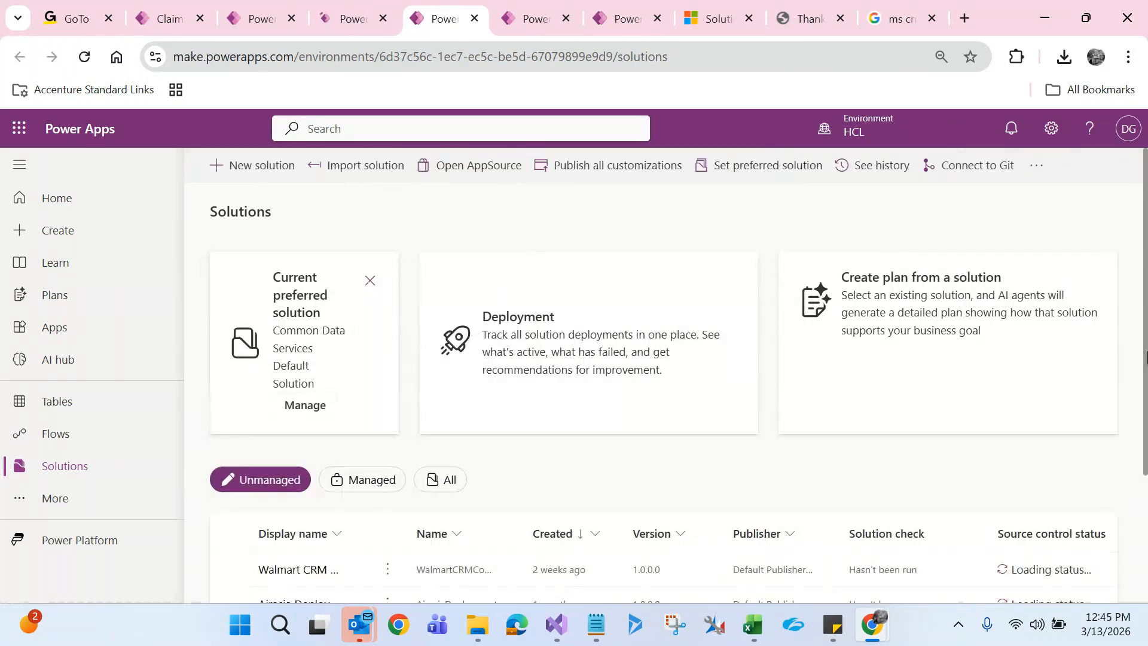
pyautogui.scroll(-3, 277, 390)
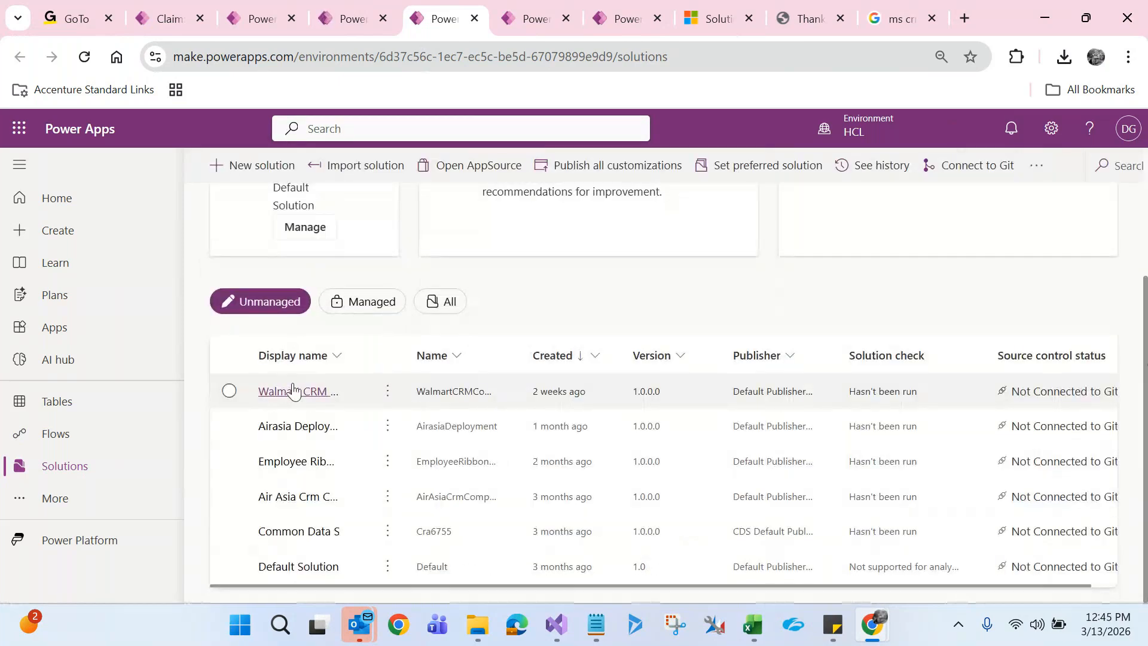
pyautogui.click(293, 391)
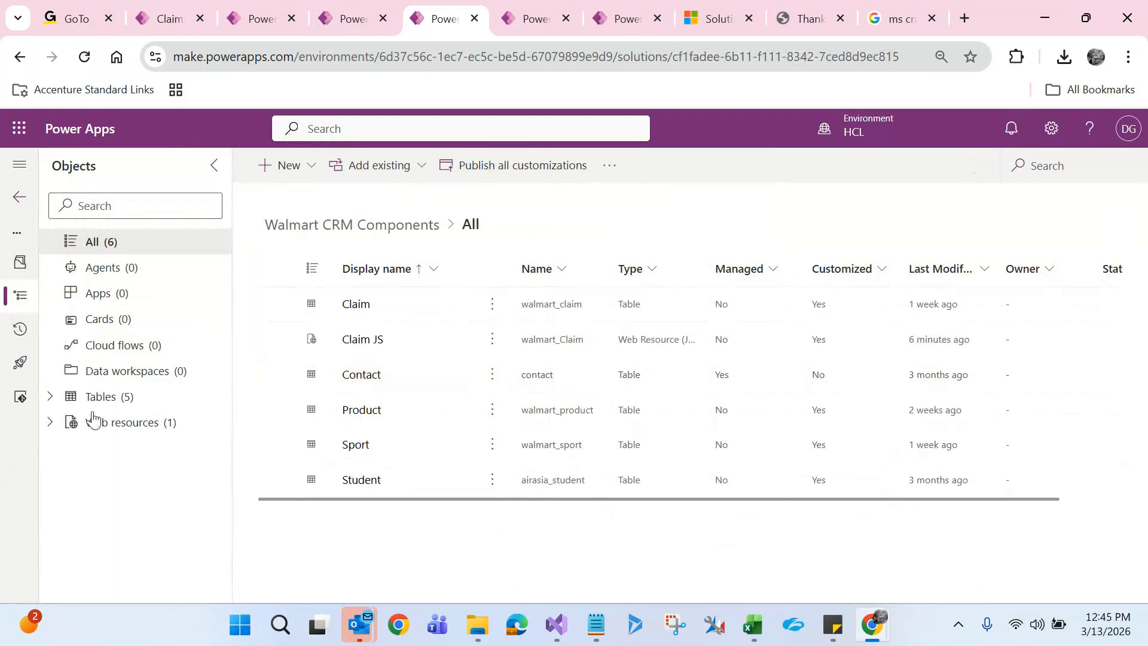
# - Open the Claim table's main Information form, and save and publish it
pyautogui.click(46, 401)
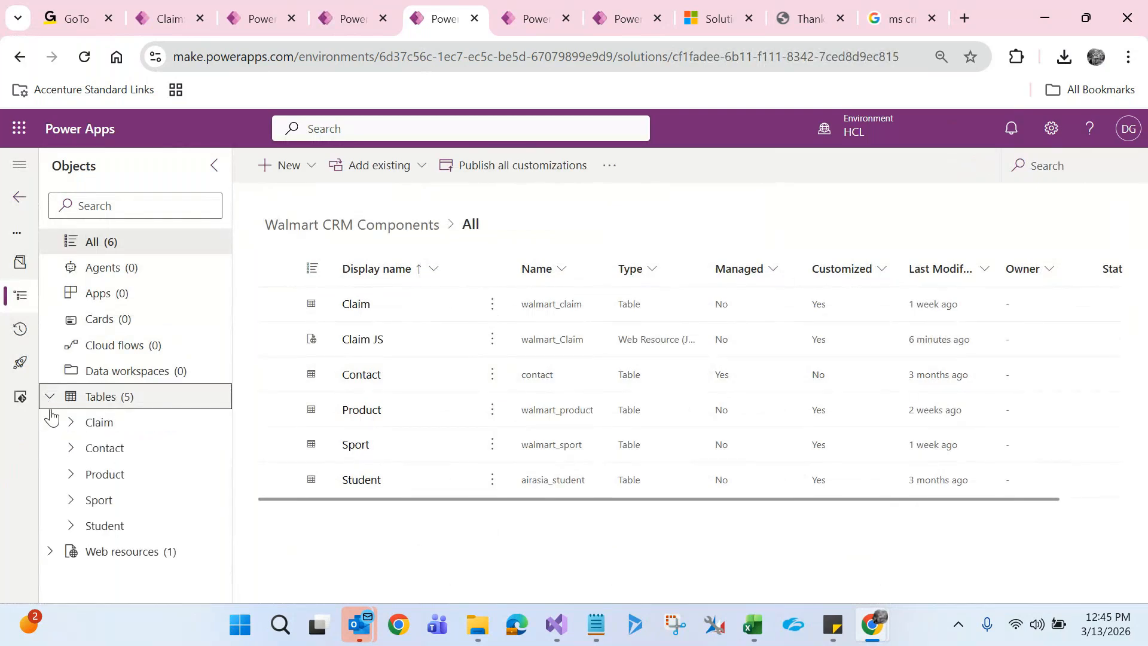
pyautogui.click(70, 428)
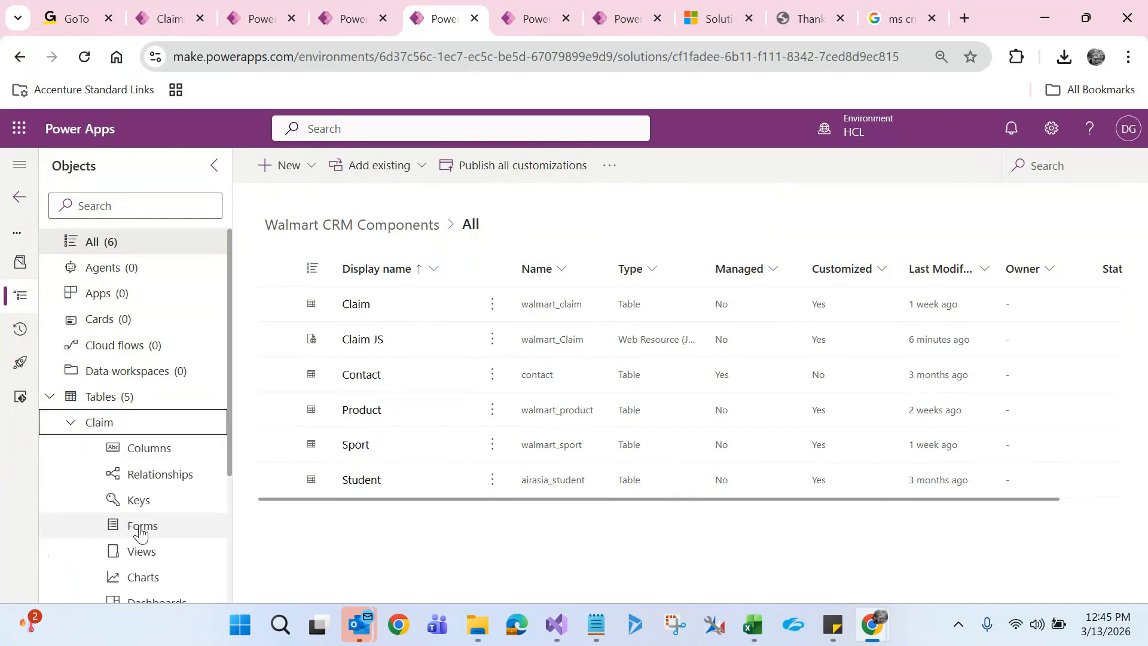
pyautogui.click(141, 531)
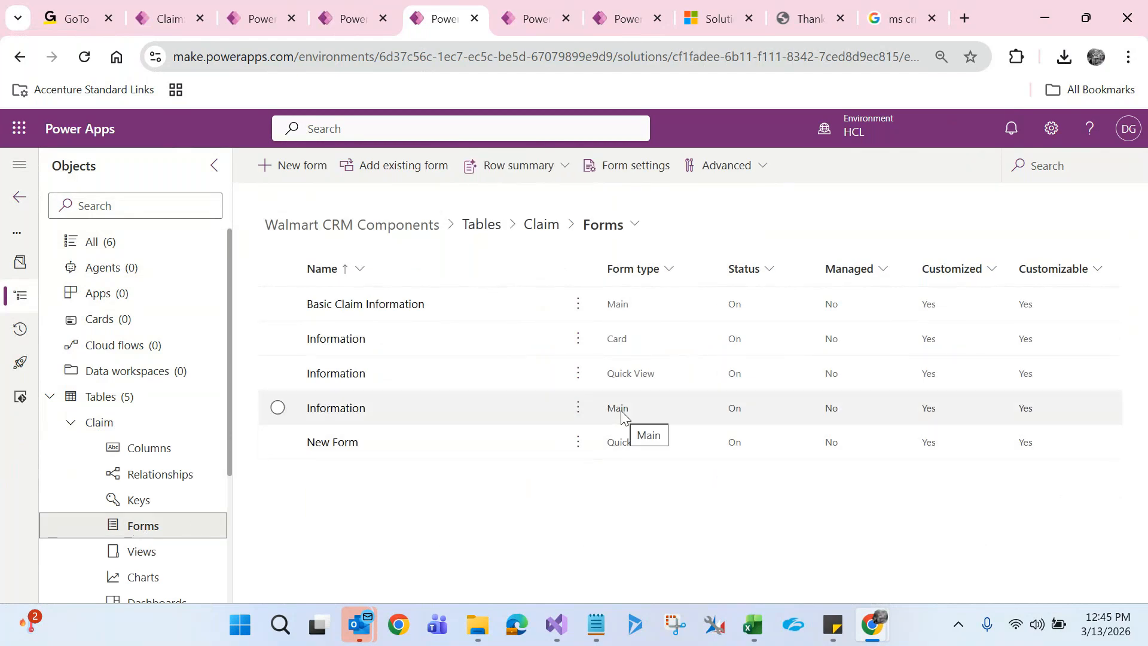
pyautogui.click(318, 410)
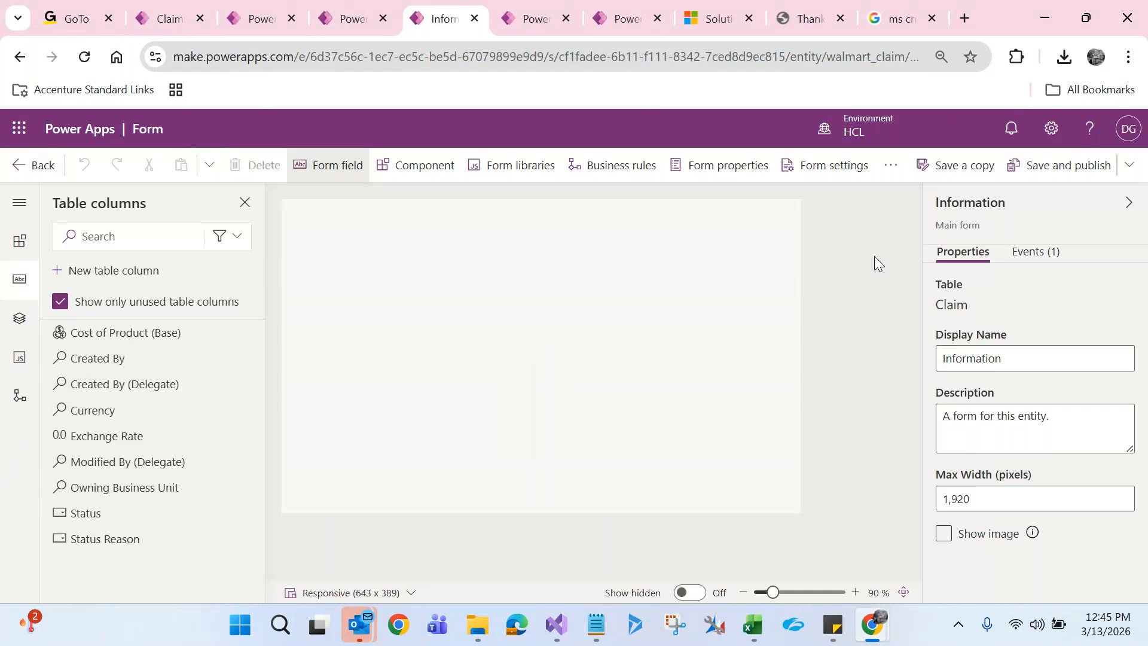
pyautogui.click(1064, 174)
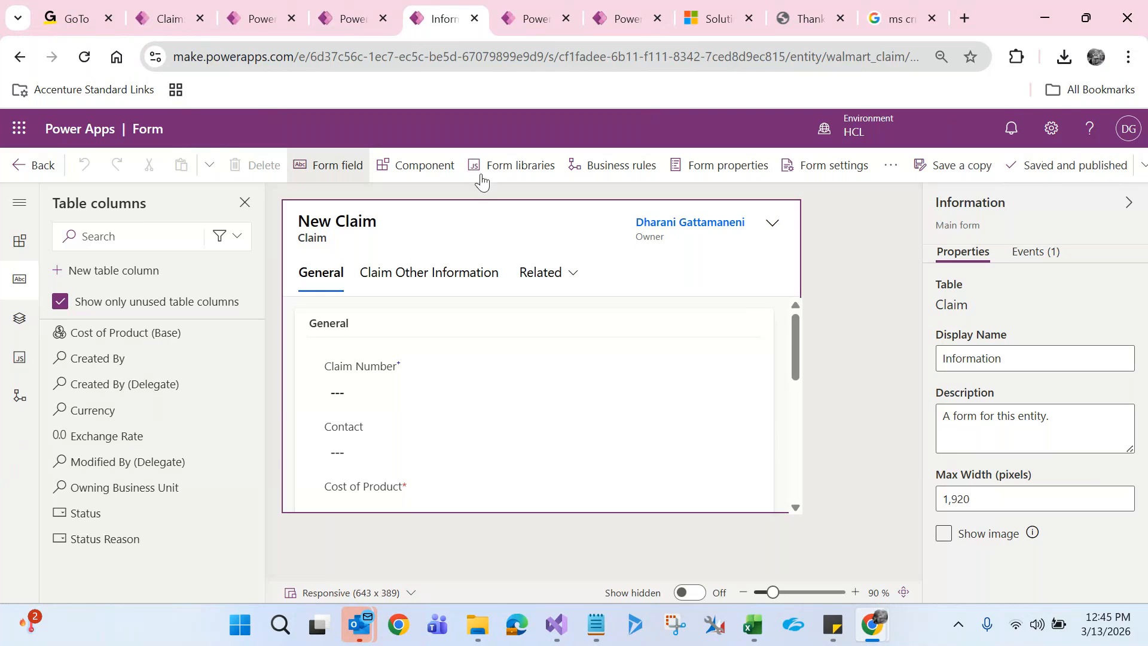
# - Reload the claim record to check Contact on load, and test it with Type of Defect set to Damaged and saved
pyautogui.click(148, 4)
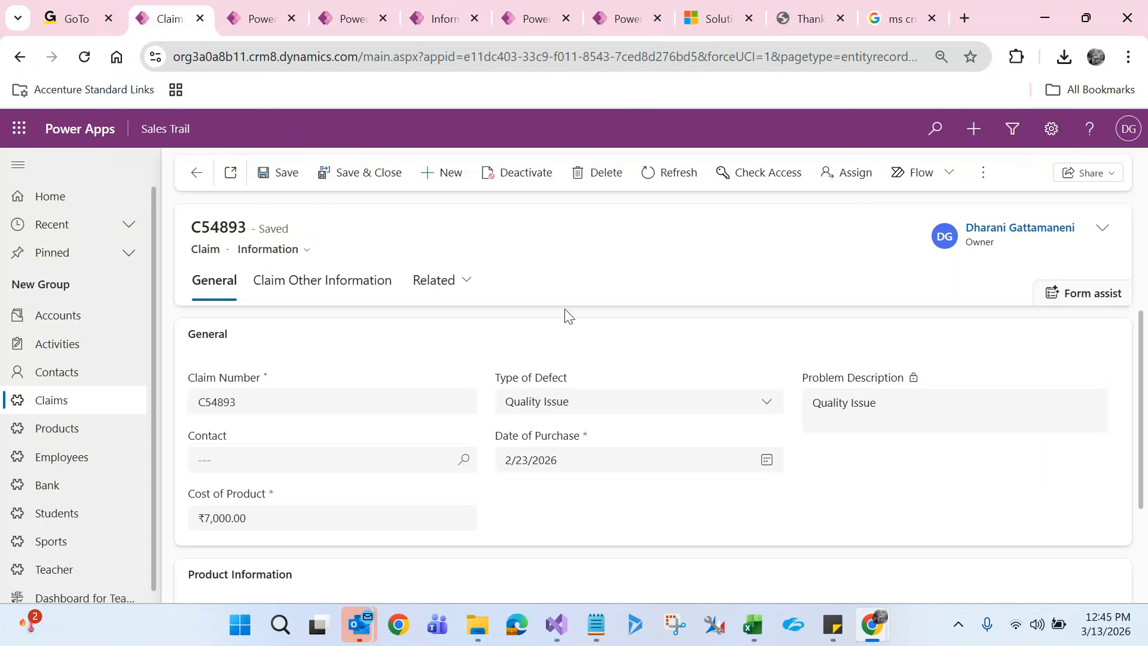
pyautogui.press('F5')
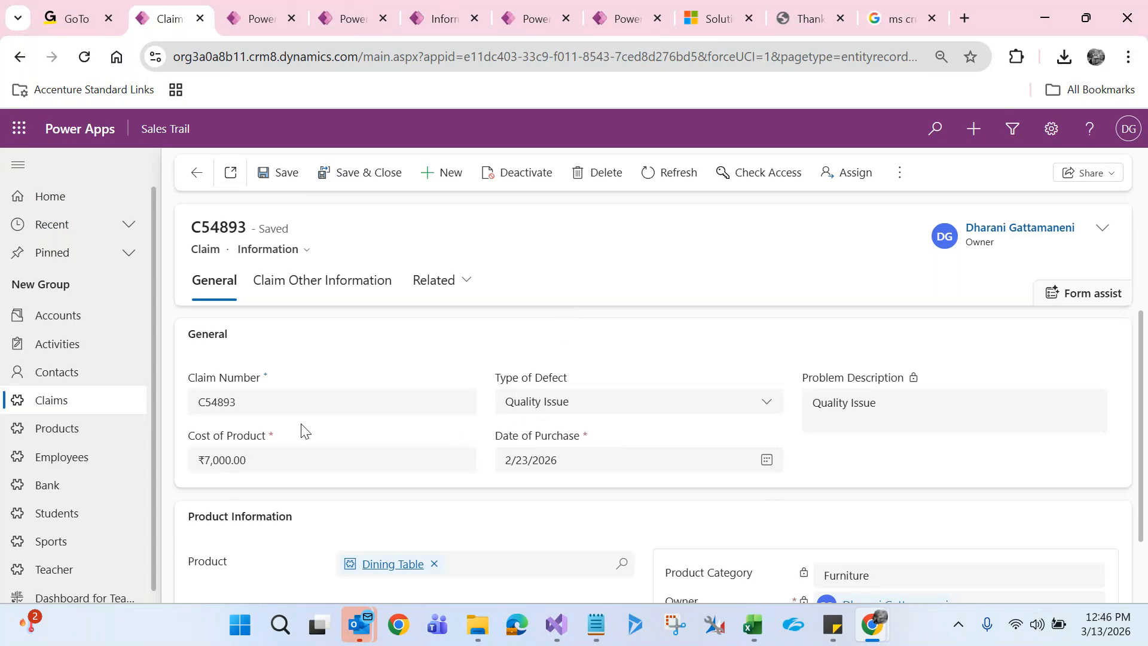
pyautogui.click(543, 407)
pyautogui.click(549, 484)
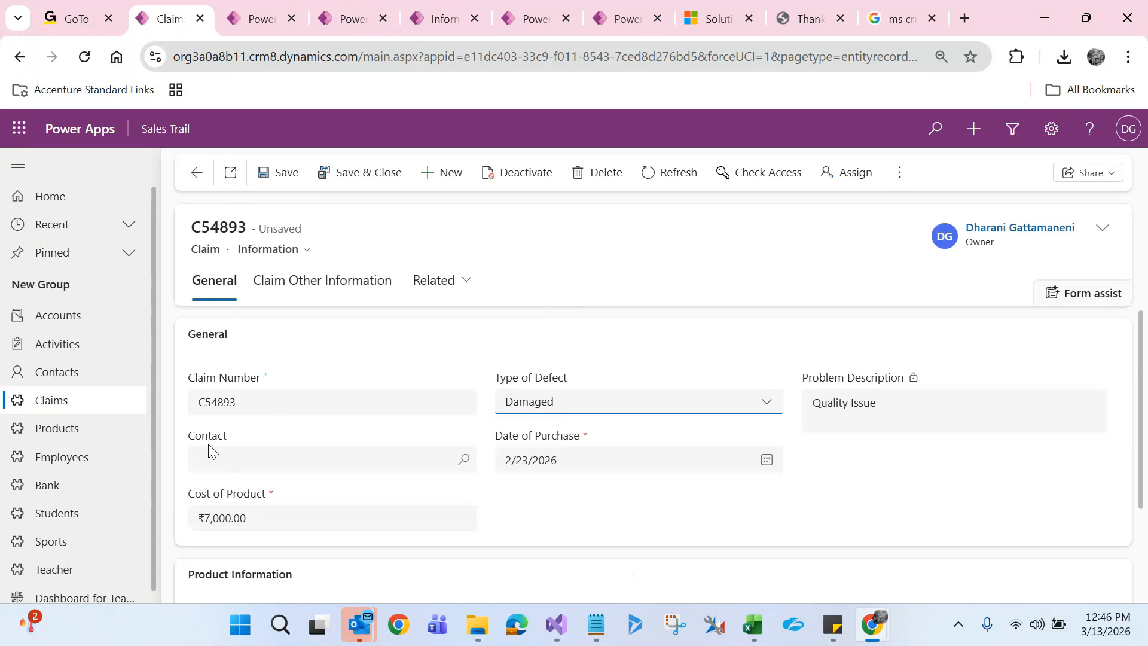
pyautogui.click(285, 184)
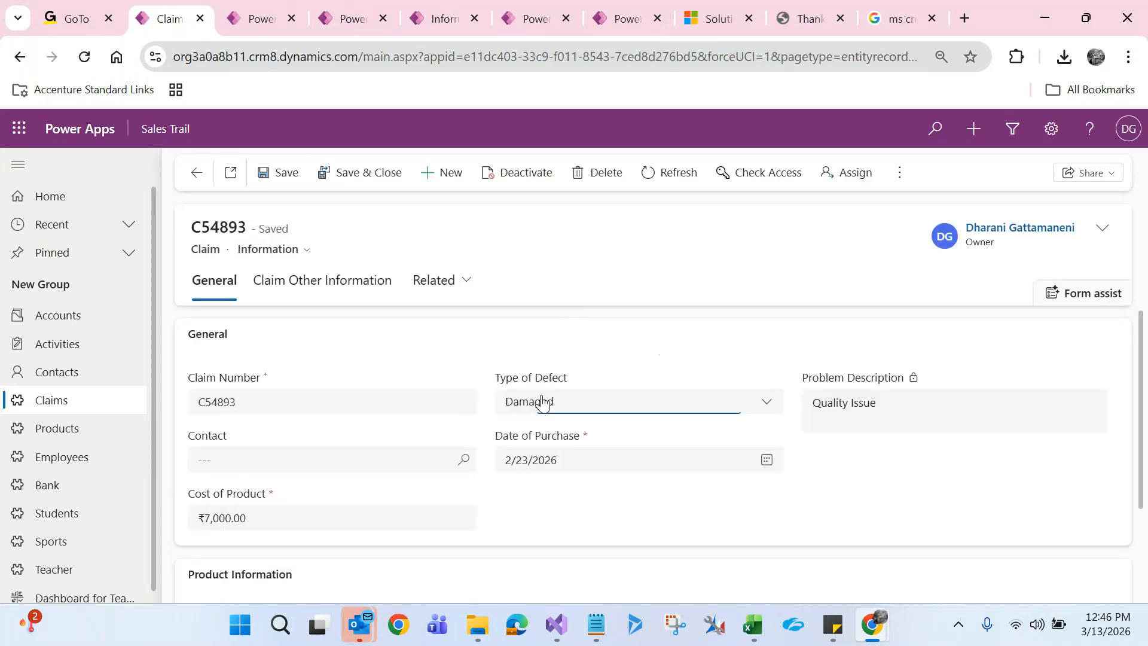
# - Set Type of Defect back to Quality Issue, save the claim, and reload the page to check Contact's visibility on load
pyautogui.click(542, 404)
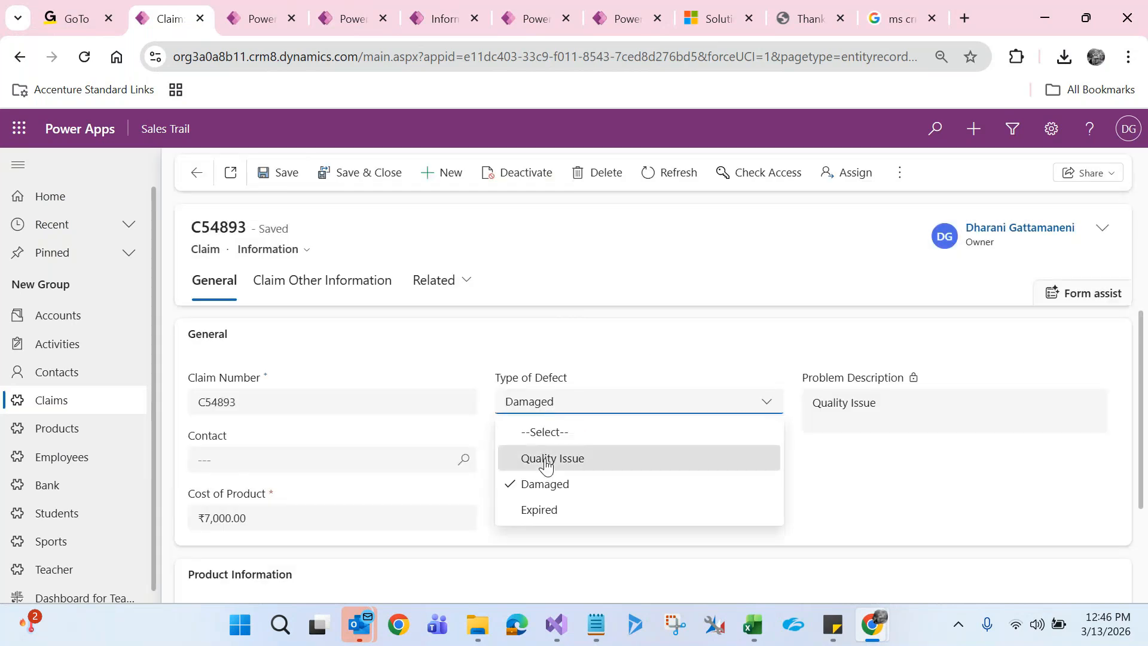
pyautogui.click(540, 457)
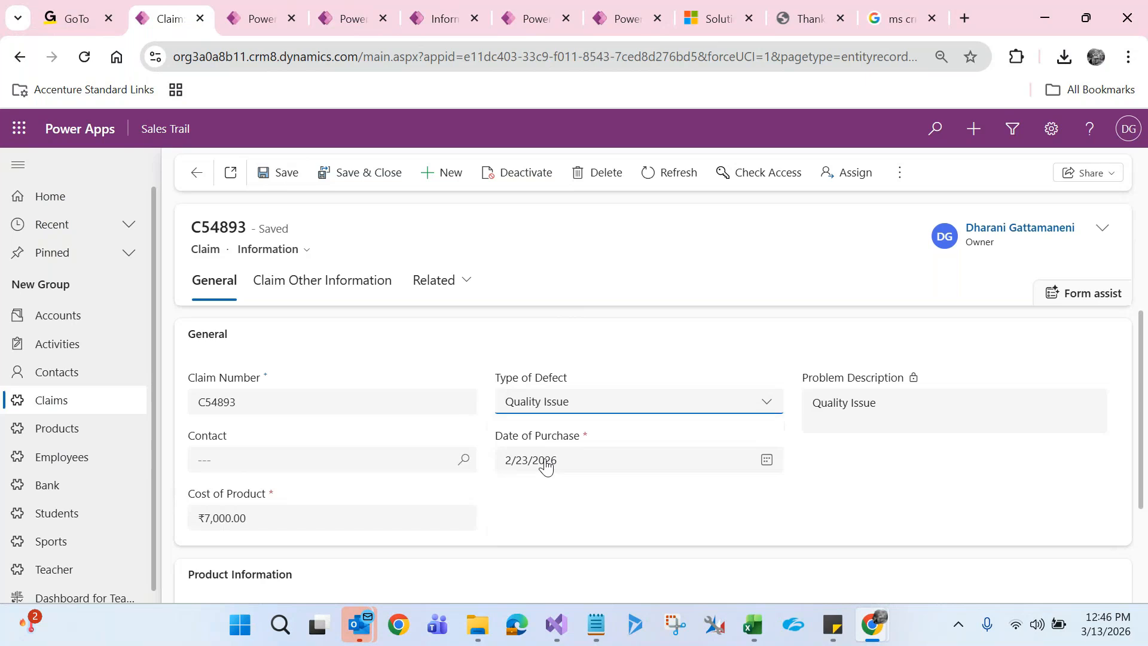
pyautogui.click(273, 184)
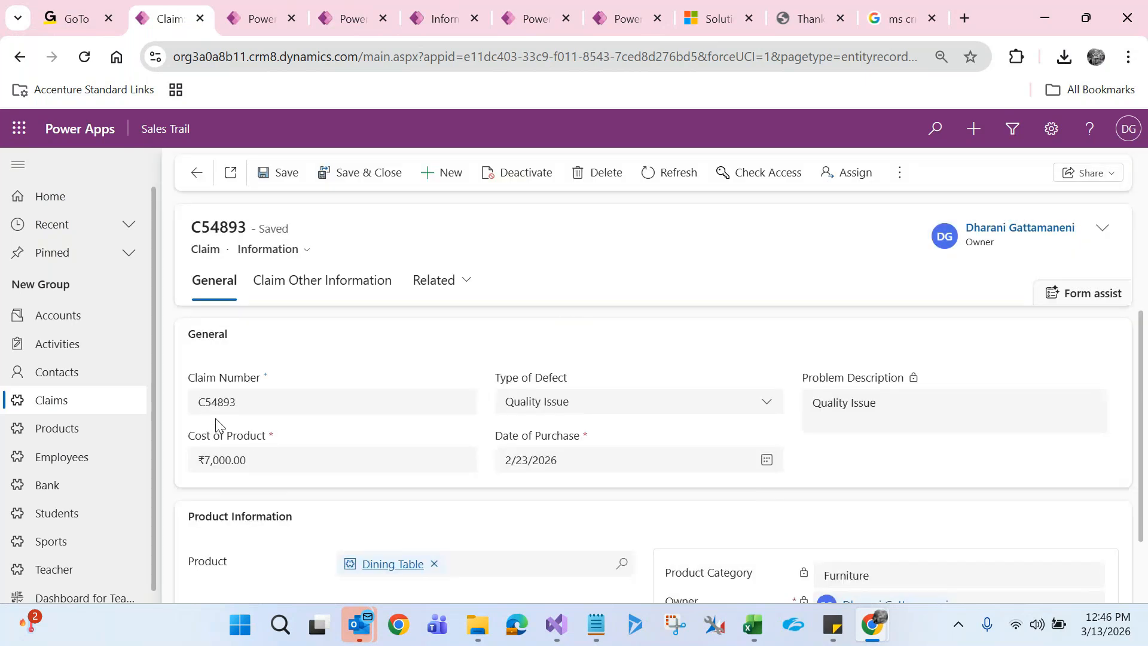
pyautogui.click(87, 59)
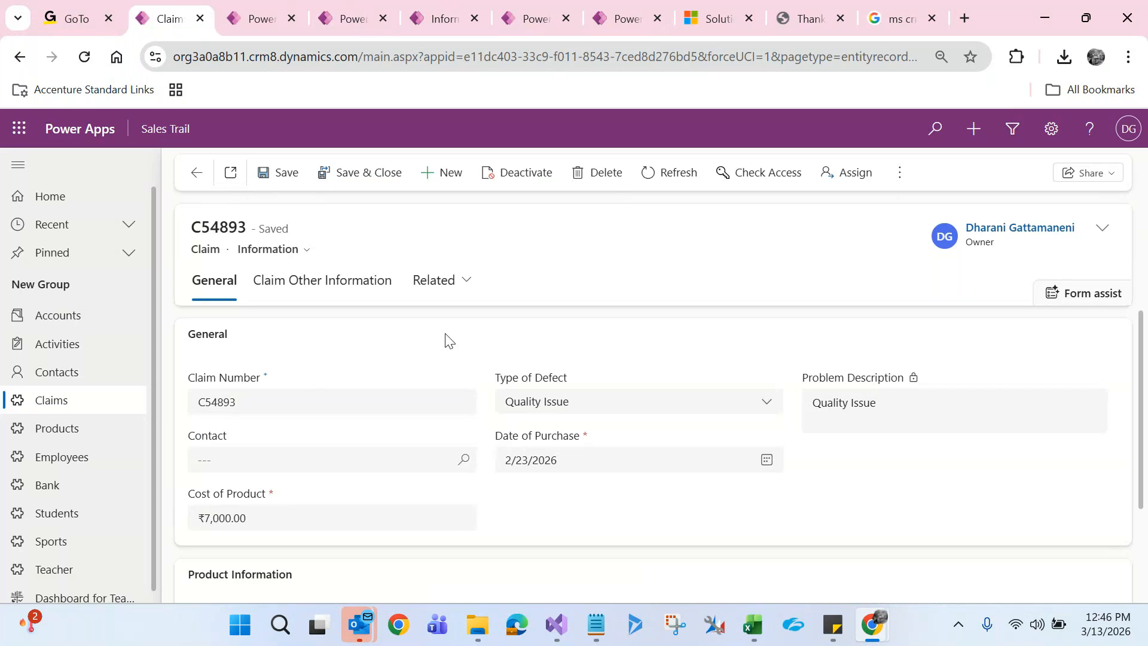
pyautogui.press('F5')
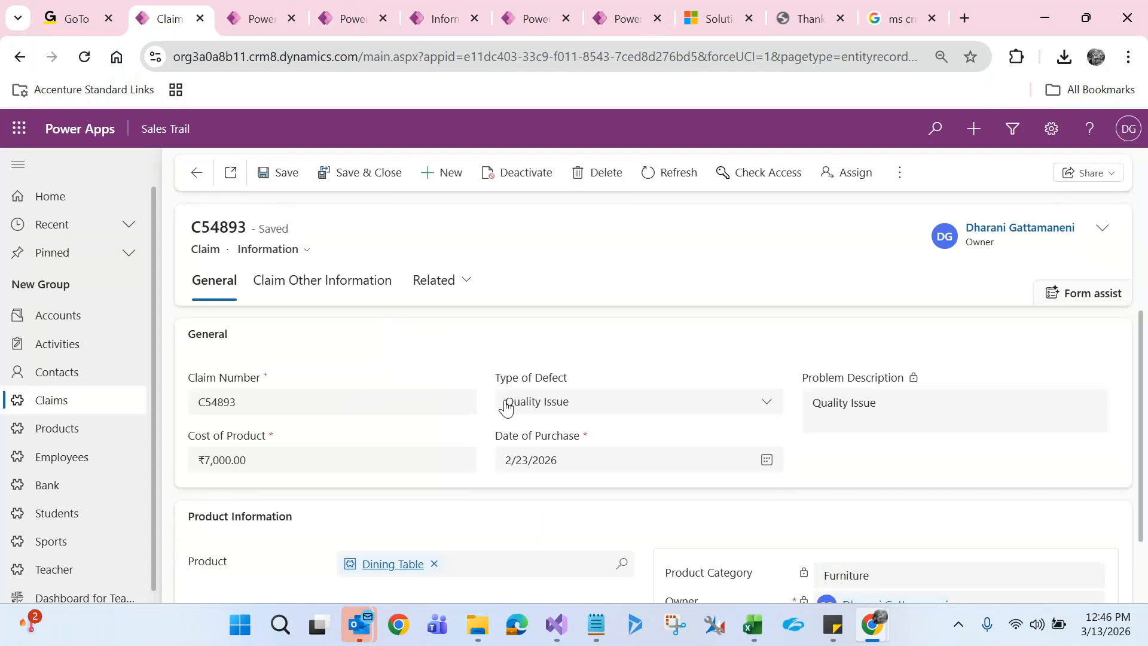
# - Reload the Quality Issue claim record several more times to check Contact's visibility on load
pyautogui.click(84, 56)
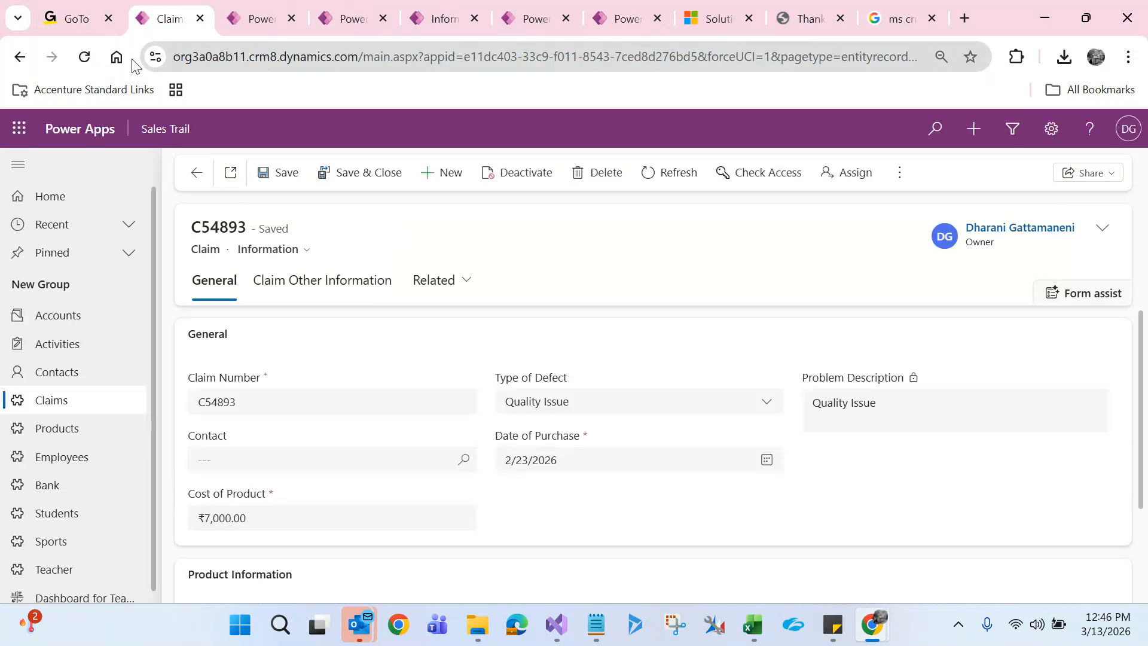
pyautogui.click(88, 65)
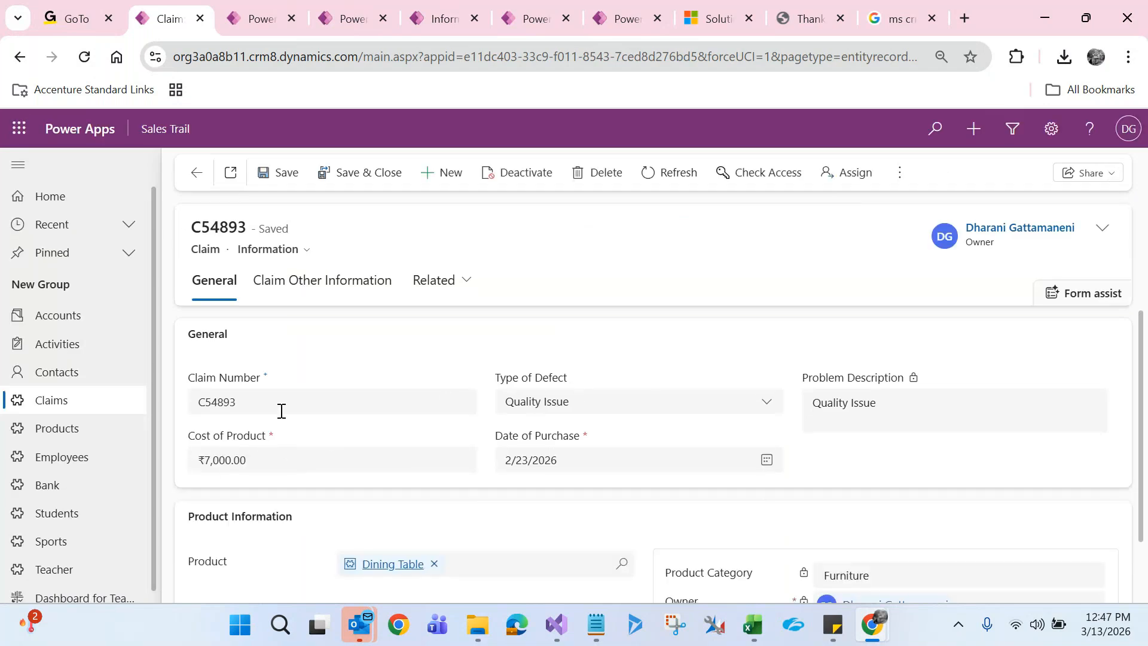
pyautogui.click(83, 57)
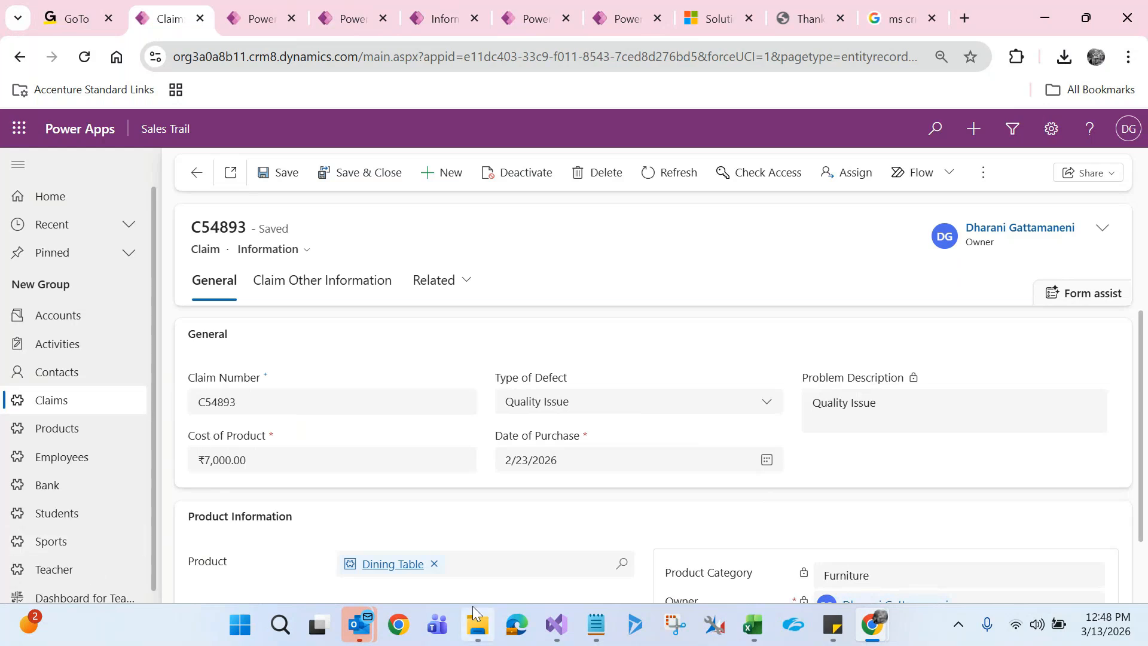
# - Switch to the GoTo Meeting window and pause the meeting recording
pyautogui.moveTo(872, 625)
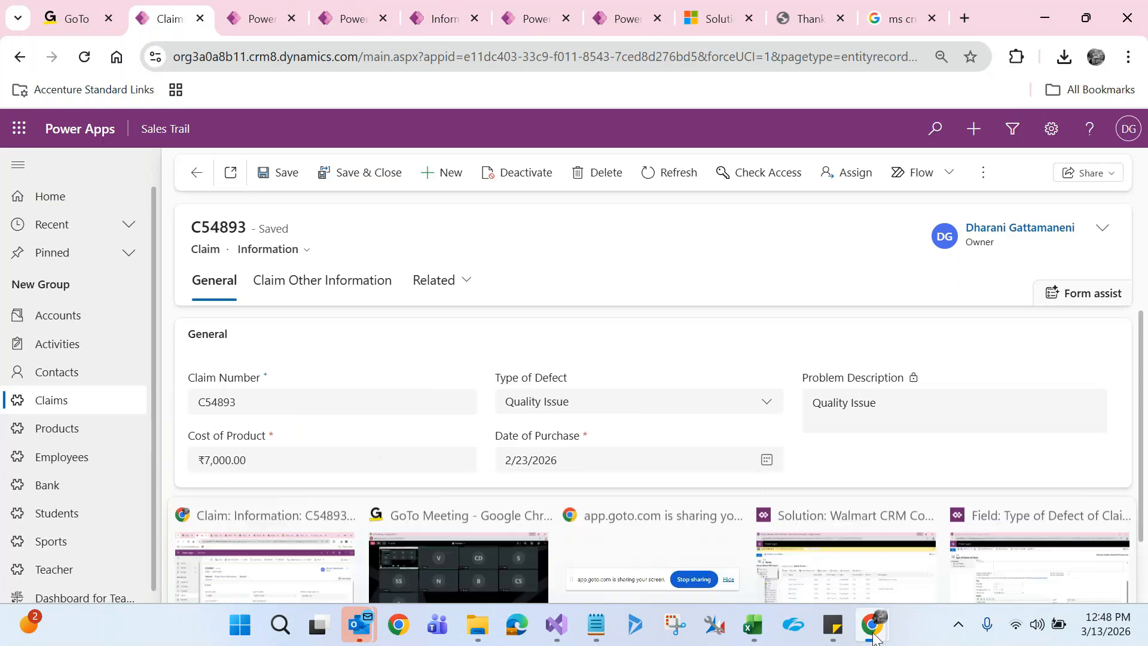
pyautogui.click(403, 539)
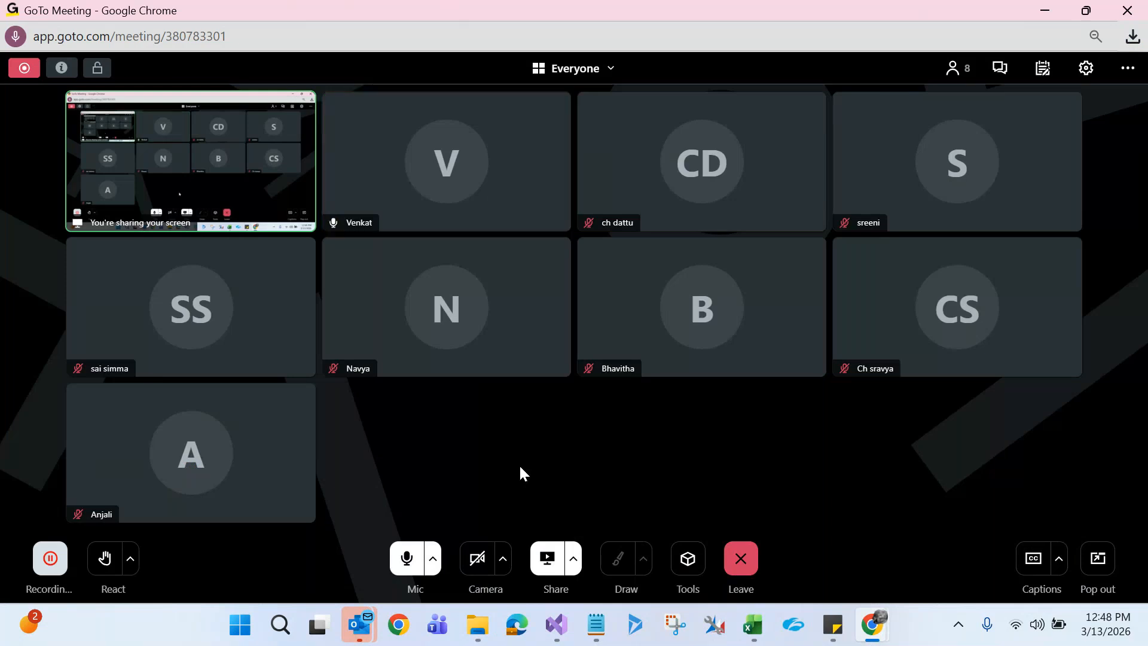
pyautogui.click(49, 557)
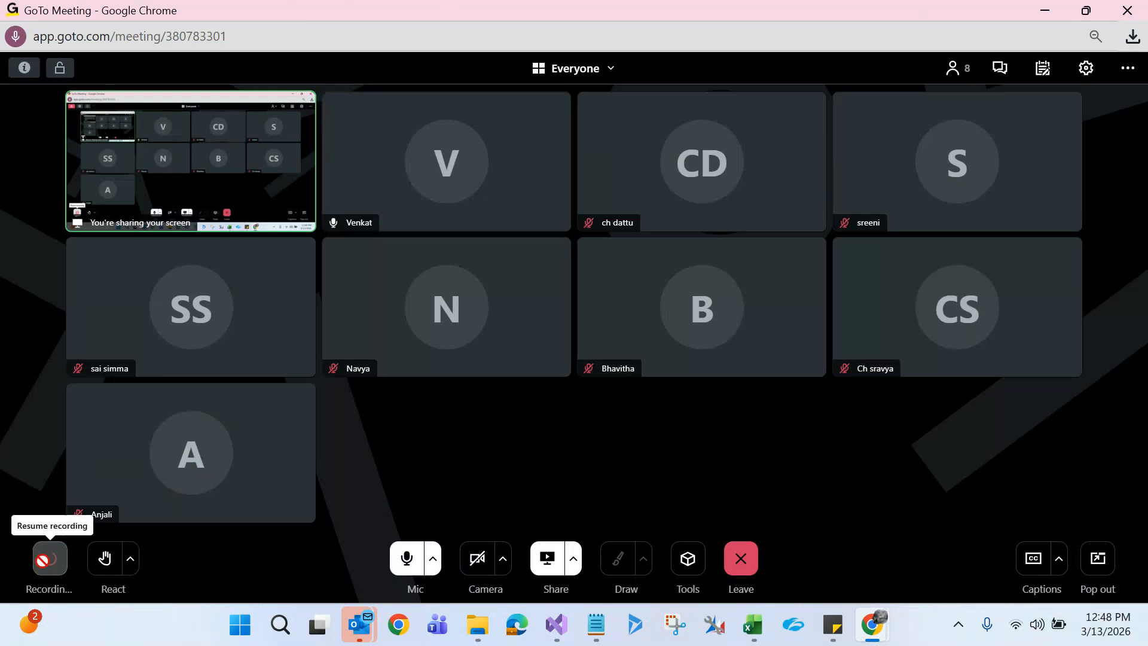